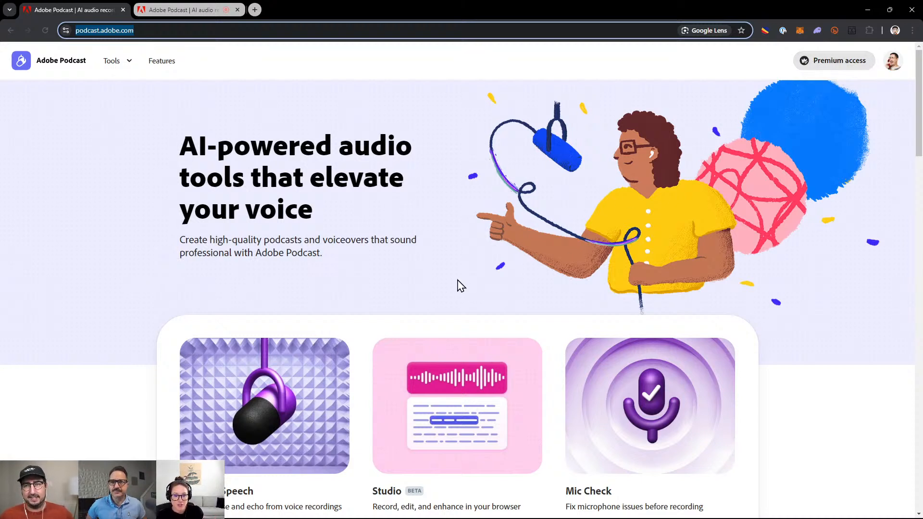
Open the Features page and compare what the Free and Premium plans offer for Enhance Speech, Studio and Mic Check.
left_click(156, 62)
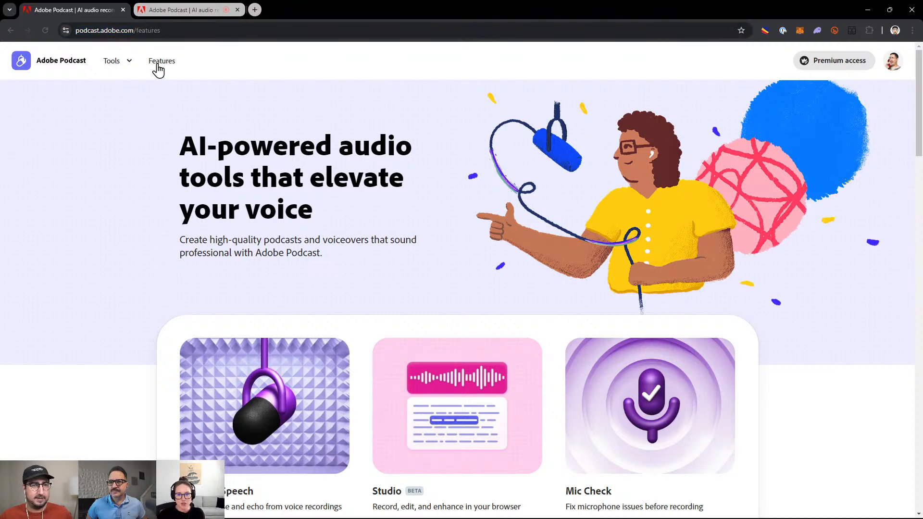
scroll(68, 289, "down", 5)
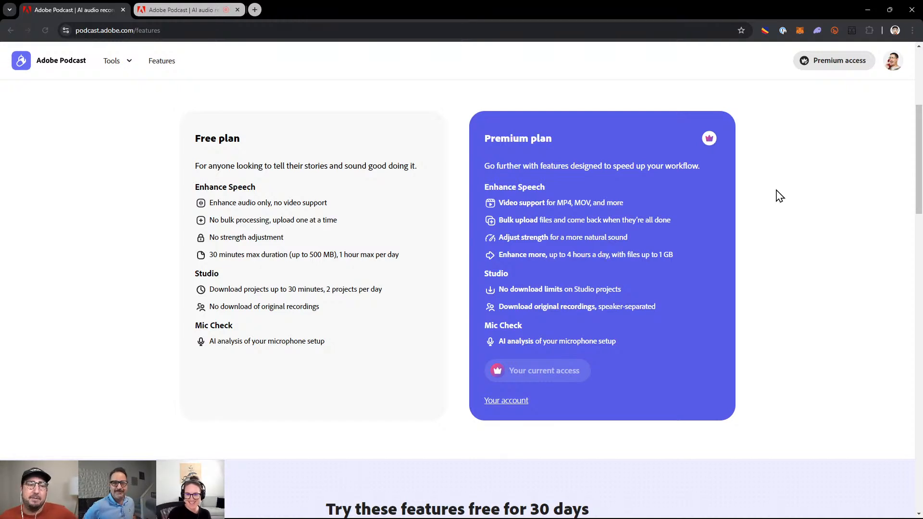
scroll(780, 196, "down", 6)
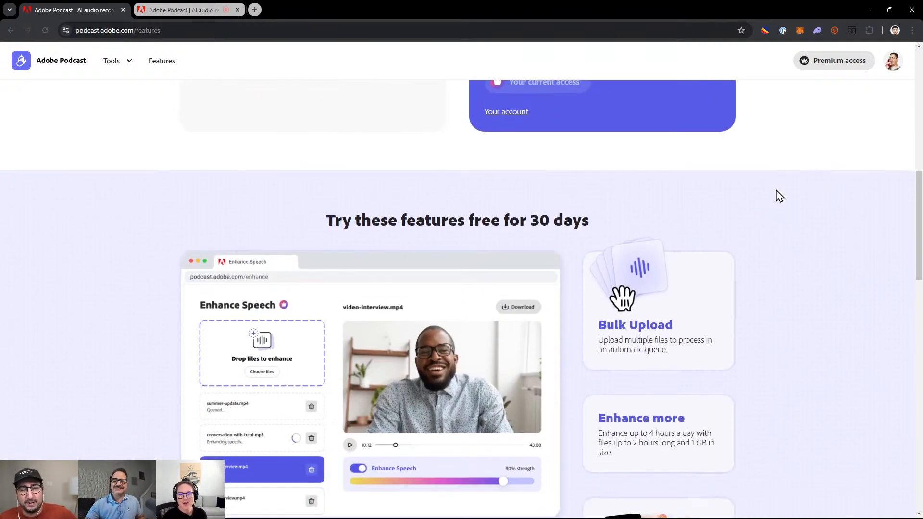
scroll(780, 197, "down", 2)
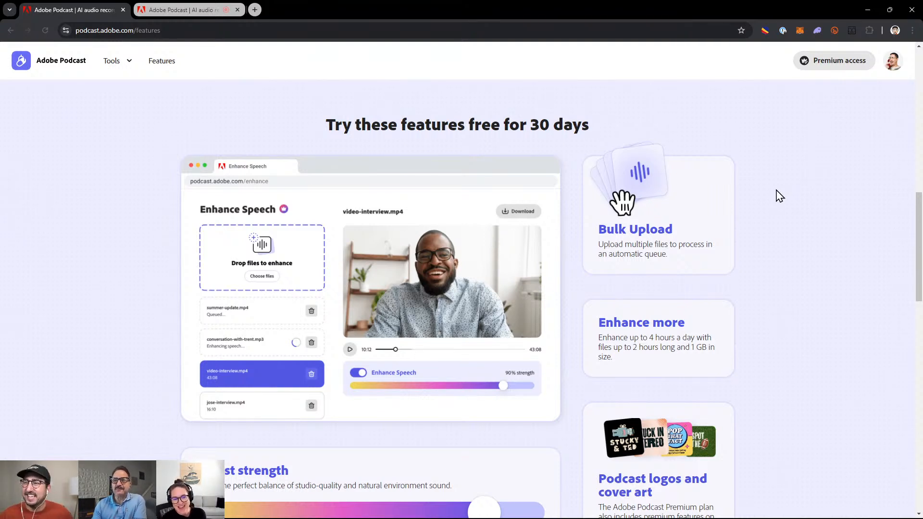
scroll(779, 196, "down", 5)
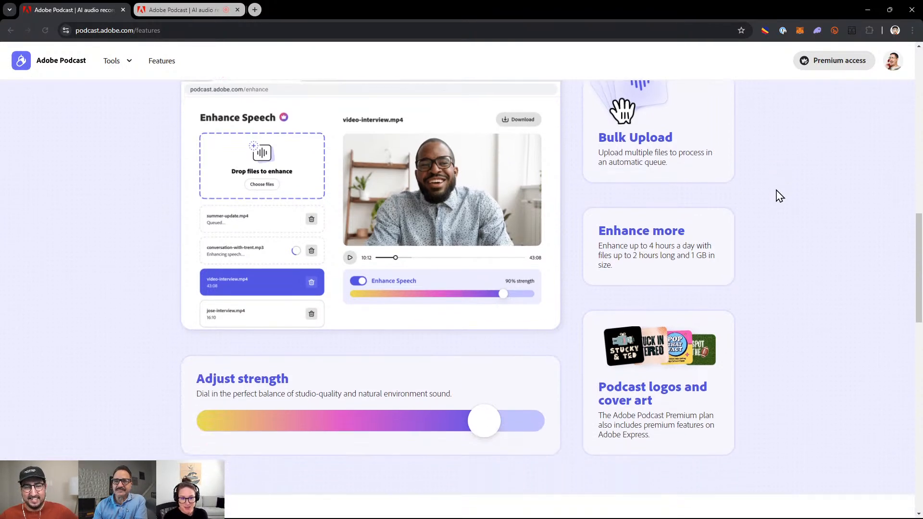
scroll(779, 196, "down", 5)
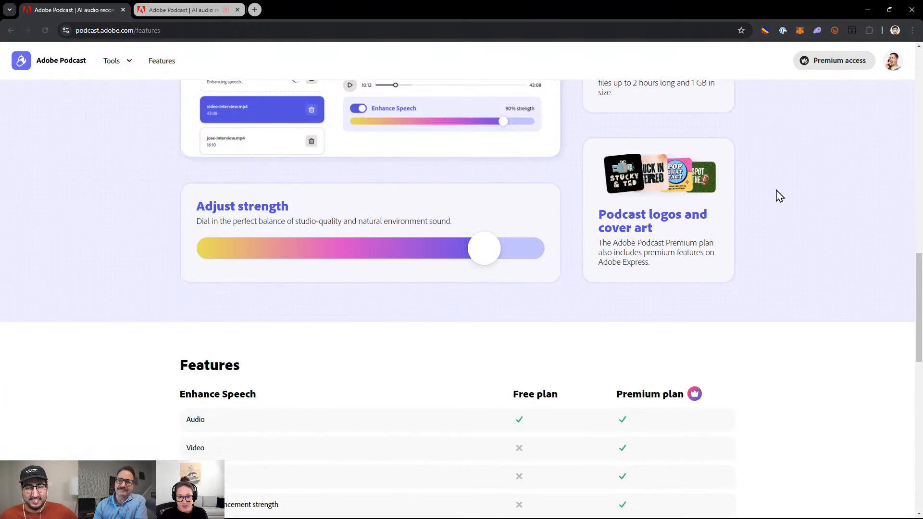
scroll(779, 196, "down", 4)
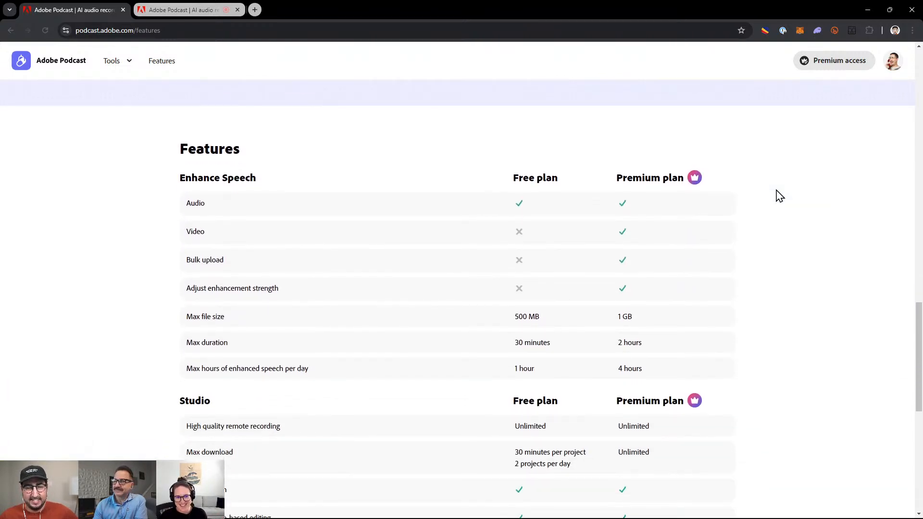
scroll(780, 196, "down", 5)
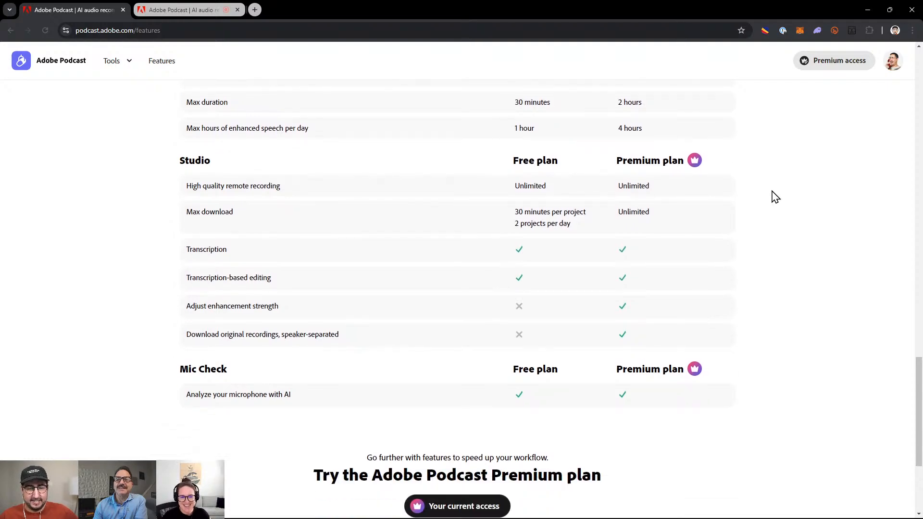
scroll(765, 193, "up", 6)
scroll(766, 194, "up", 15)
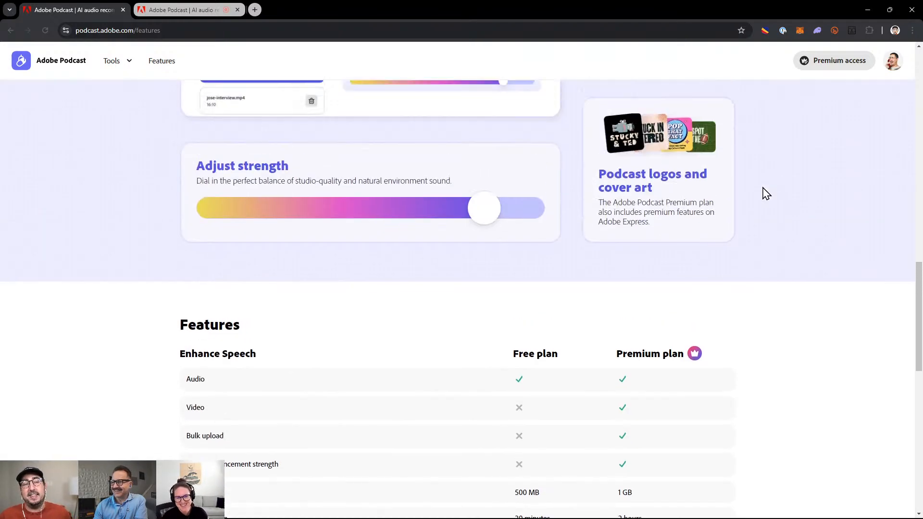
scroll(766, 193, "up", 10)
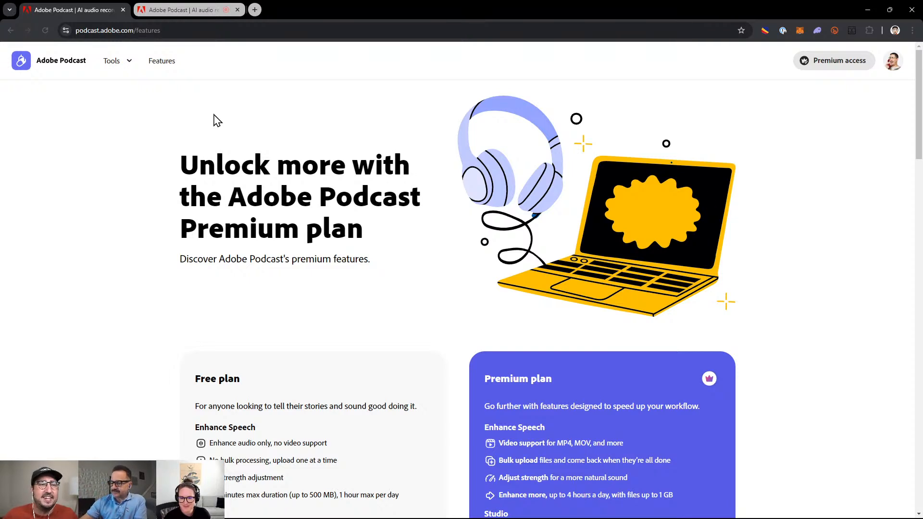
Return to the Adobe Podcast home page and look over the Enhance Speech, Studio and Mic Check tools.
left_click(42, 71)
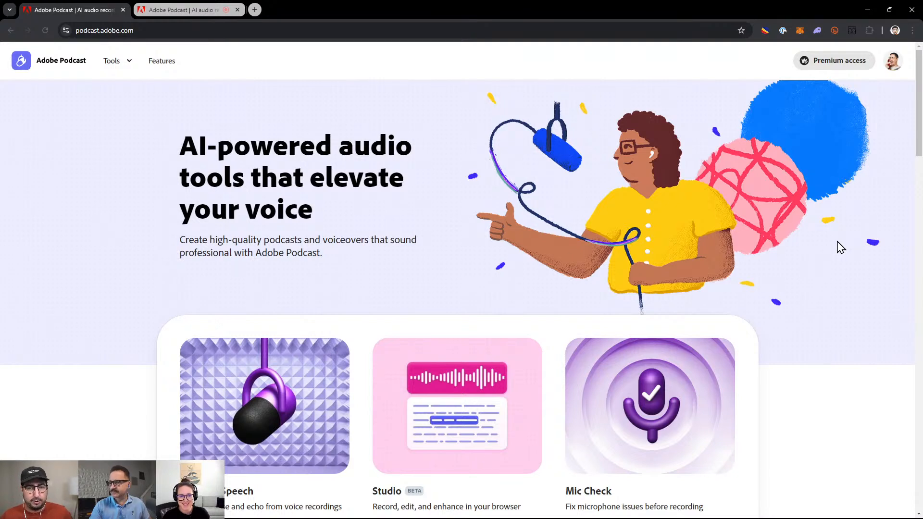
scroll(840, 248, "down", 2)
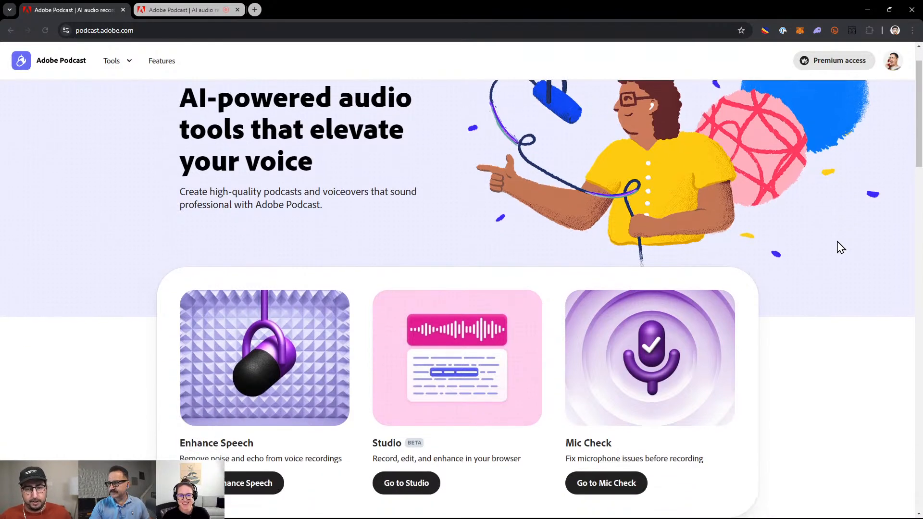
scroll(840, 247, "down", 1)
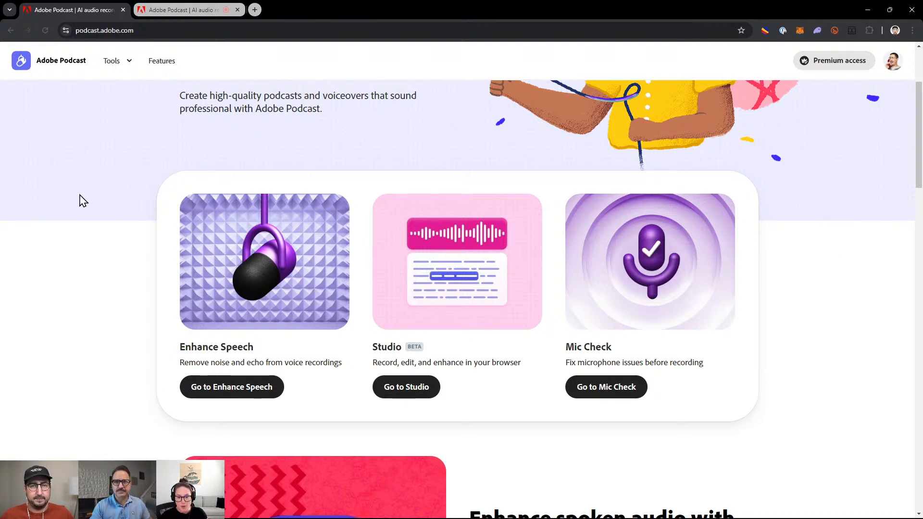
scroll(83, 201, "up", 2)
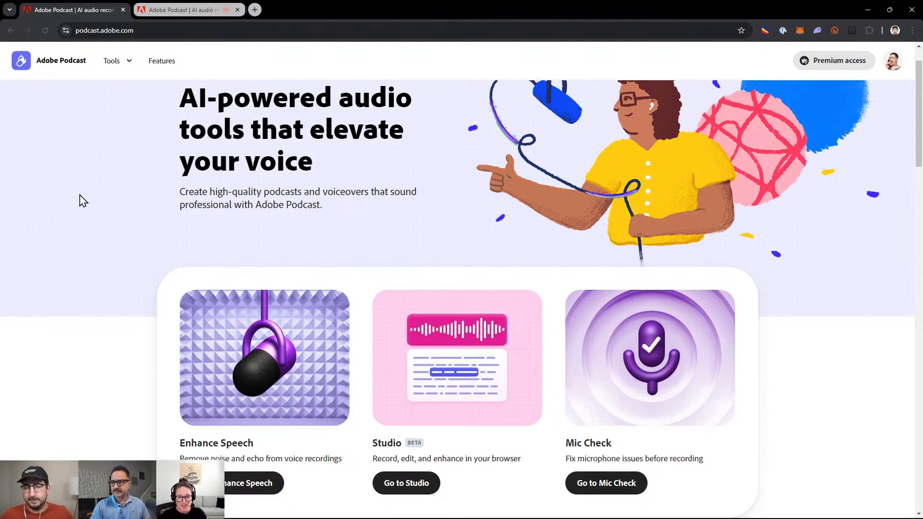
scroll(82, 201, "up", 1)
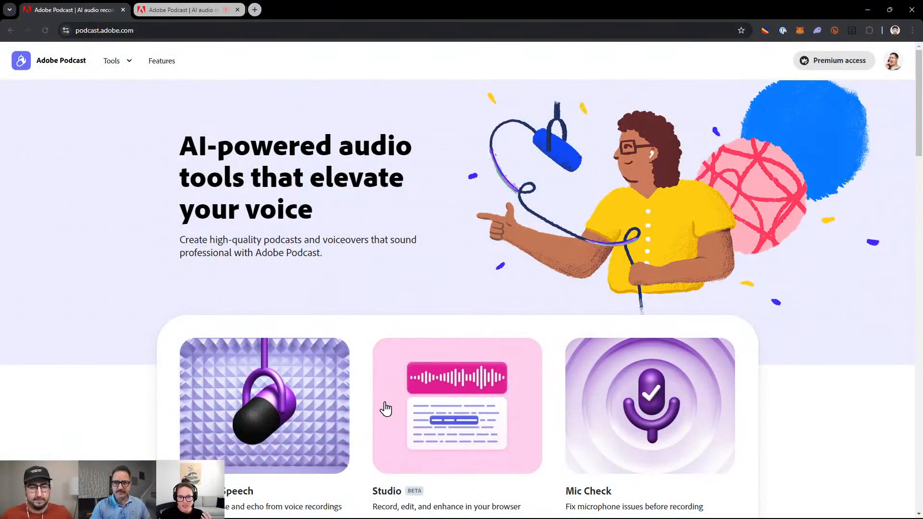
View the open Adobe Office Hours Studio session, and return to the tool overview on the home page.
left_click(158, 14)
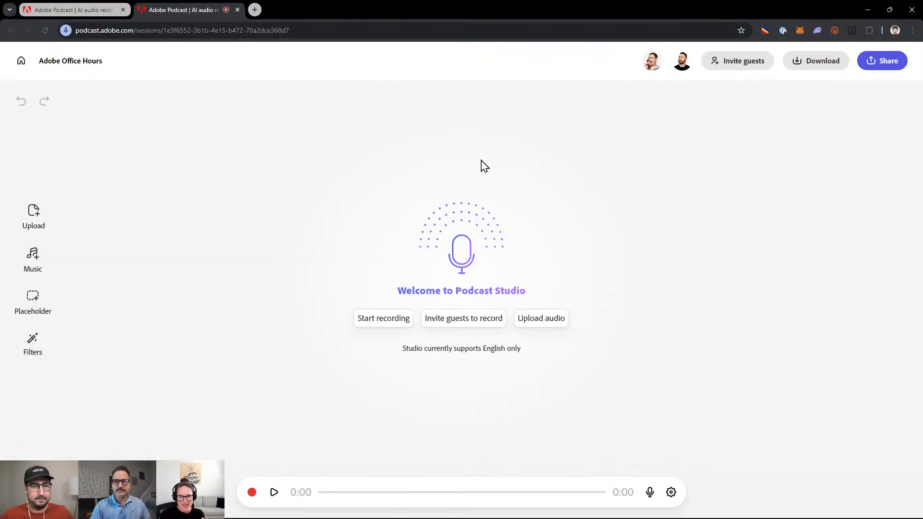
left_click(90, 13)
scroll(452, 399, "down", 3)
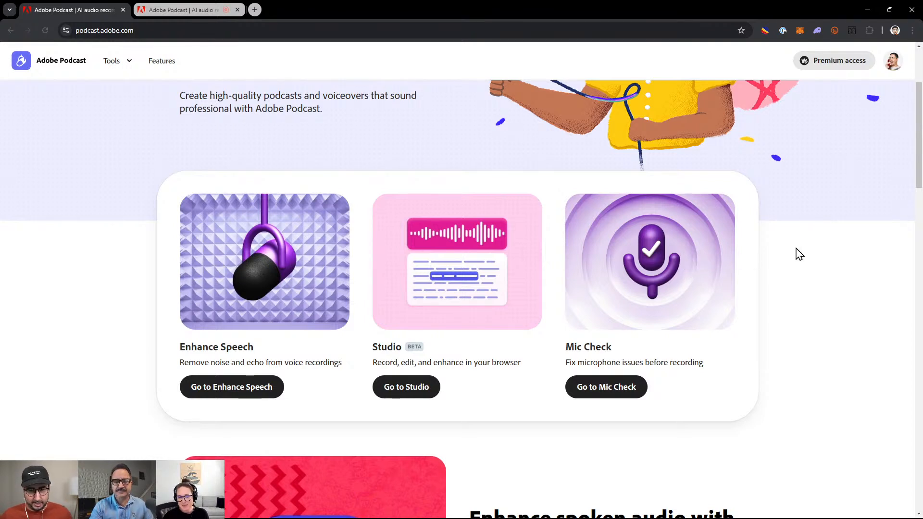
Open the Mic Check tool and start a microphone test.
left_click(668, 267)
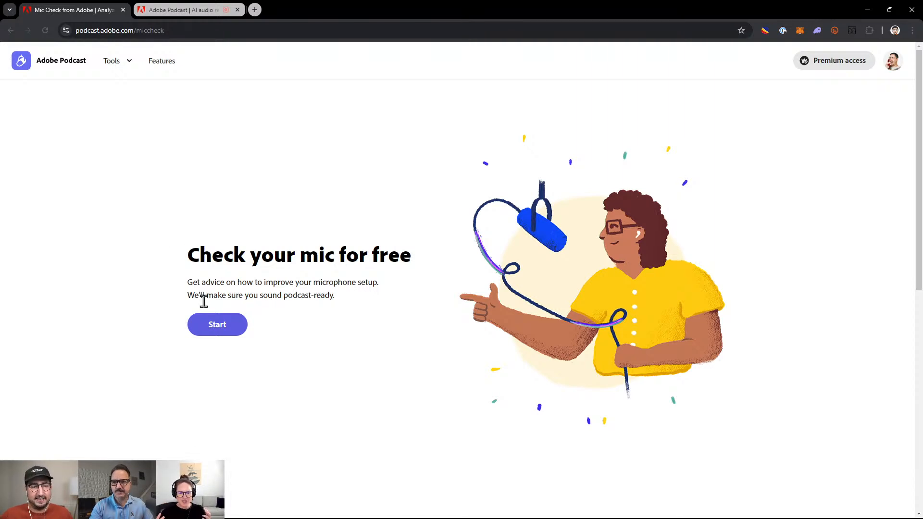
left_click(210, 326)
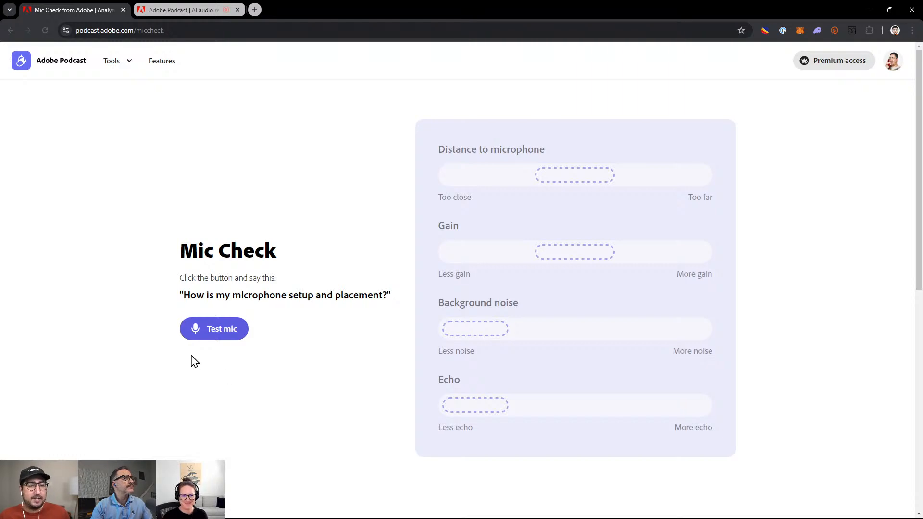
left_click(212, 336)
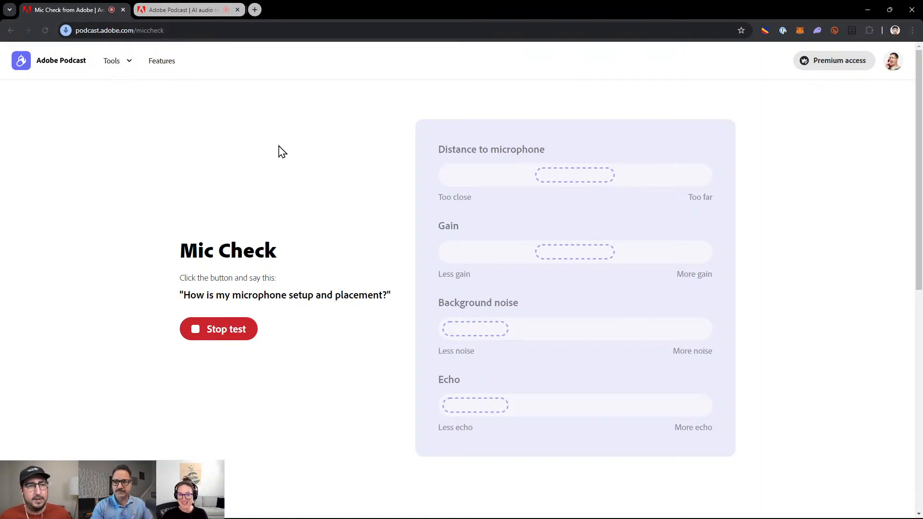
Review the microphone permission that the browser grants to podcast.adobe.com.
left_click(65, 30)
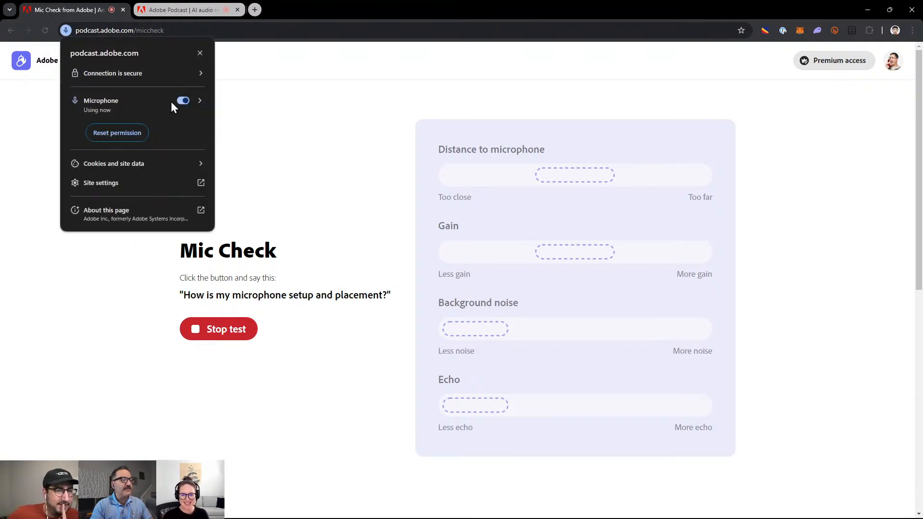
left_click(203, 101)
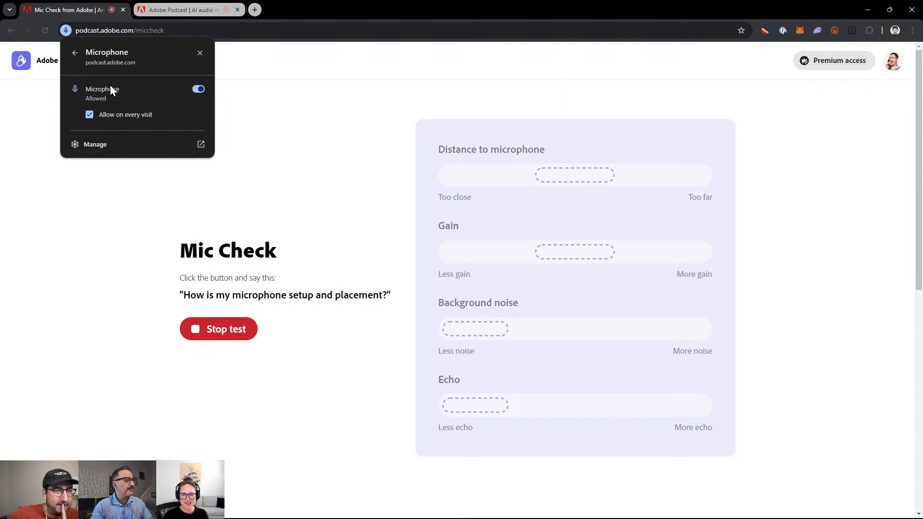
left_click(72, 51)
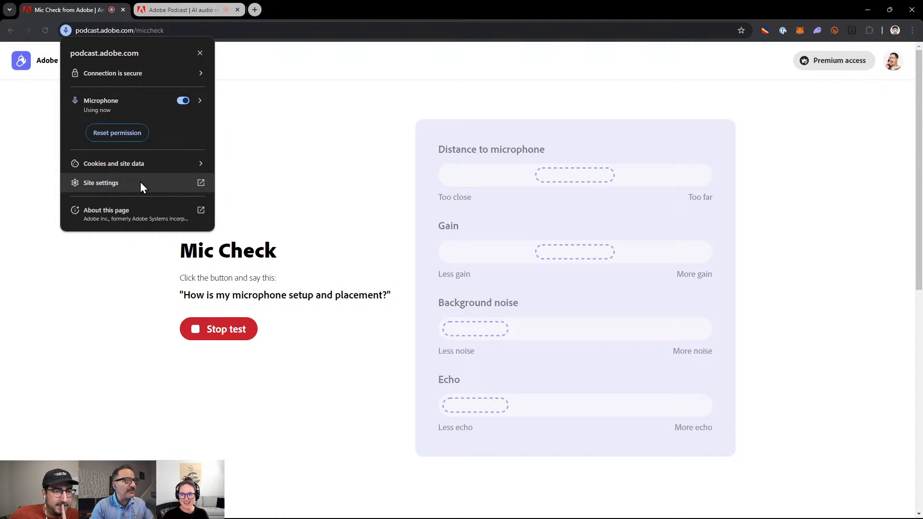
left_click(268, 208)
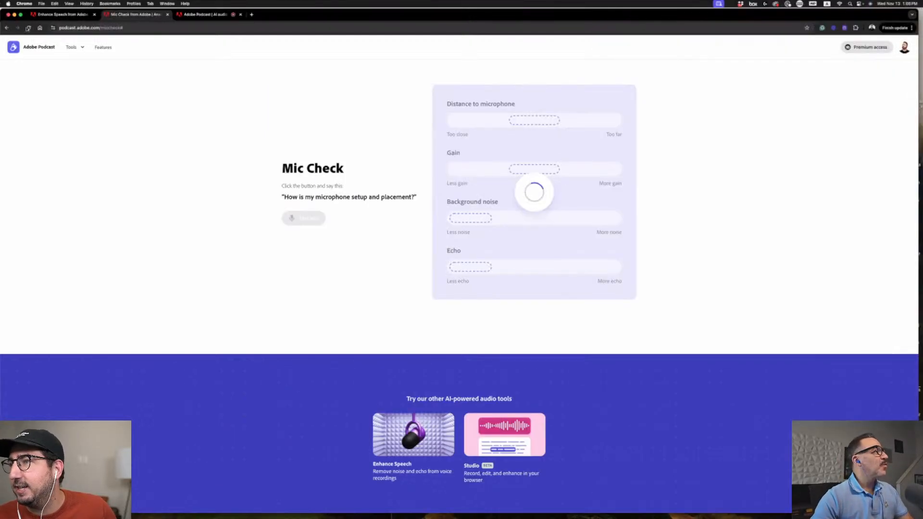
Reload the Mic Check page and run a complete microphone test.
left_click(29, 28)
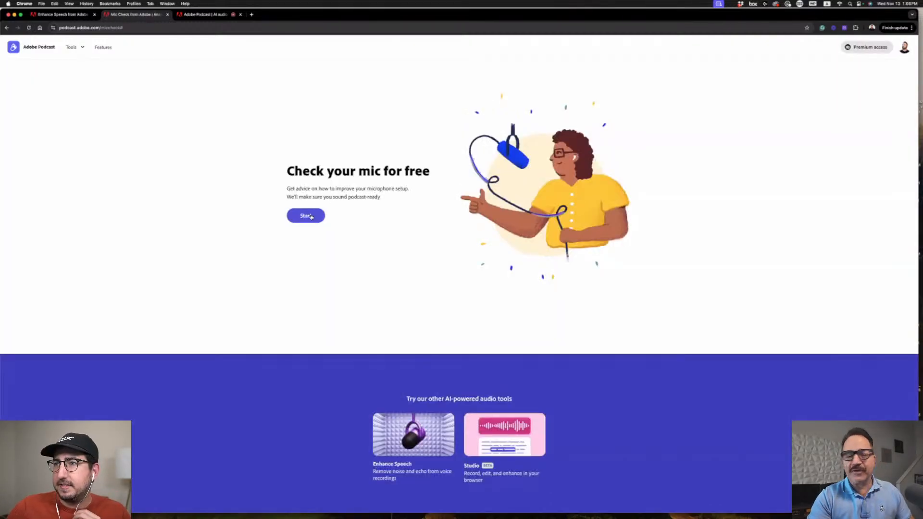
left_click(311, 218)
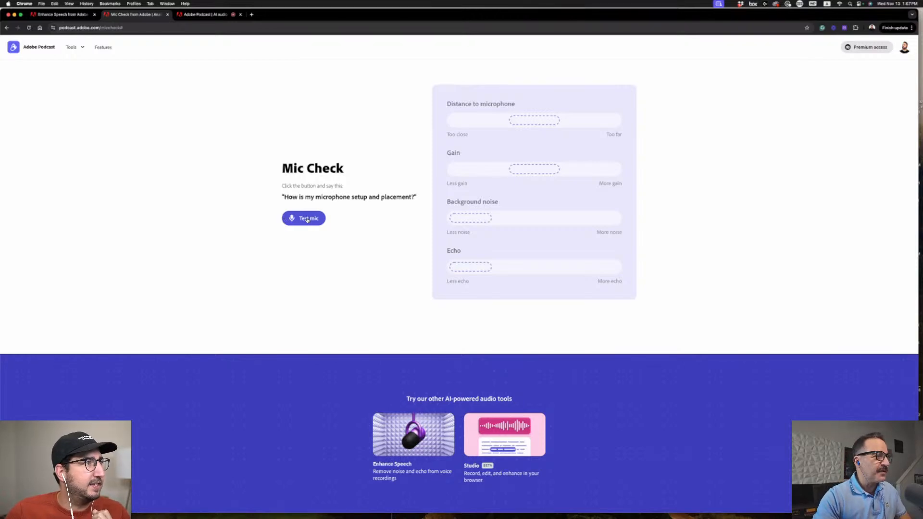
left_click(307, 220)
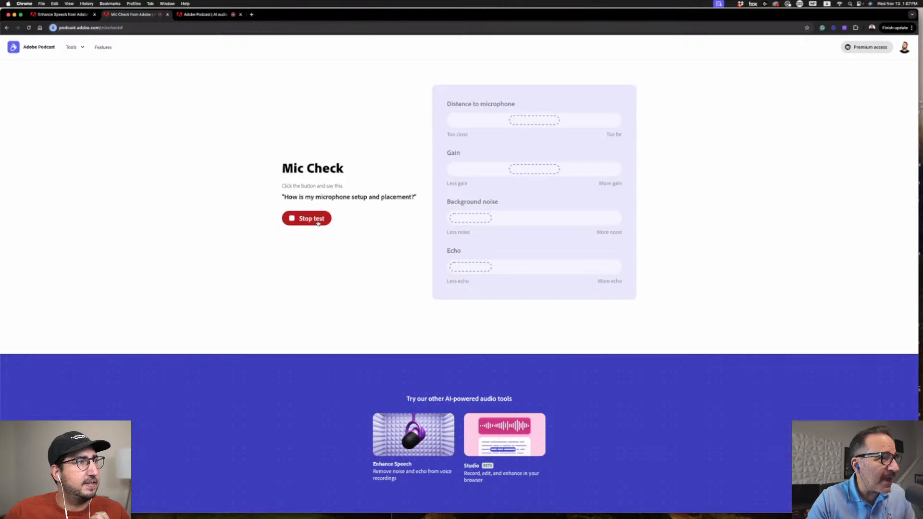
left_click(317, 222)
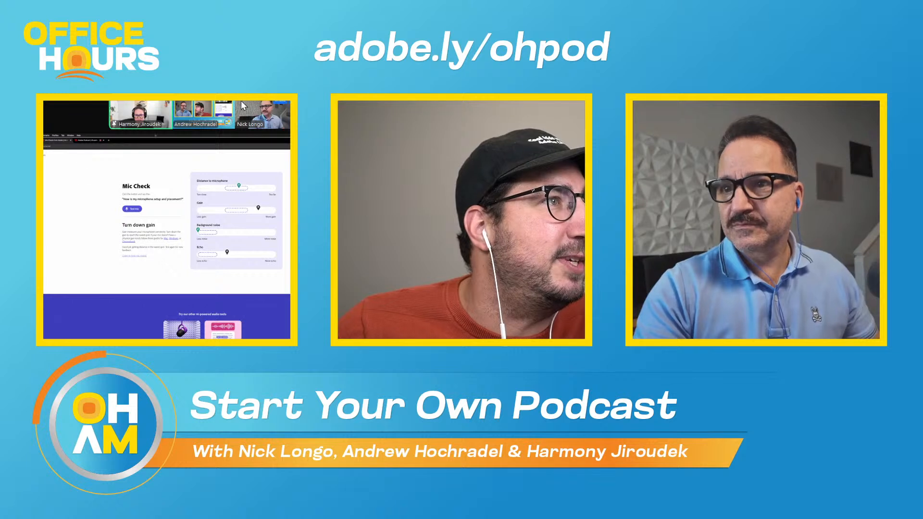
right_click(139, 110)
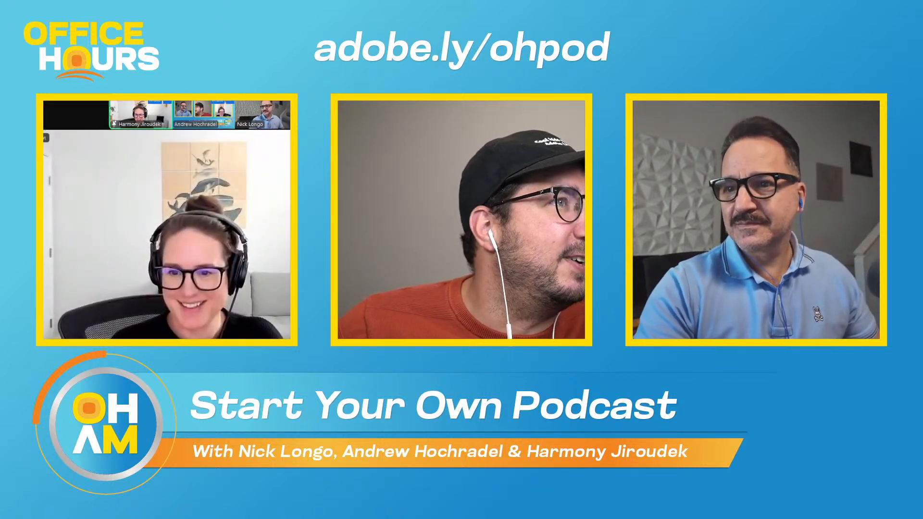
key("alt+f")
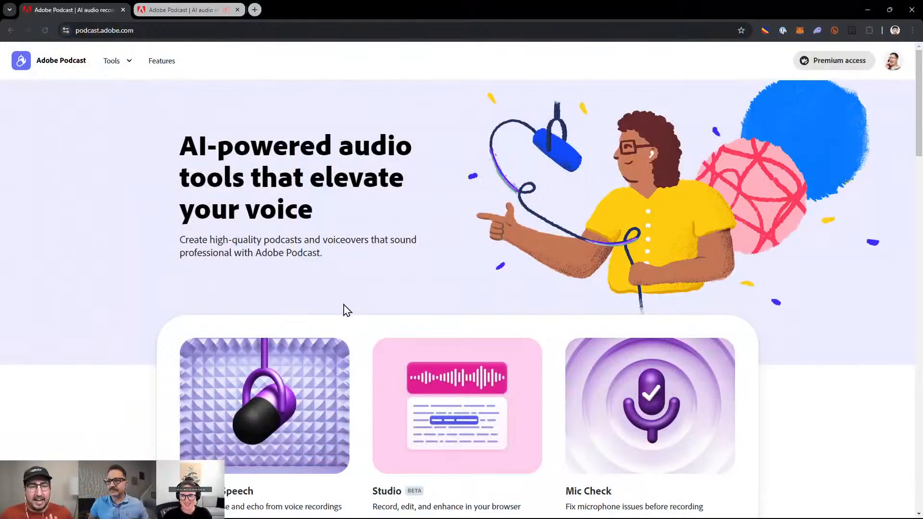
Open Mic Check from the home page and record a microphone test, stopping it to get the setup analysis.
left_click(666, 431)
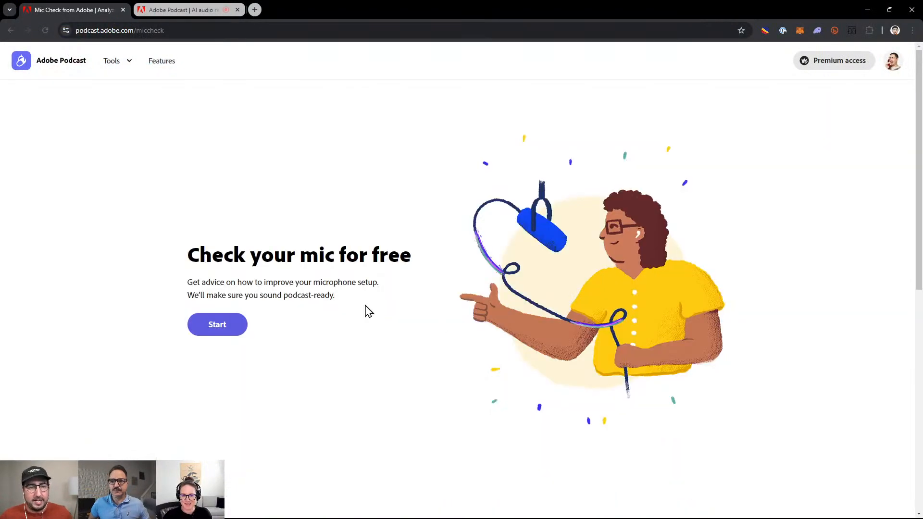
left_click(218, 326)
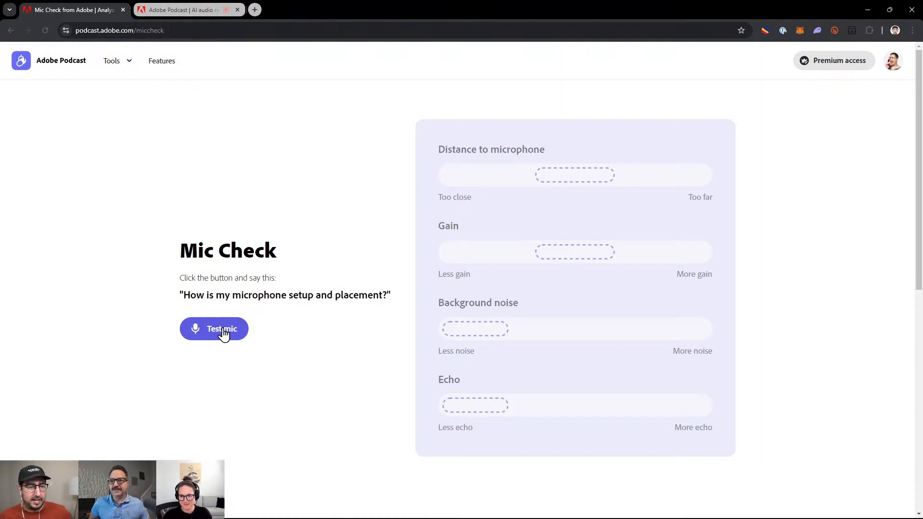
scroll(280, 291, "down", 1)
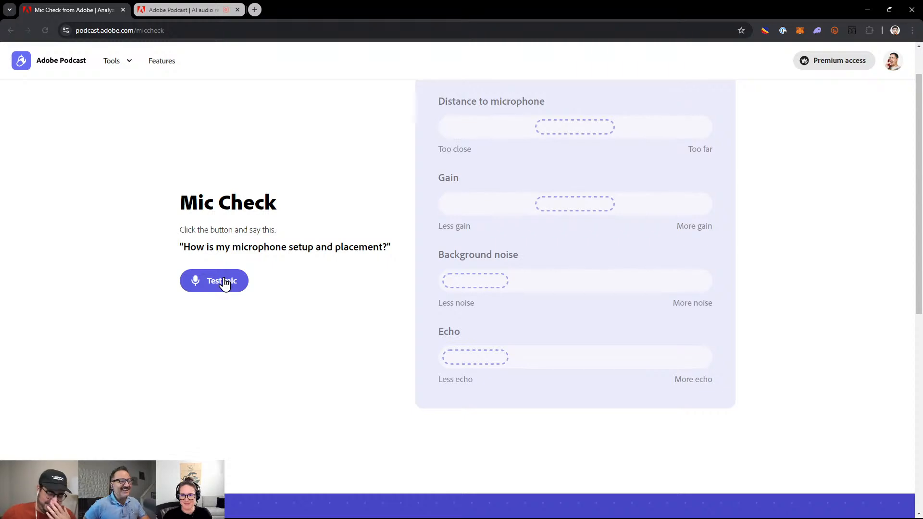
left_click(223, 283)
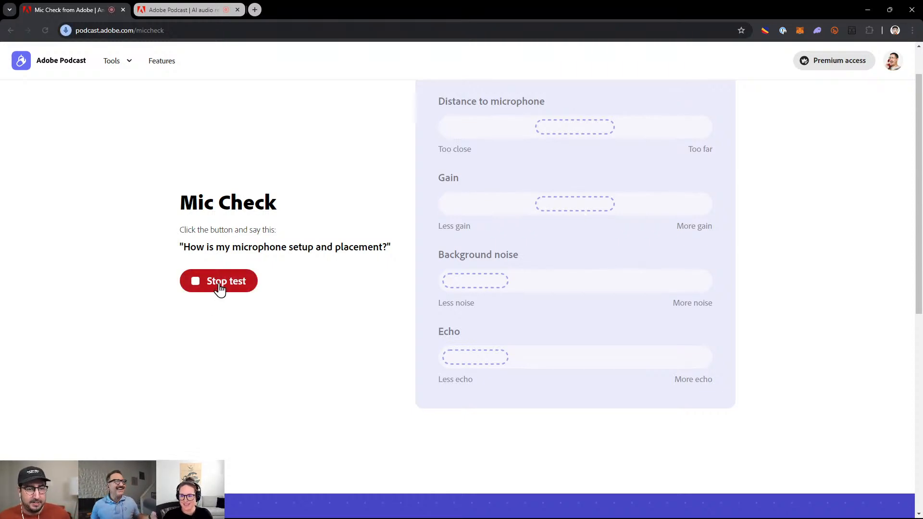
left_click(222, 287)
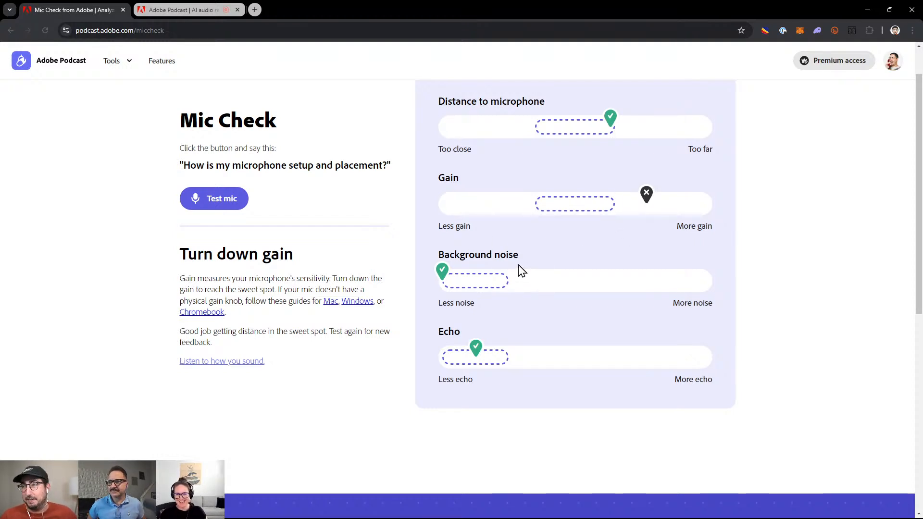
Return from Mic Check to the Adobe Podcast home page and open Studio.
scroll(400, 272, "up", 1)
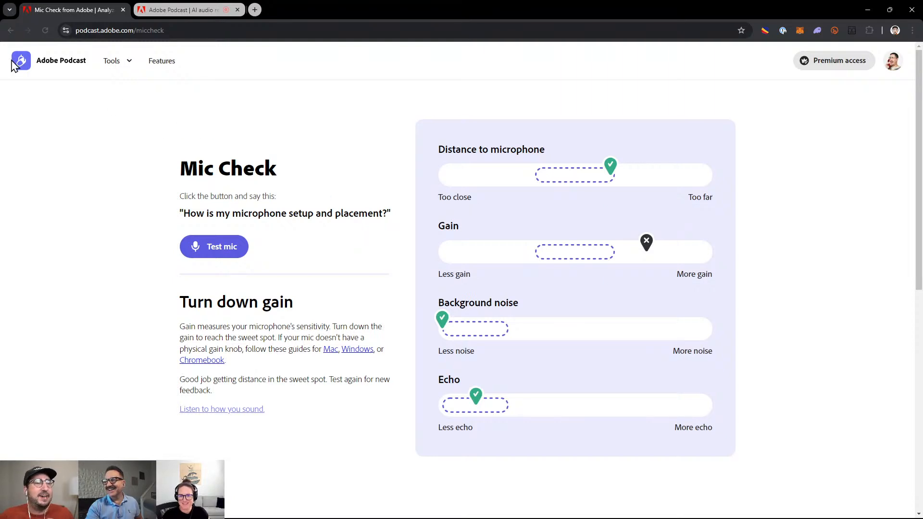
left_click(16, 66)
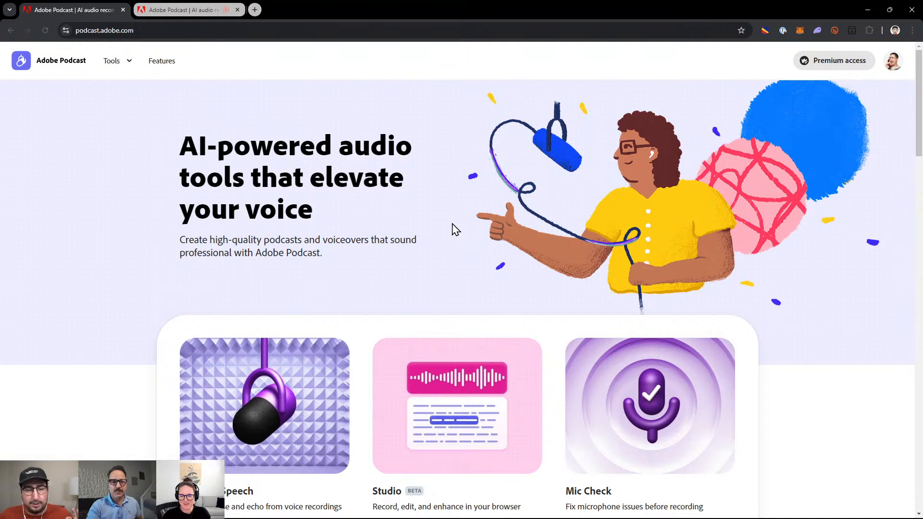
scroll(451, 263, "down", 1)
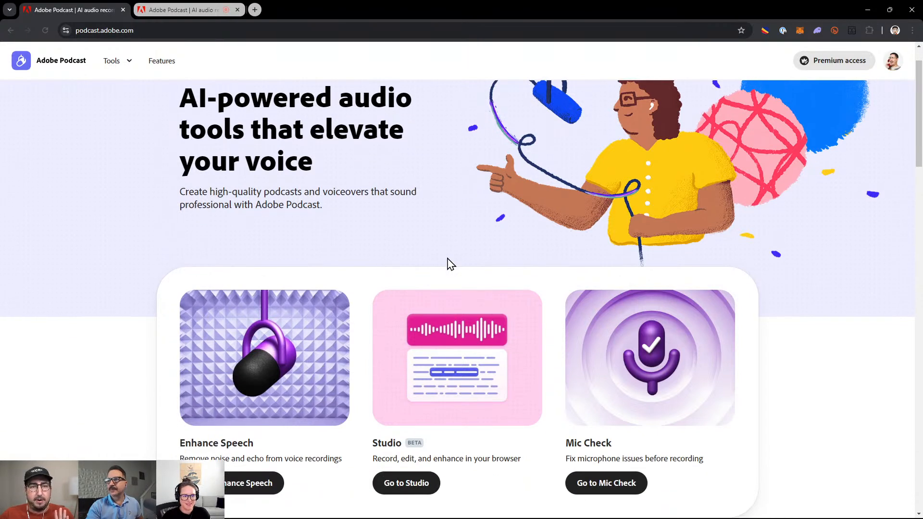
scroll(449, 262, "down", 2)
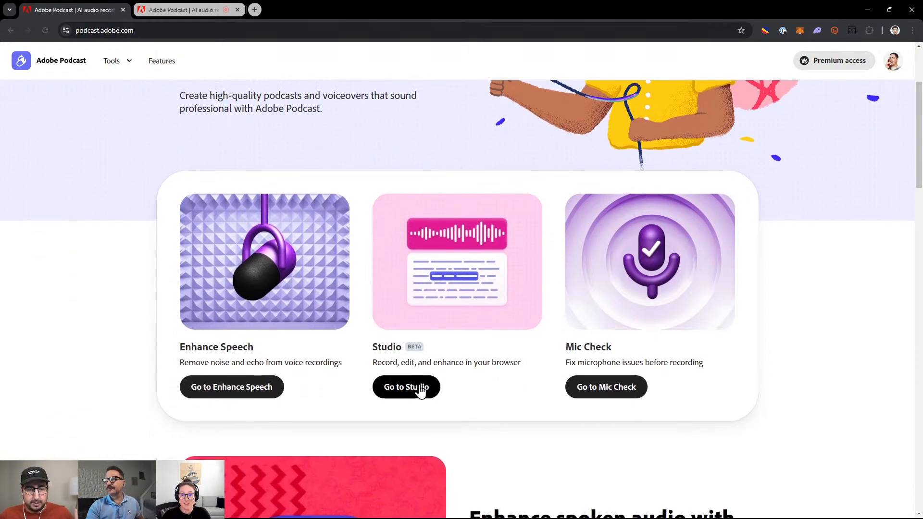
left_click(419, 389)
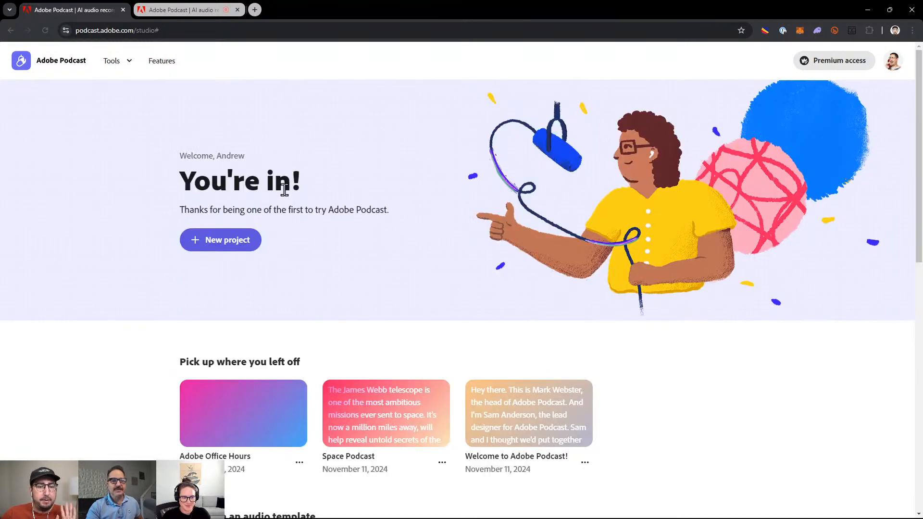
Create a new Studio project from the Space Podcast audio template.
scroll(359, 196, "down", 3)
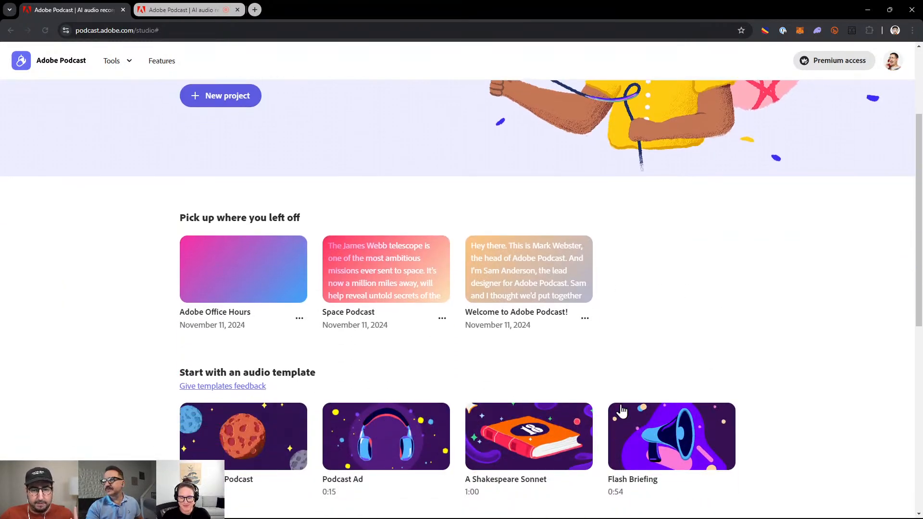
scroll(622, 411, "down", 3)
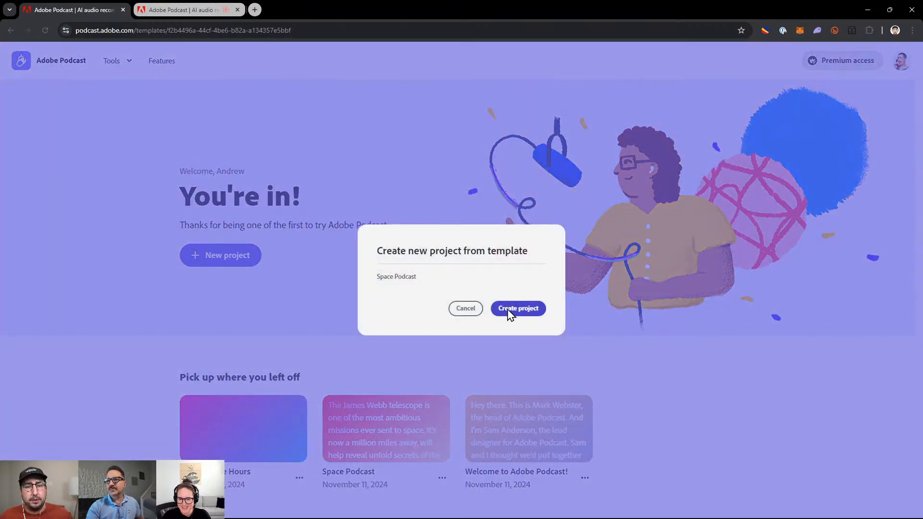
left_click(521, 313)
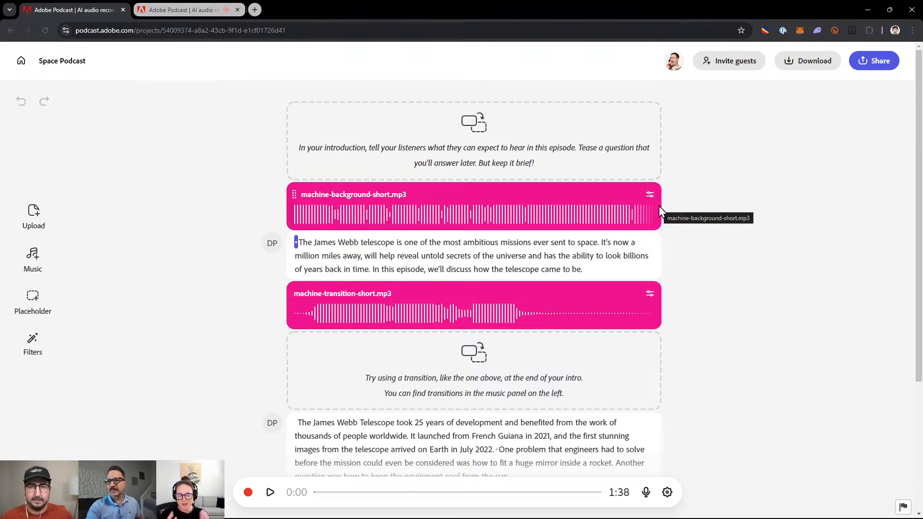
Examine how the Space Podcast project arranges its placeholders, music clips and transcript text from intro to outro.
scroll(694, 200, "down", 2)
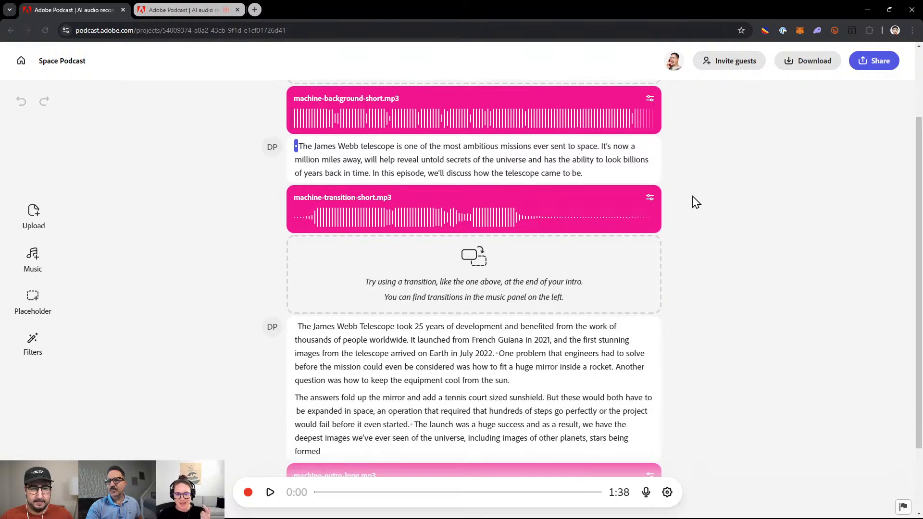
scroll(694, 197, "down", 2)
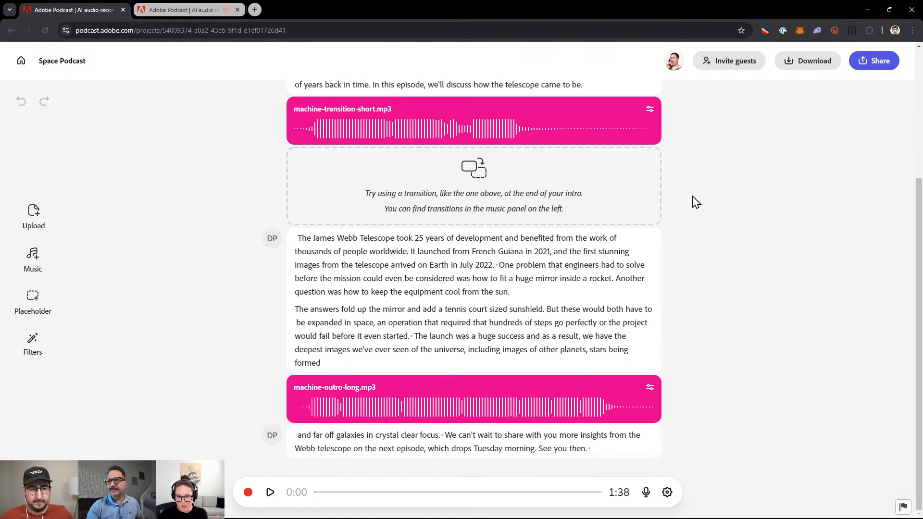
scroll(705, 253, "up", 4)
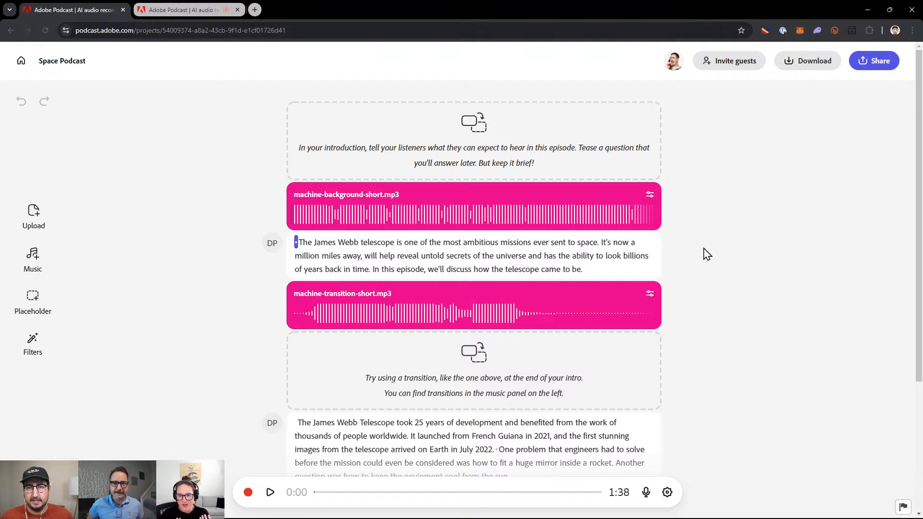
scroll(705, 253, "down", 1)
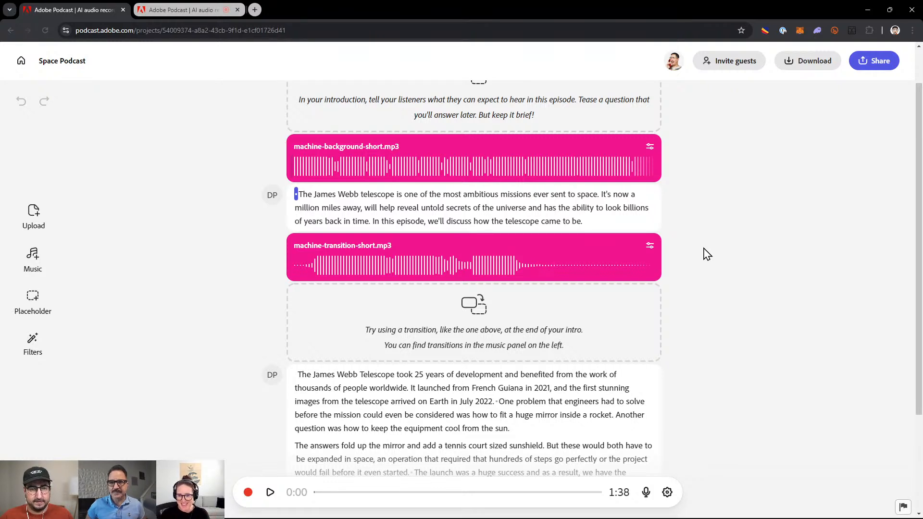
scroll(705, 254, "down", 1)
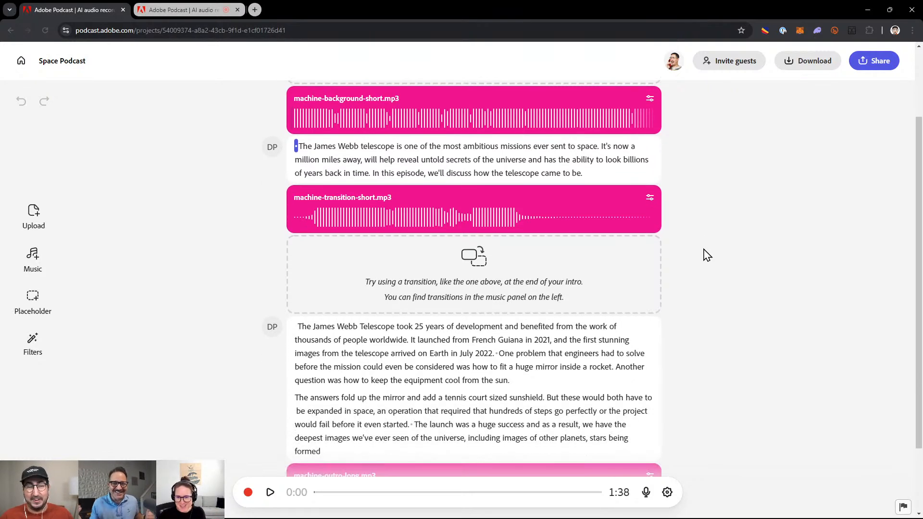
scroll(707, 255, "down", 2)
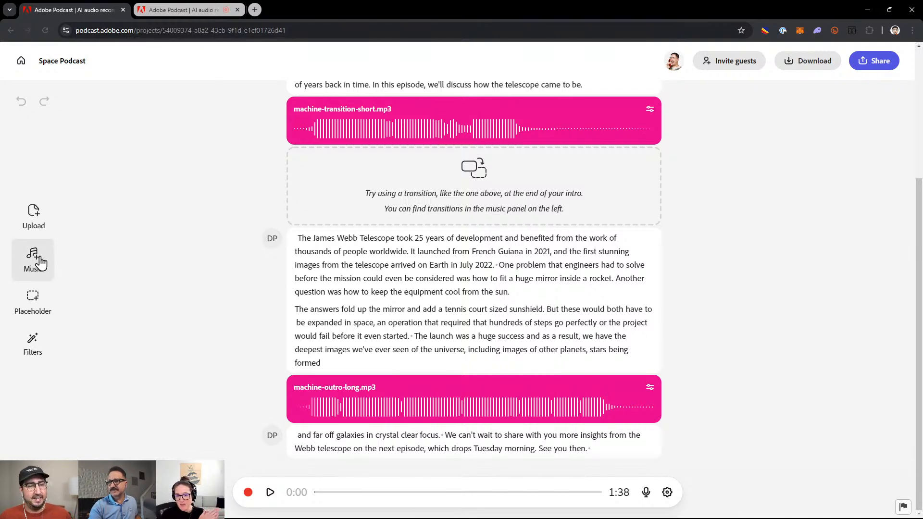
scroll(164, 247, "up", 2)
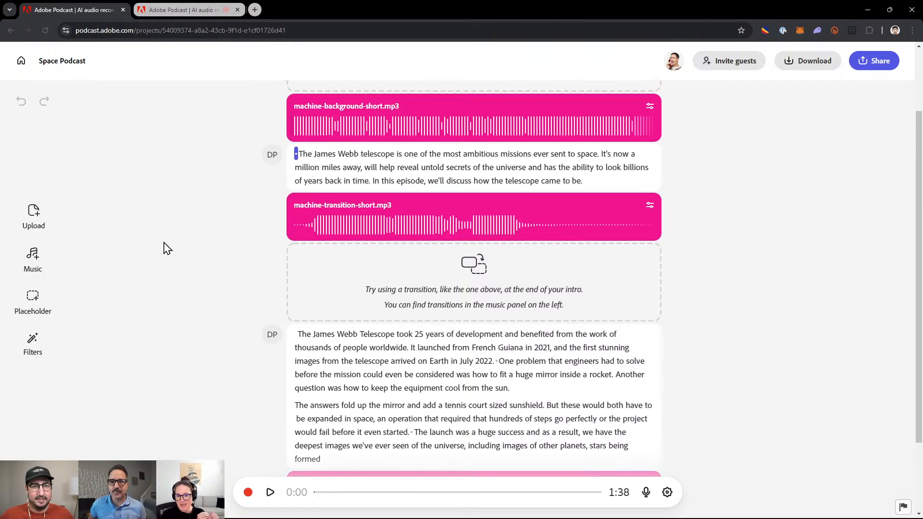
scroll(165, 247, "up", 2)
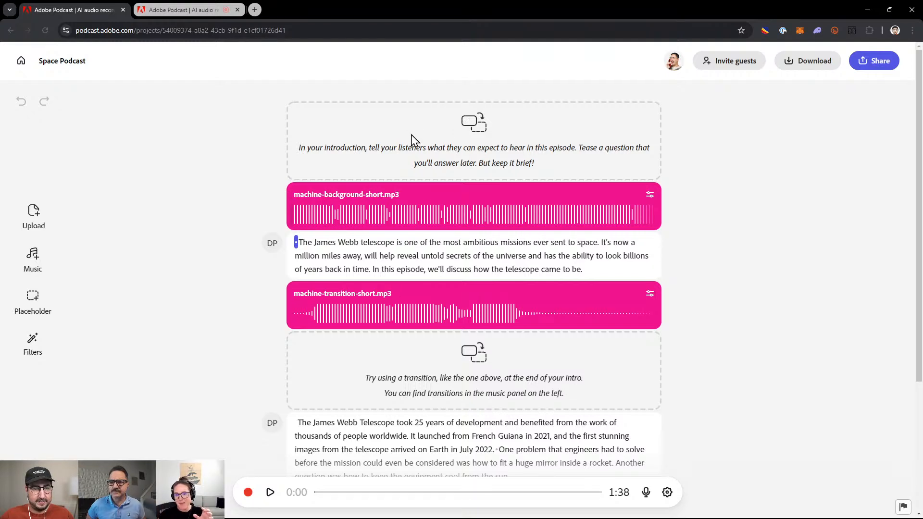
scroll(461, 356, "down", 2)
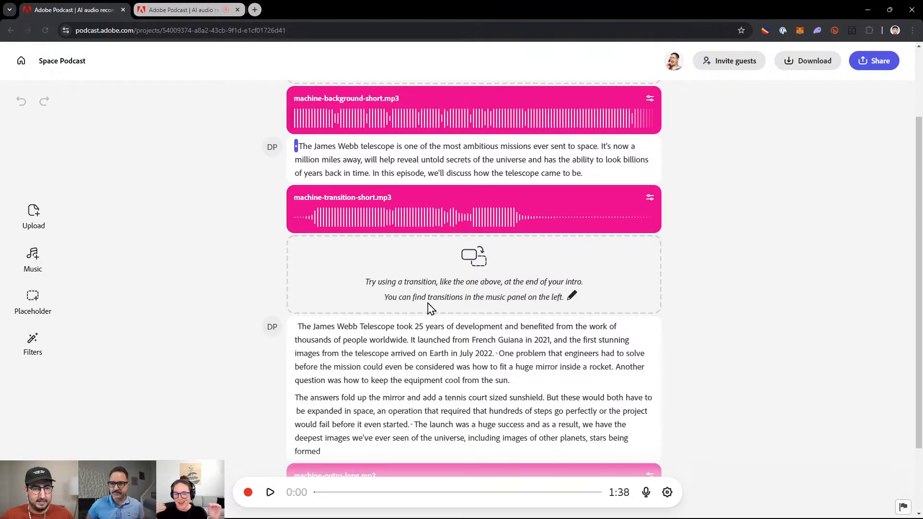
left_click(421, 267)
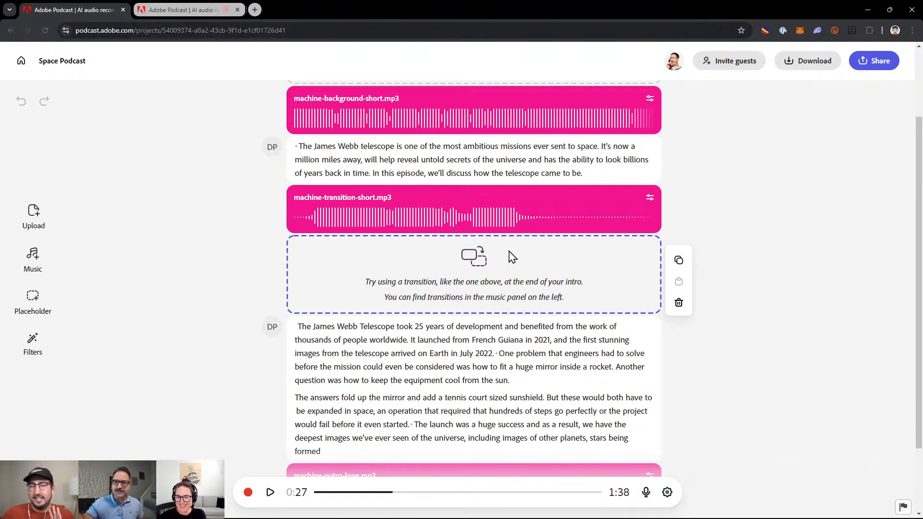
scroll(339, 173, "down", 2)
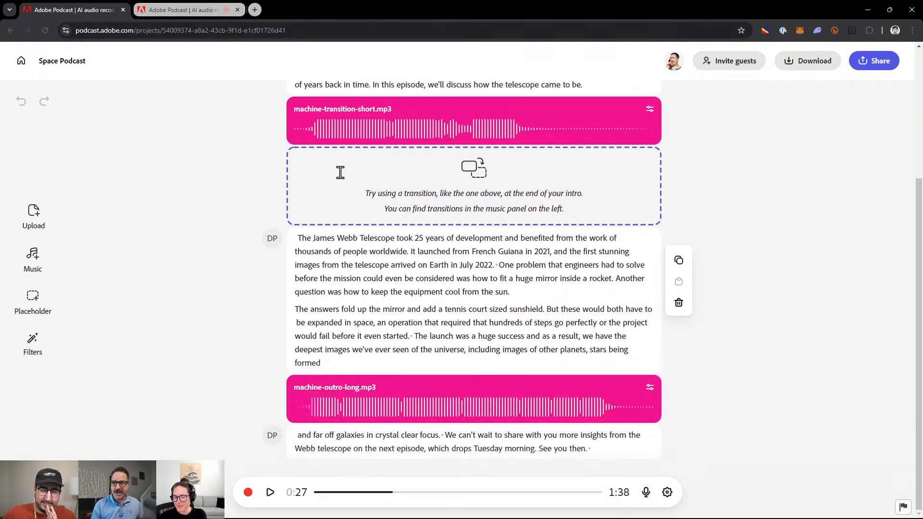
scroll(476, 221, "up", 4)
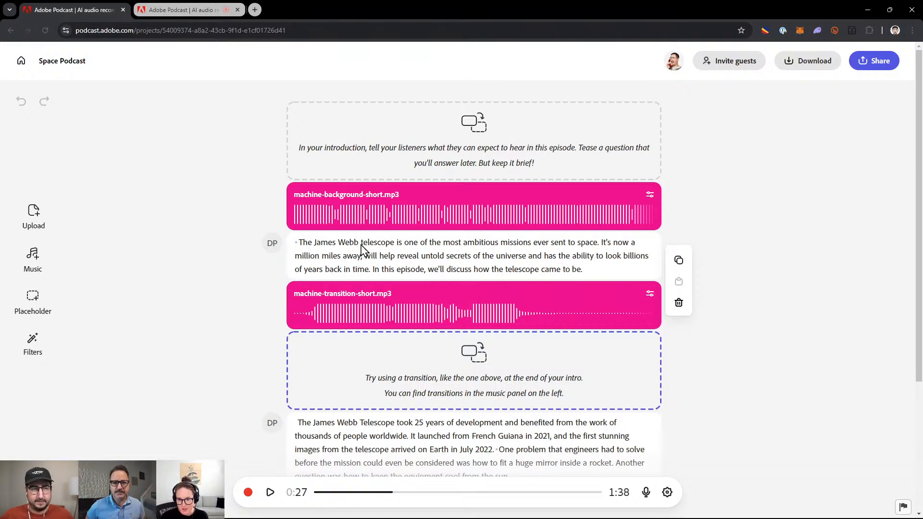
Check the project's download options, return to the editor and play the opening of the episode from the start.
left_click(811, 62)
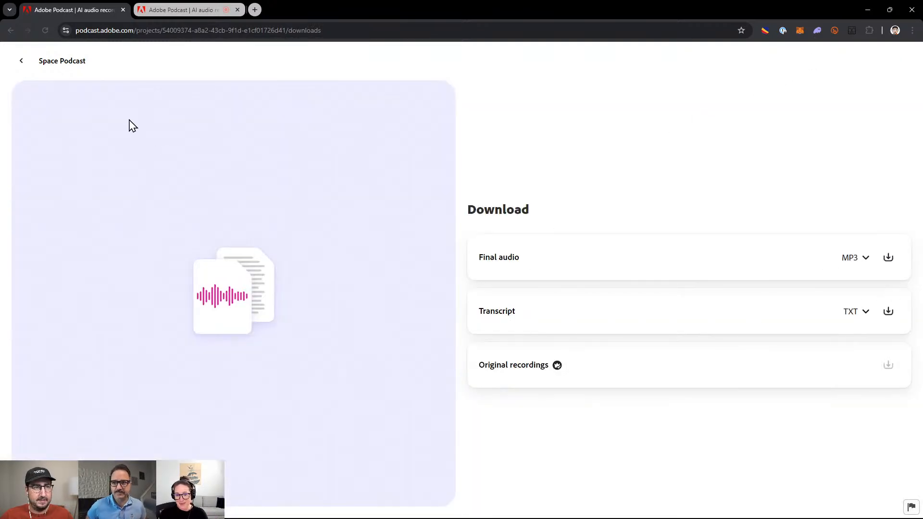
left_click(21, 61)
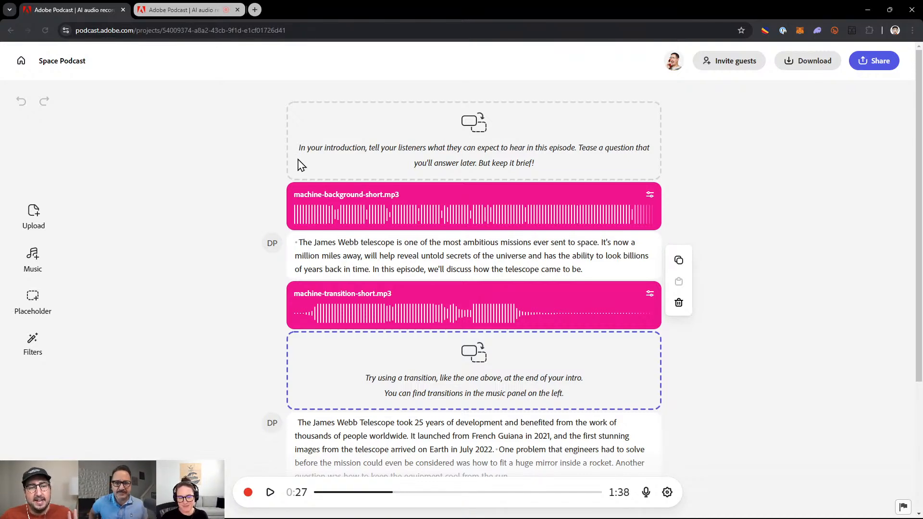
left_click(715, 191)
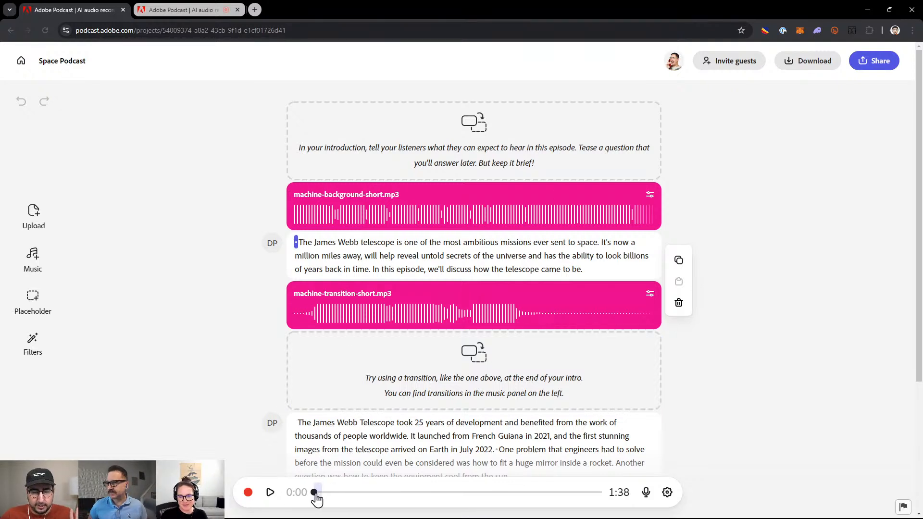
left_click(269, 493)
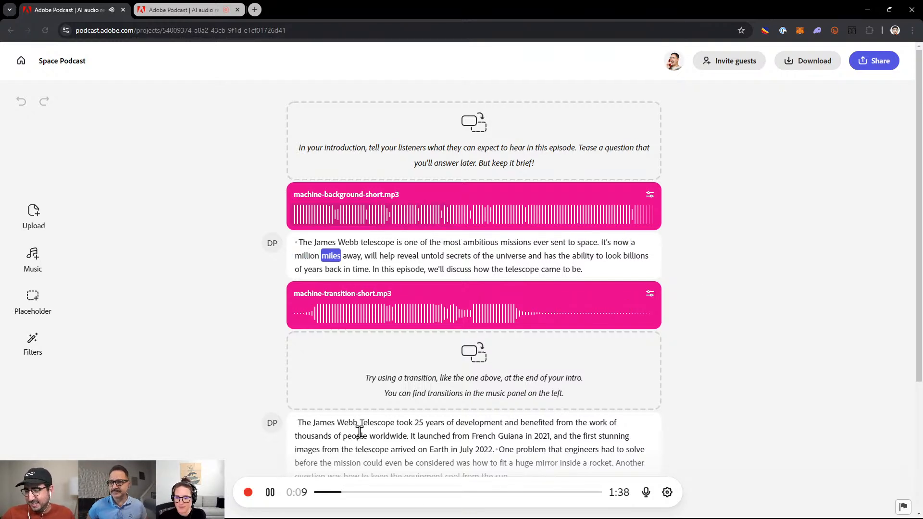
left_click(270, 492)
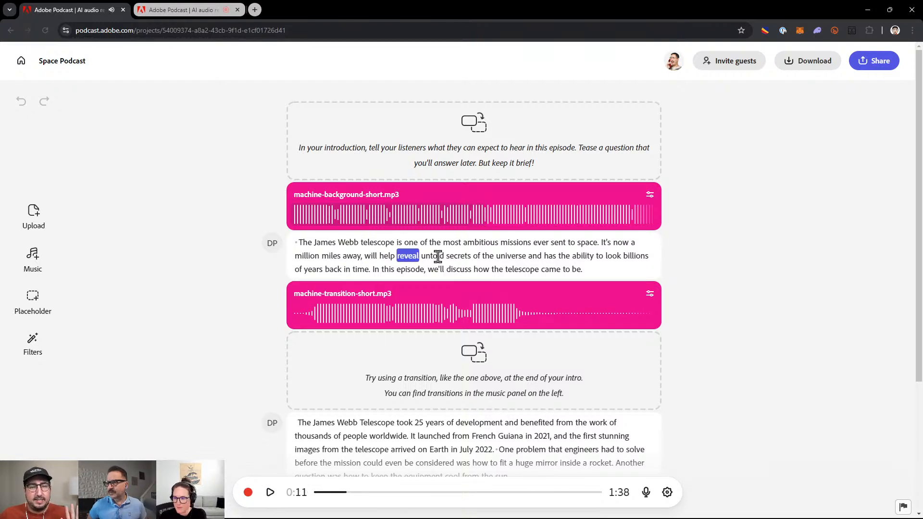
Delete the intro narration from "The James Webb telescope" through "back in time." and play back the shortened intro.
left_click(367, 272)
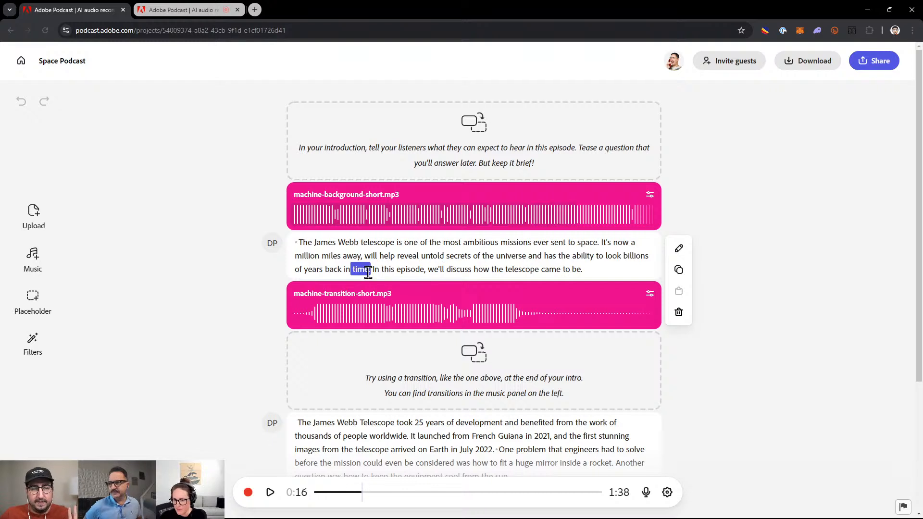
left_click(376, 270)
left_click_drag(377, 270, 299, 244)
left_click(370, 278)
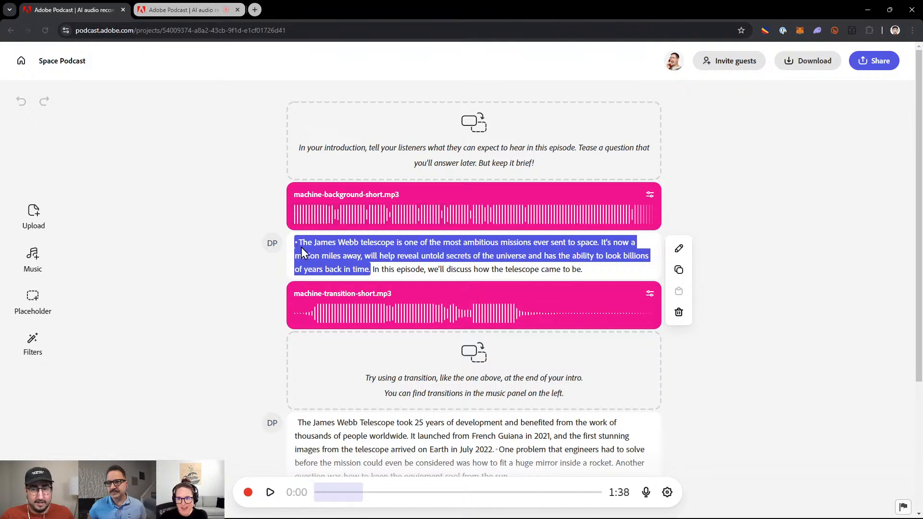
left_click(678, 315)
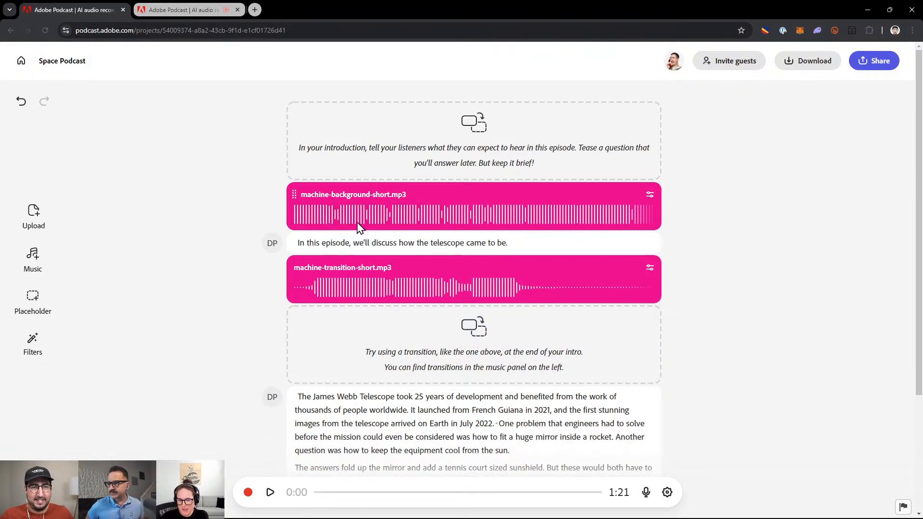
left_click(270, 492)
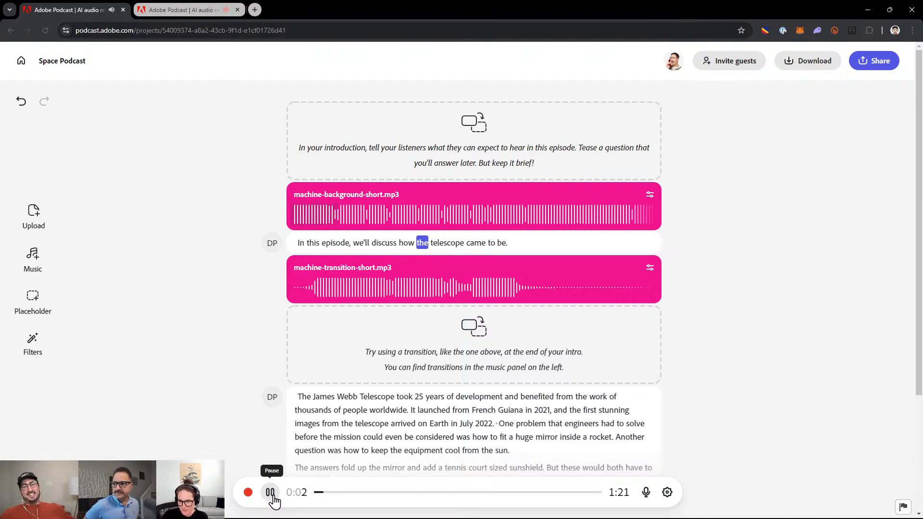
left_click(272, 495)
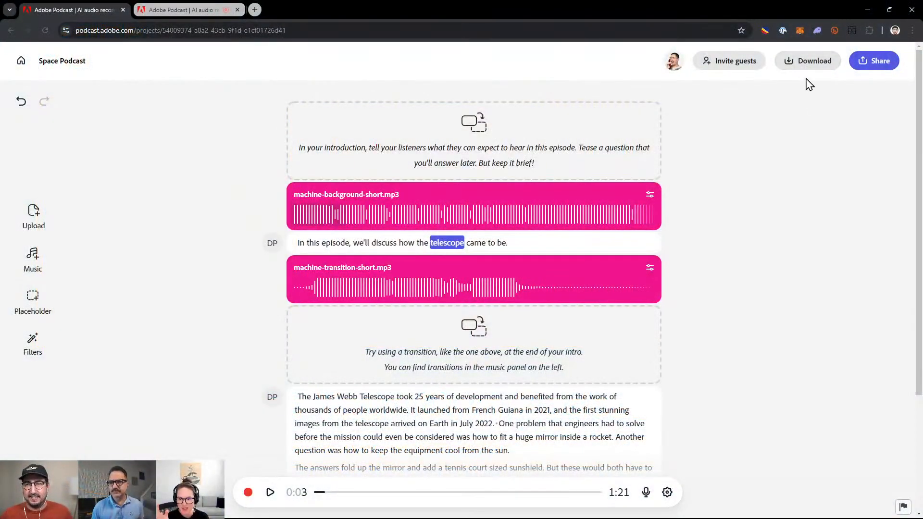
Review the file formats offered for downloading the project's transcript, keep TXT and return to the editor.
left_click(803, 68)
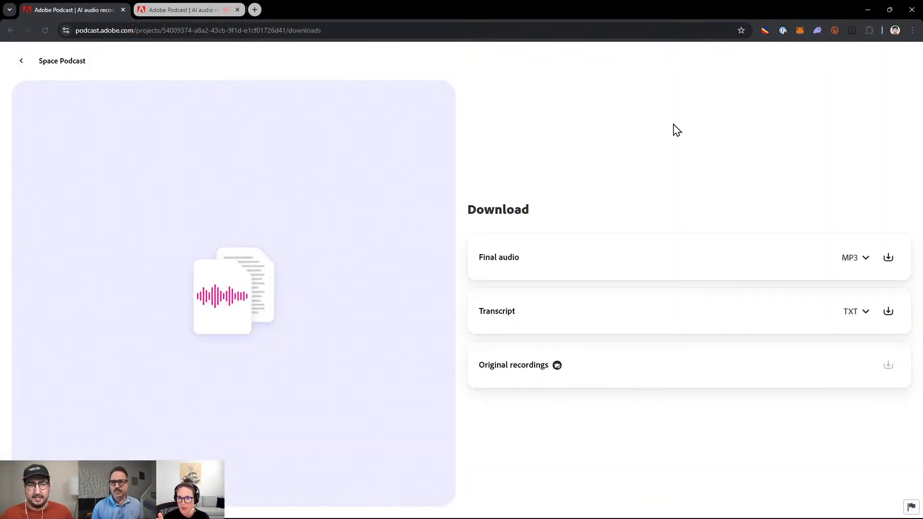
left_click(22, 61)
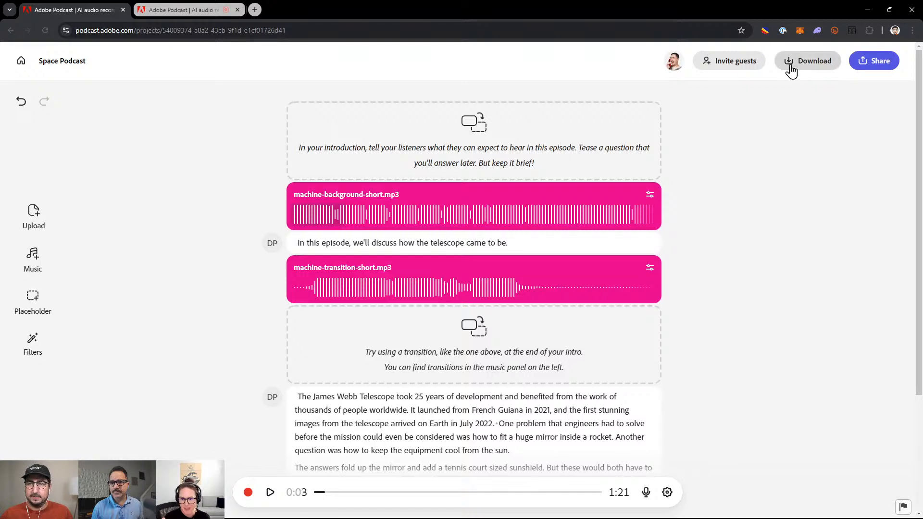
left_click(810, 68)
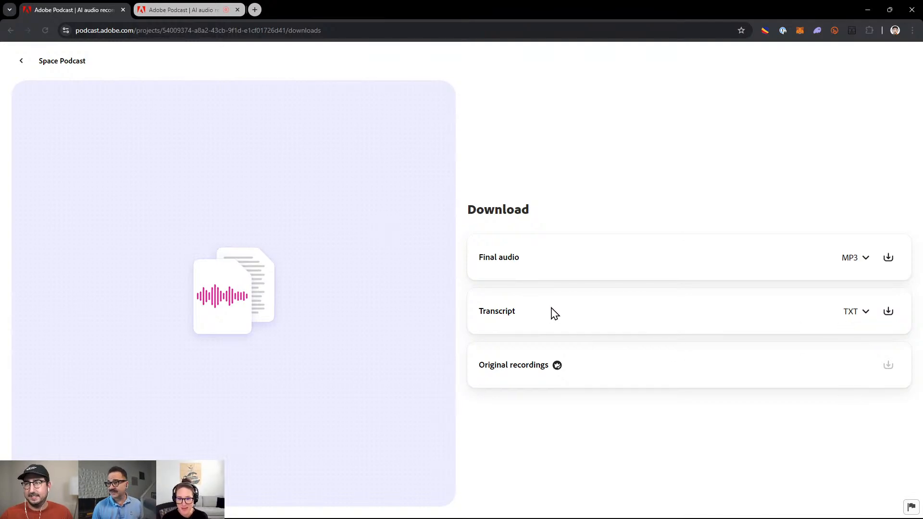
left_click(865, 313)
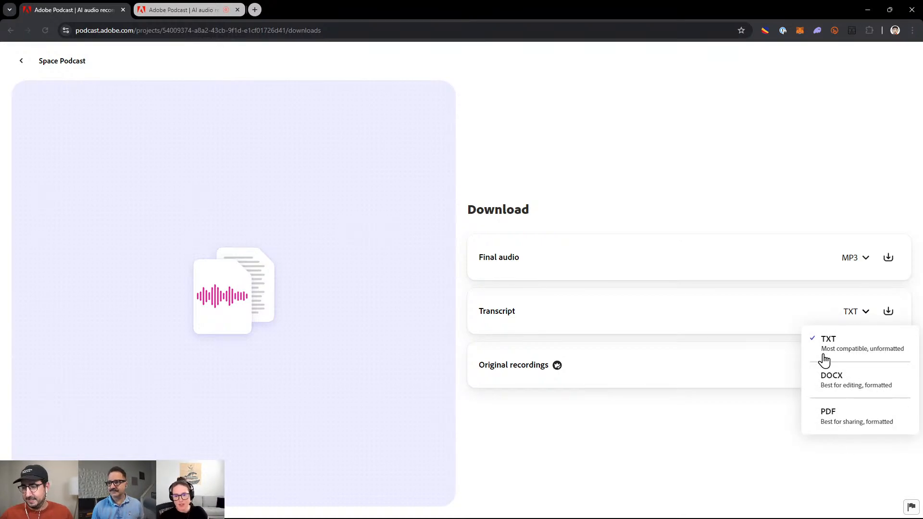
left_click(589, 199)
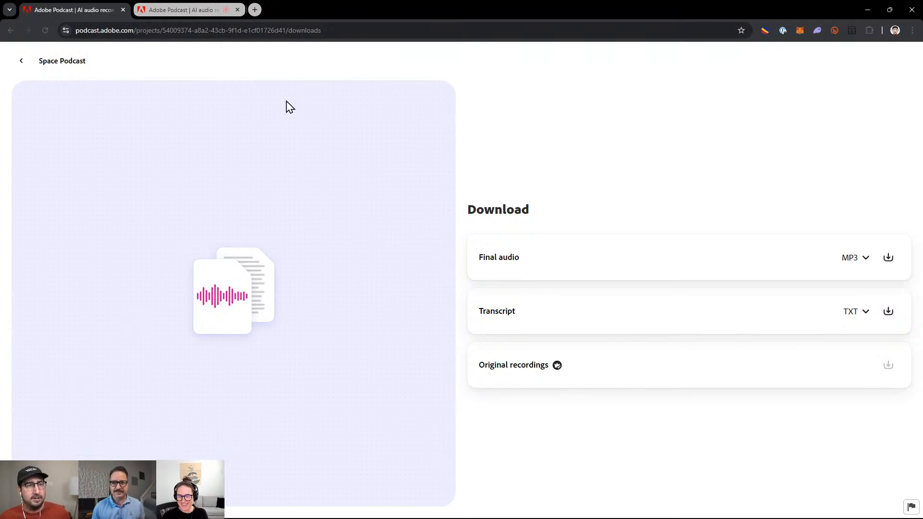
left_click(21, 61)
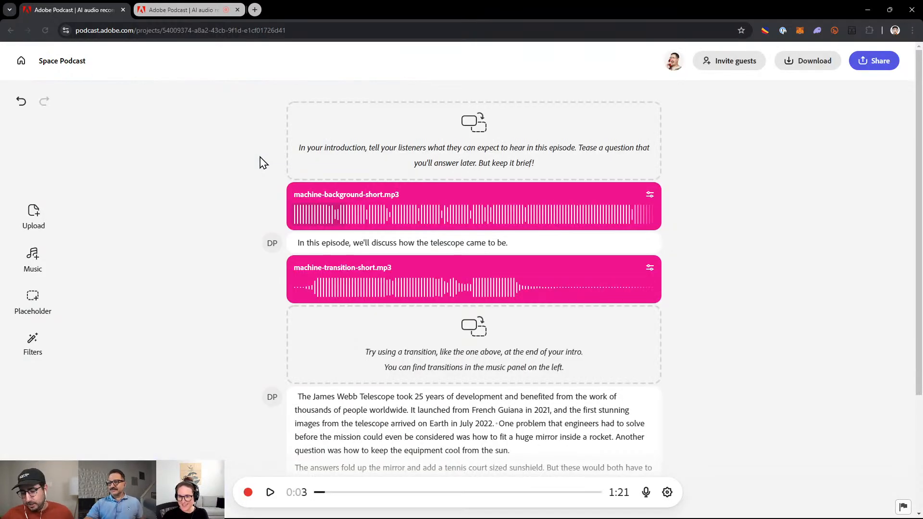
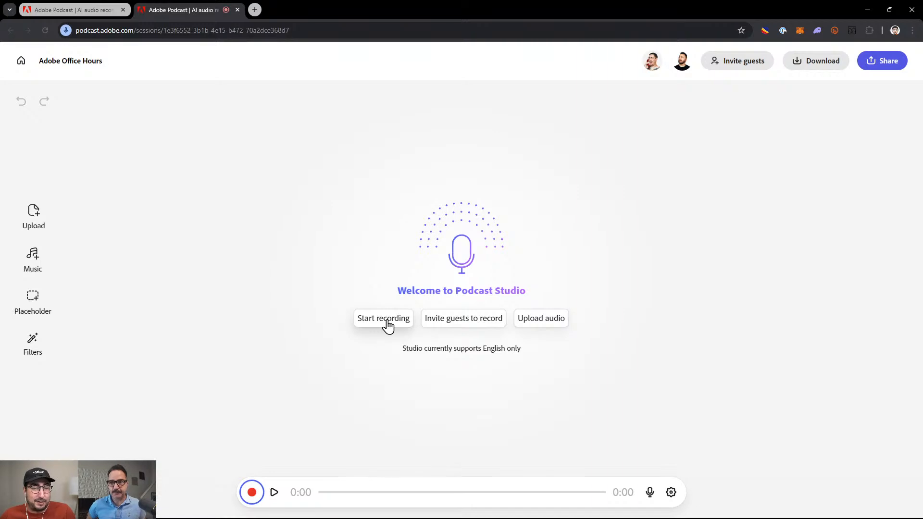
Record a test of about 19 seconds with both participants in the Adobe Office Hours project and play back its opening.
left_click(368, 320)
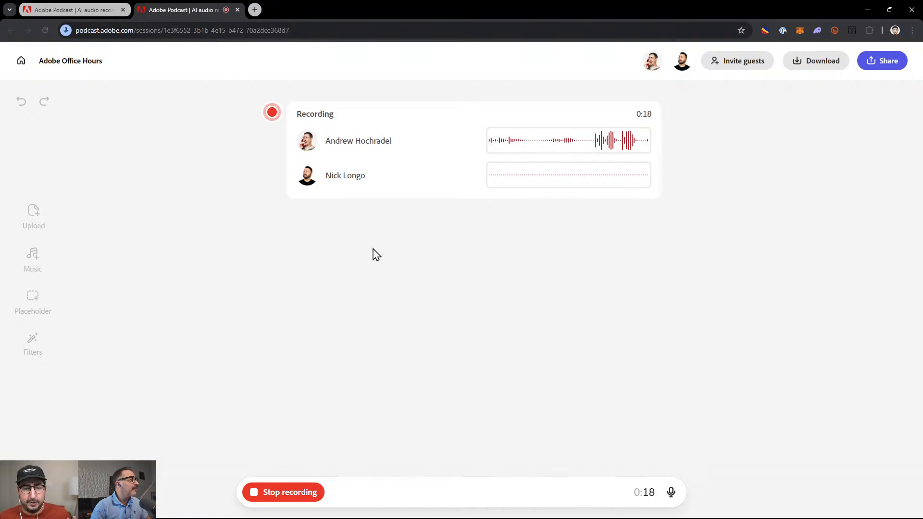
left_click(289, 492)
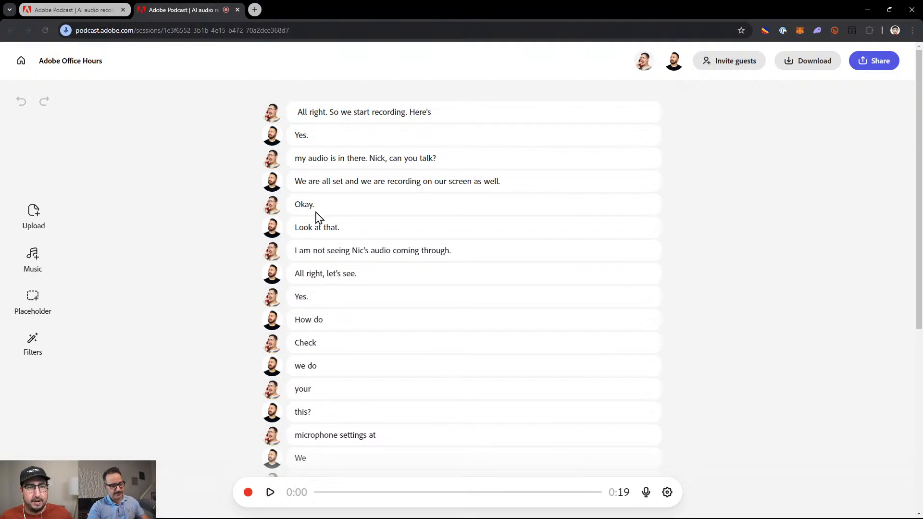
left_click(270, 499)
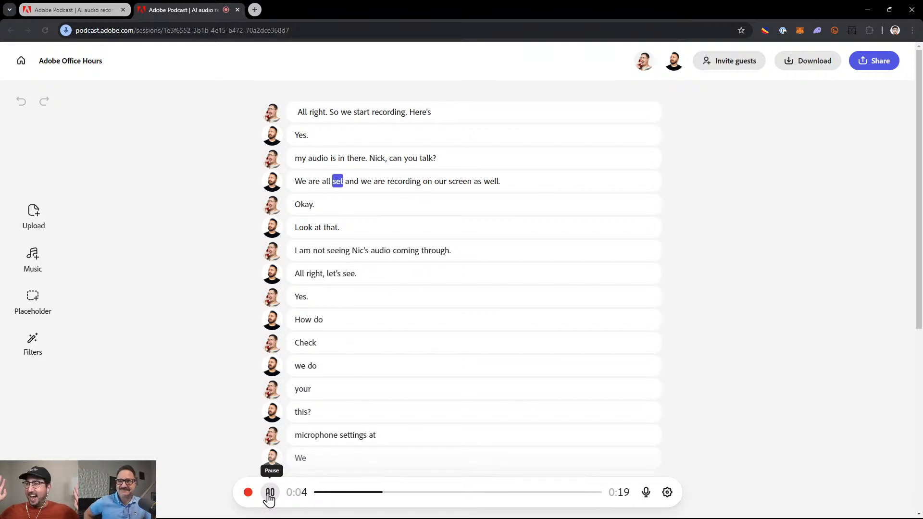
left_click(270, 499)
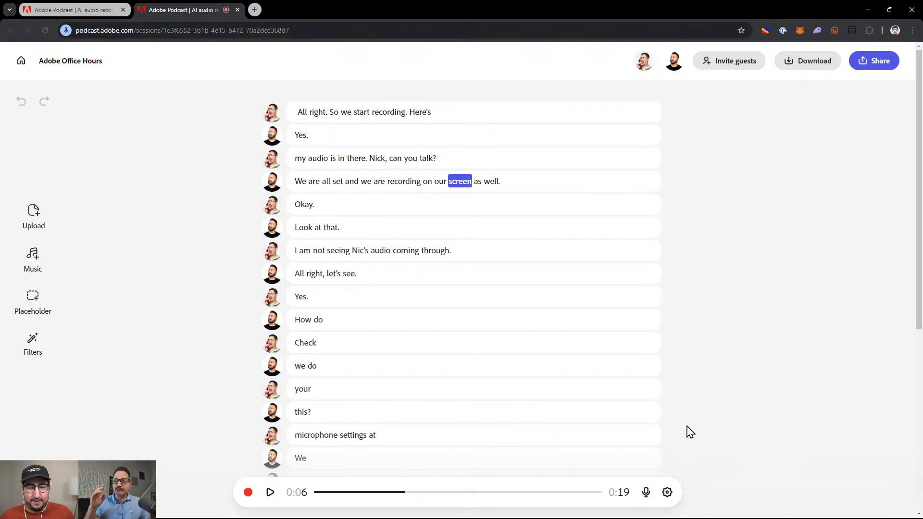
Select the test recording's entire transcript, from "All right. So we start recording" through "hold on. I'm going to", and delete it.
left_click(457, 117)
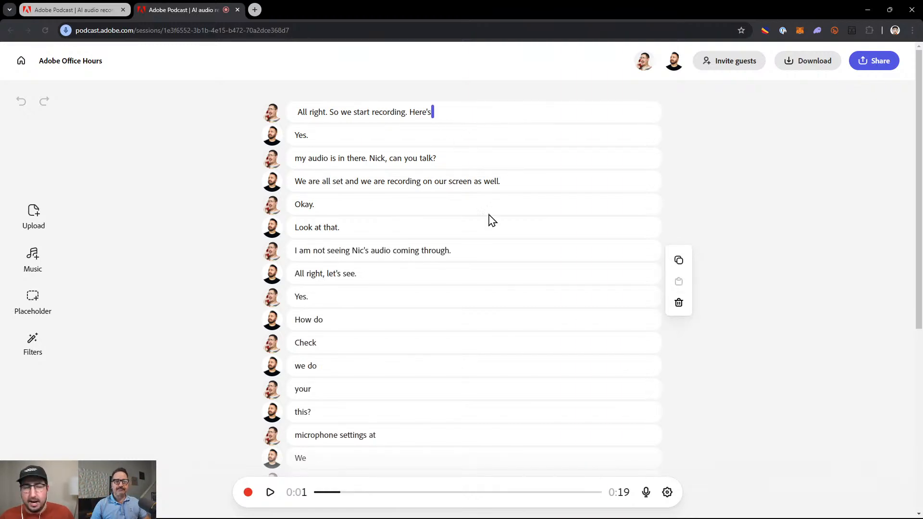
left_click_drag(299, 114, 524, 515)
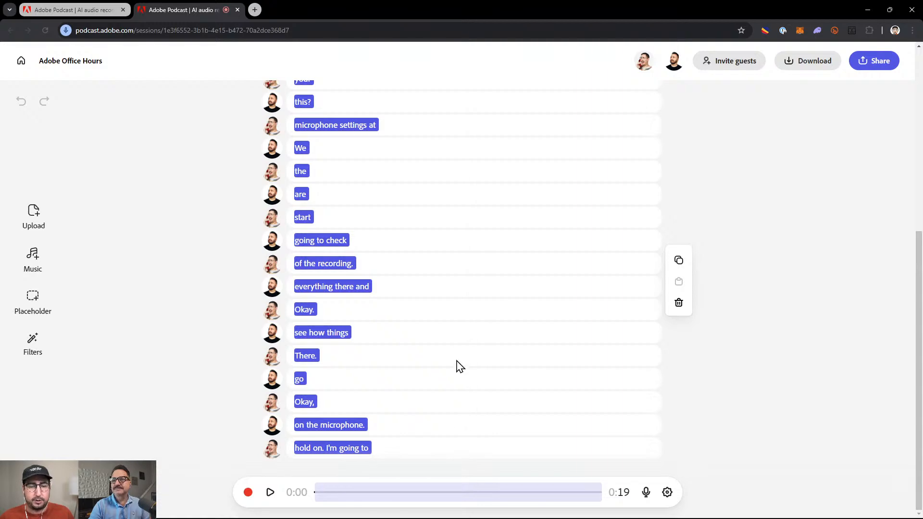
left_click(679, 302)
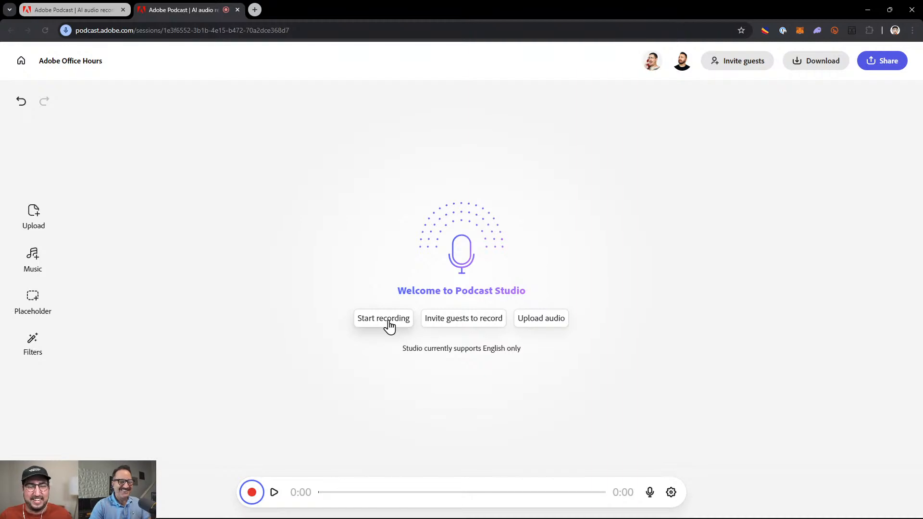
Start a new recording with both participants in the emptied Adobe Office Hours project.
left_click(389, 326)
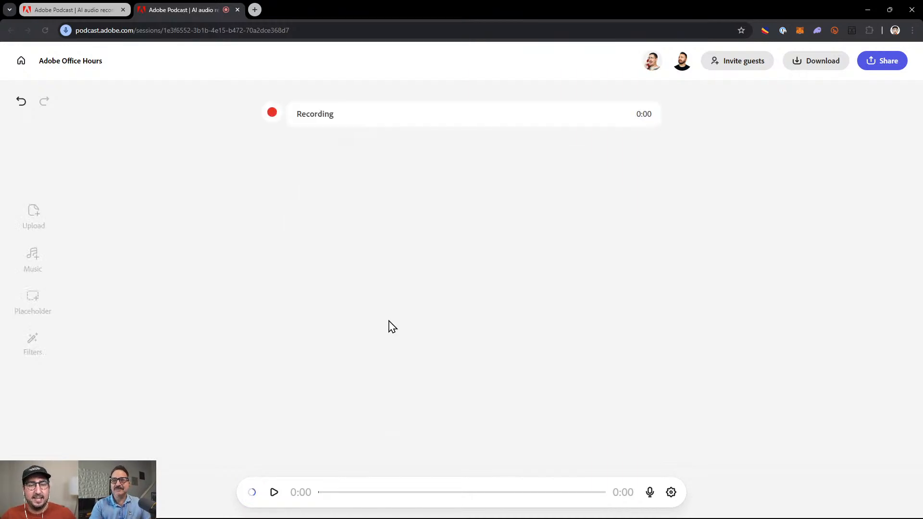
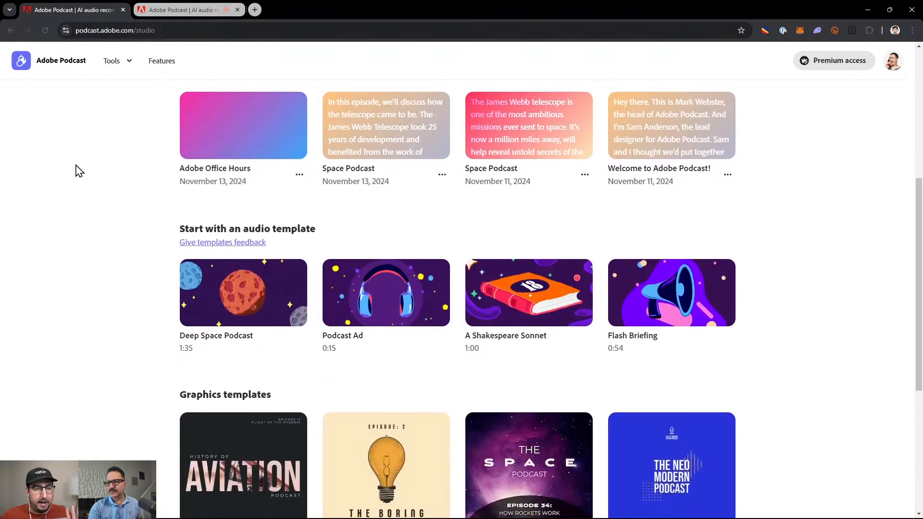
scroll(117, 296, "down", 1)
Open the Enhance Speech tool and upload the co-host's "Before" .m4a voice recording to enhance it with v2.
scroll(119, 296, "up", 4)
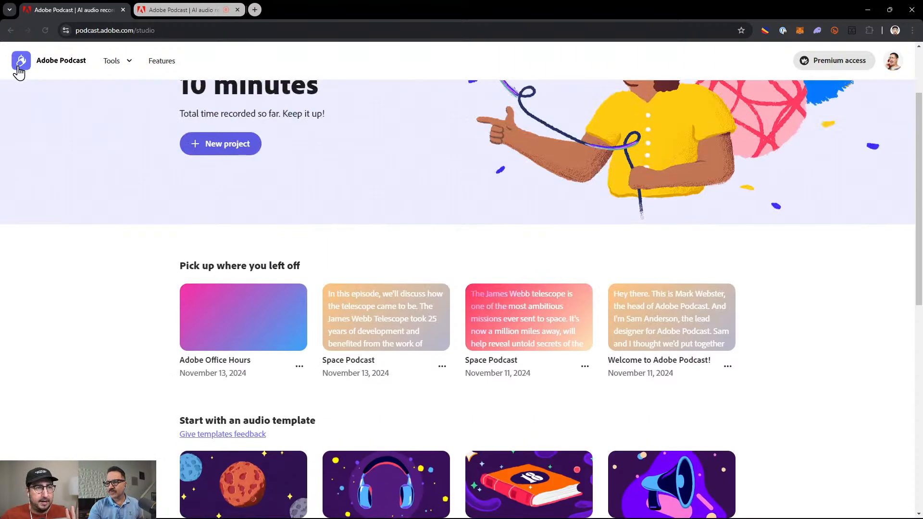
left_click(17, 66)
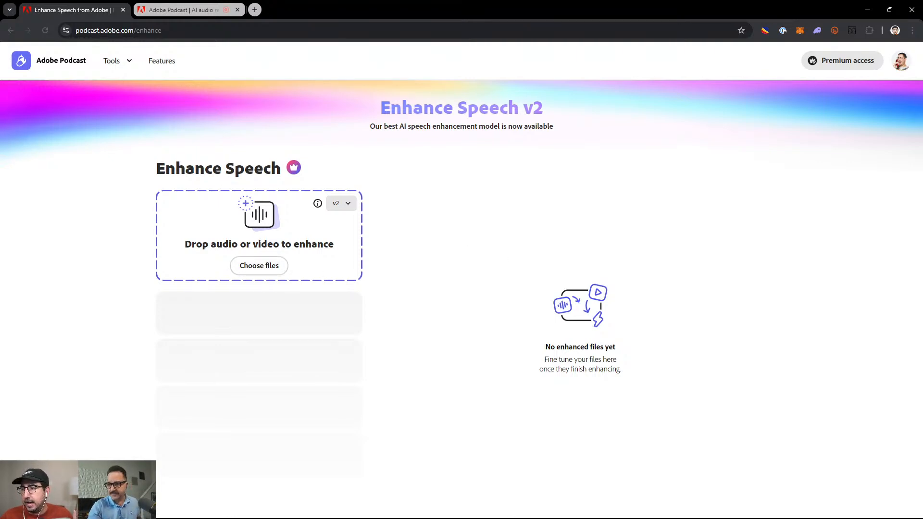
left_click_drag(630, 211, 262, 266)
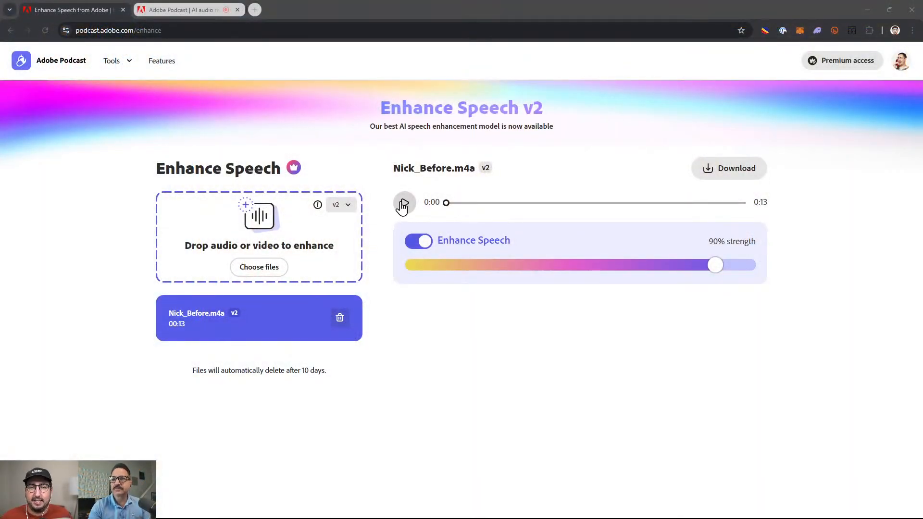
Set the Enhance Speech strength to 68% and compare the recording with the enhancement switched off and on during playback.
left_click(403, 204)
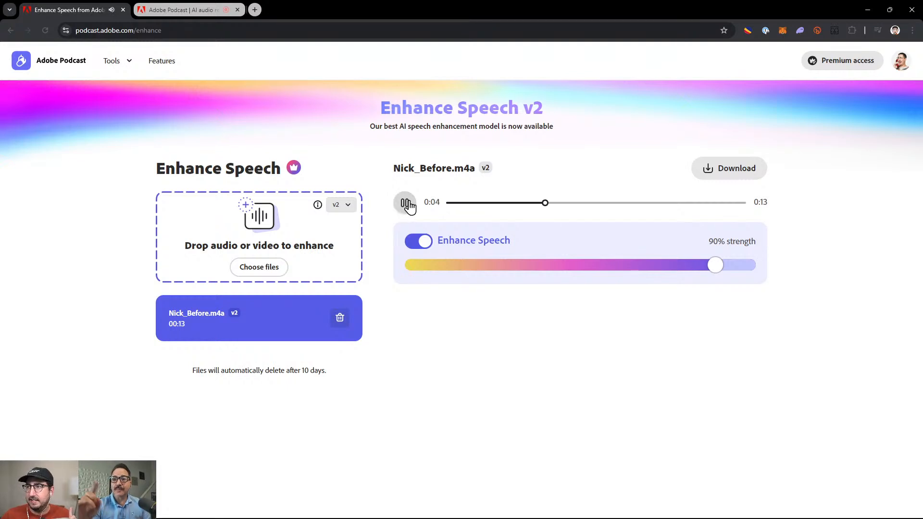
left_click(642, 265)
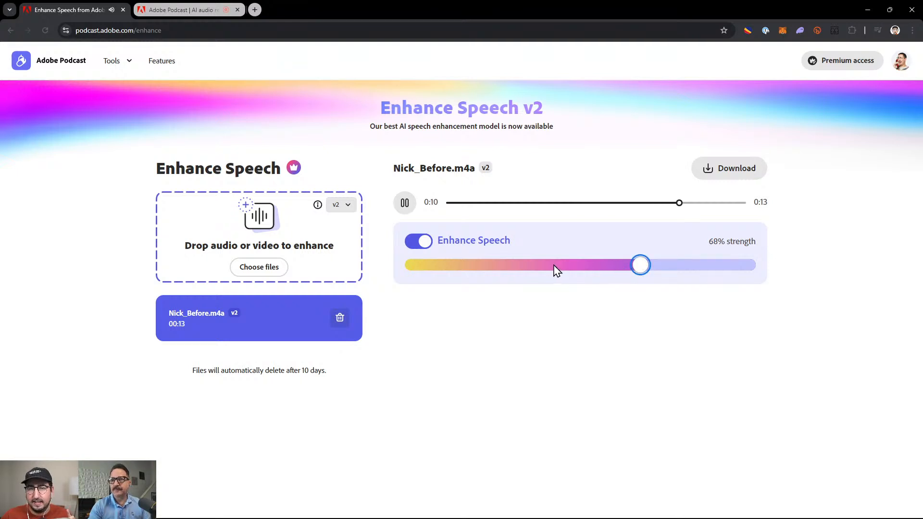
left_click(446, 203)
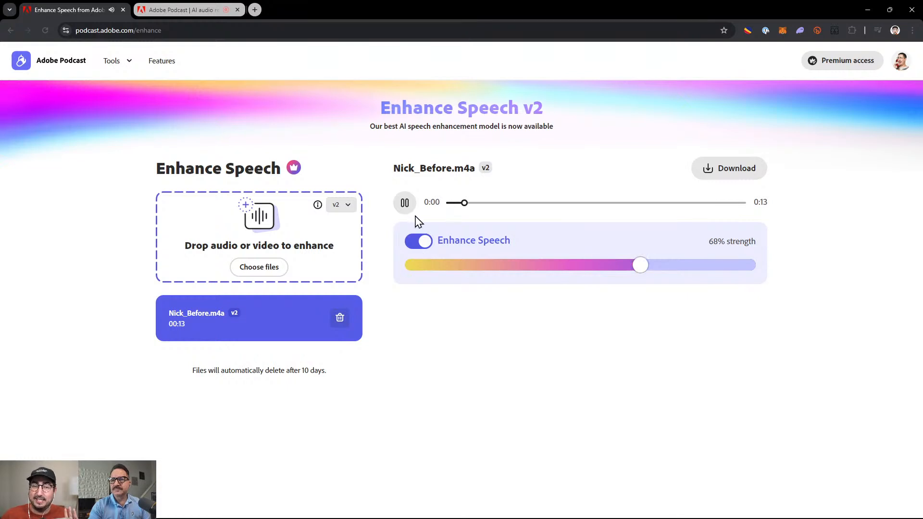
left_click(422, 242)
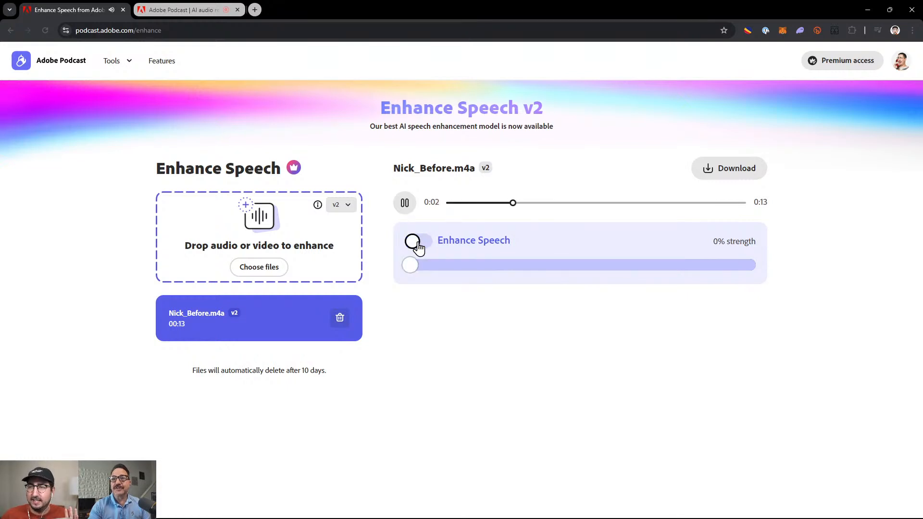
left_click(419, 243)
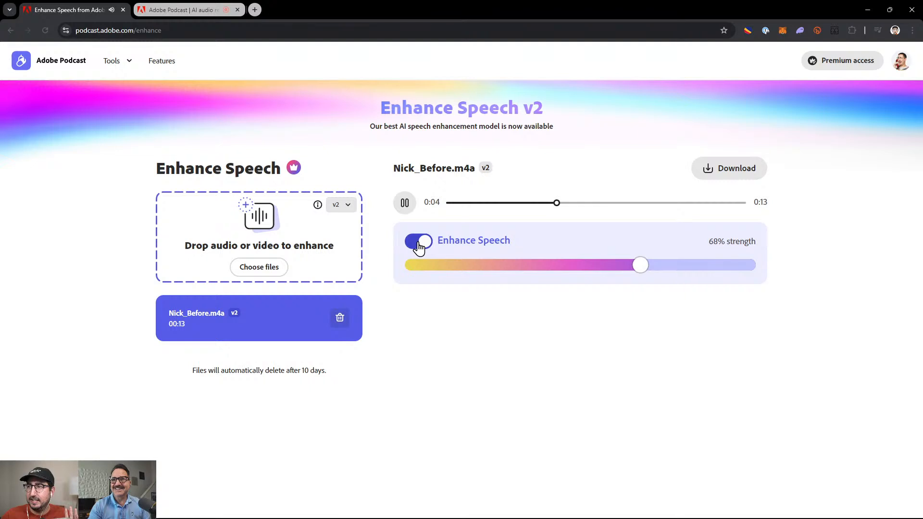
left_click(419, 242)
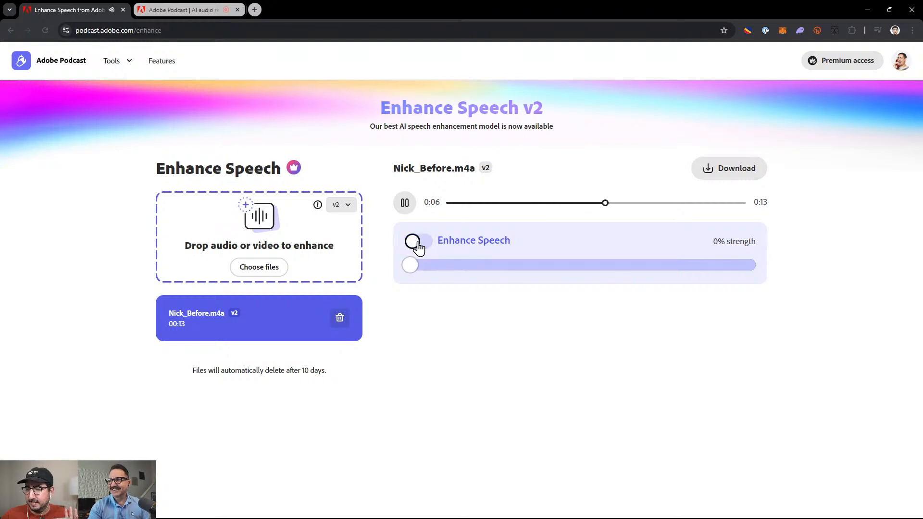
left_click(418, 243)
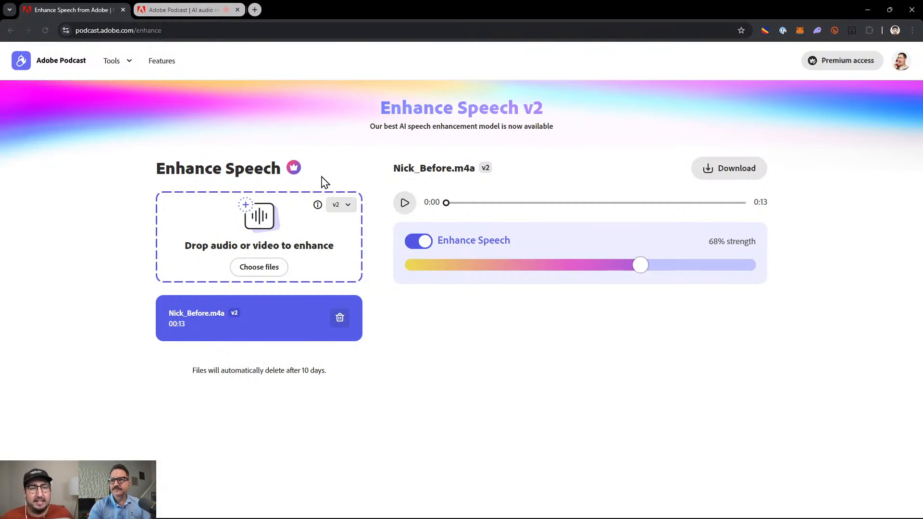
Return to the Adobe Office Hours project and look through the transcript of the recorded conversation.
left_click(185, 12)
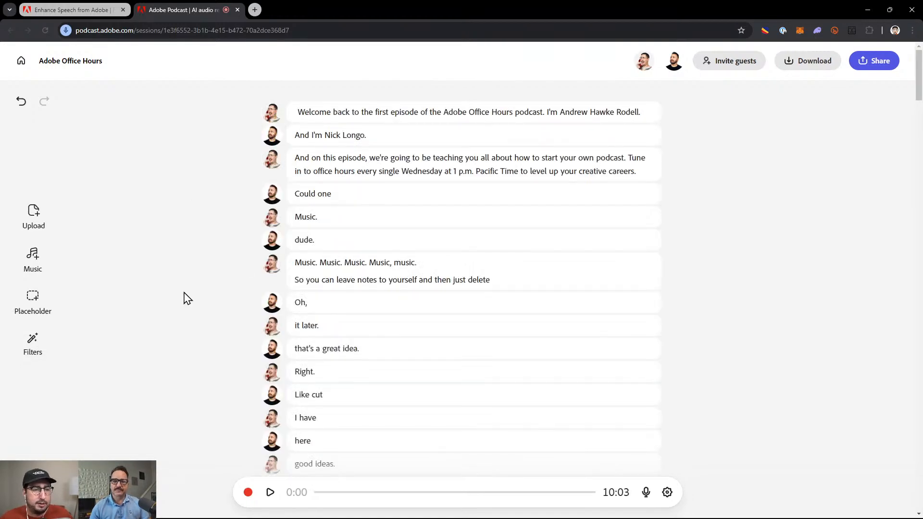
scroll(330, 173, "down", 20)
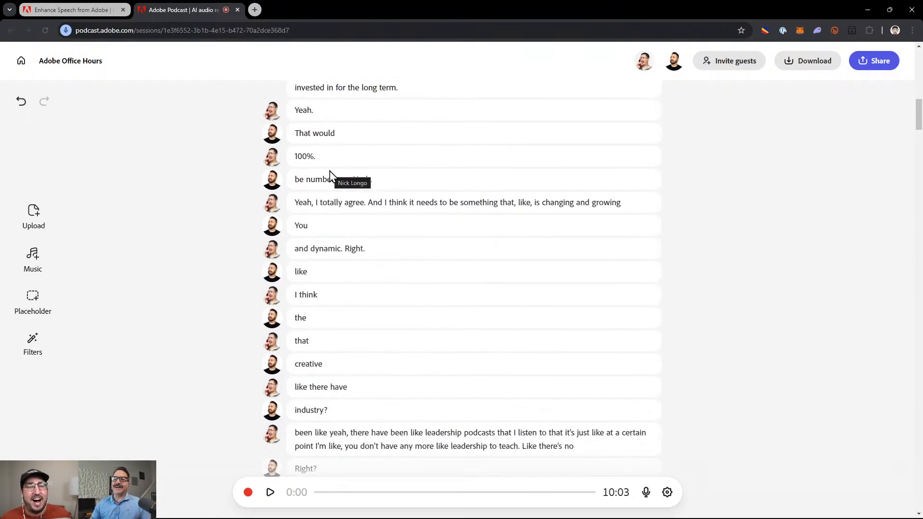
scroll(331, 174, "down", 14)
scroll(329, 171, "down", 10)
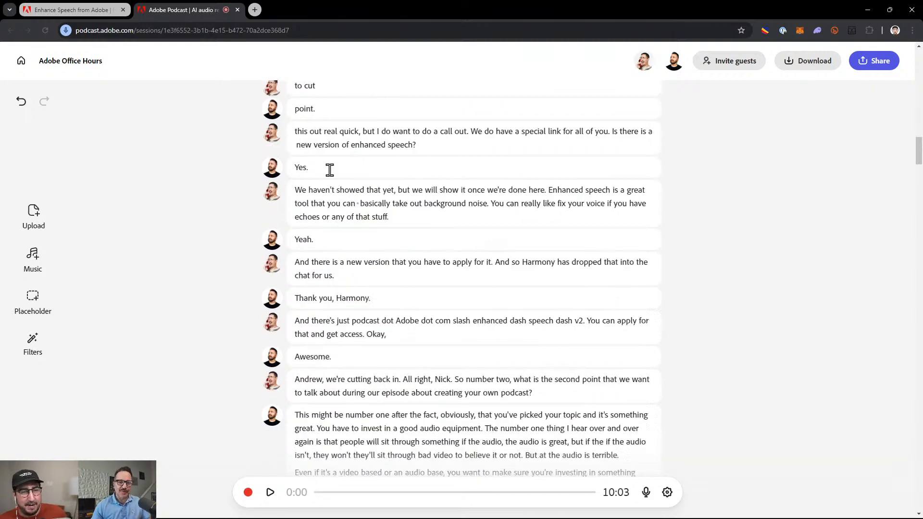
scroll(330, 171, "up", 20)
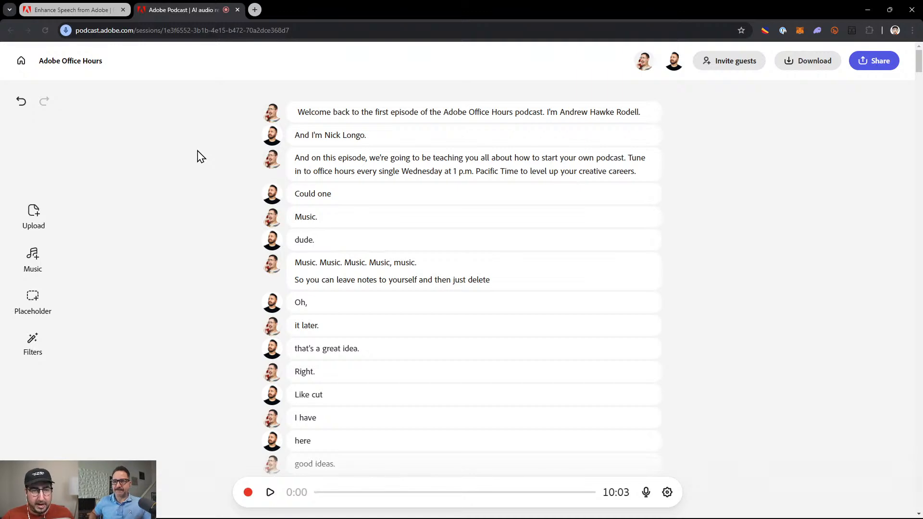
Add the Long 00:12 intro from the Heatwave music set to the start of the Adobe Office Hours project.
key("ctrl+plus")
key("ctrl+plus")
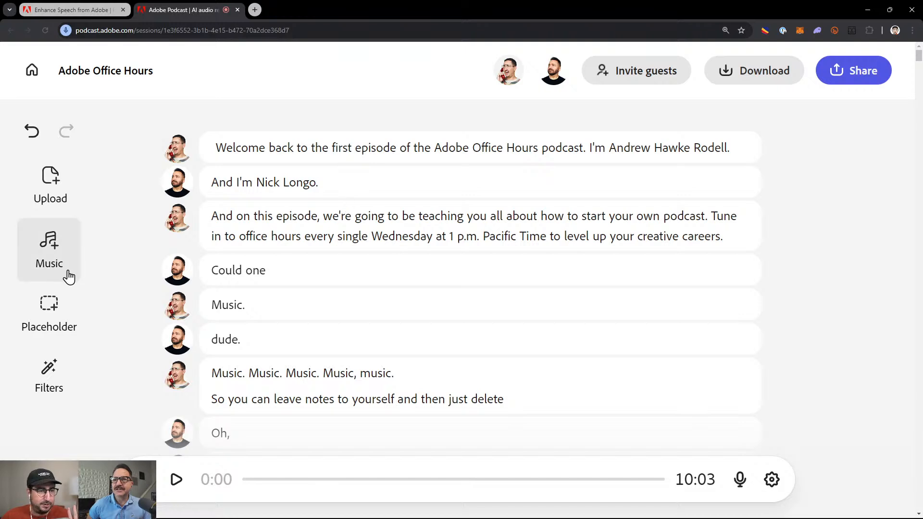
left_click(56, 253)
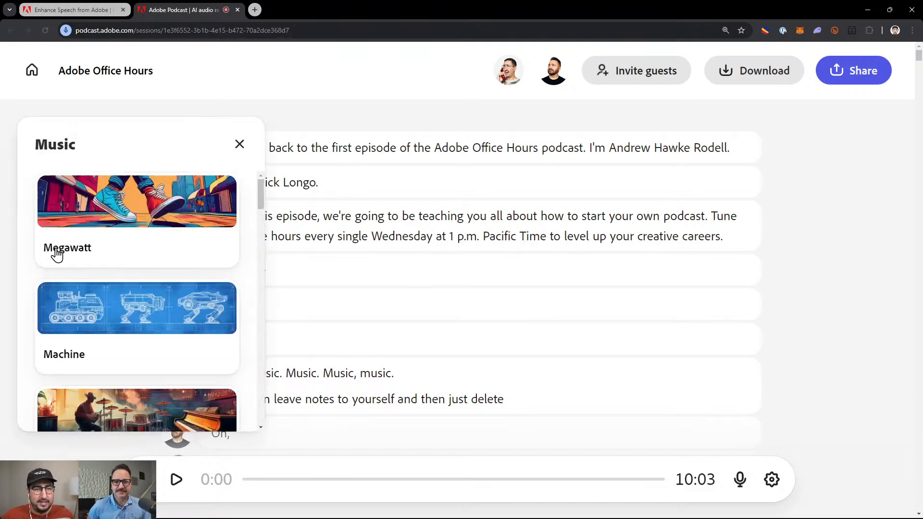
scroll(158, 217, "down", 1)
scroll(157, 217, "down", 7)
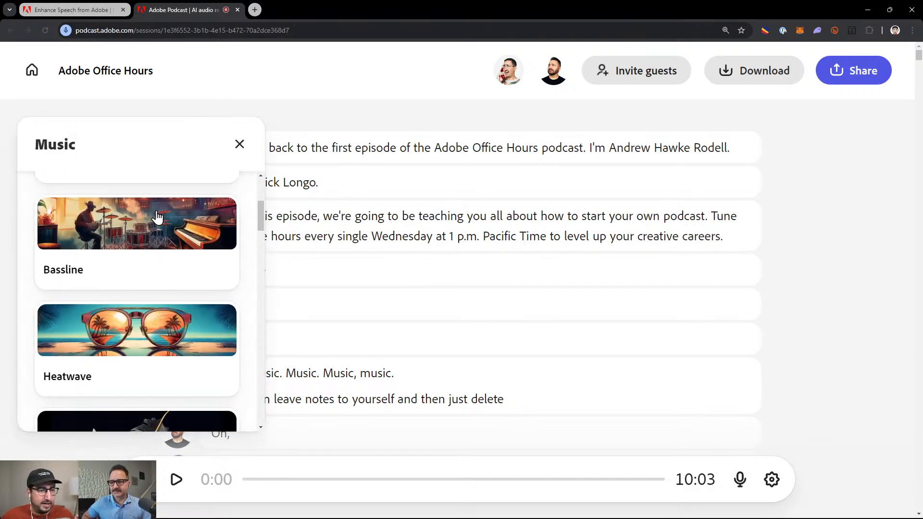
scroll(158, 217, "up", 1)
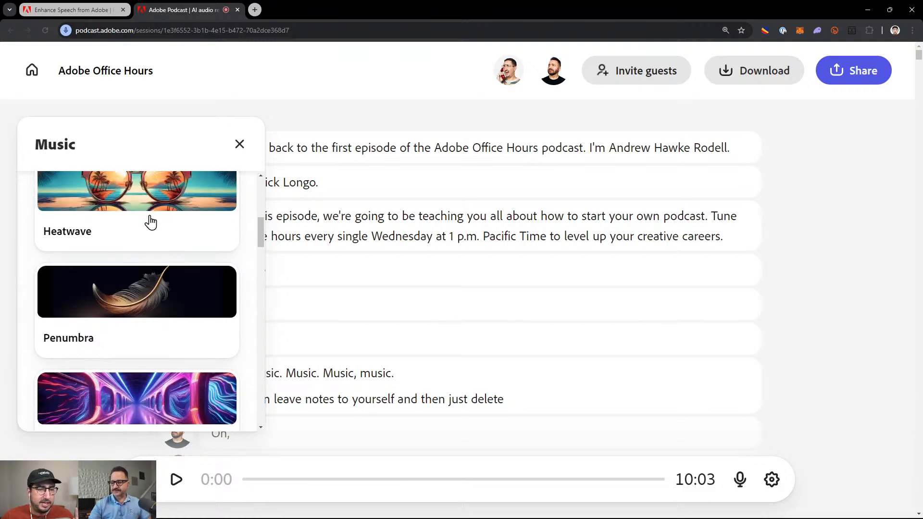
left_click(147, 221)
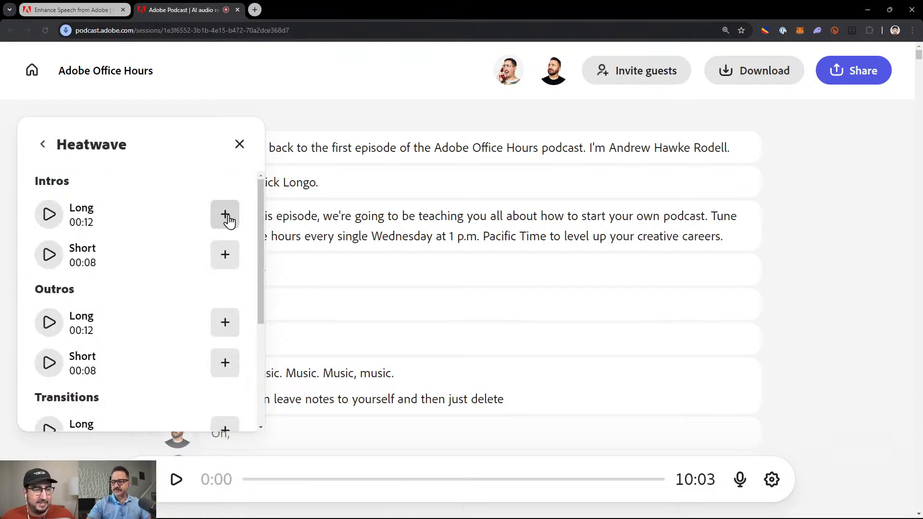
left_click(226, 216)
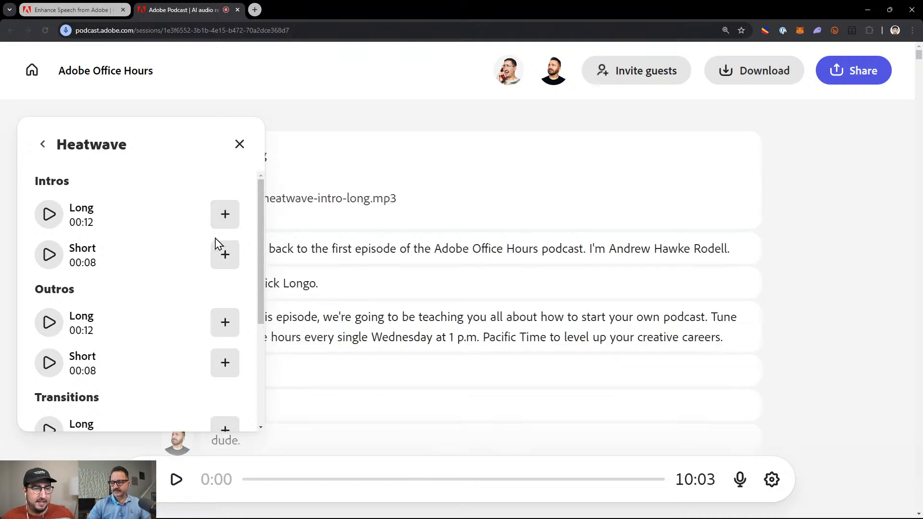
left_click(407, 165)
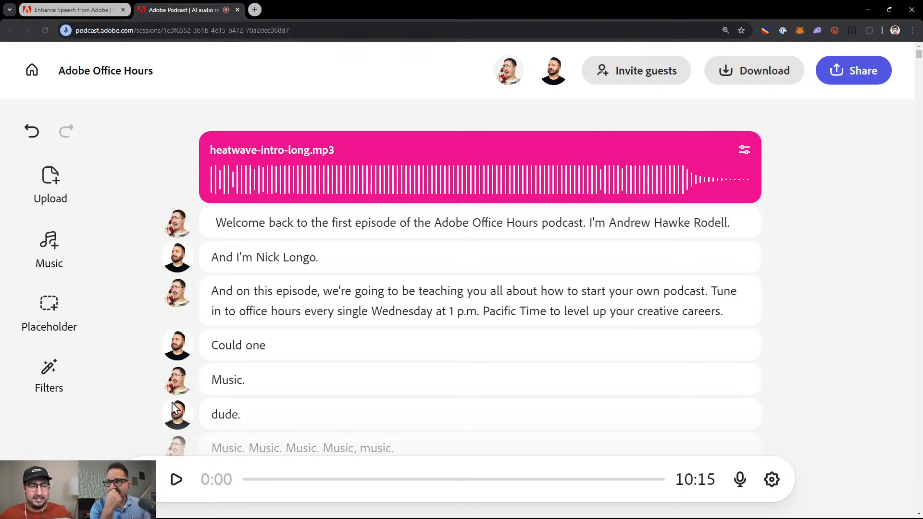
Play the first seconds of the heatwave-intro-long.mp3 clip and look over its clip options.
left_click(178, 480)
left_click(178, 479)
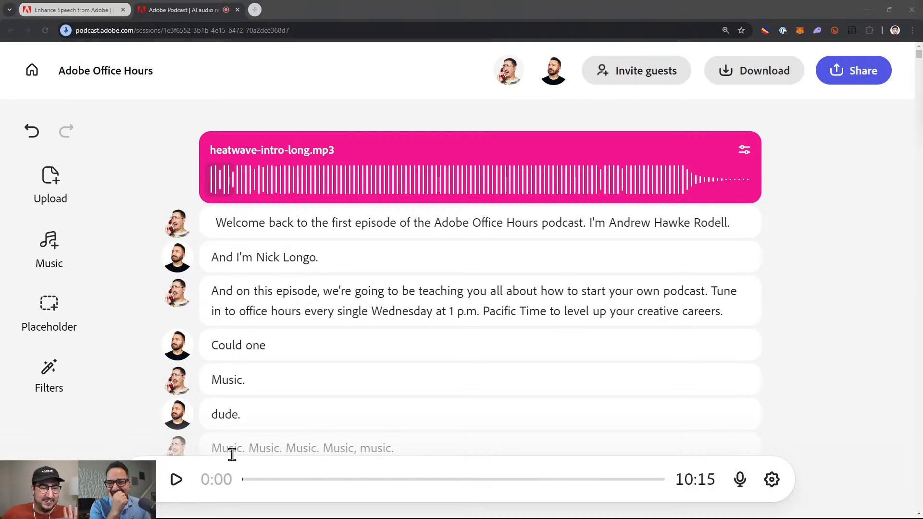
left_click(175, 480)
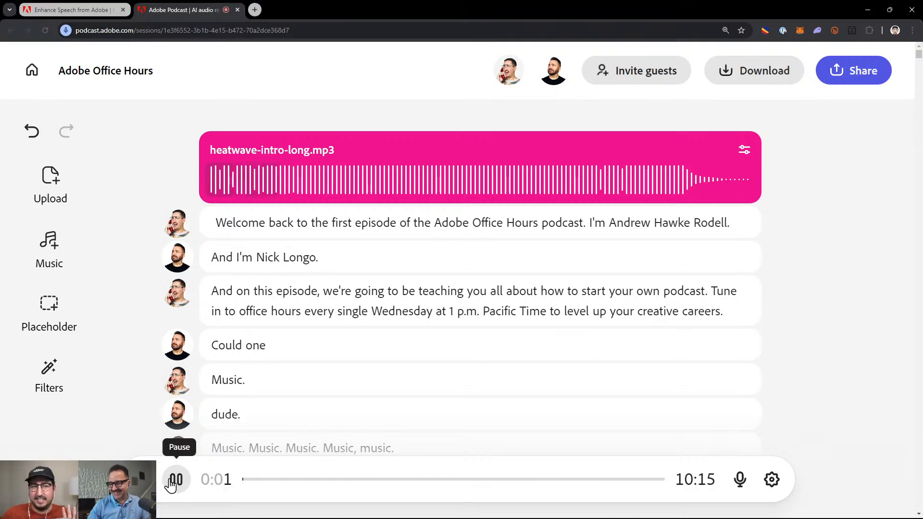
left_click(173, 480)
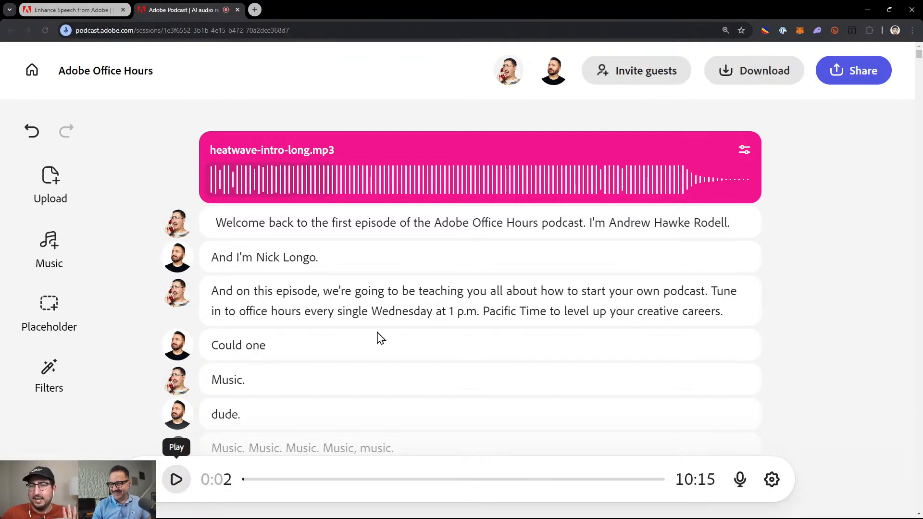
left_click(743, 150)
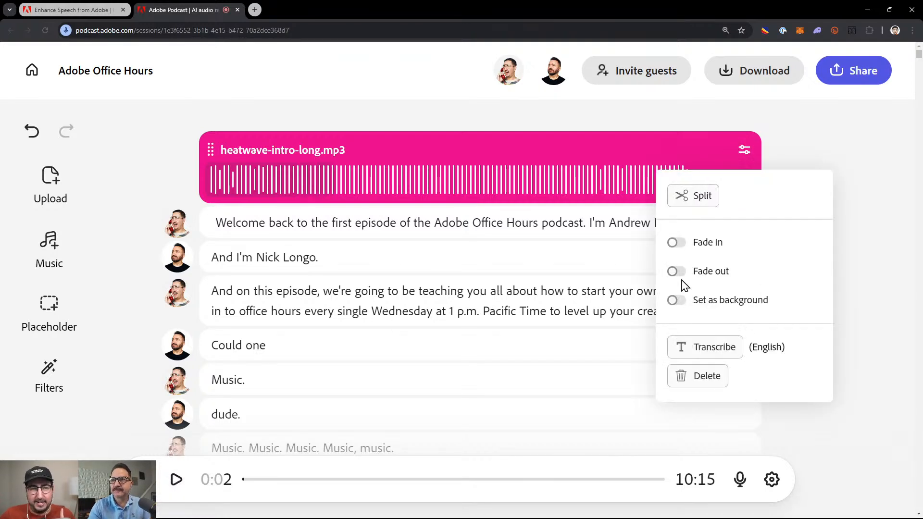
left_click(845, 145)
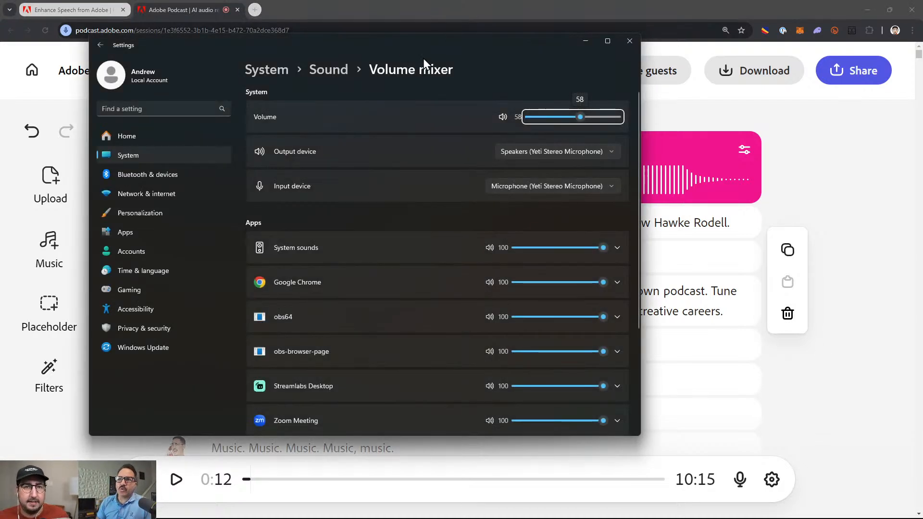
Adjust the playback volume in the Windows volume mixer and move its window out of the way.
left_click_drag(558, 280, 573, 282)
left_click_drag(456, 41, 922, 245)
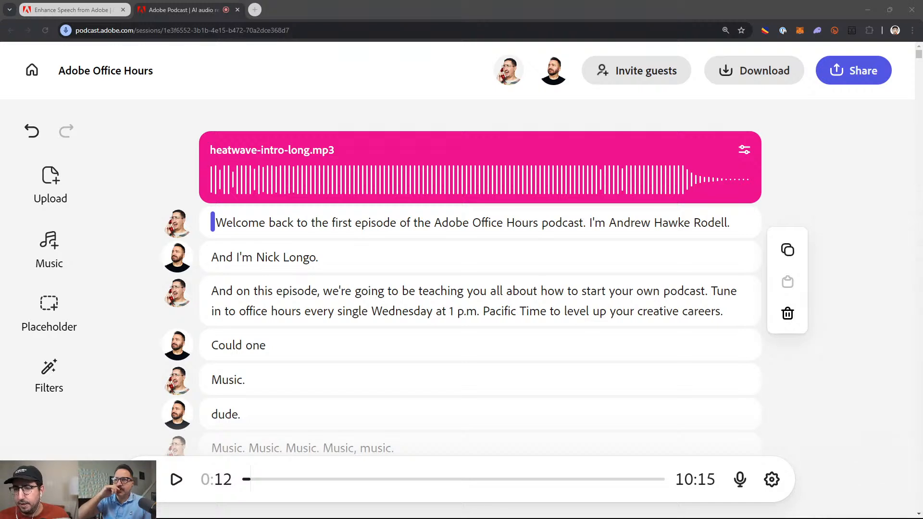
Turn on Fade in, Fade out and Set as background for the heatwave-intro-long.mp3 clip.
left_click(745, 150)
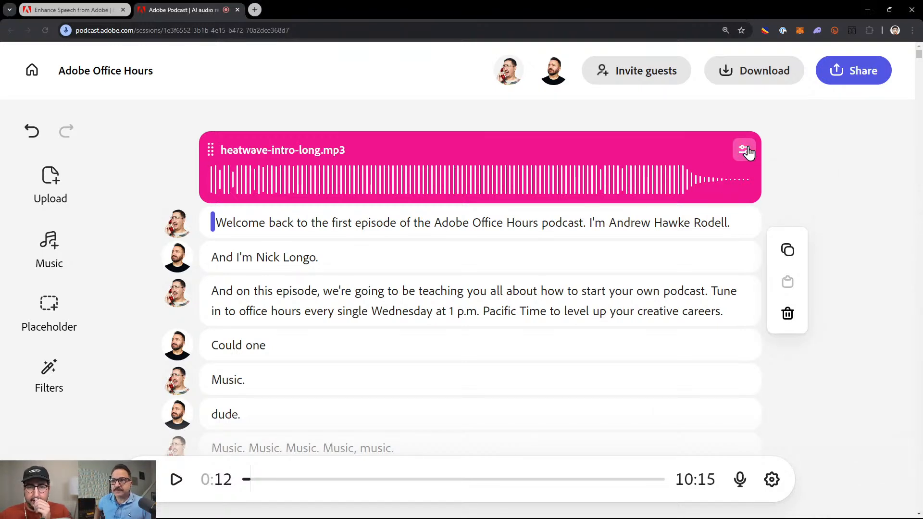
left_click(678, 243)
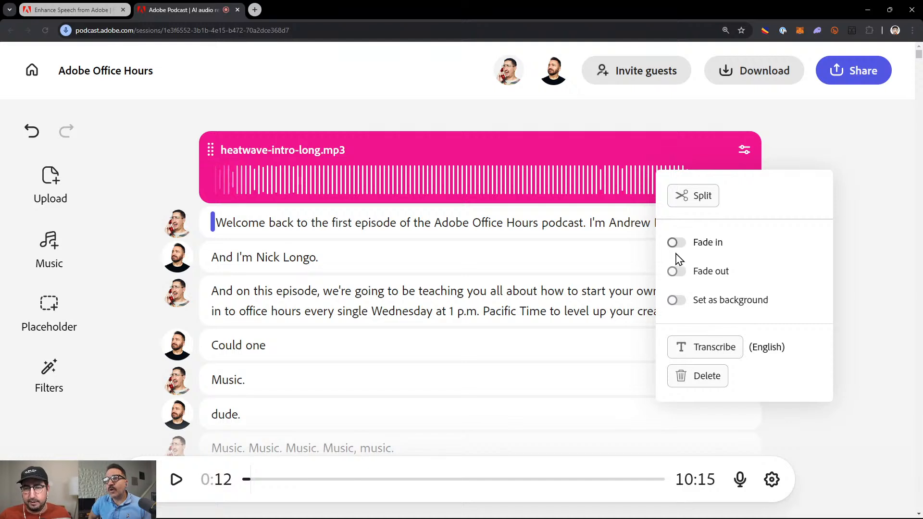
left_click(681, 272)
left_click(676, 301)
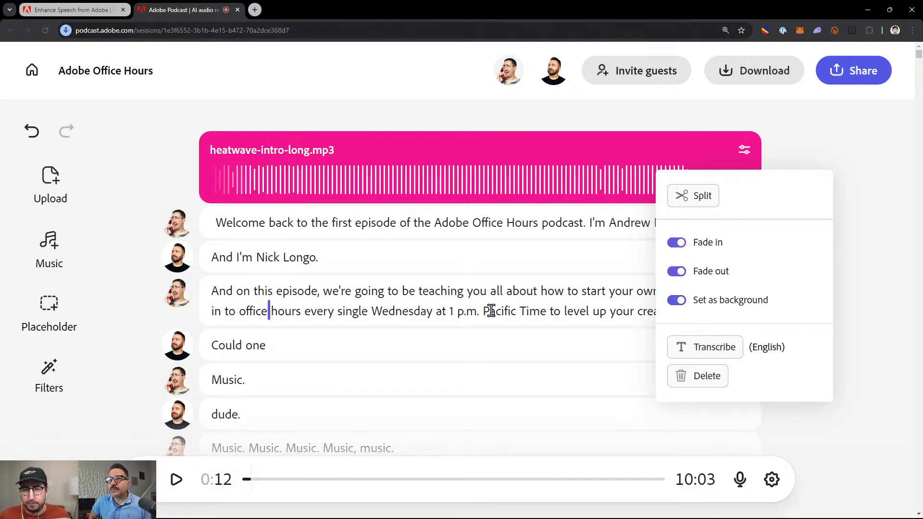
left_click(860, 141)
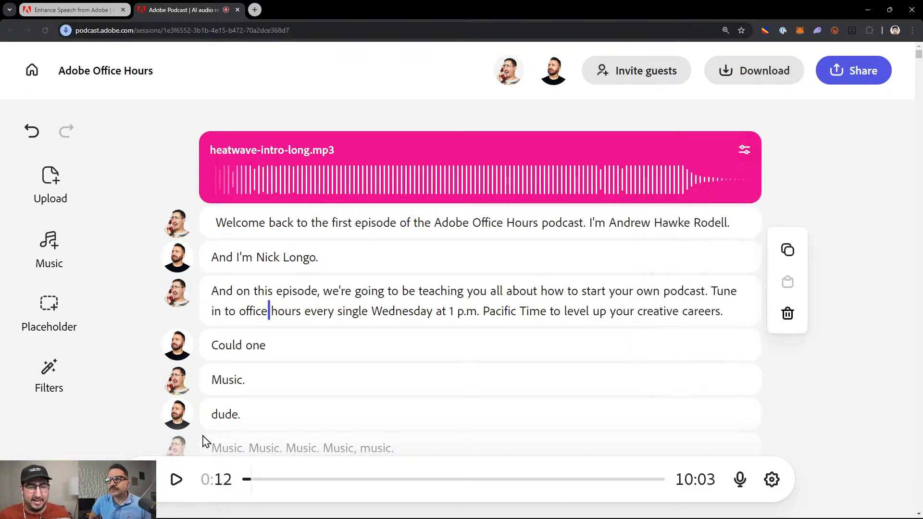
Play the project from 0:00 to hear the Heatwave intro running underneath the opening speech.
left_click(177, 480)
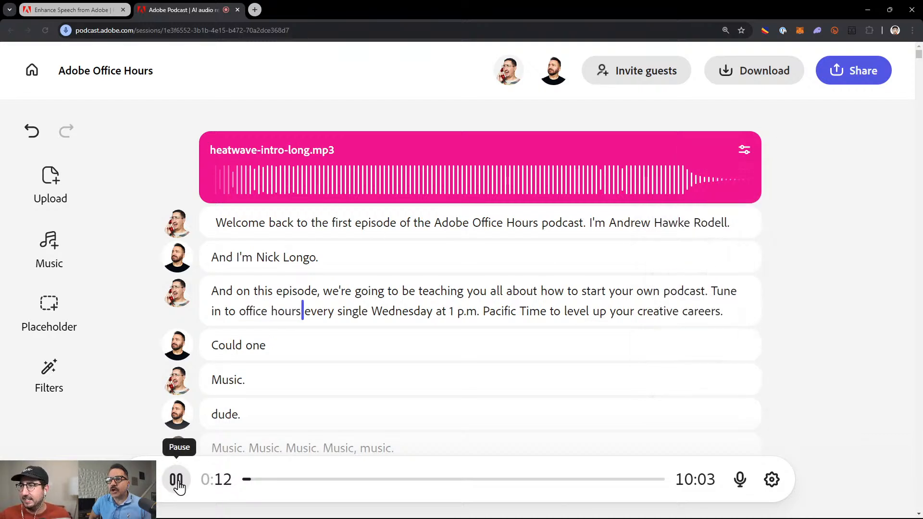
left_click(177, 481)
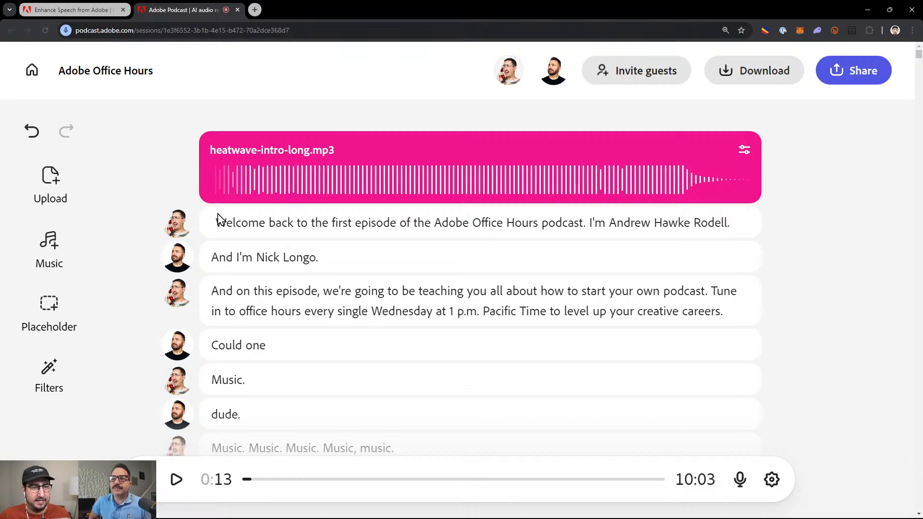
left_click_drag(250, 481, 235, 482)
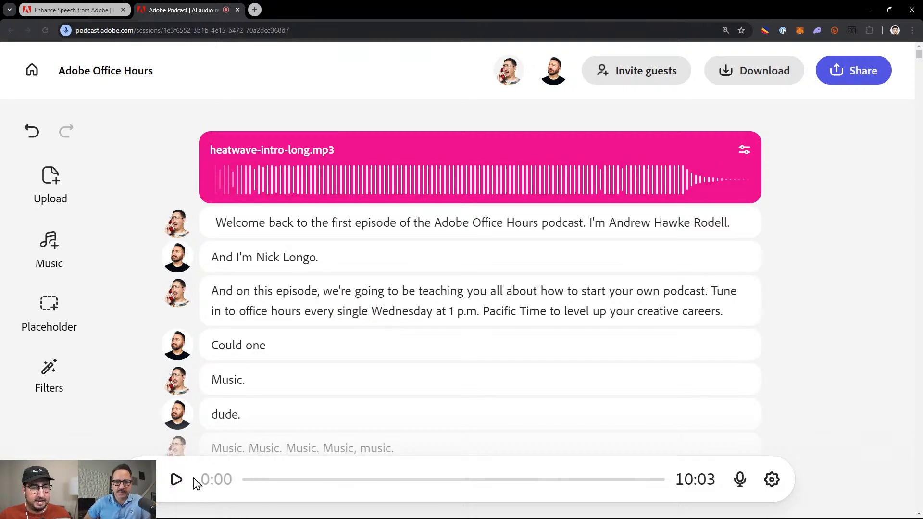
left_click(176, 480)
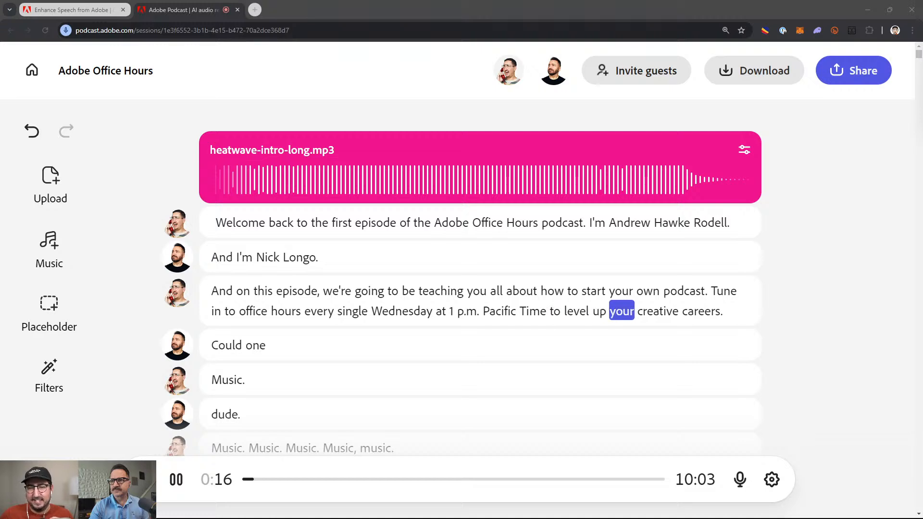
Pause the playback and look through the off-script chatter in the transcript from "Could one" to "whole section. Okay.".
left_click(176, 479)
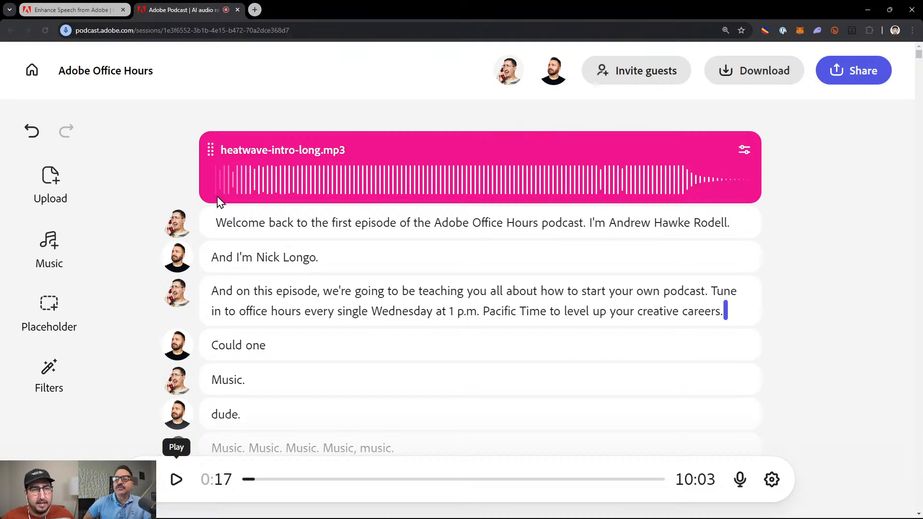
scroll(310, 259, "down", 3)
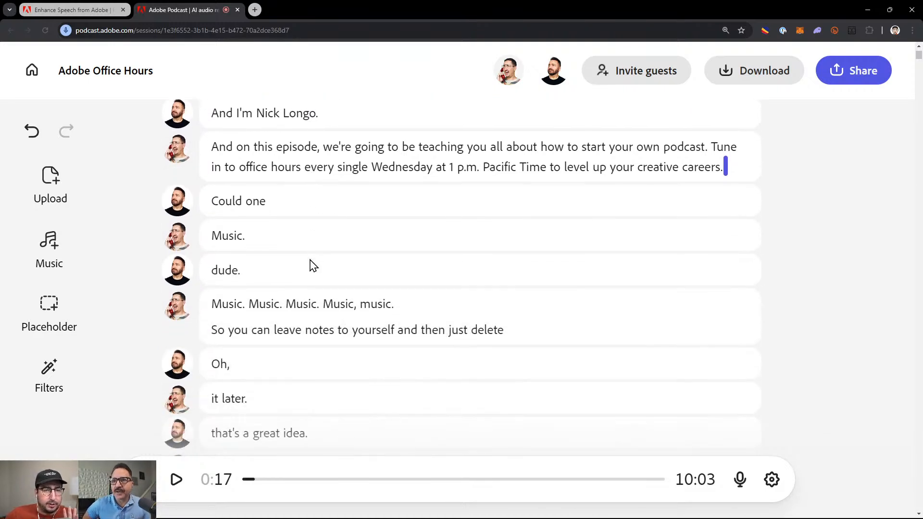
double_click(232, 203)
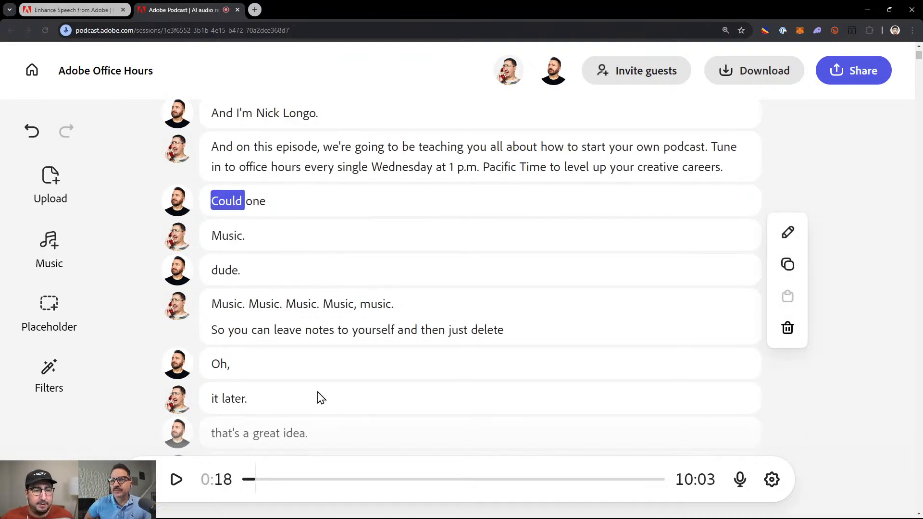
scroll(288, 374, "down", 5)
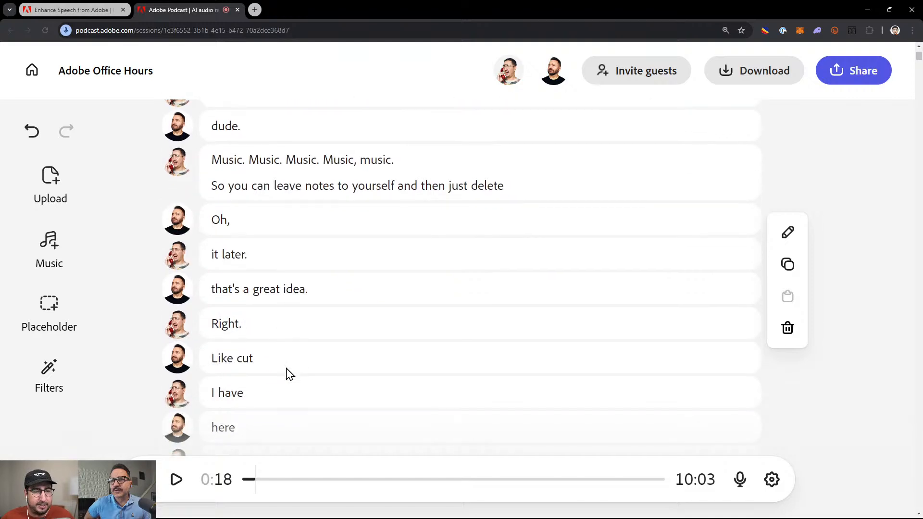
scroll(286, 365, "down", 4)
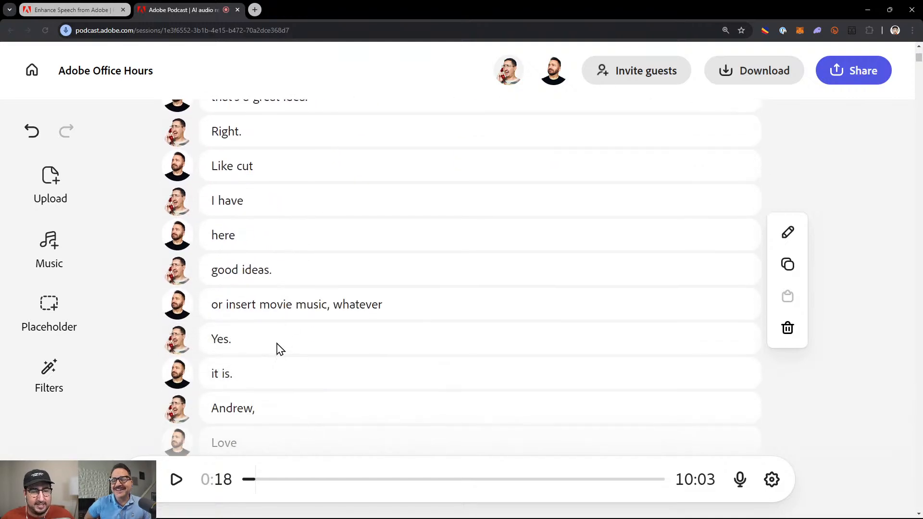
scroll(310, 313, "down", 3)
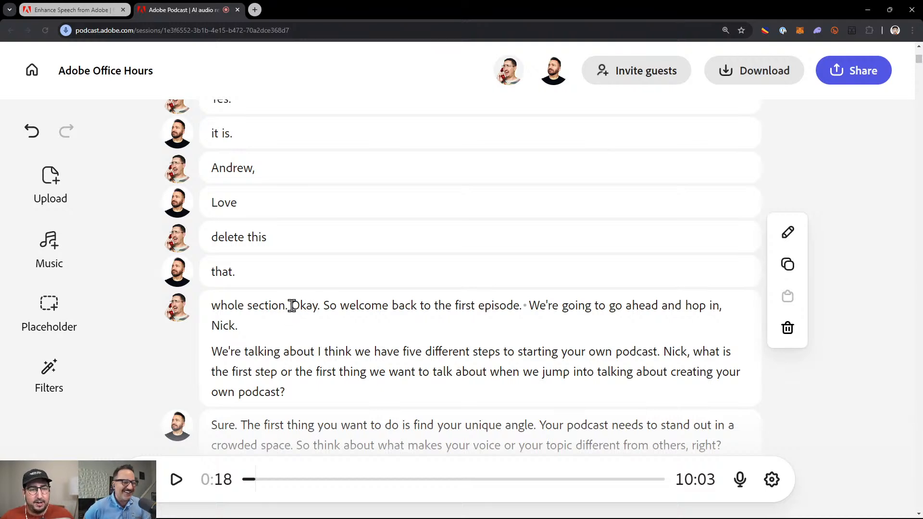
scroll(283, 308, "up", 6)
scroll(281, 307, "up", 5)
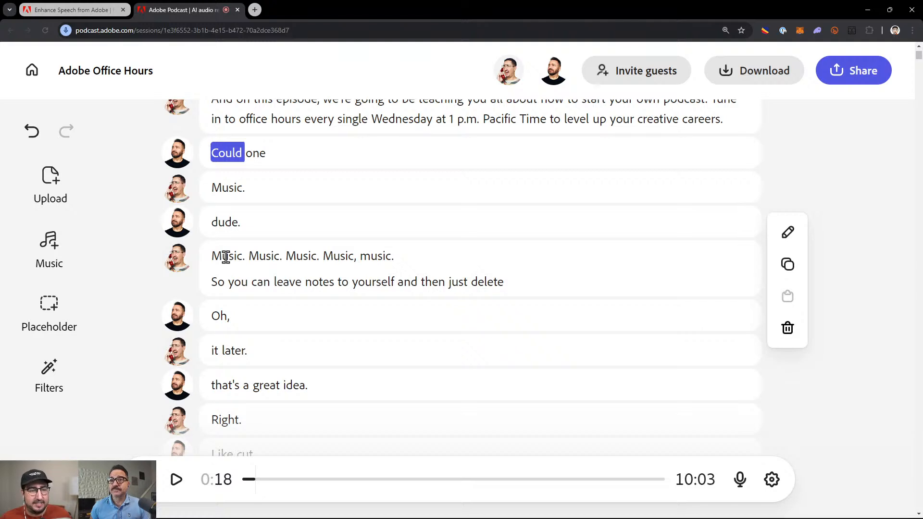
Play the off-script passage from the repeated "Music. Music." line to "that's a great idea.".
left_click(226, 257)
left_click(177, 480)
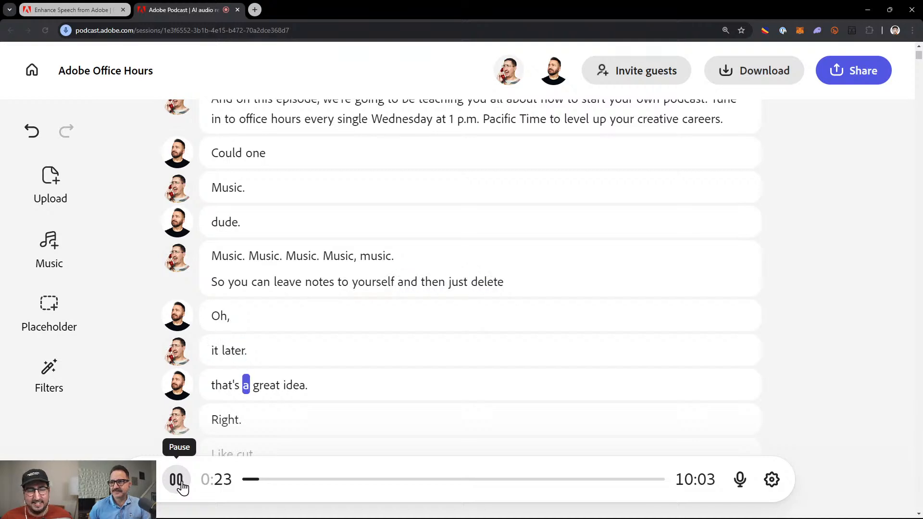
left_click(178, 480)
Delete the transcript passage from "Could one" through "whole section. Okay.".
scroll(236, 246, "up", 1)
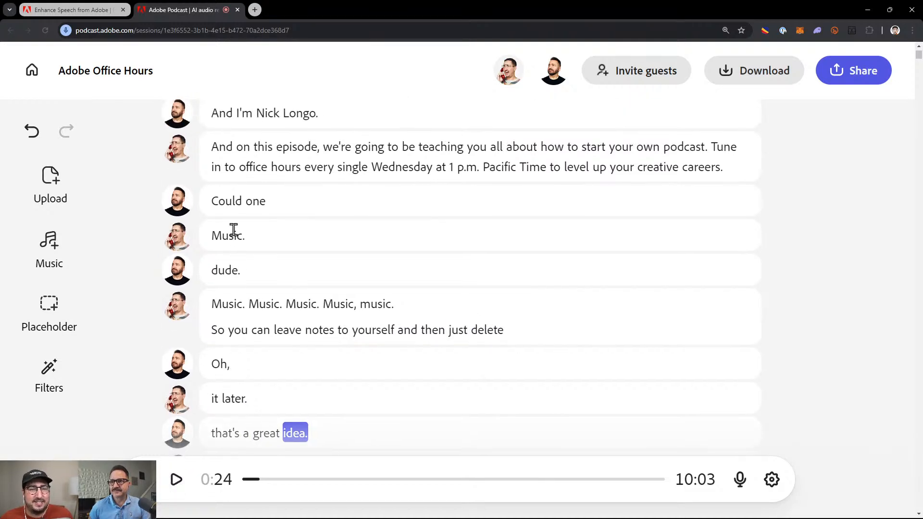
left_click_drag(214, 199, 351, 331)
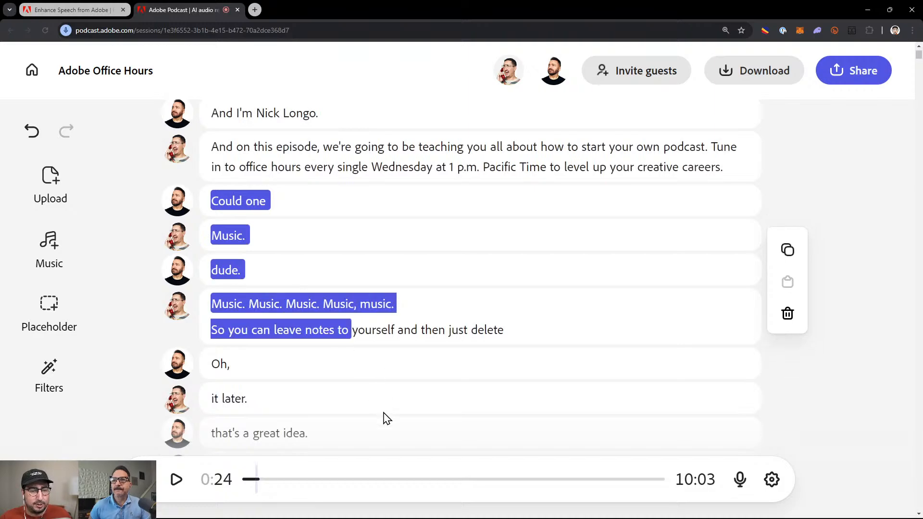
left_click_drag(387, 418, 324, 216)
scroll(391, 301, "down", 6)
scroll(392, 301, "down", 8)
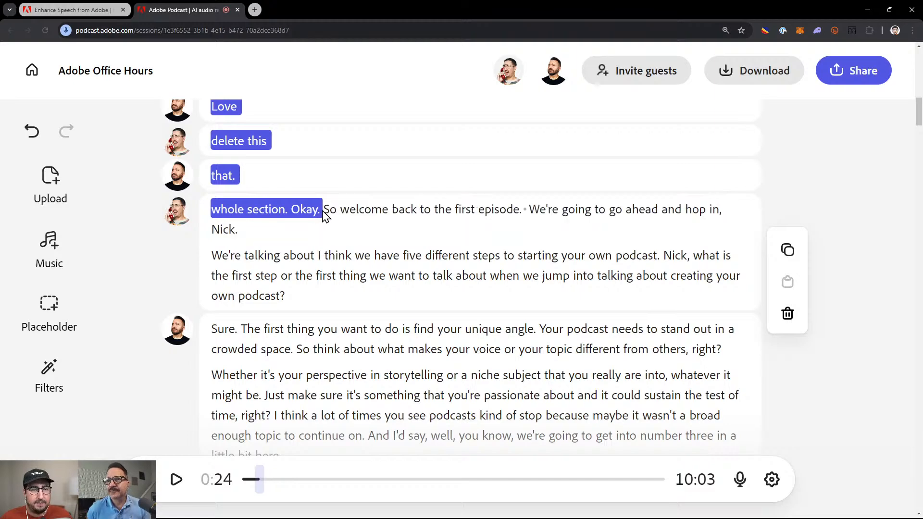
left_click(788, 313)
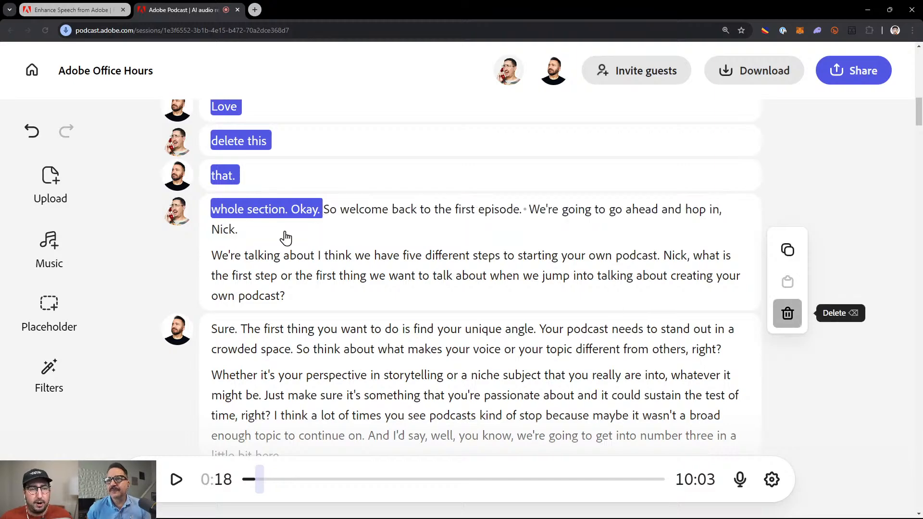
Play the transcript from "Pacific" in the third paragraph to "five" to hear how the cut joins.
scroll(355, 212, "up", 1)
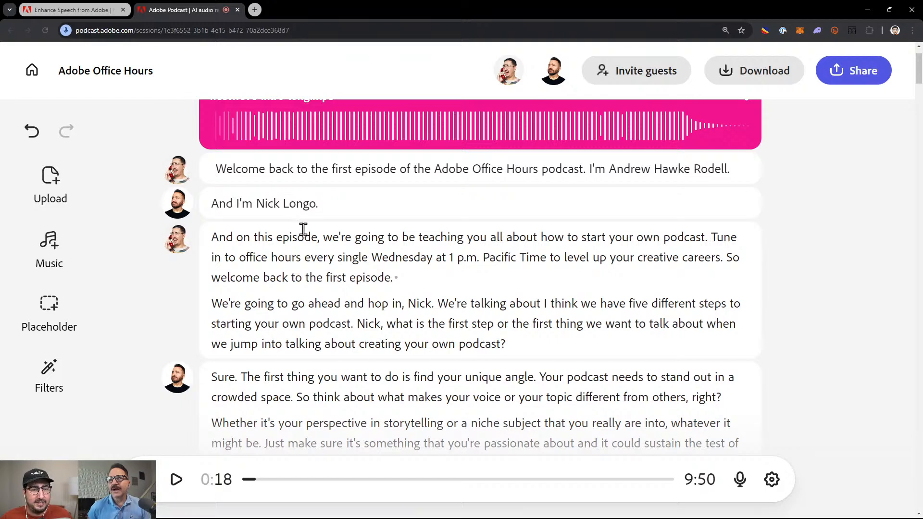
double_click(358, 275)
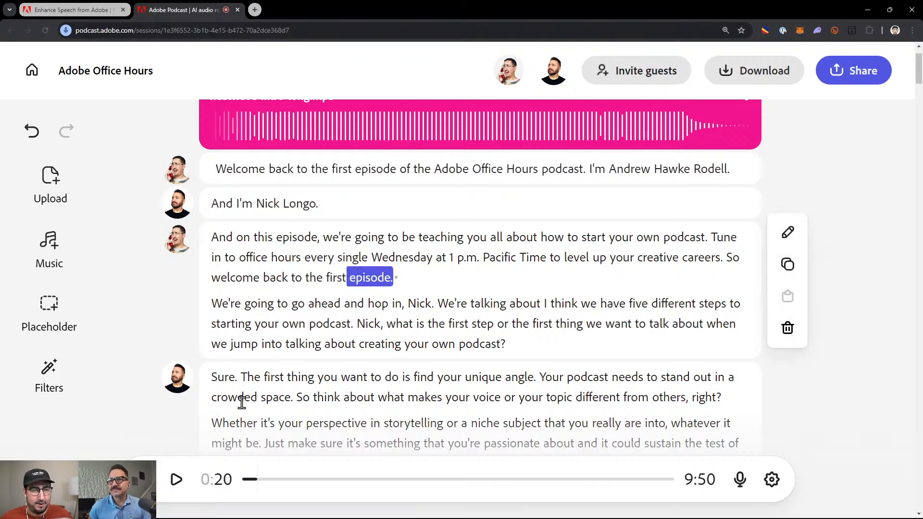
double_click(502, 255)
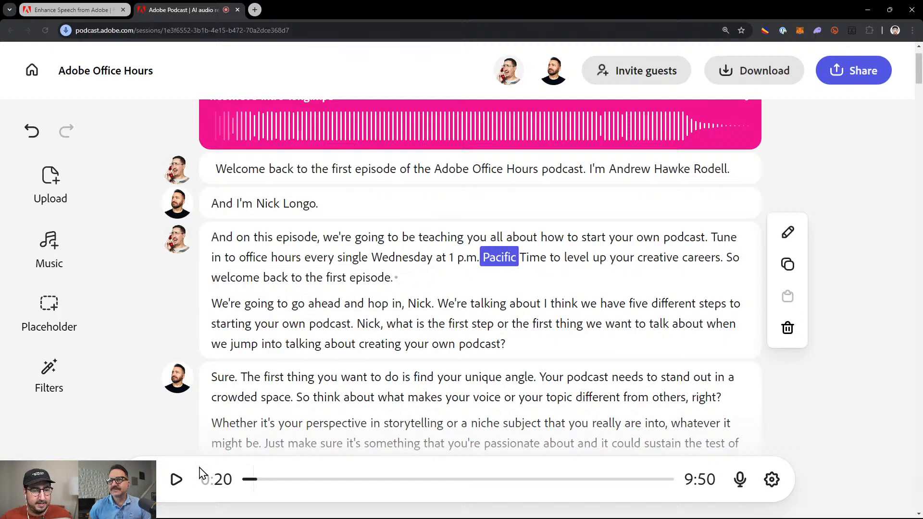
left_click(176, 479)
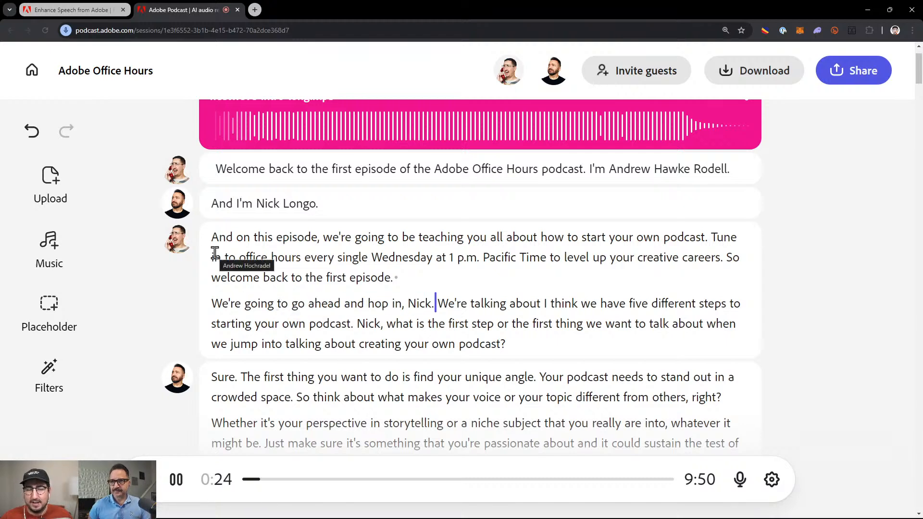
left_click(176, 480)
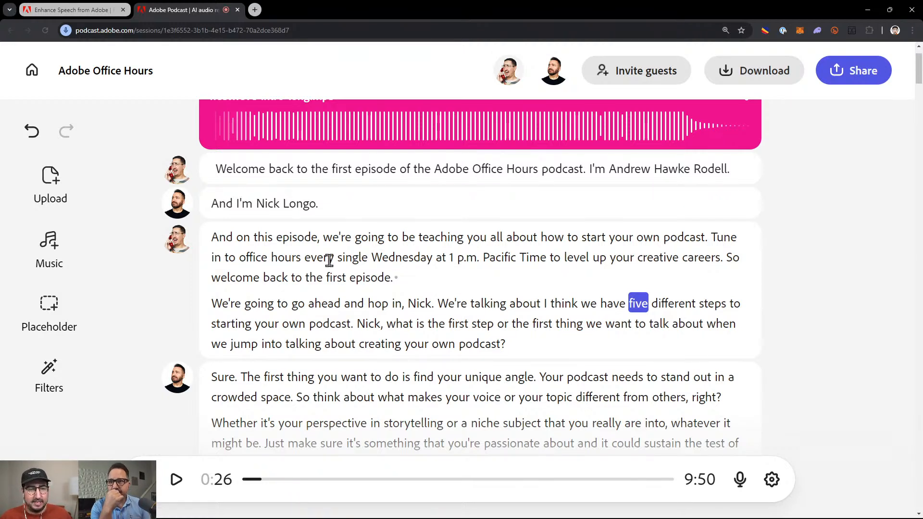
Search the transcript for "cut" and go to the second match, in "we're cutting back in".
scroll(327, 262, "down", 1)
scroll(326, 263, "down", 1)
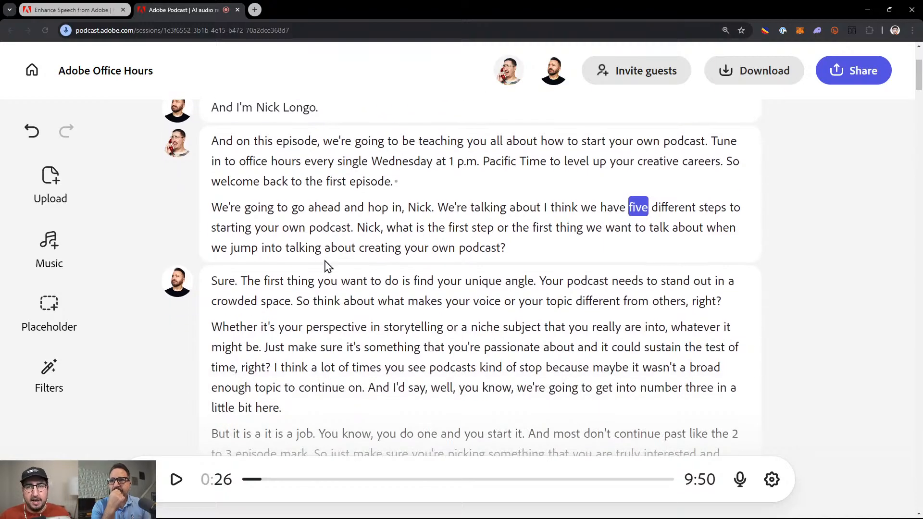
scroll(326, 263, "down", 10)
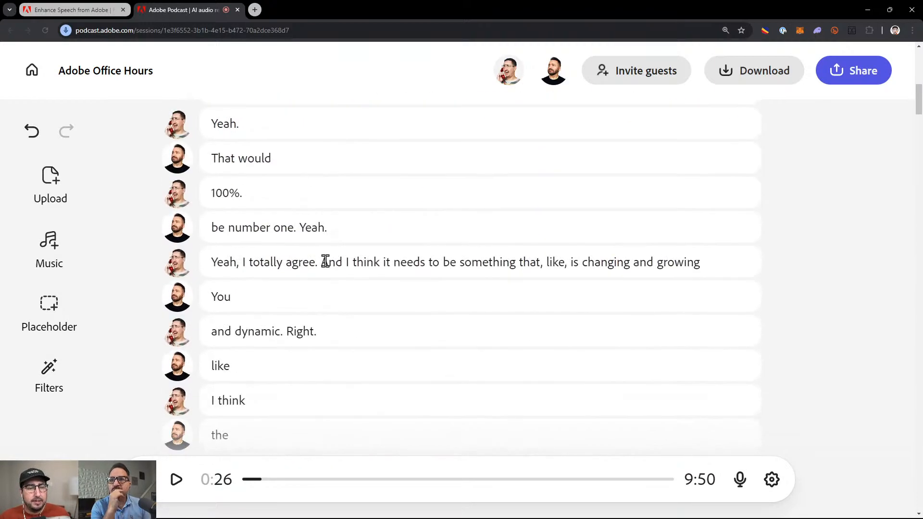
scroll(326, 262, "down", 10)
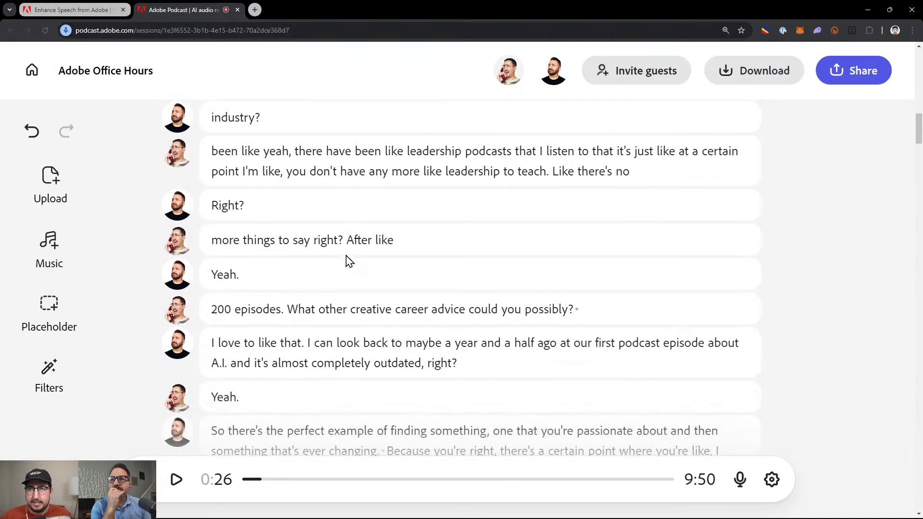
scroll(349, 262, "down", 4)
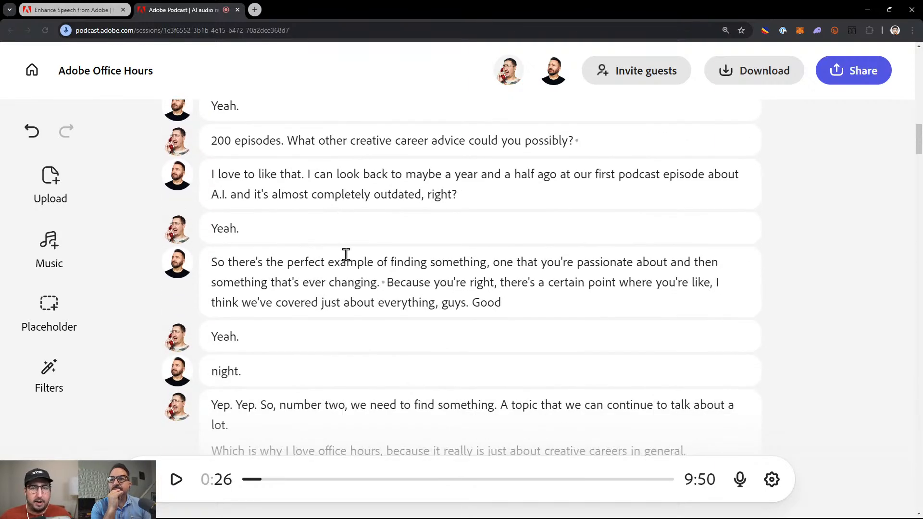
scroll(346, 255, "up", 5)
key("ctrl+f")
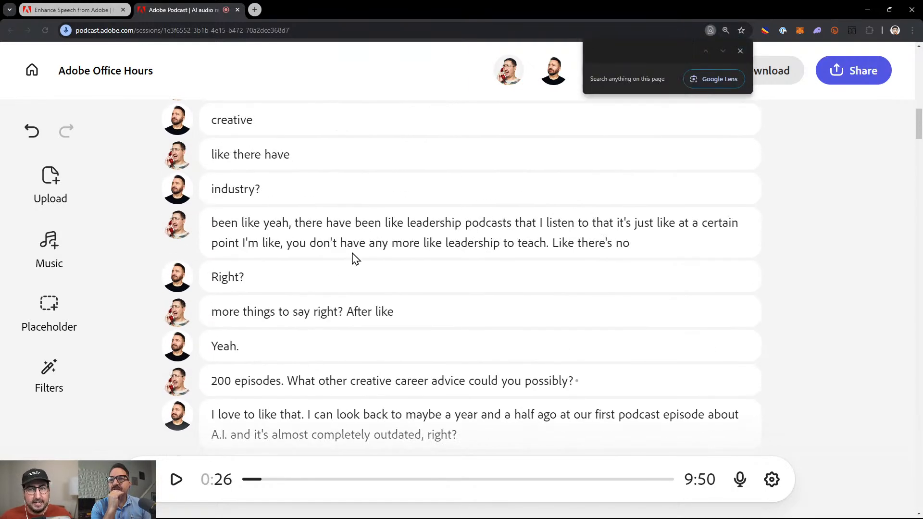
type("cut")
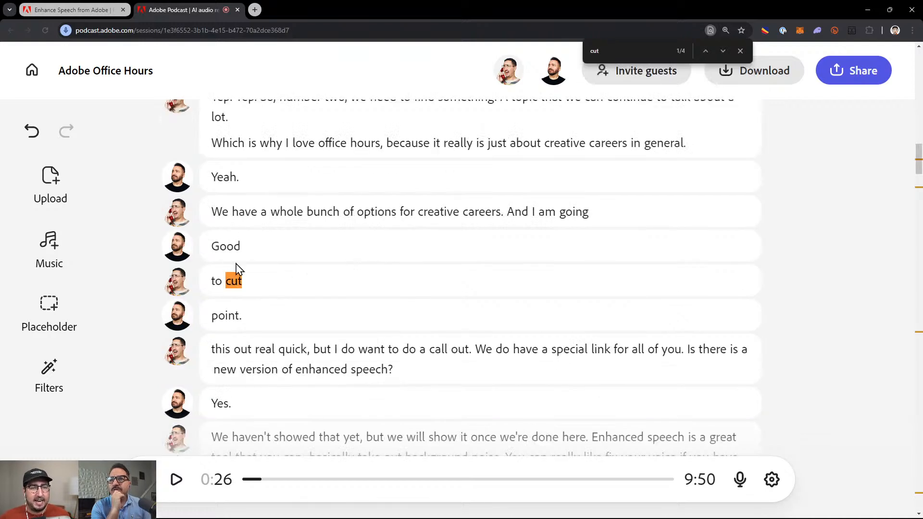
left_click(723, 51)
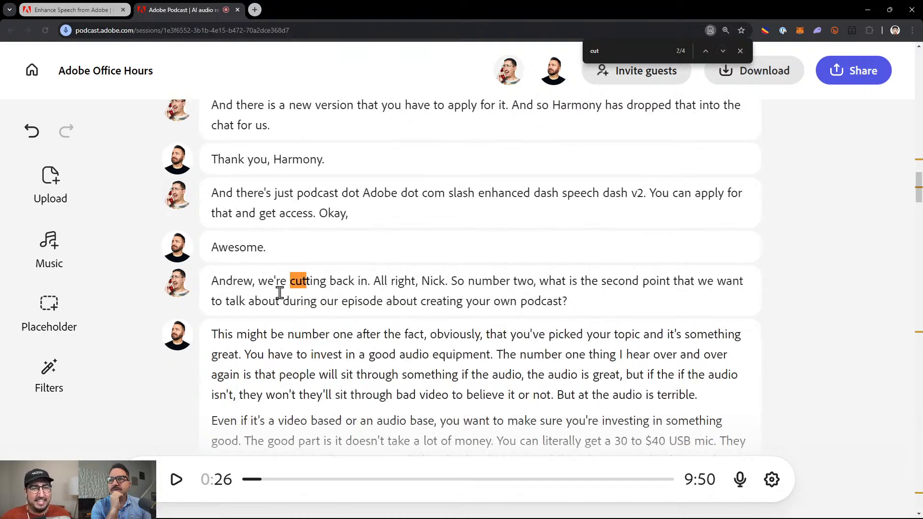
Examine the transcript before and between "to cut" and "cutting back in" for the boundaries of the section to remove.
scroll(316, 268, "up", 4)
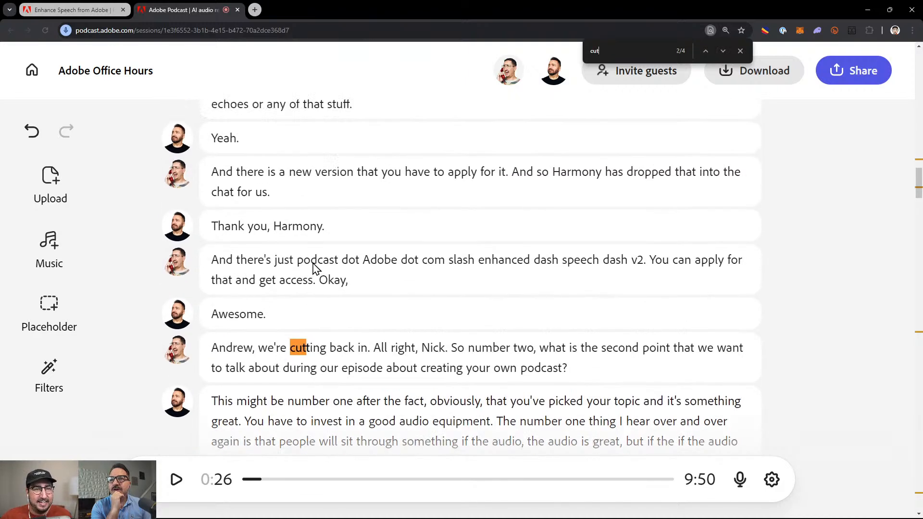
scroll(262, 225, "up", 2)
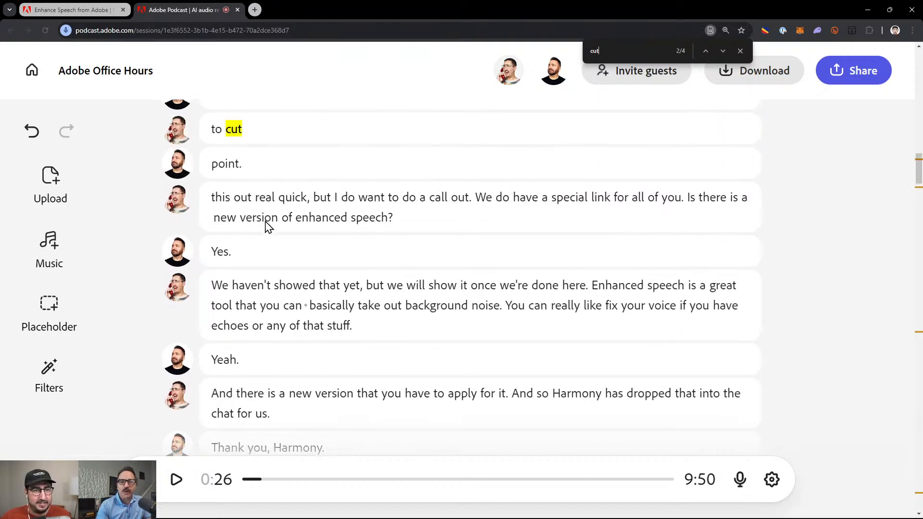
scroll(266, 225, "up", 2)
scroll(291, 209, "up", 3)
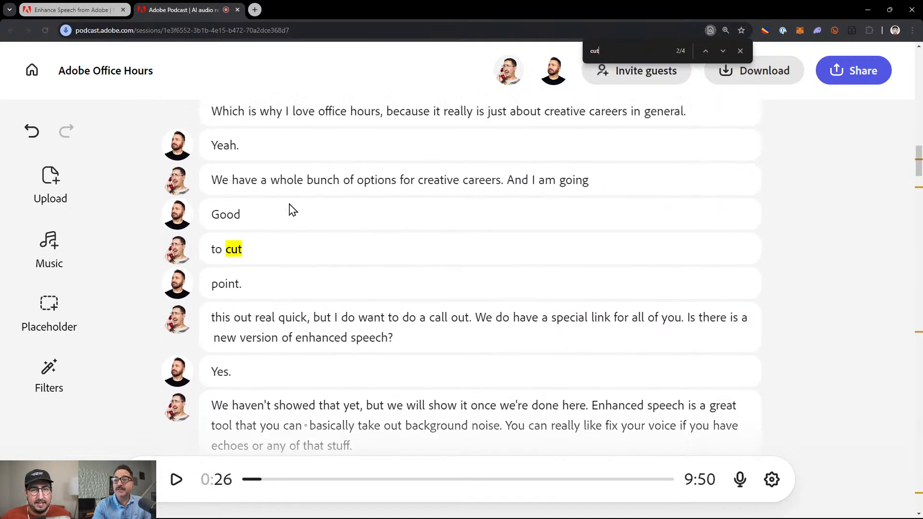
scroll(288, 212, "down", 4)
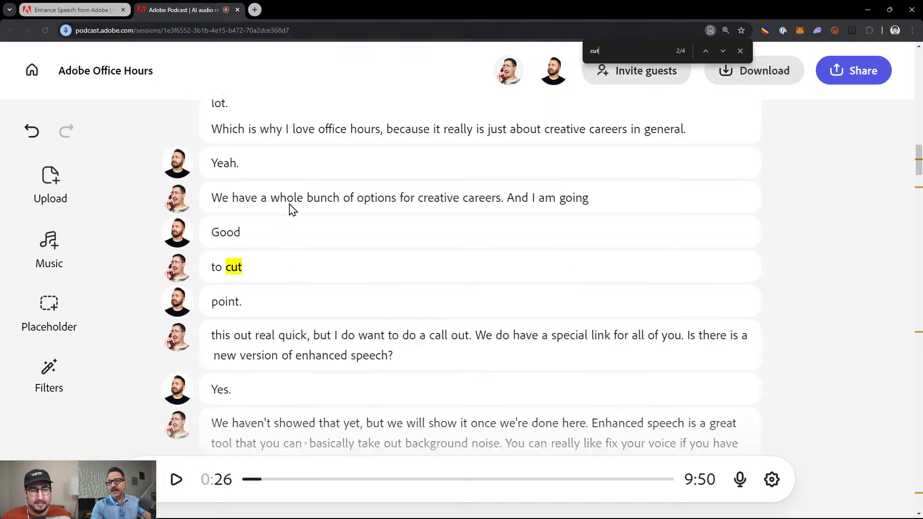
scroll(284, 226, "down", 4)
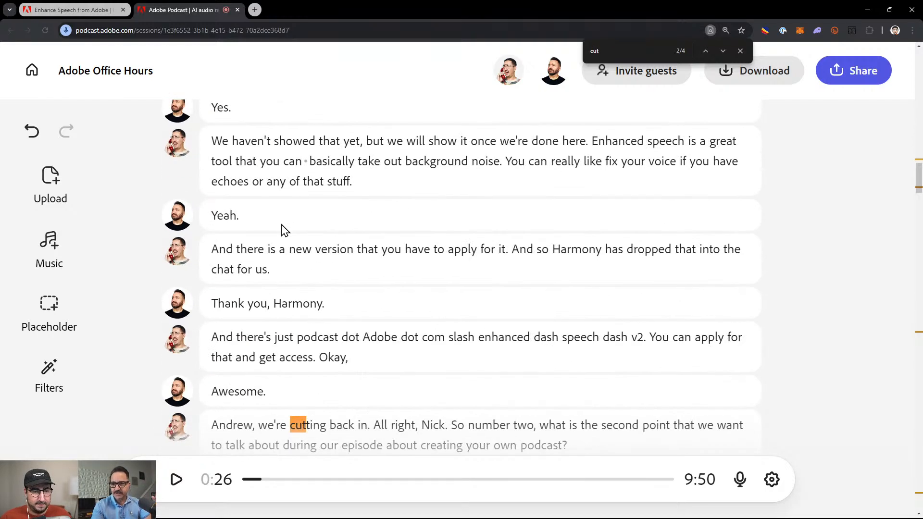
scroll(284, 230, "down", 2)
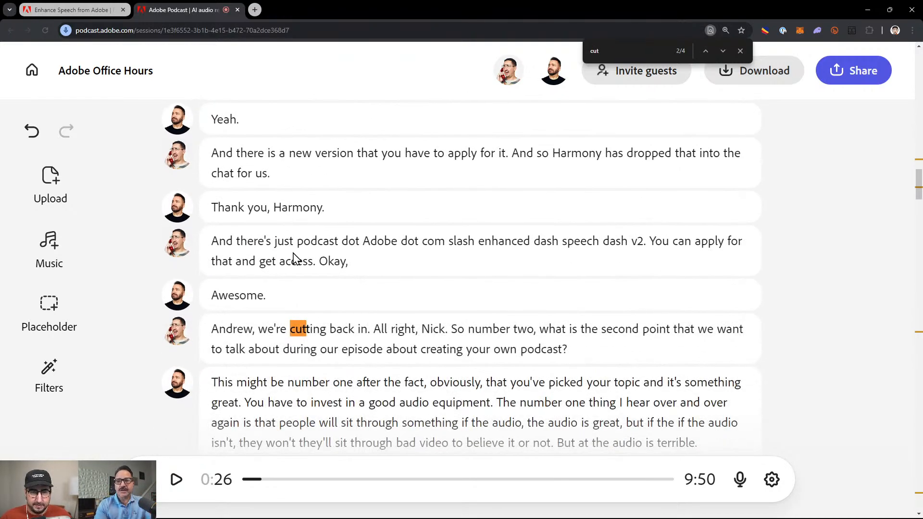
scroll(277, 223, "up", 6)
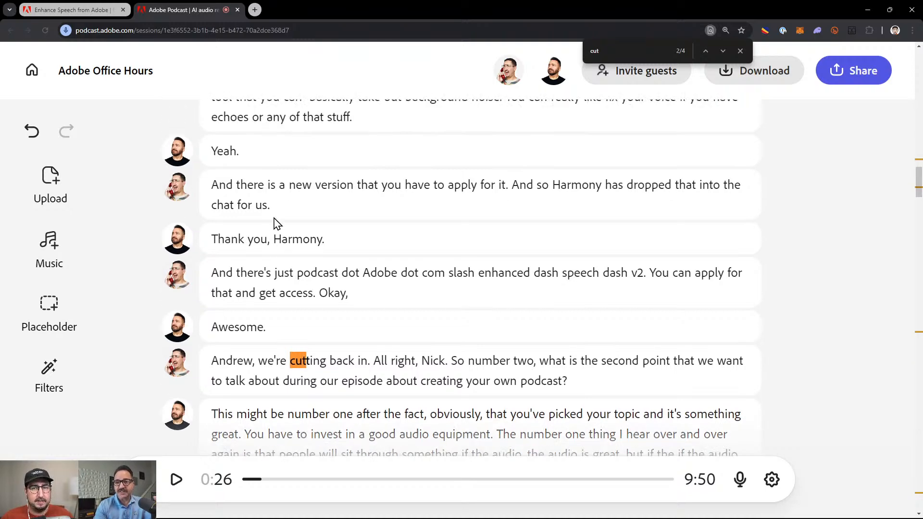
scroll(295, 265, "up", 9)
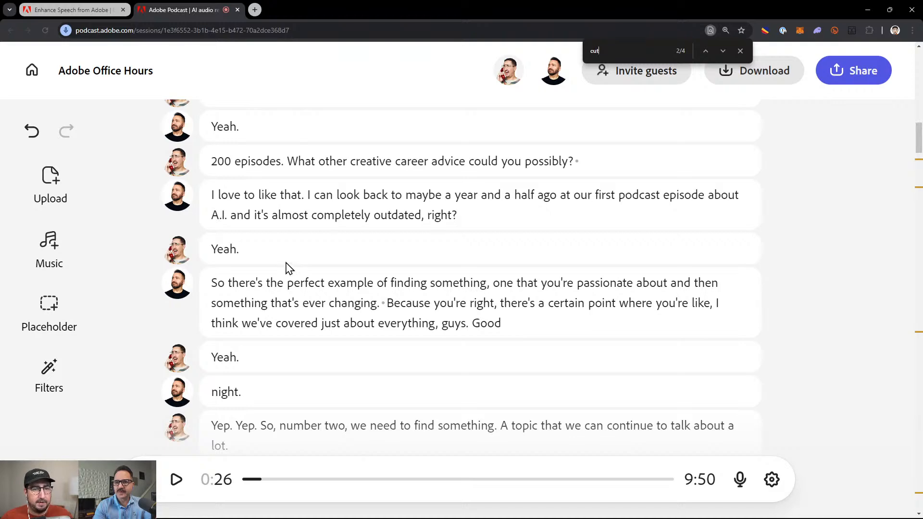
scroll(277, 248, "up", 3)
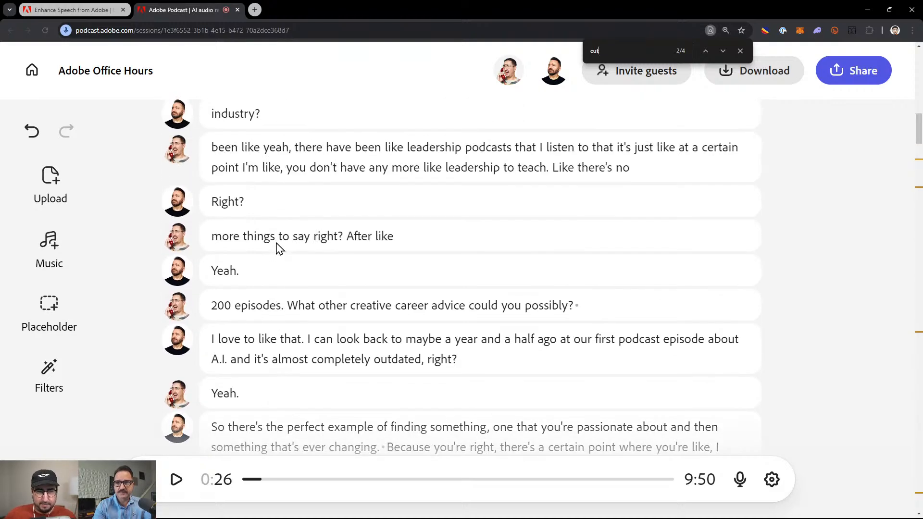
scroll(278, 247, "up", 2)
scroll(278, 246, "down", 5)
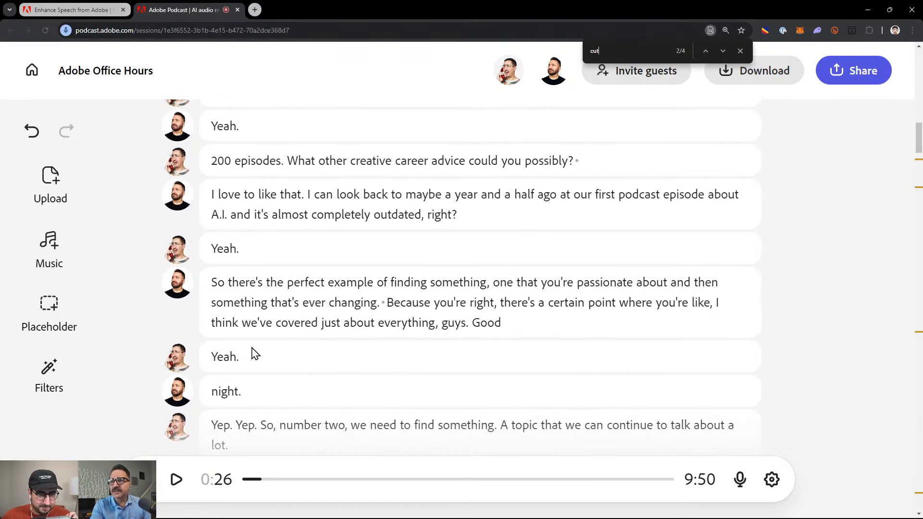
scroll(252, 317, "down", 4)
scroll(239, 380, "down", 2)
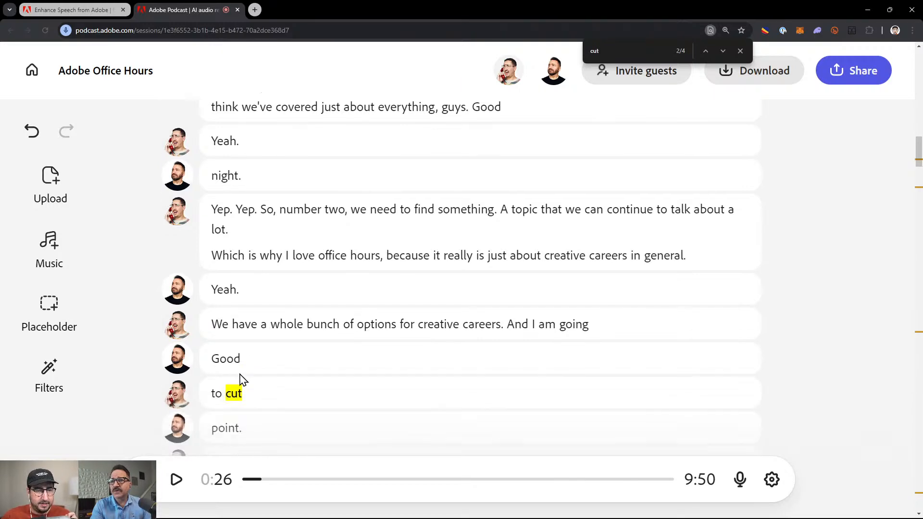
Play the transcript from "We have a whole bunch of options" to "this out" to hear where the aside begins.
double_click(221, 252)
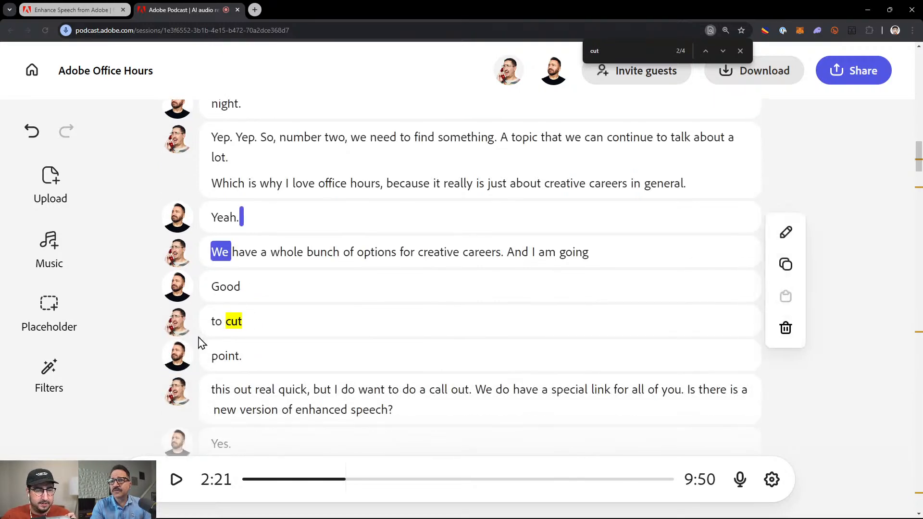
left_click(176, 479)
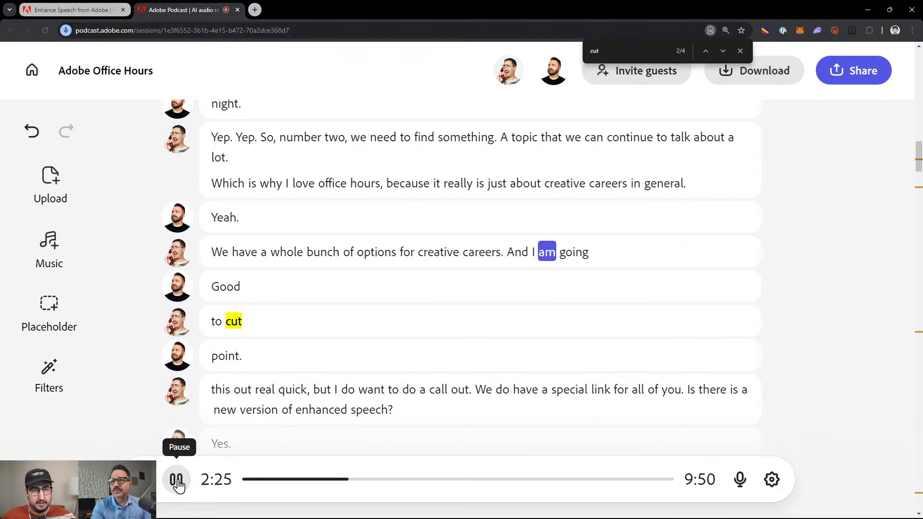
left_click(178, 485)
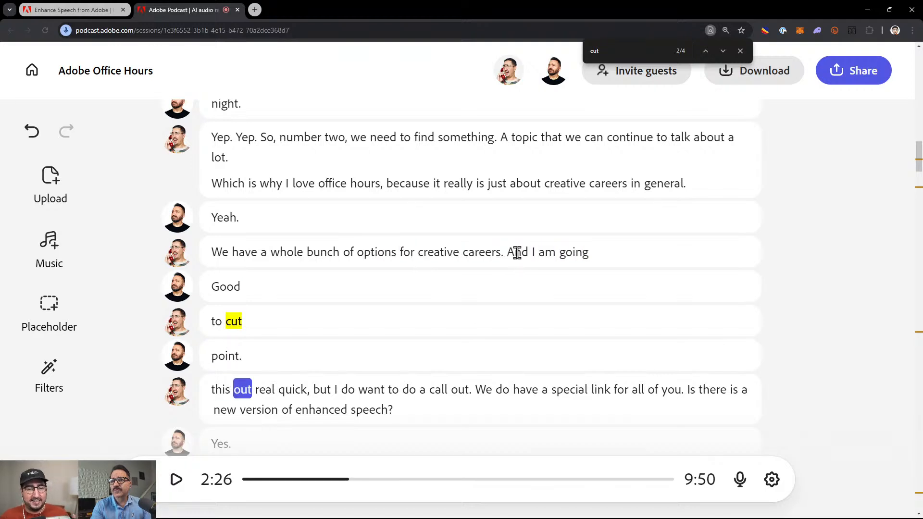
Delete the transcript passage from "And I am going" through "we're cutting back in.".
scroll(517, 255, "down", 2)
double_click(513, 155)
left_click_drag(512, 155, 364, 330)
scroll(536, 326, "down", 2)
scroll(515, 311, "down", 5)
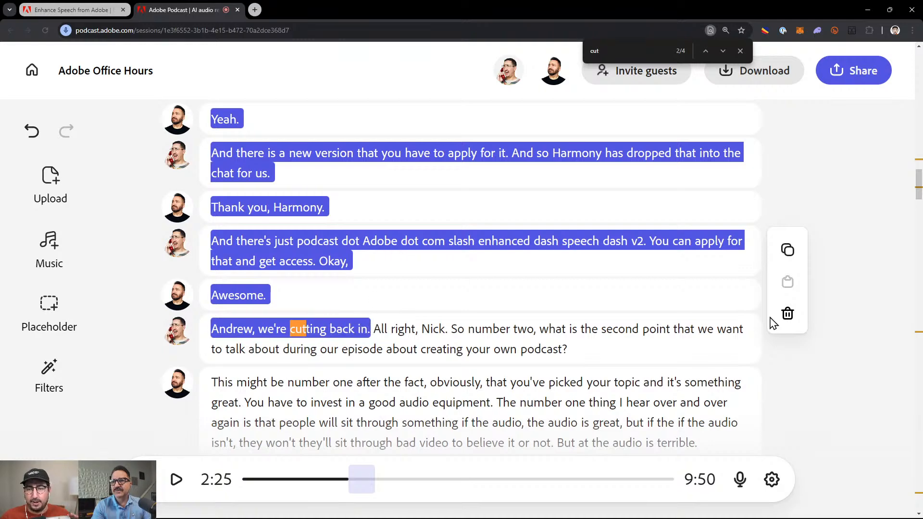
left_click(787, 315)
Play the transcript from "just about everything" to "A topic that", ahead of the new cut.
scroll(377, 315, "up", 7)
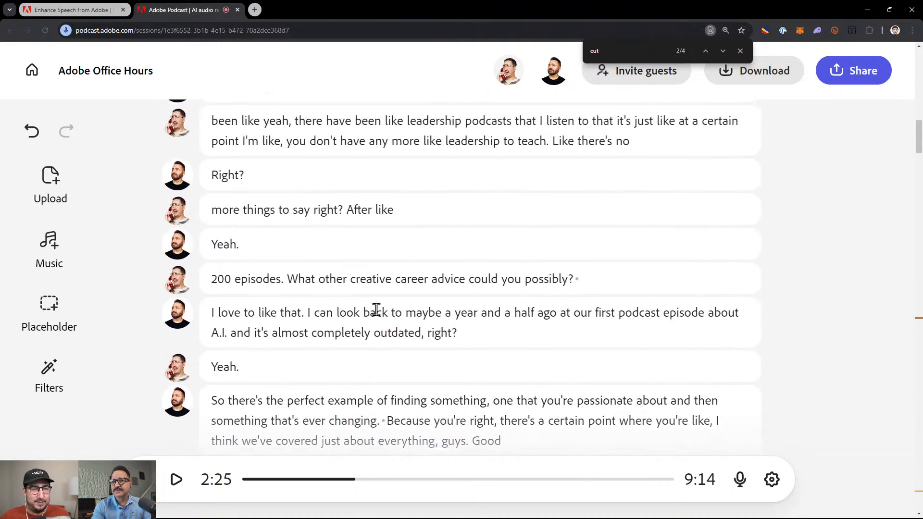
double_click(418, 340)
scroll(398, 344, "down", 3)
double_click(329, 303)
scroll(327, 302, "down", 4)
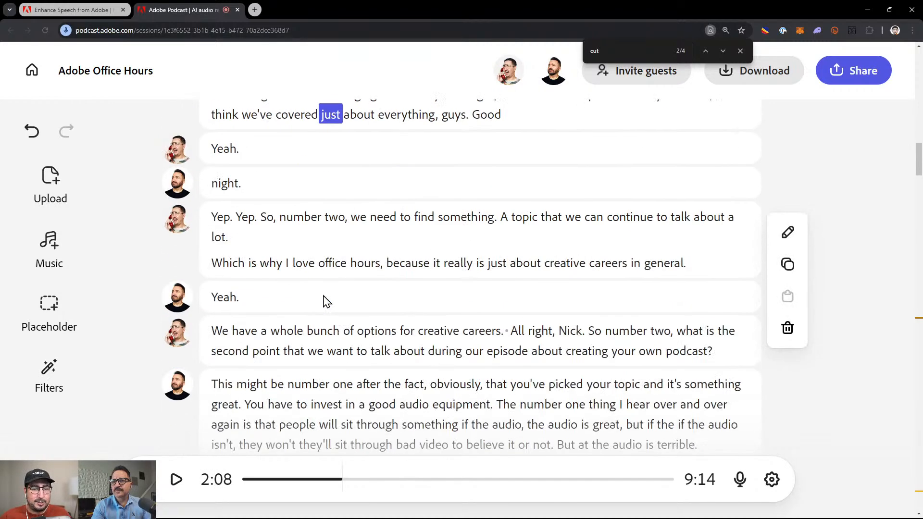
scroll(311, 265, "down", 2)
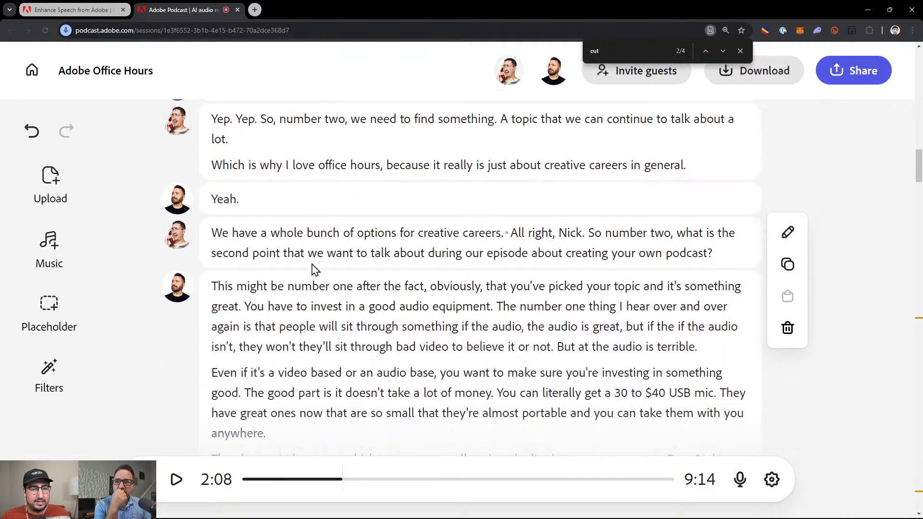
left_click(177, 479)
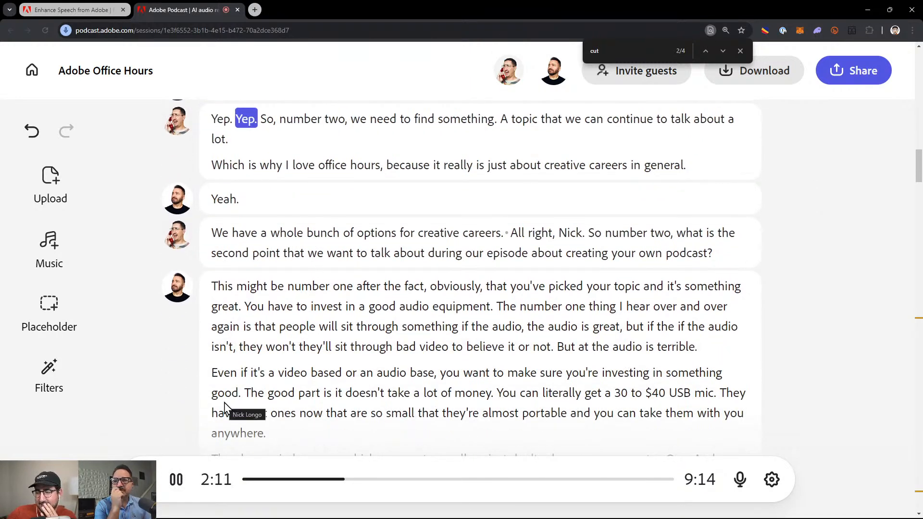
left_click(177, 481)
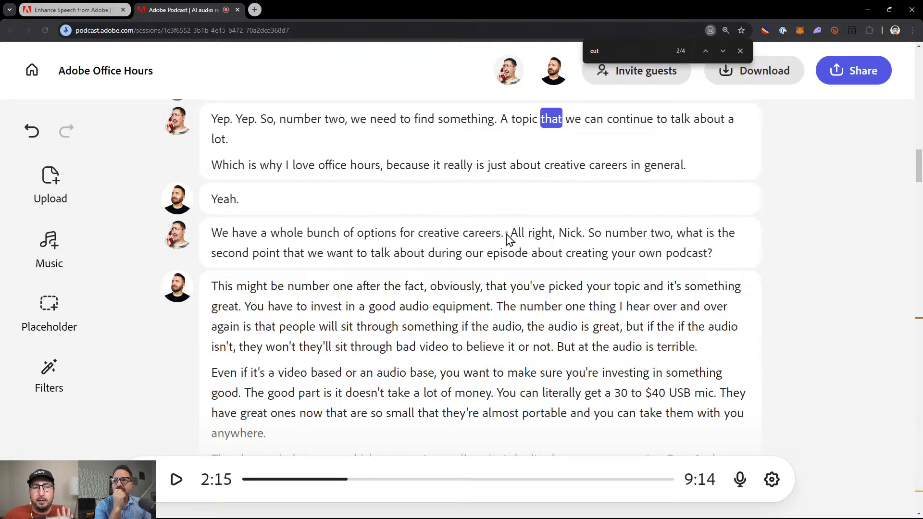
Play the transcript from "creative careers" past "All right" to hear how the cut joins.
left_click(434, 234)
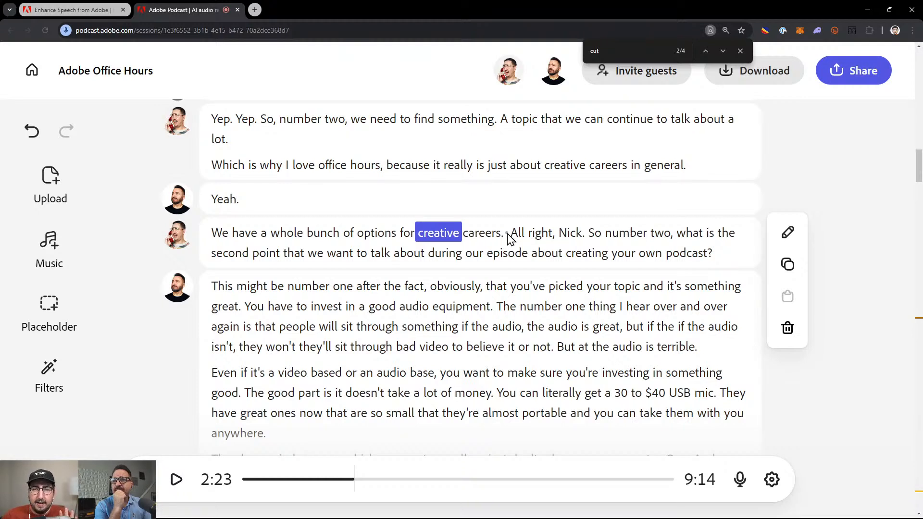
left_click(177, 480)
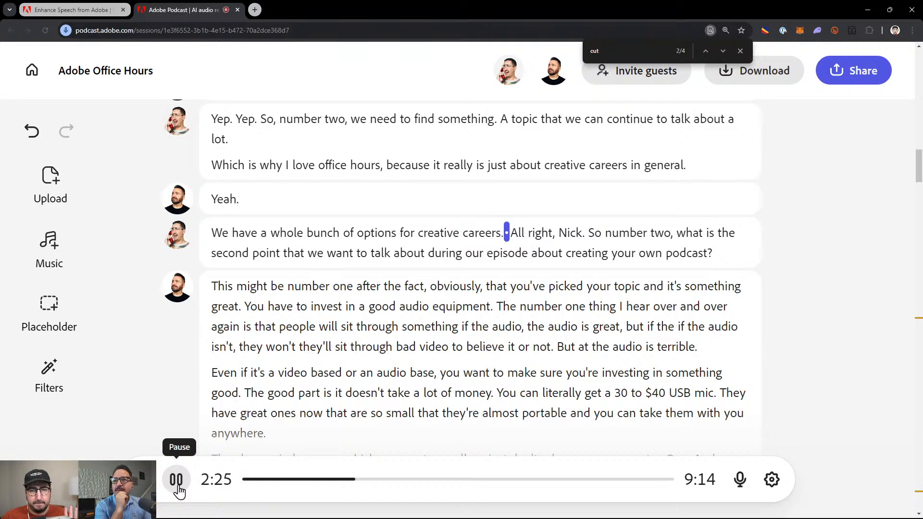
left_click(177, 483)
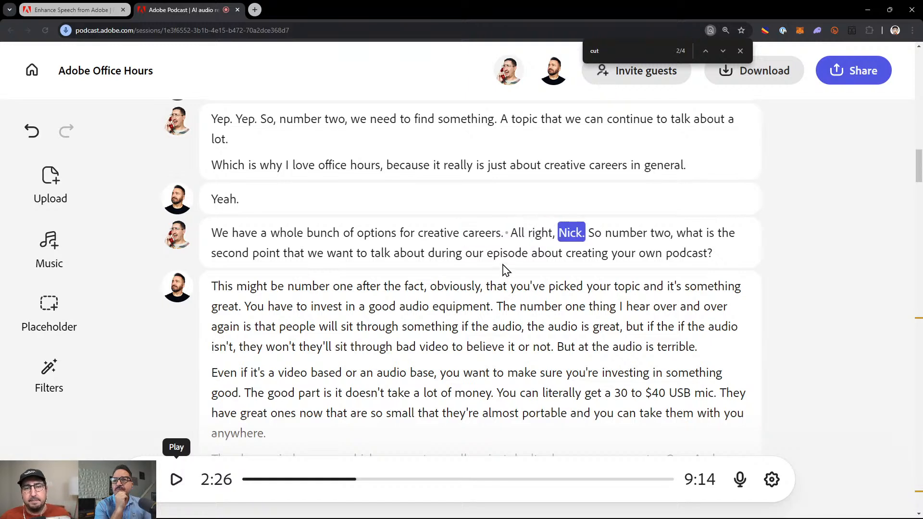
left_click(507, 234)
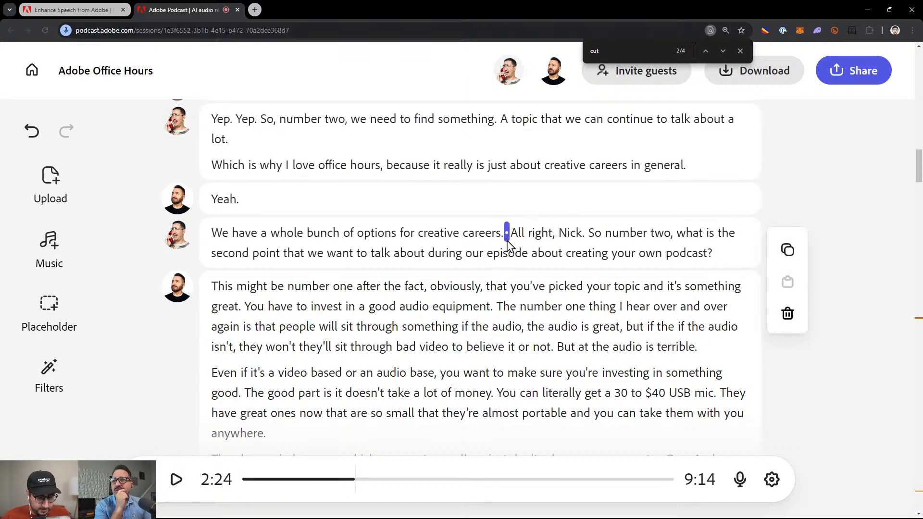
left_click_drag(635, 53, 547, 56)
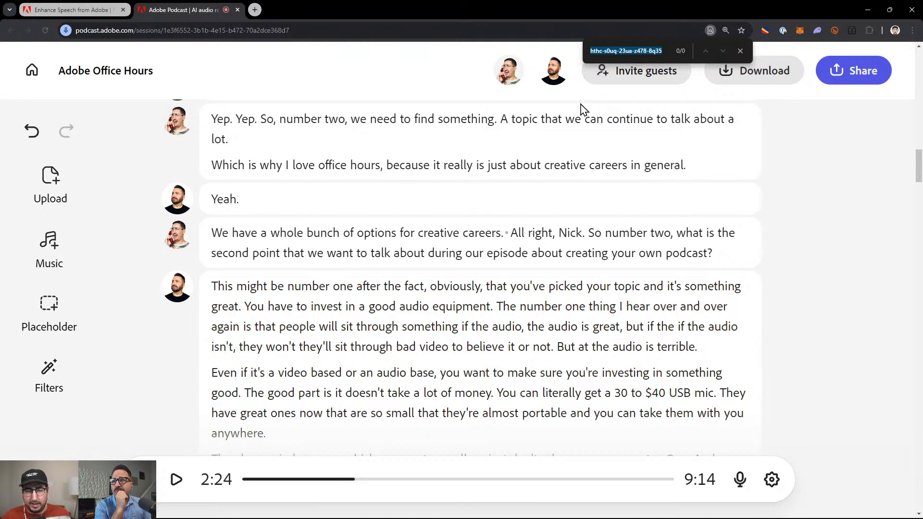
key("ctrl+a")
key("BackSpace")
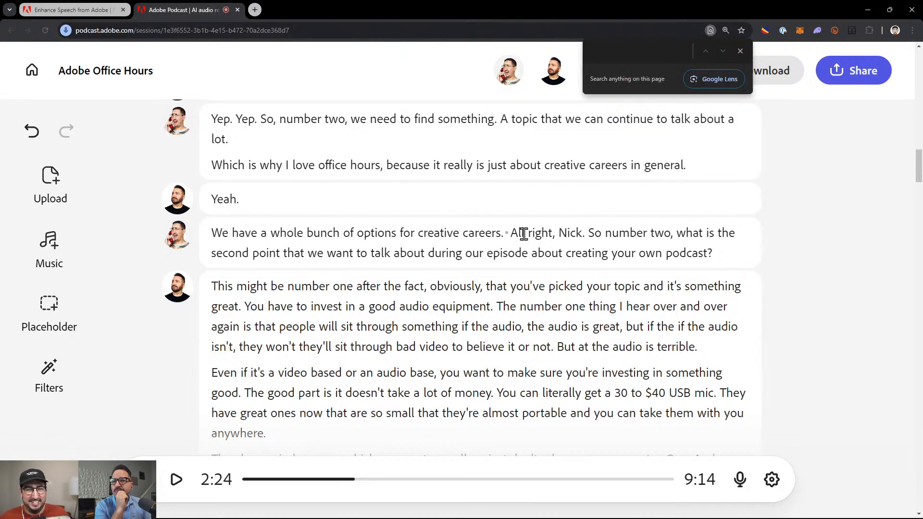
Delete the pause marker between "creative careers." and "All right".
left_click(507, 234)
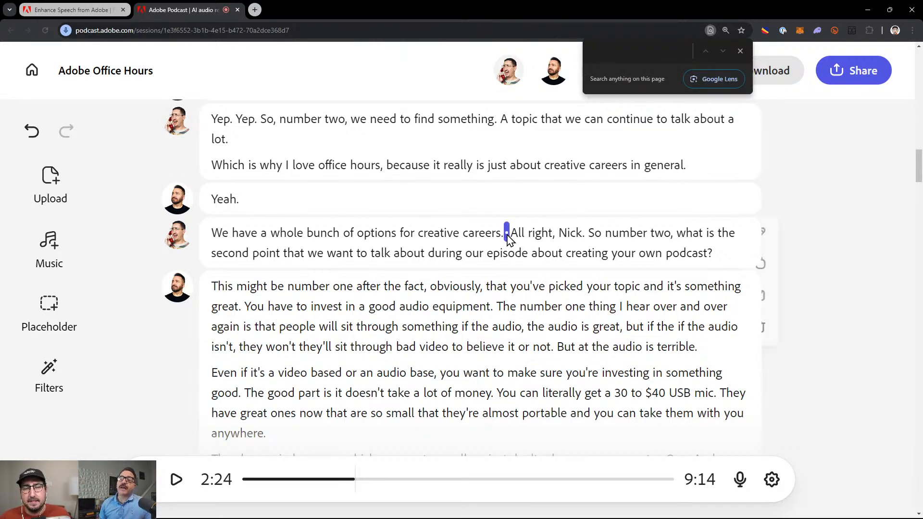
right_click(507, 234)
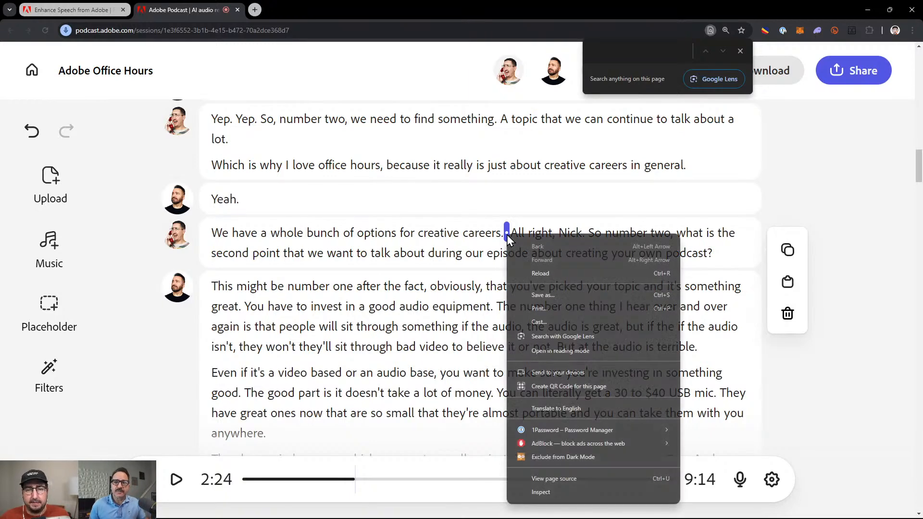
key("Escape")
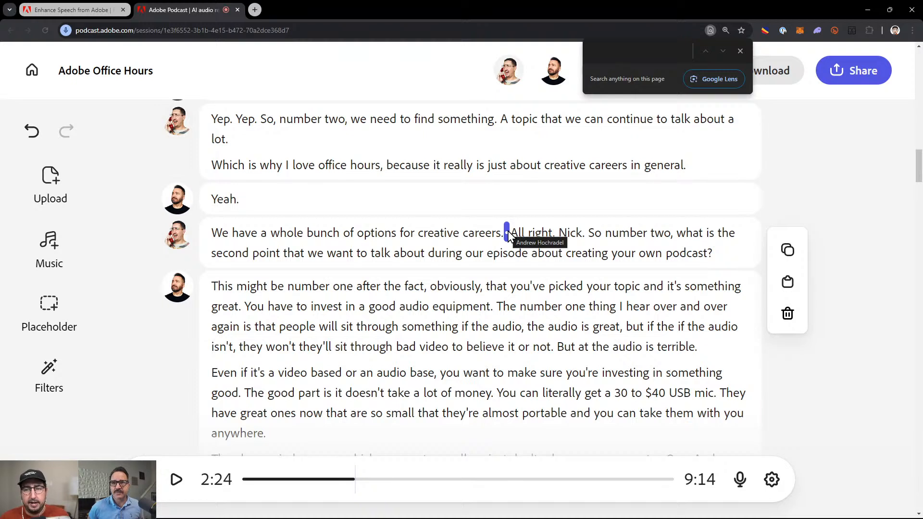
Replay the join from "creative careers" through "All right" with the pause removed.
double_click(439, 233)
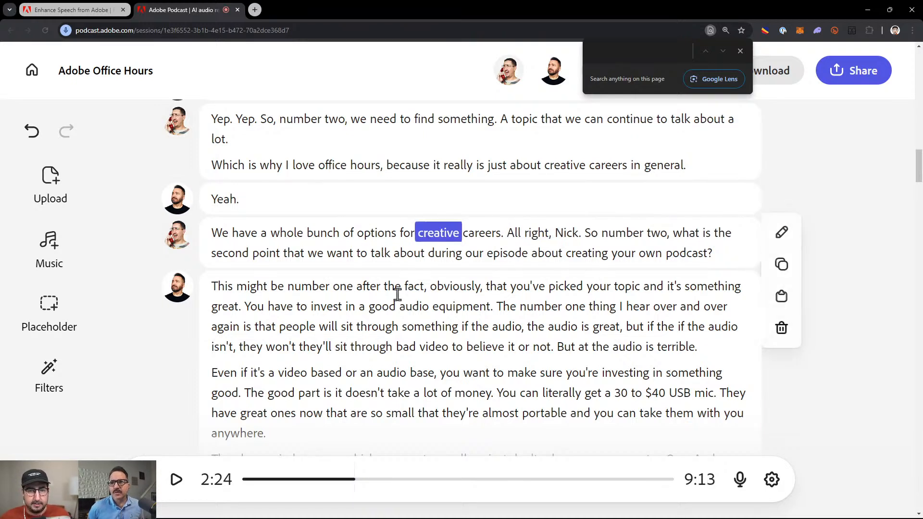
left_click(176, 479)
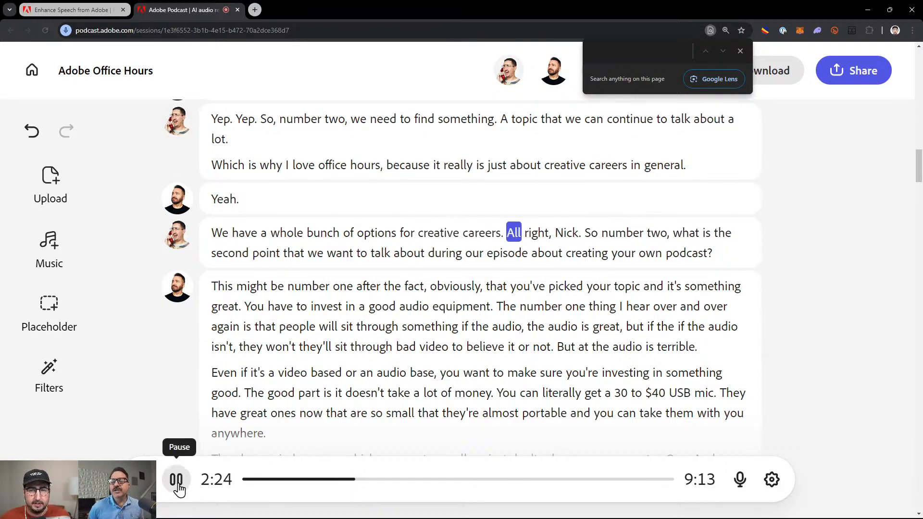
left_click(176, 479)
Search the transcript for the filler word "um", clear the search term and return to the beginning of the transcript.
left_click(617, 50)
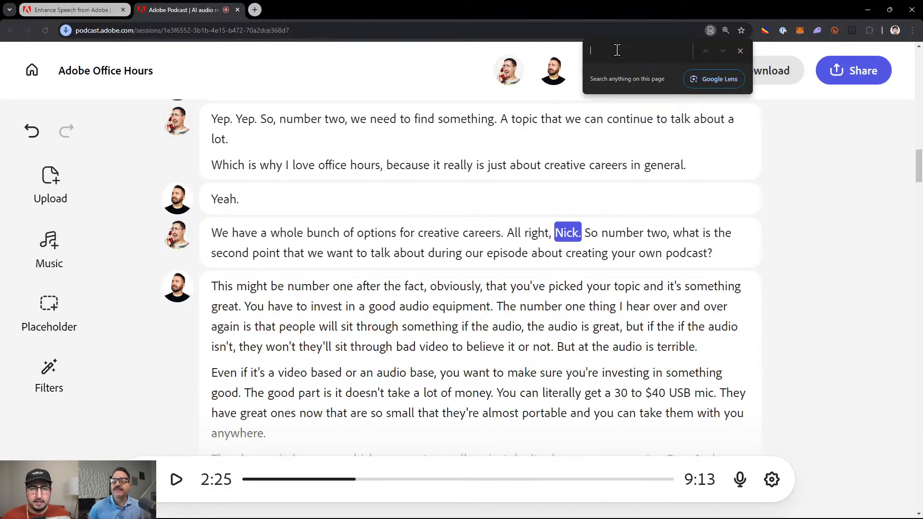
type("um")
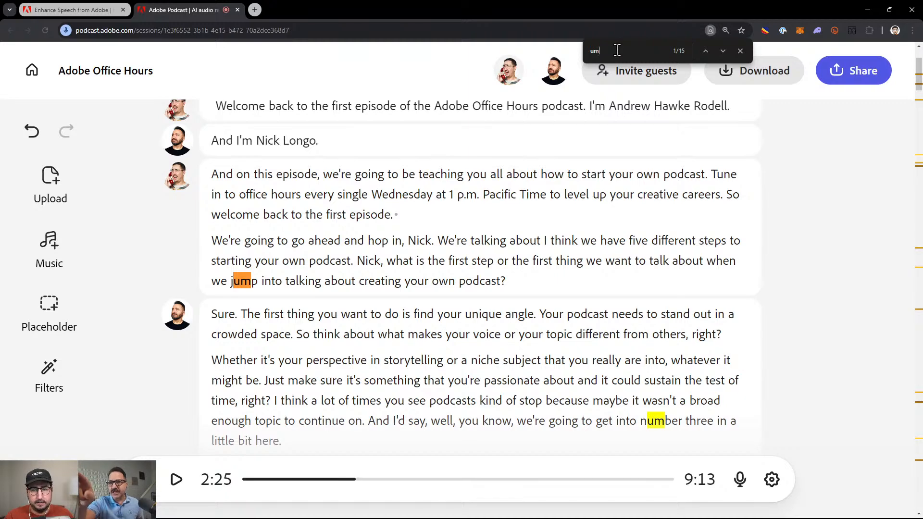
key("BackSpace")
key("BackSpace")
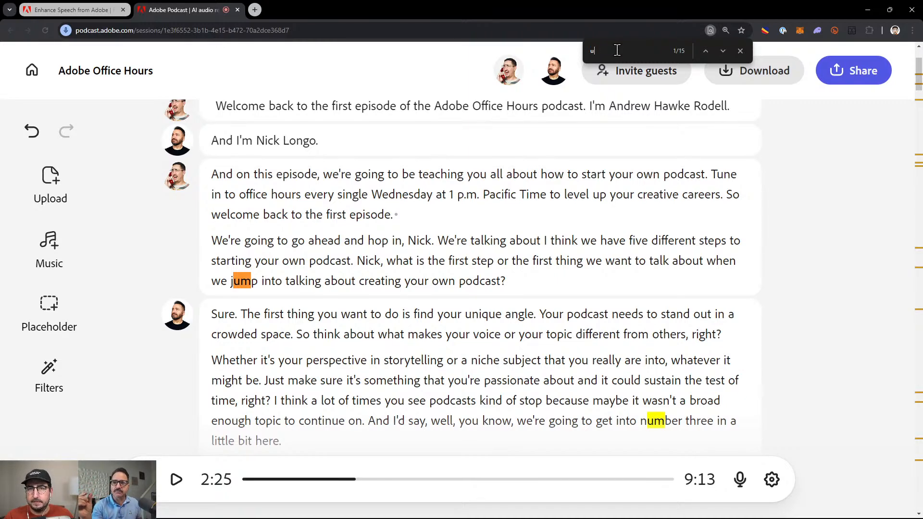
scroll(390, 243, "up", 3)
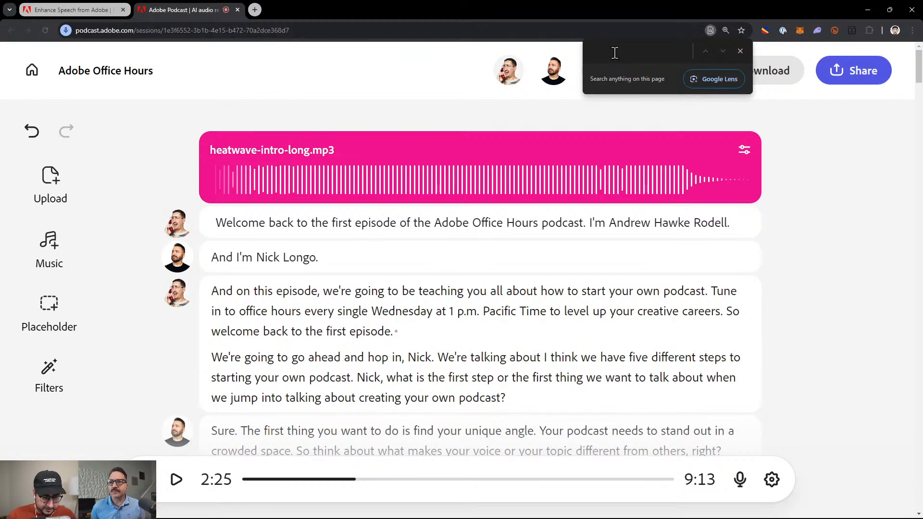
Search the transcript for "two" and go to the second match, in "So number two, what is the second point".
type("two")
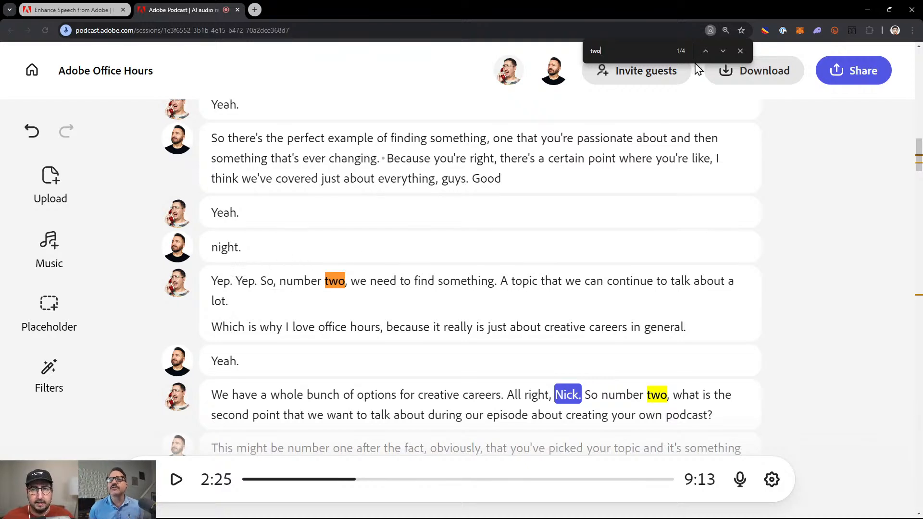
left_click(723, 51)
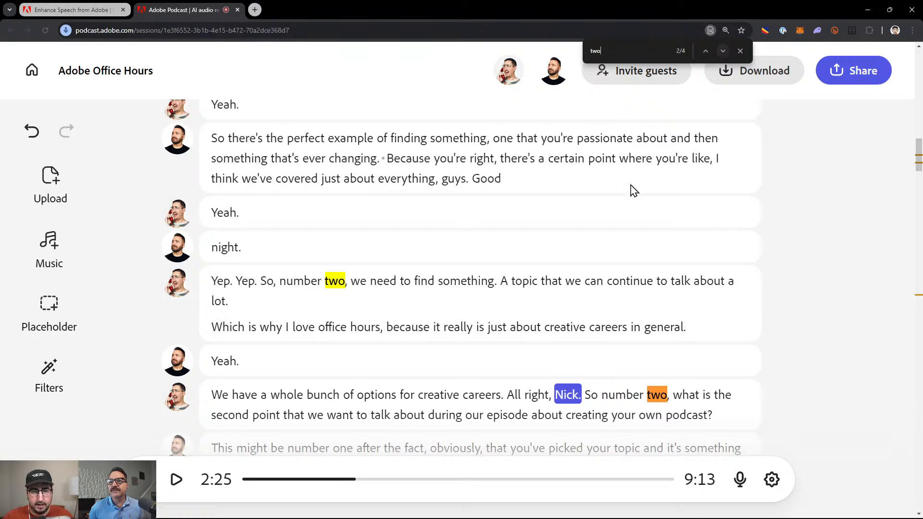
scroll(592, 224, "down", 1)
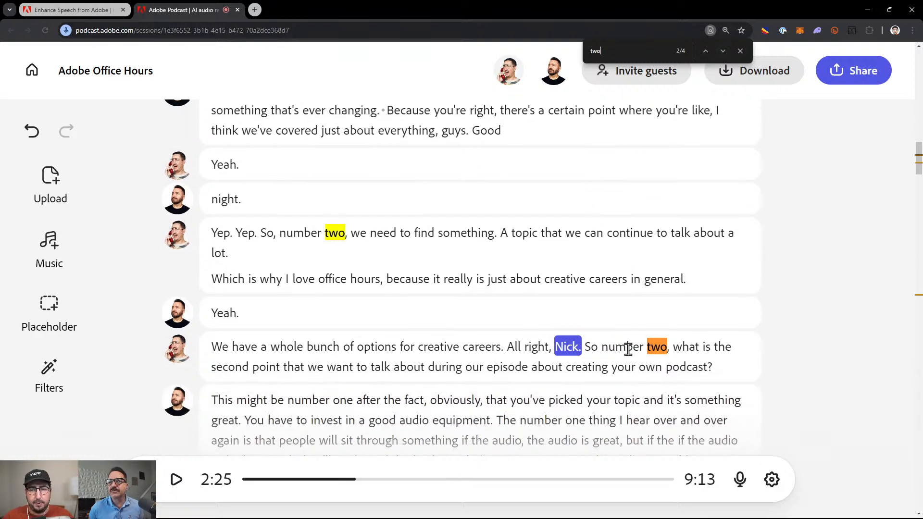
scroll(294, 319, "down", 2)
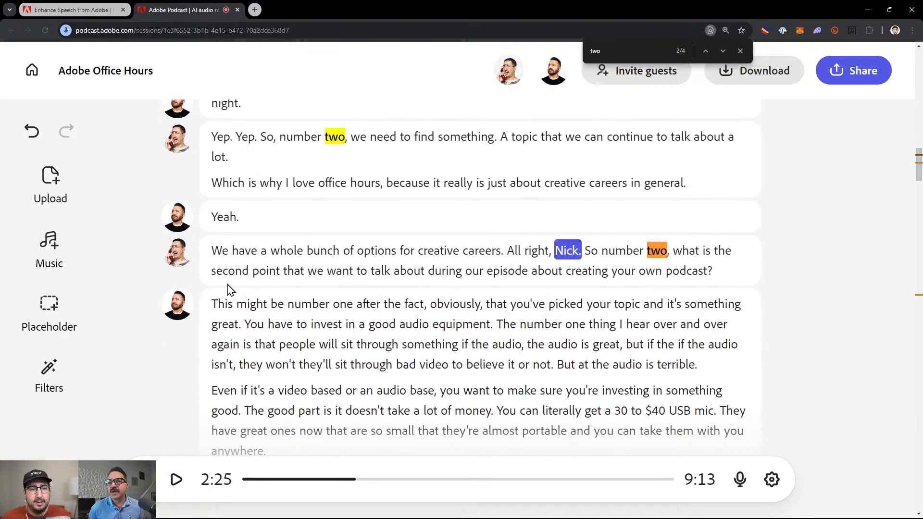
Insert the short Heatwave transition music ahead of the paragraph starting "This might be number one after the fact".
left_click(215, 307)
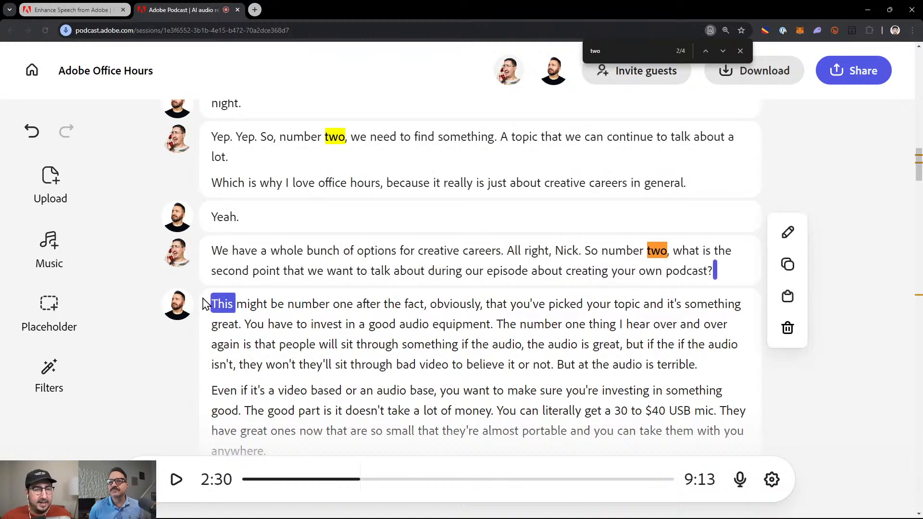
left_click(57, 247)
scroll(127, 278, "down", 5)
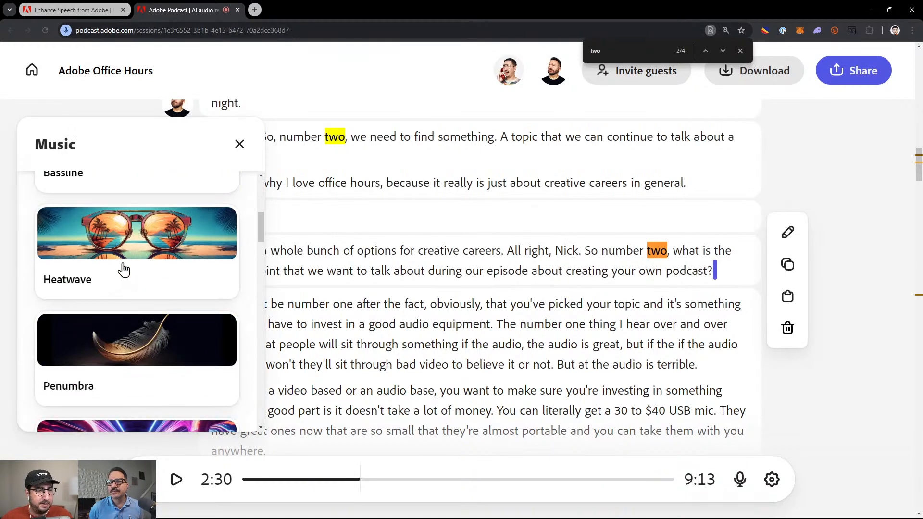
left_click(124, 269)
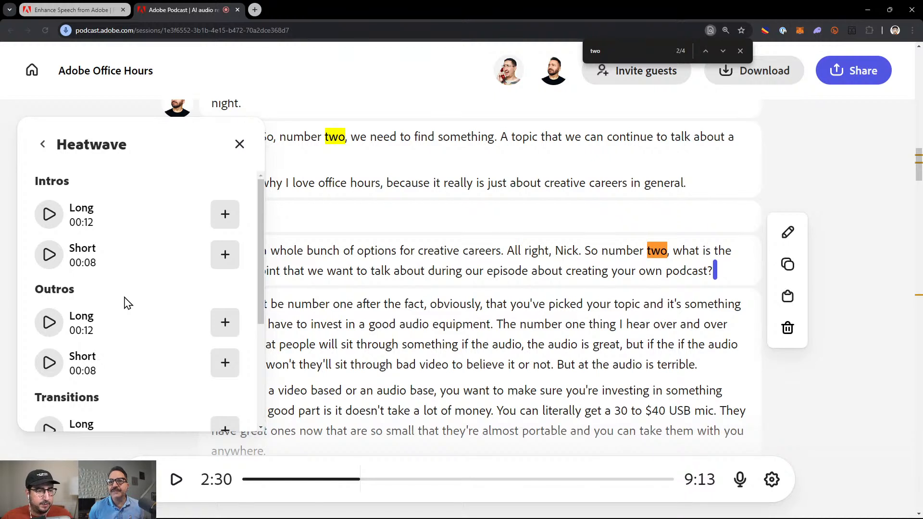
scroll(126, 302, "down", 4)
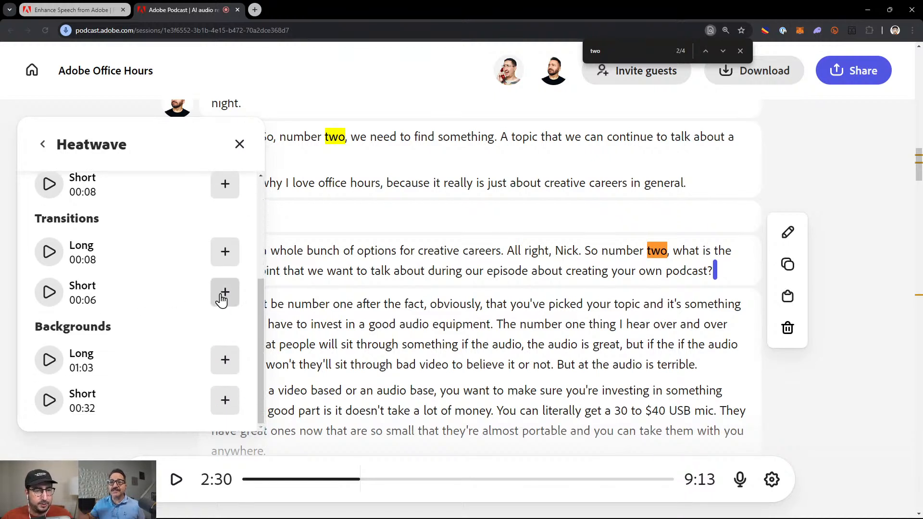
left_click(224, 293)
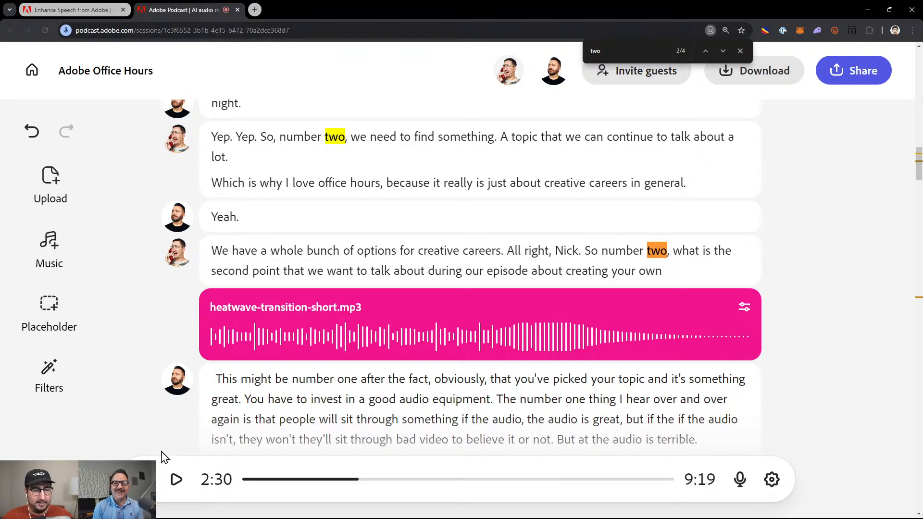
Play the passage around the inserted heatwave-transition-short.mp3 clip to hear how it joins the speech.
left_click(176, 479)
left_click(176, 479)
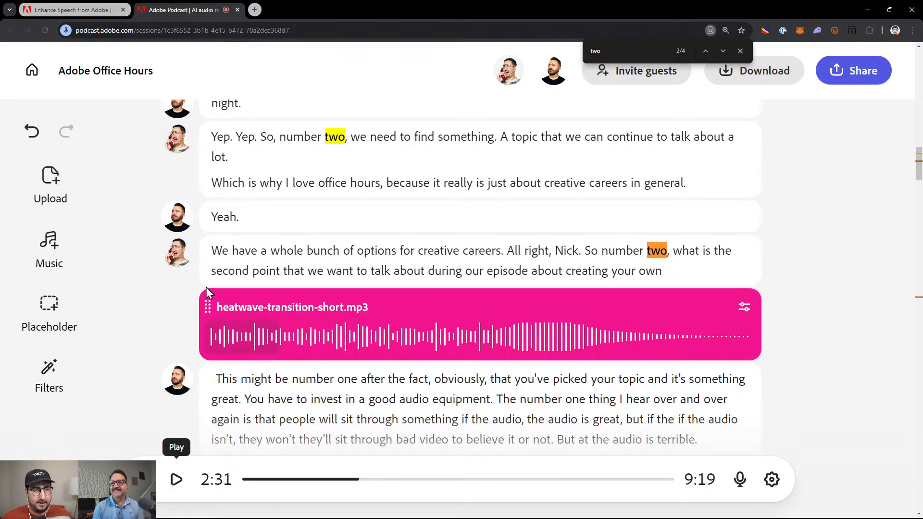
left_click(214, 250)
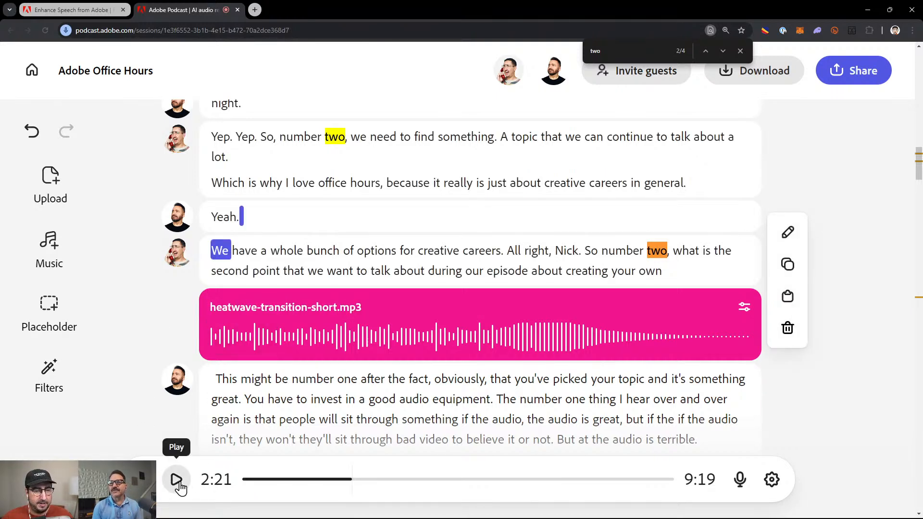
left_click(178, 482)
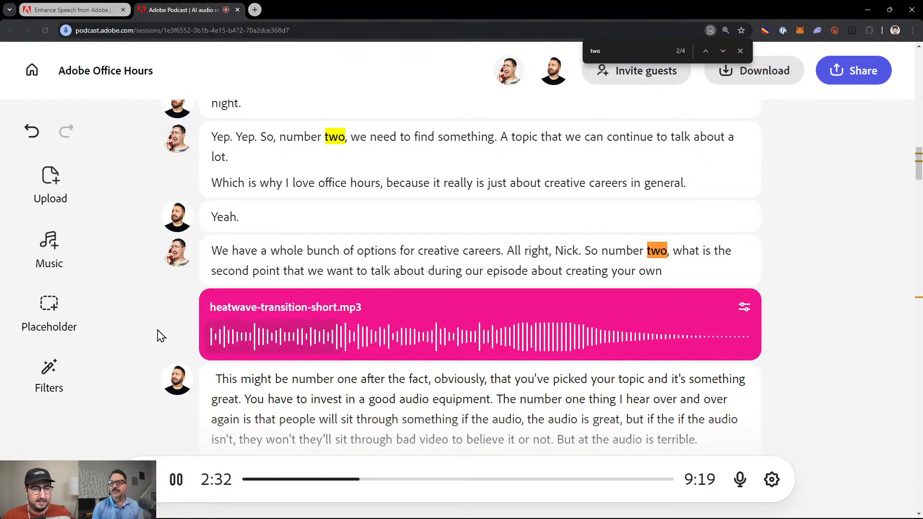
left_click(176, 479)
Undo the misplaced music insertion and insert the short Heatwave transition directly after "creating your own podcast?".
key("ctrl+z")
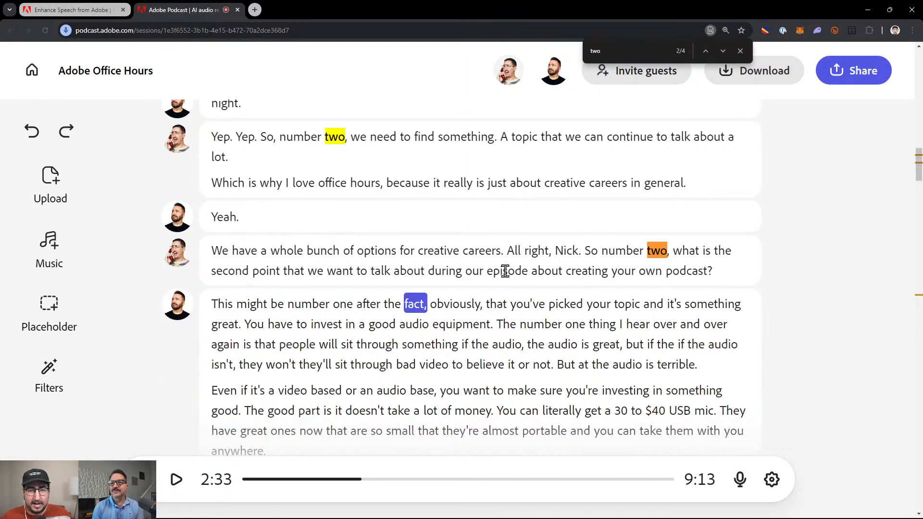
left_click(714, 269)
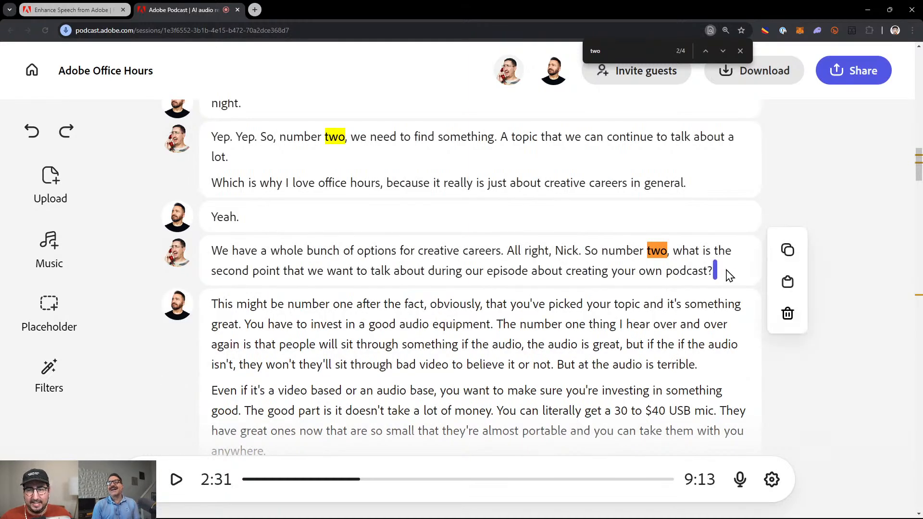
left_click(72, 262)
scroll(117, 317, "down", 5)
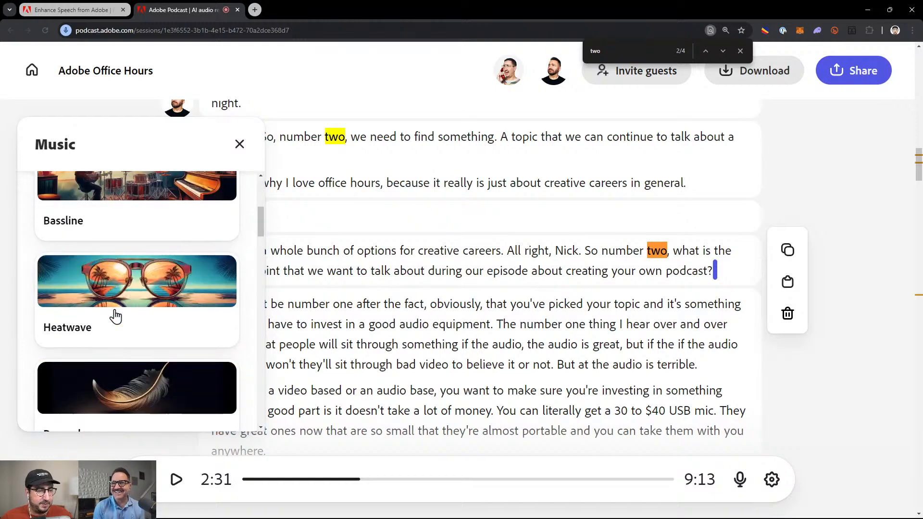
left_click(124, 279)
scroll(140, 339, "down", 5)
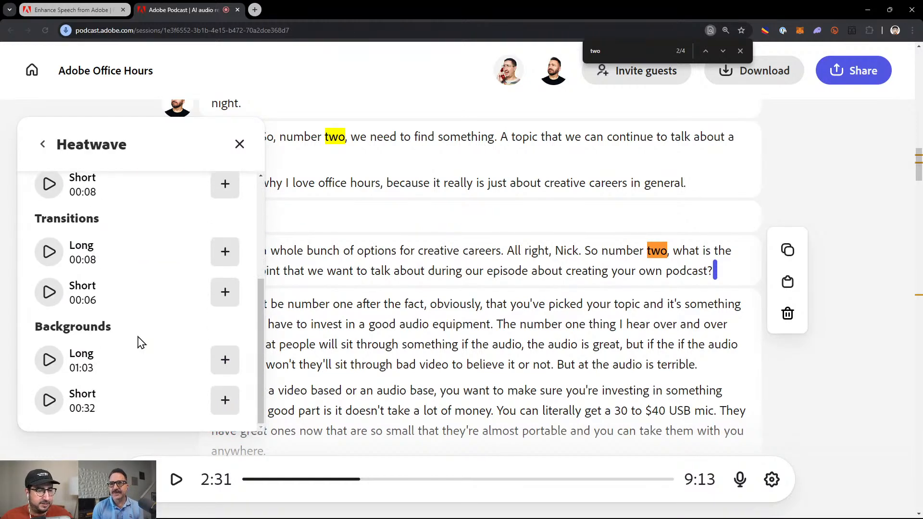
left_click(225, 299)
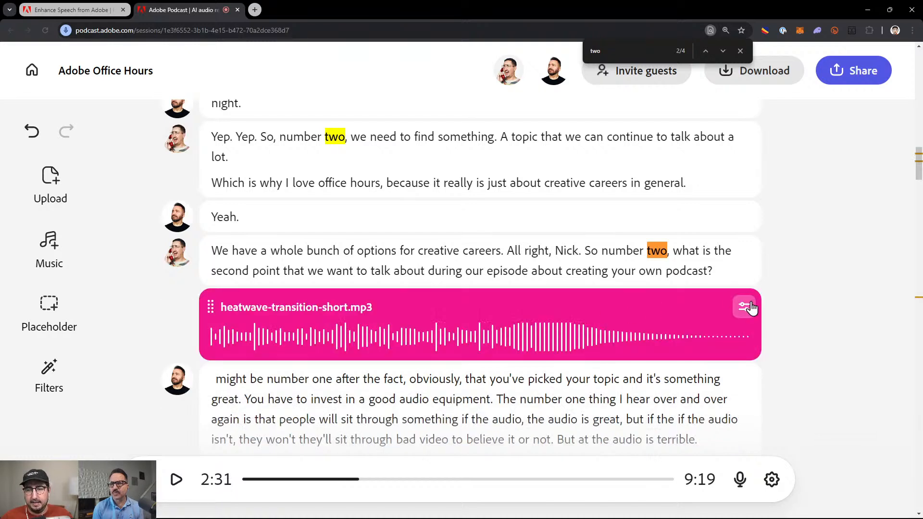
Turn on fade in, fade out and Set as background for the heatwave-transition-short.mp3 clip.
left_click(750, 309)
left_click(678, 127)
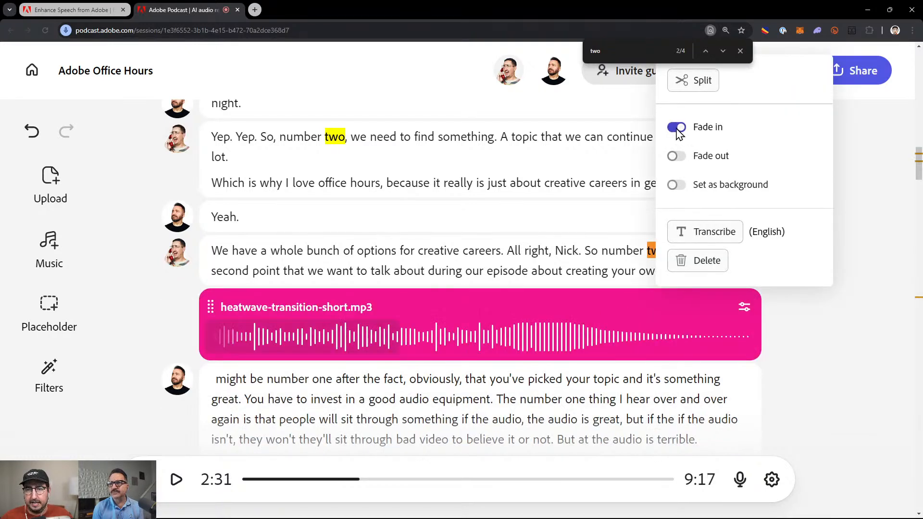
left_click(678, 128)
left_click(678, 128)
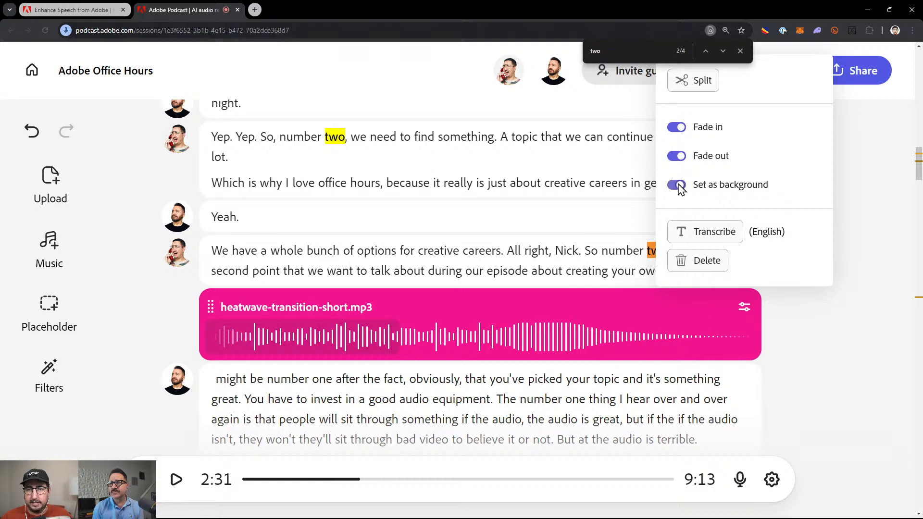
left_click(197, 317)
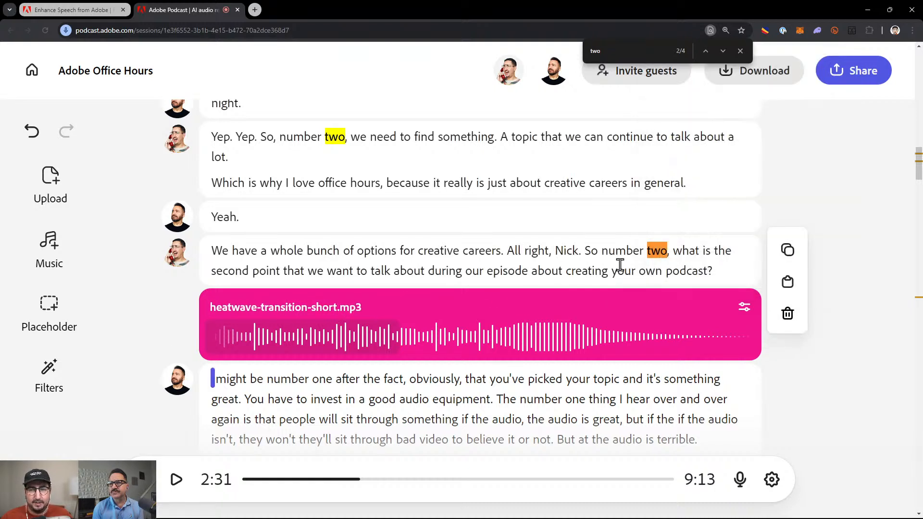
Play from the word "during" through the transition to hear the music as a background with fades.
double_click(461, 269)
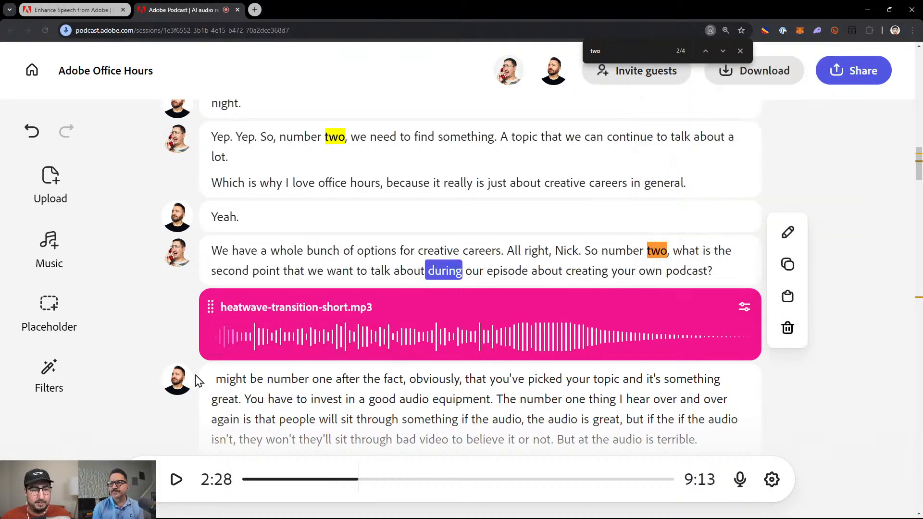
left_click(176, 479)
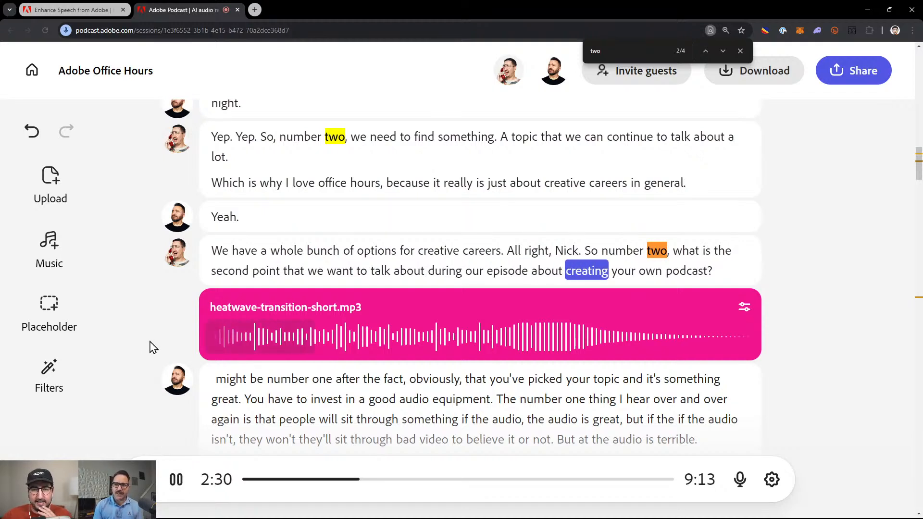
left_click(176, 480)
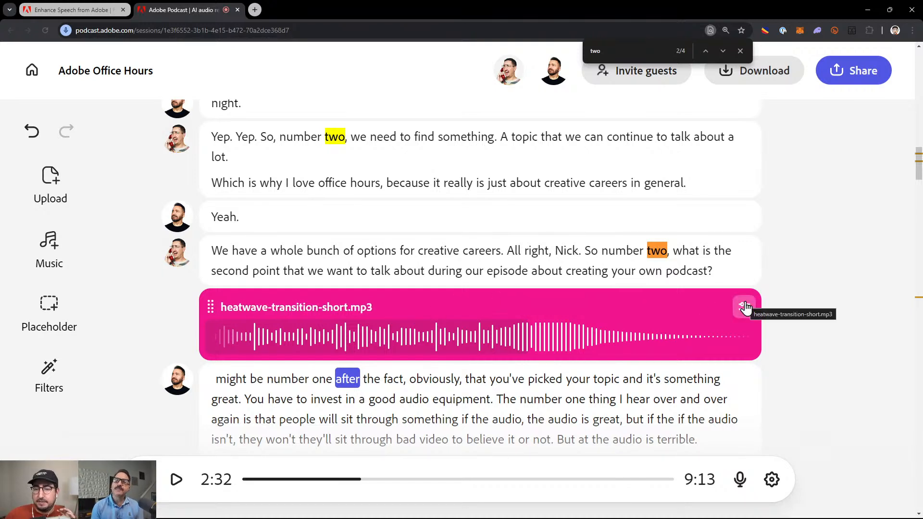
Turn off Set as background for the transition clip and replay from "bunch of options" into the next paragraph.
left_click(744, 308)
left_click(682, 188)
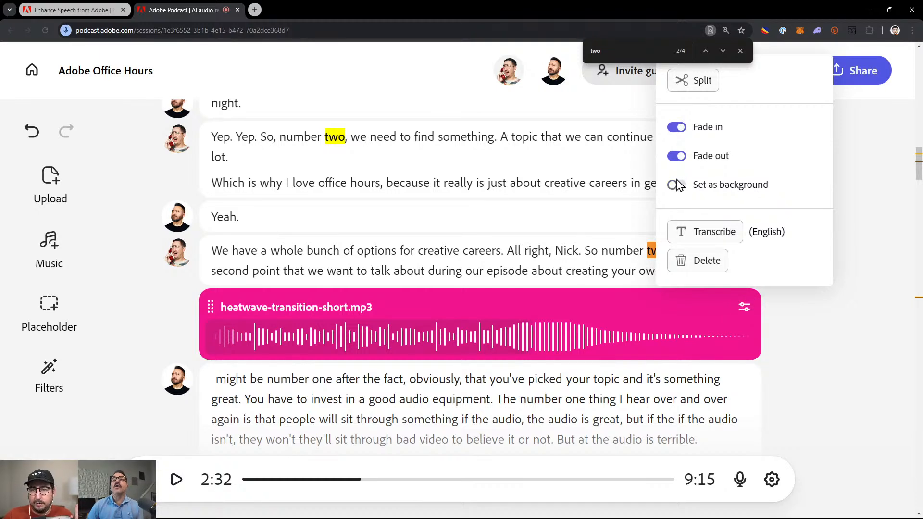
left_click(788, 337)
left_click(739, 277)
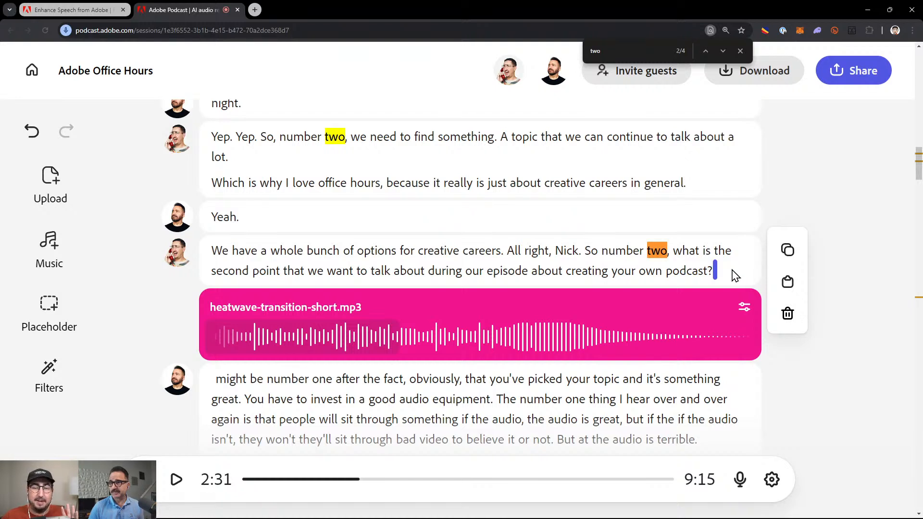
double_click(217, 383)
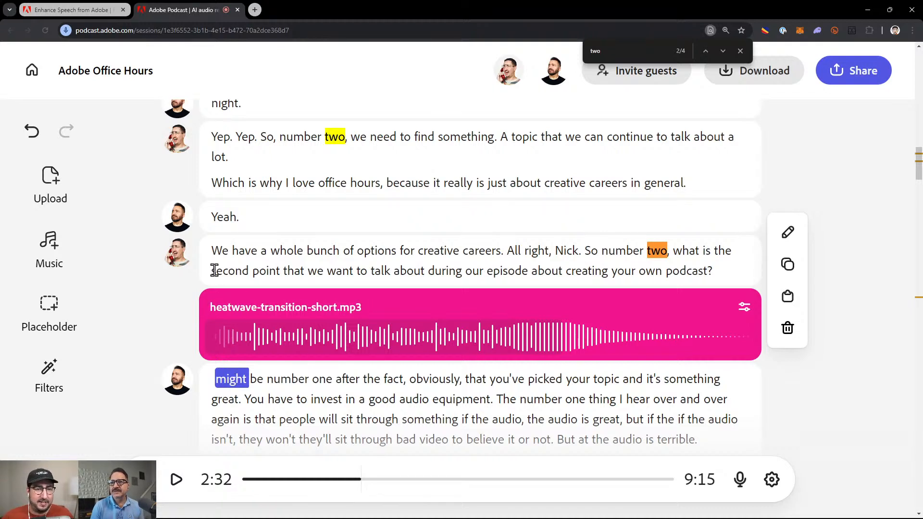
left_click(323, 251)
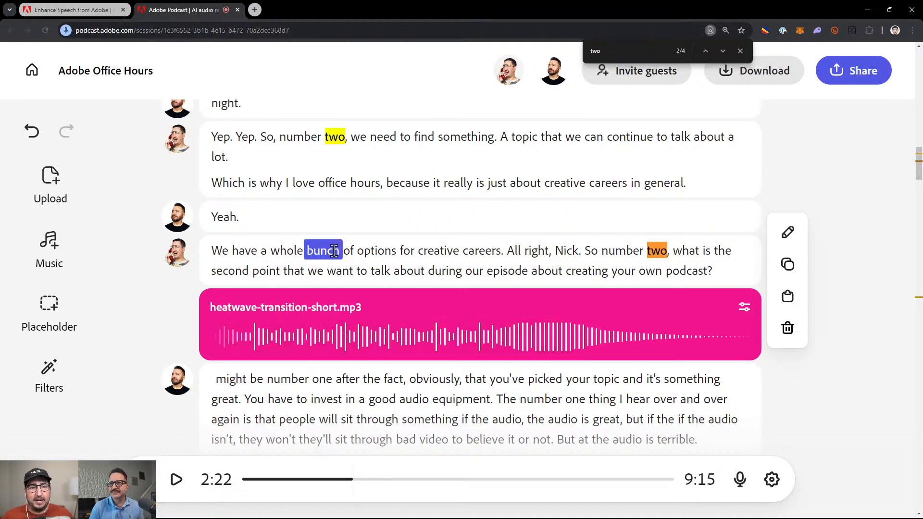
left_click(177, 481)
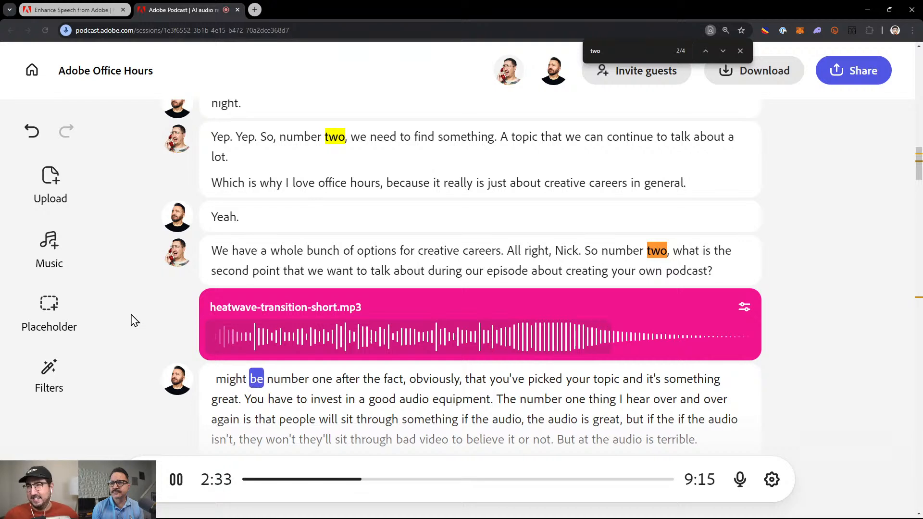
left_click(176, 480)
Turn off fade out for the transition clip and replay from "podcast?" into the next paragraph.
left_click(745, 307)
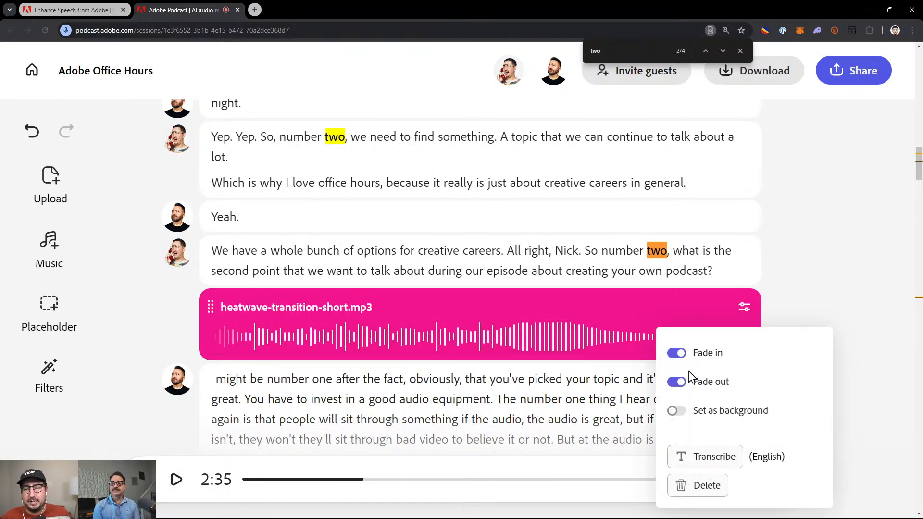
left_click(678, 382)
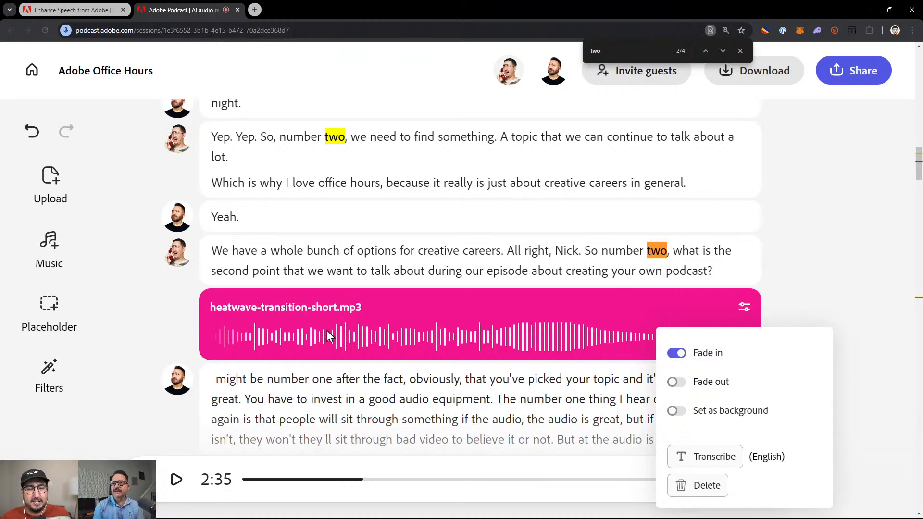
double_click(673, 272)
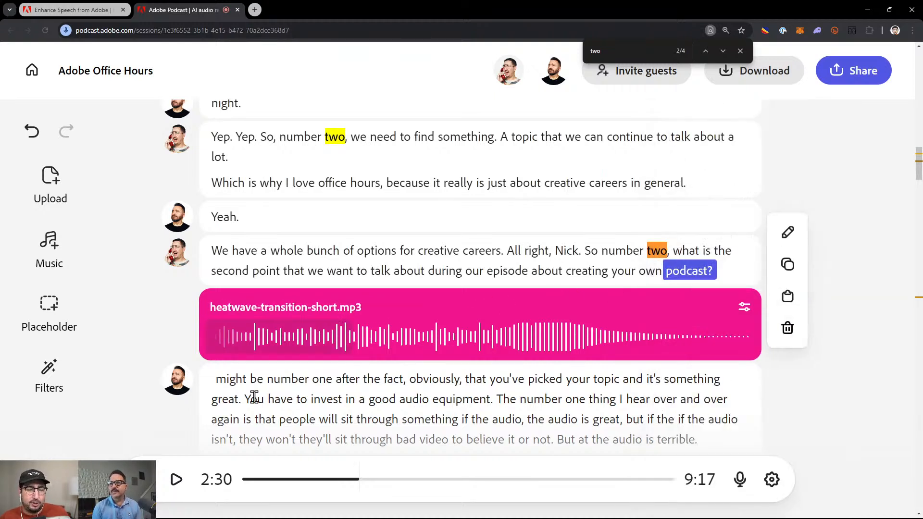
left_click(177, 481)
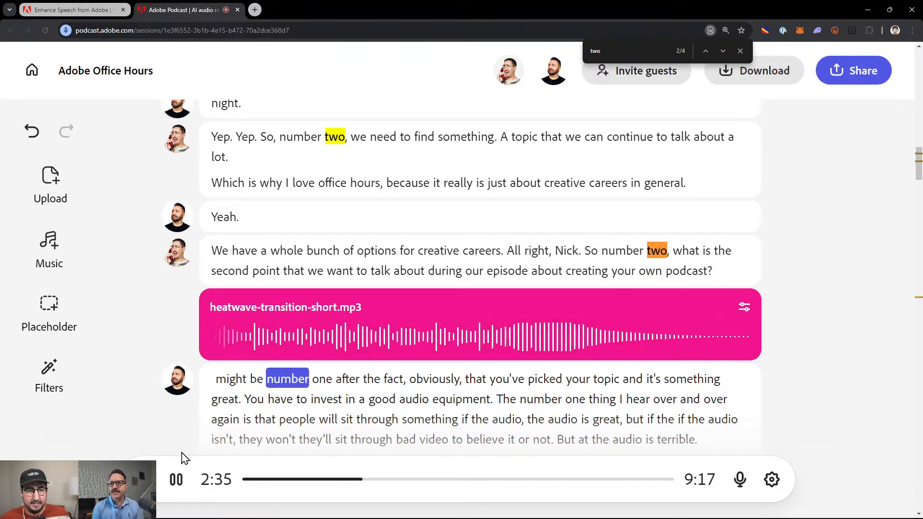
left_click(176, 480)
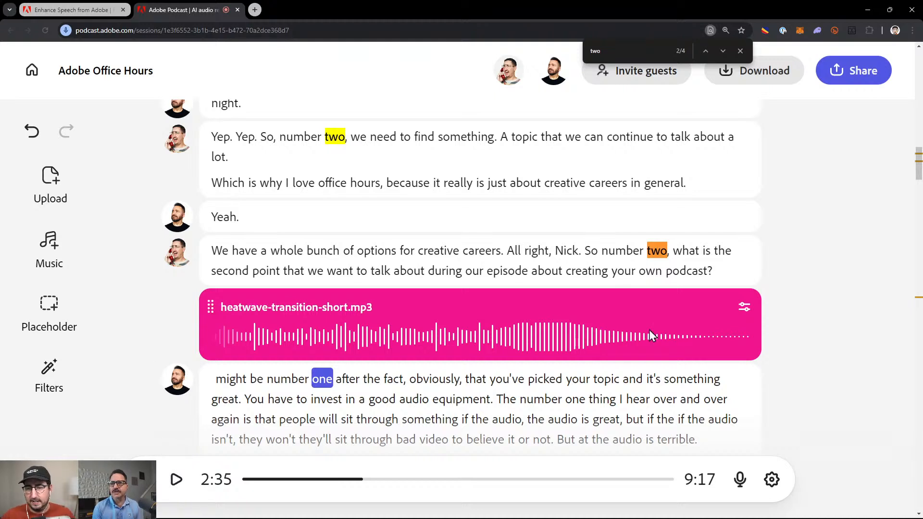
Review the fade and background options of the heatwave-transition-short.mp3 clip without changing them.
left_click(739, 313)
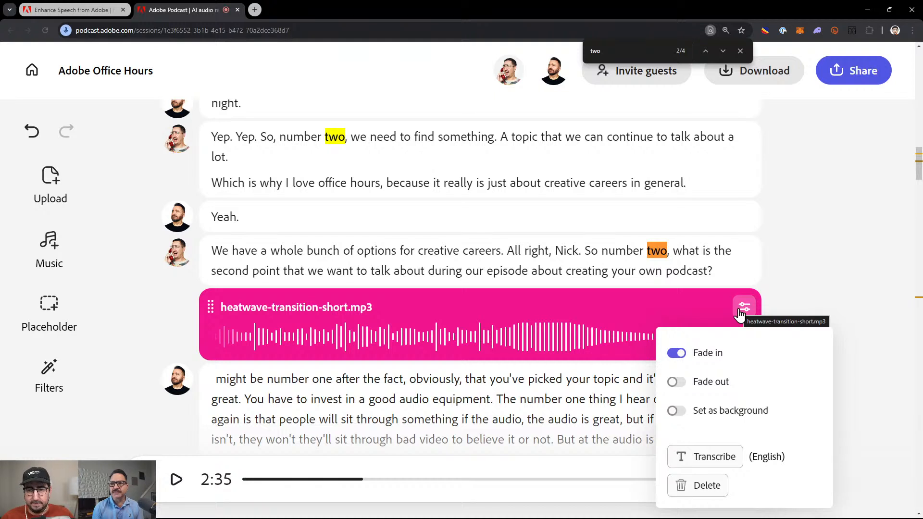
left_click(740, 314)
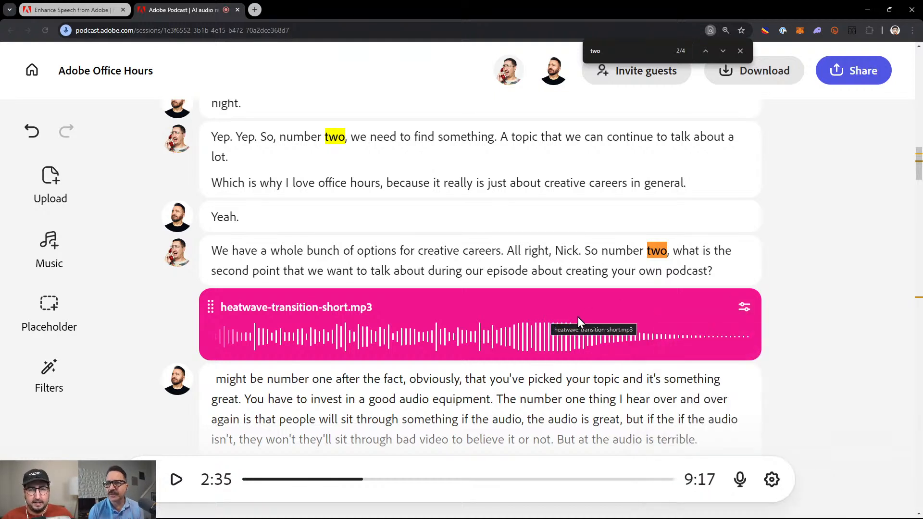
left_click(742, 310)
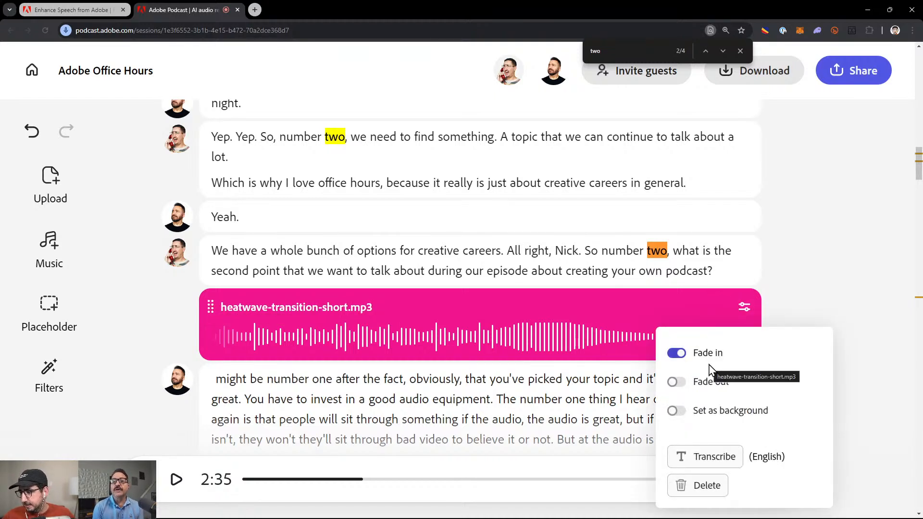
left_click(844, 274)
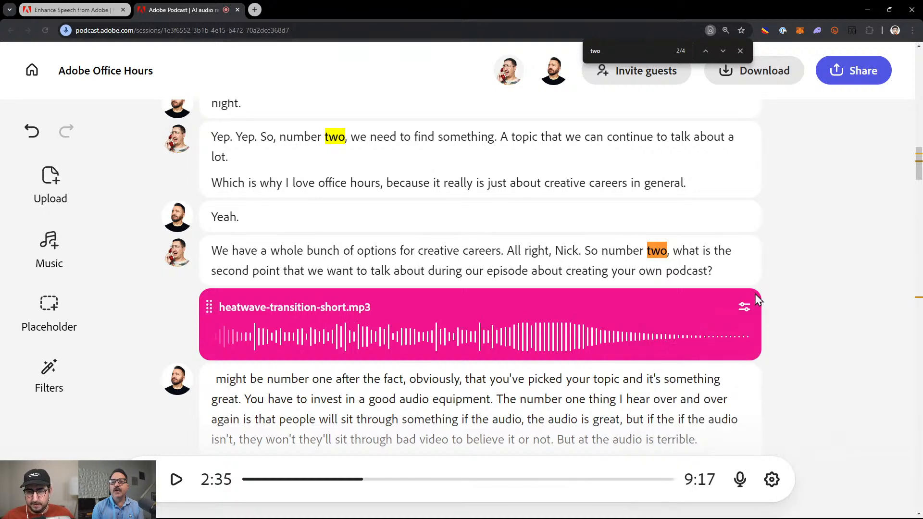
Insert a placeholder after "might be number" to look at it, and undo the insertion.
left_click(67, 312)
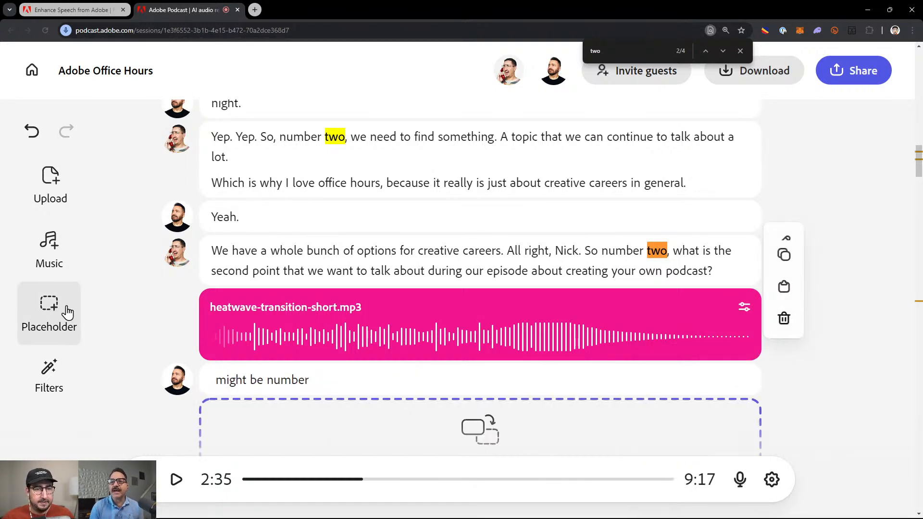
scroll(262, 406, "down", 1)
key("ctrl+z")
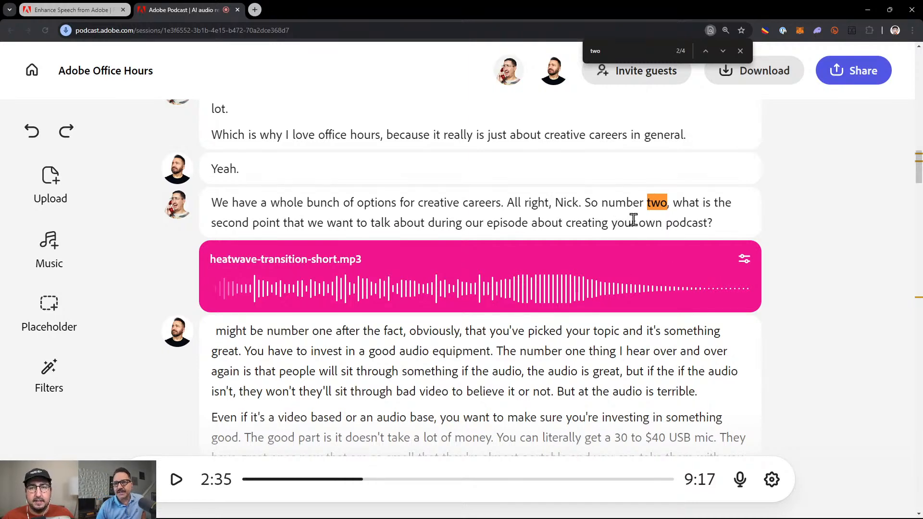
Place the insertion point after "your own podcast?" and examine the Heatwave set's intros, outros, transitions and backgrounds in the music library.
left_click(721, 224)
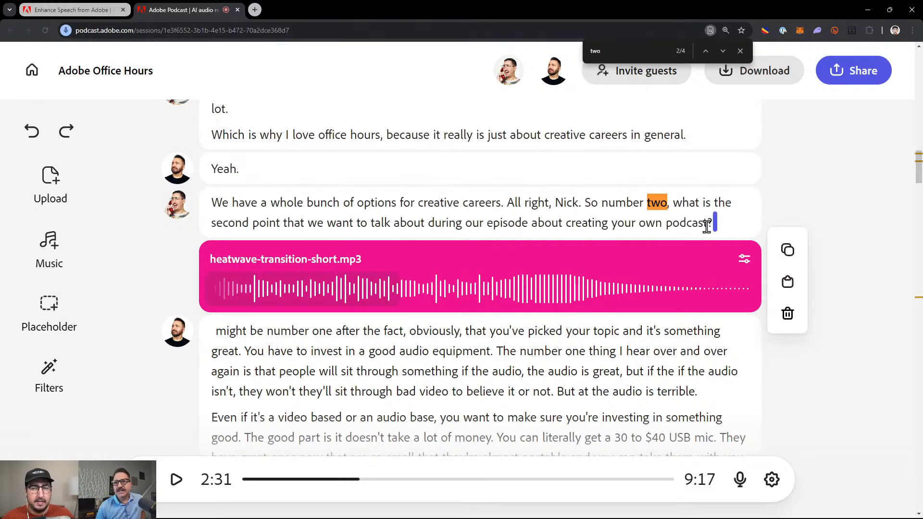
left_click(69, 246)
scroll(163, 218, "down", 5)
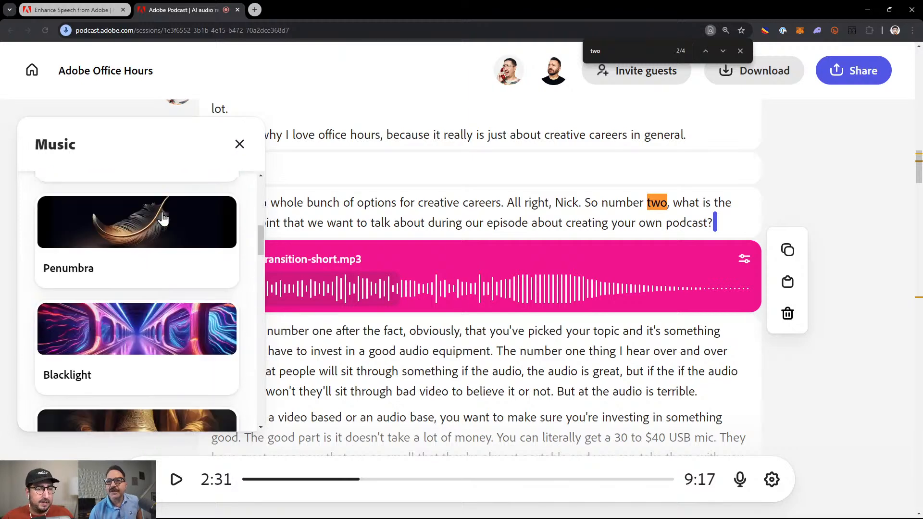
scroll(163, 218, "down", 5)
scroll(164, 218, "up", 6)
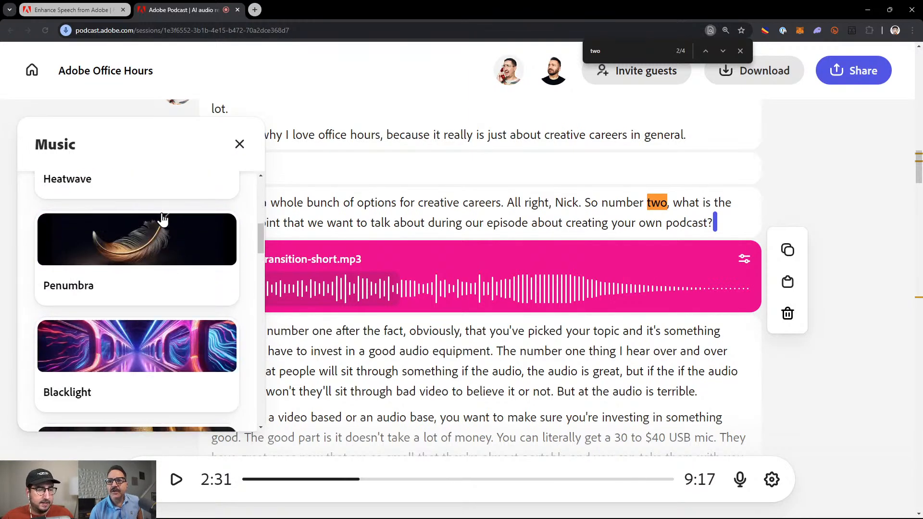
scroll(130, 262, "up", 2)
scroll(125, 264, "down", 1)
left_click(146, 230)
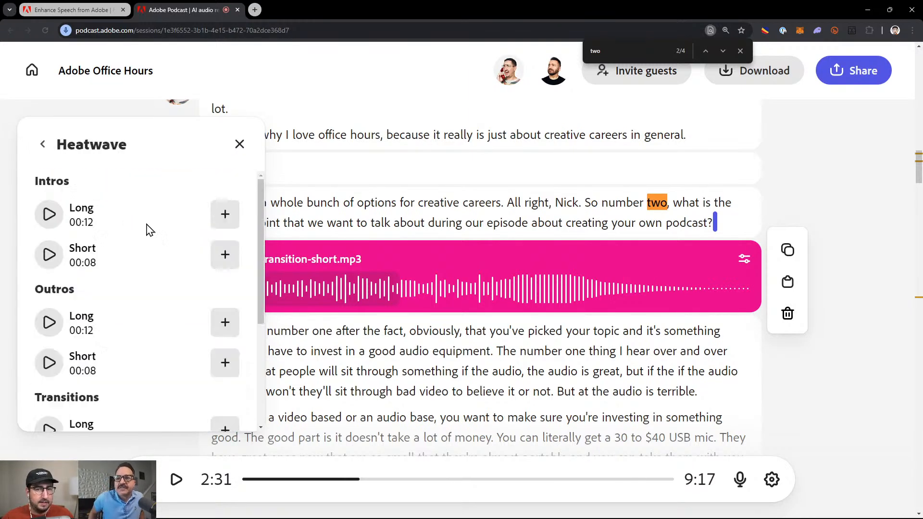
scroll(126, 275, "down", 4)
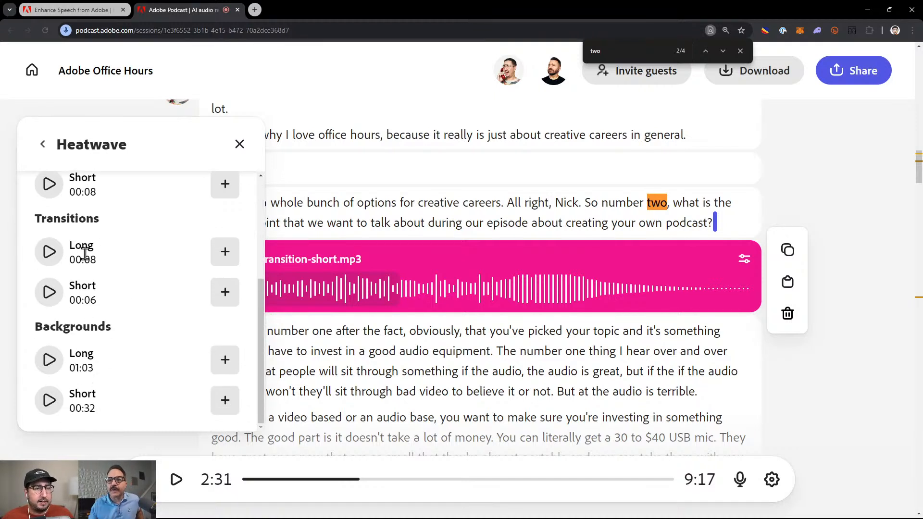
scroll(85, 254, "up", 4)
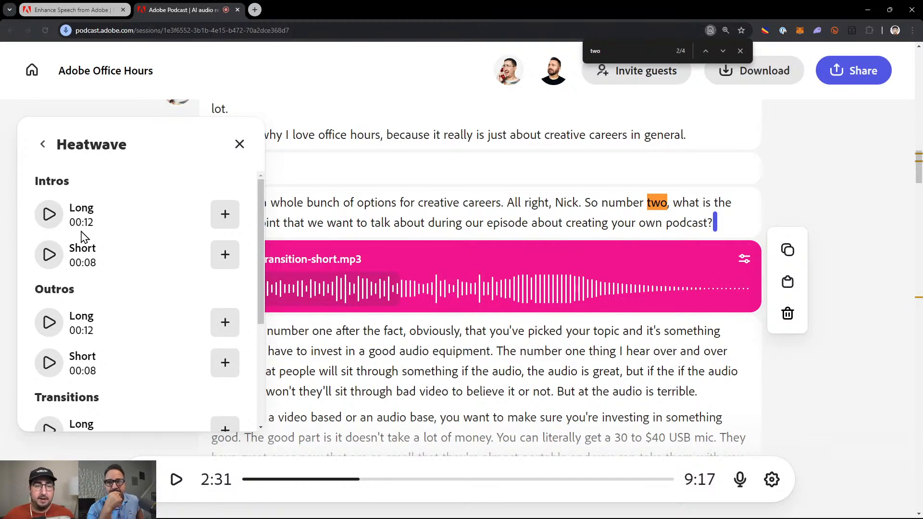
Close the music library and remove the heatwave-transition-short.mp3 clip from below "your own podcast?".
left_click(843, 199)
left_click(825, 189)
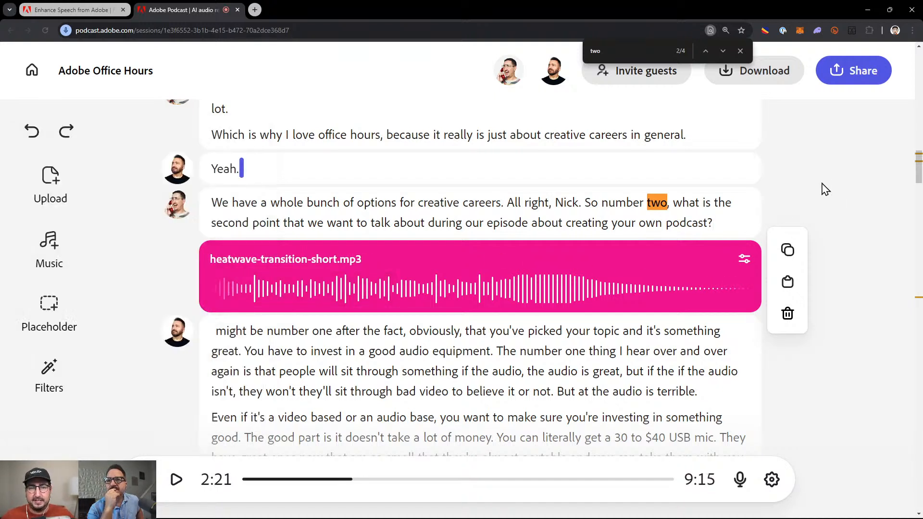
double_click(278, 222)
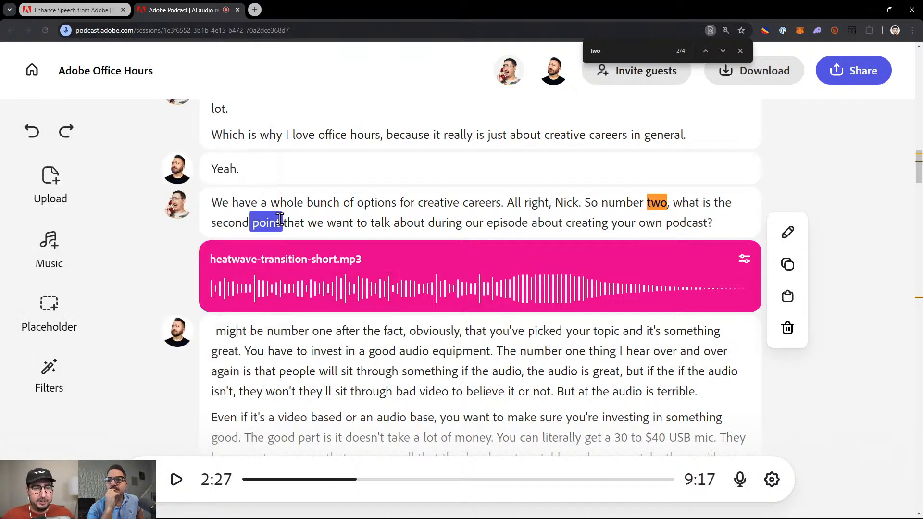
key("Delete")
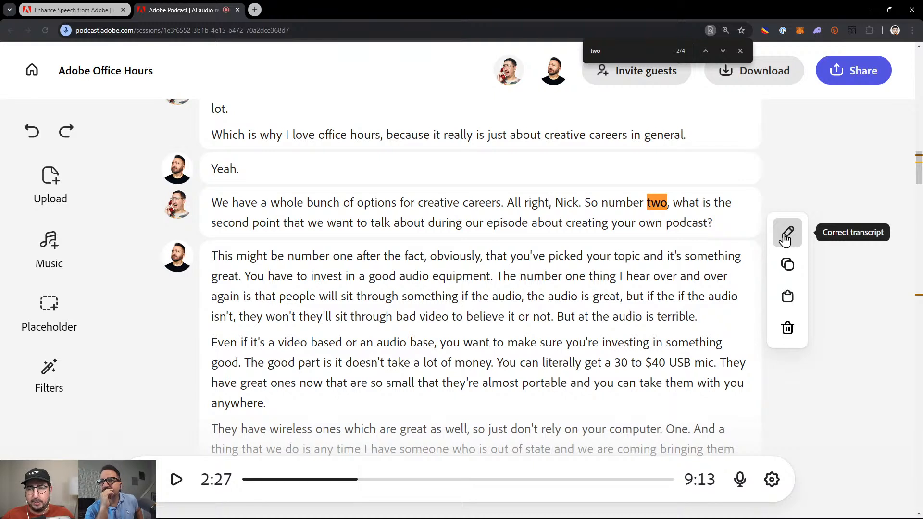
left_click(723, 230)
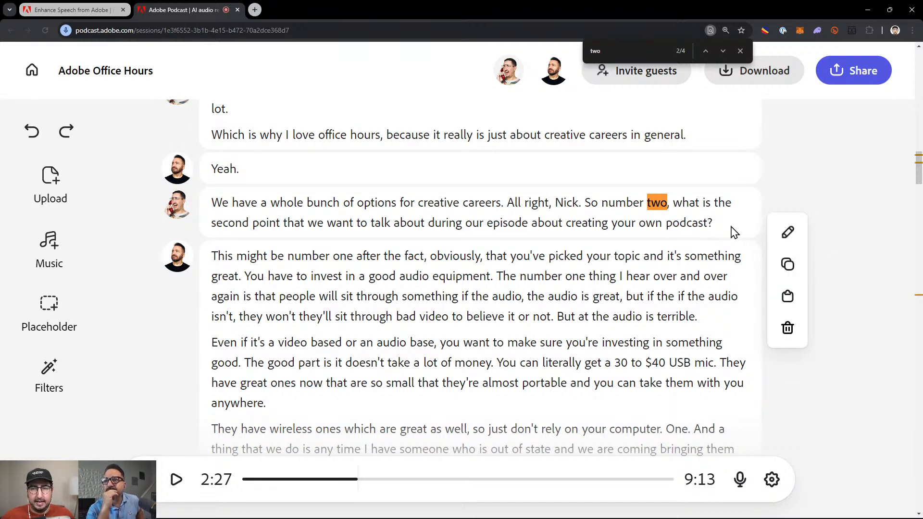
double_click(717, 256)
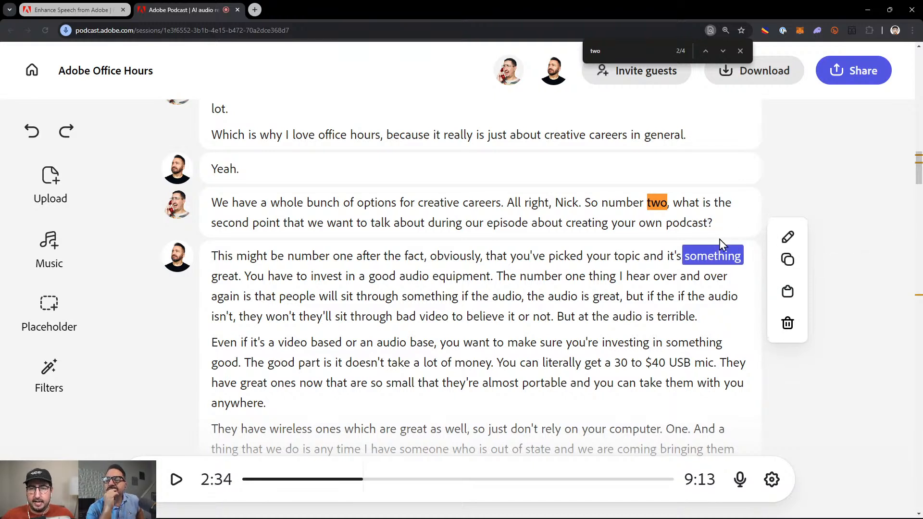
Insert the short Megawatt transition after "your own podcast?" and delete the stray placeholder above it.
left_click(758, 221)
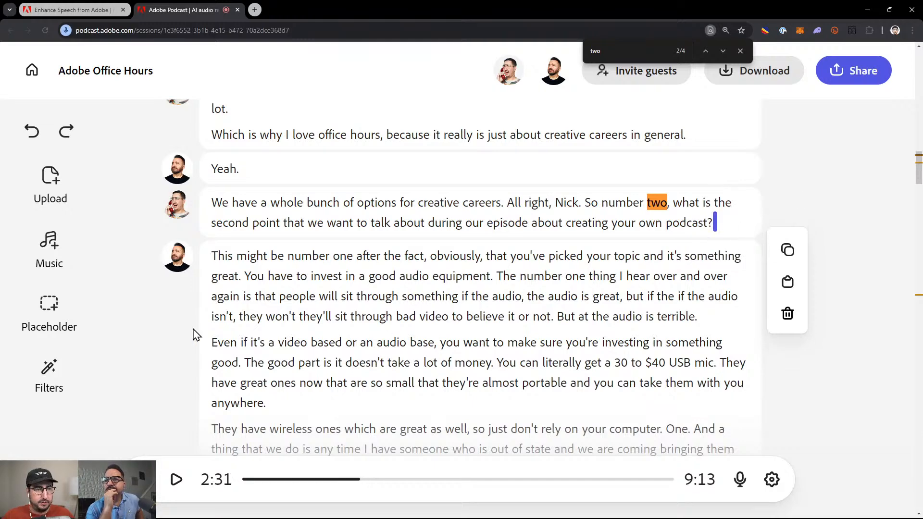
left_click(63, 313)
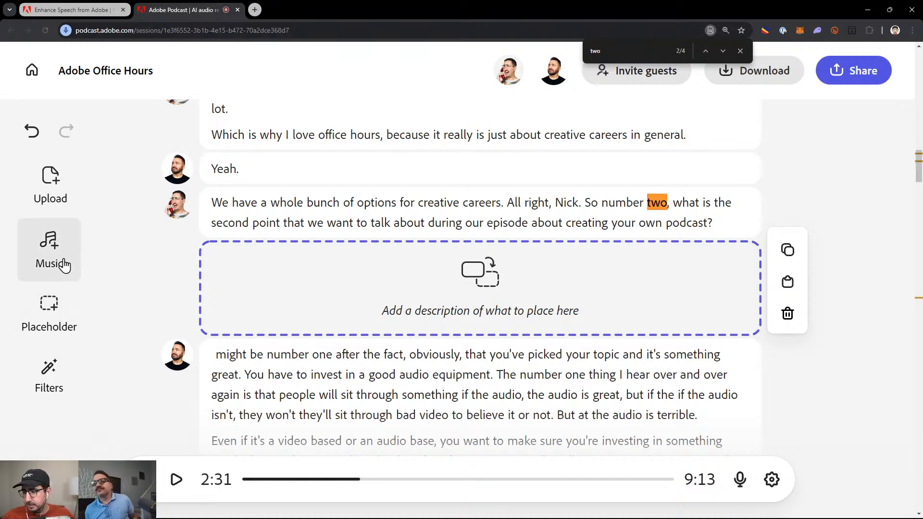
left_click(50, 250)
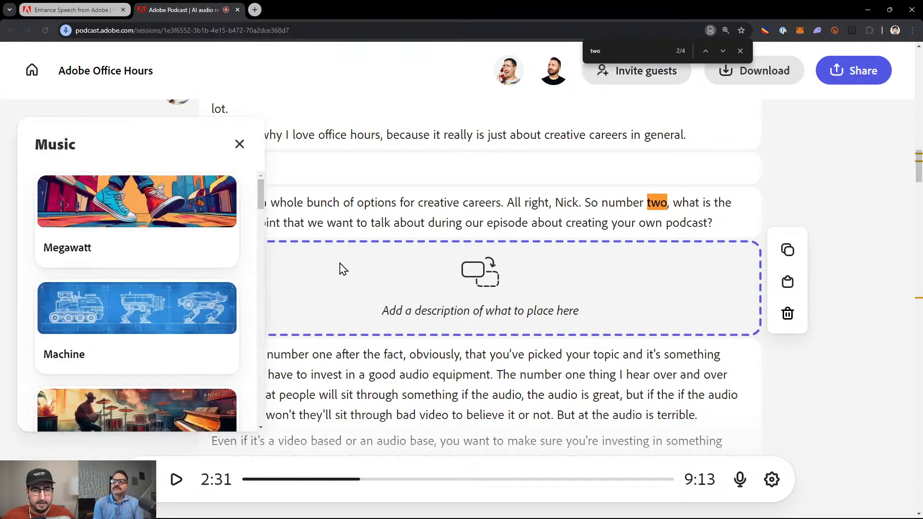
left_click(426, 276)
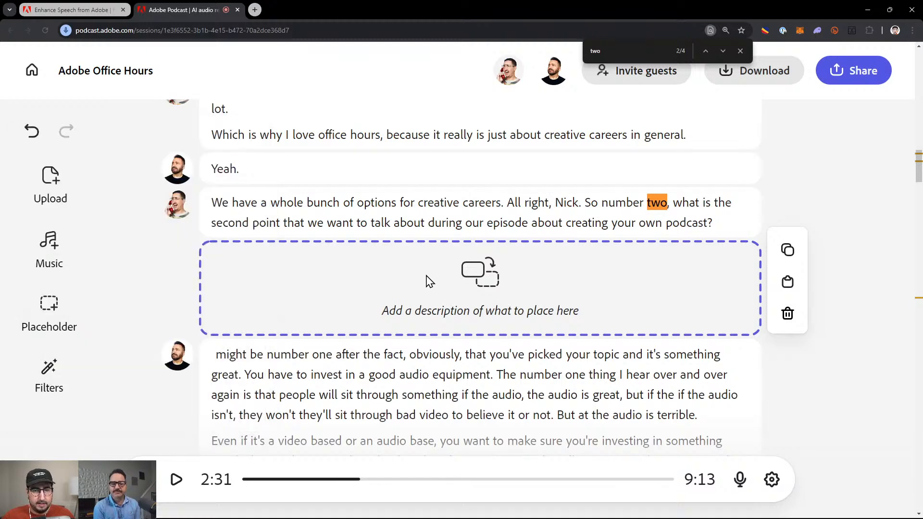
left_click(63, 255)
left_click(119, 231)
scroll(125, 262, "down", 2)
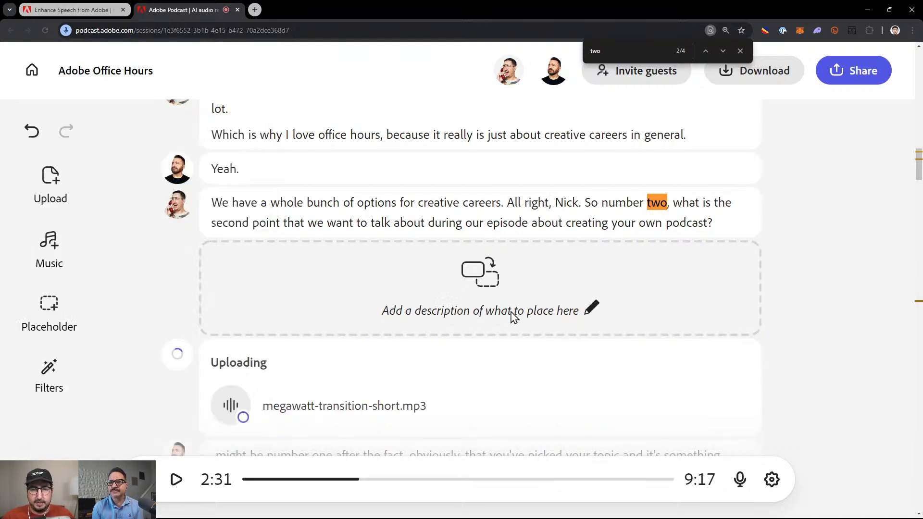
left_click(592, 307)
left_click(788, 314)
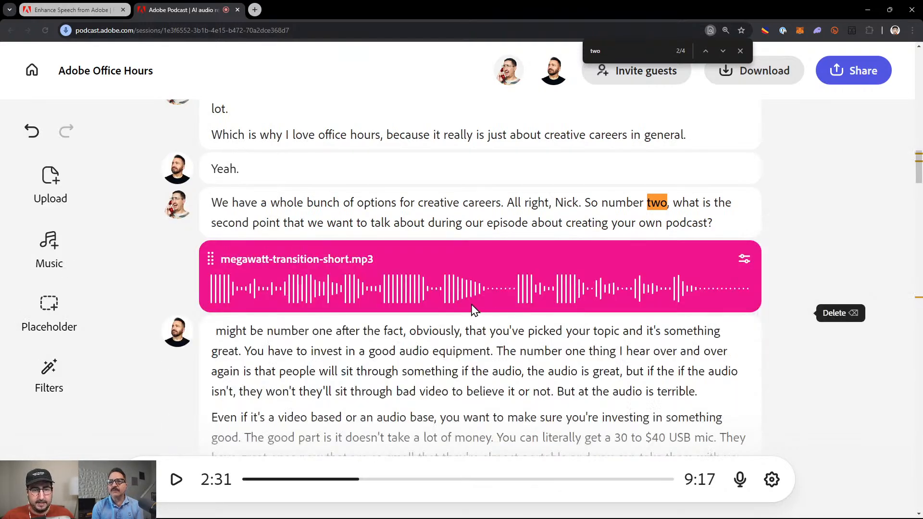
Play from the word "want" through the megawatt-transition-short.mp3 clip into the next paragraph, then pause.
double_click(712, 219)
left_click(723, 226)
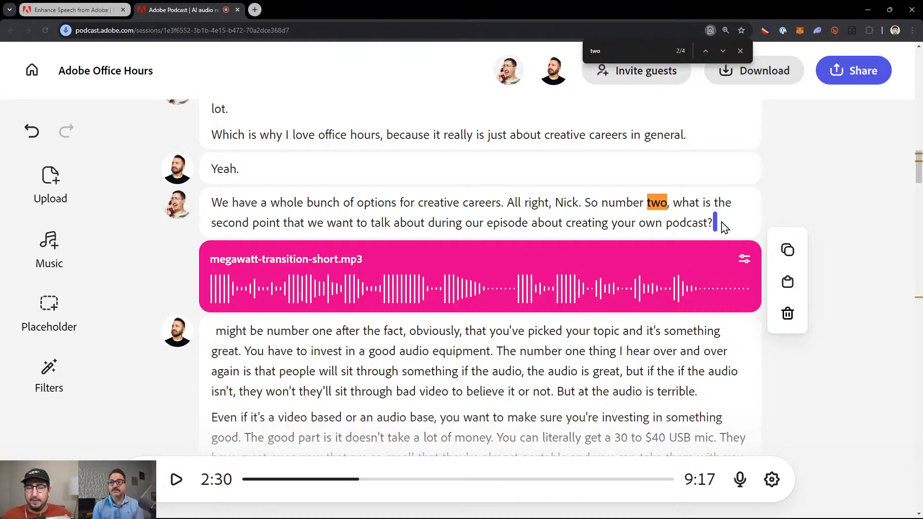
double_click(348, 225)
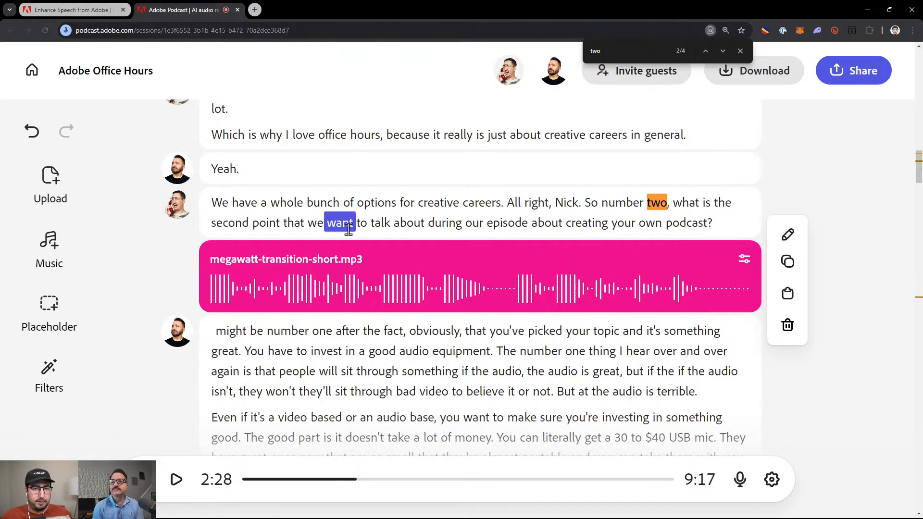
left_click(176, 479)
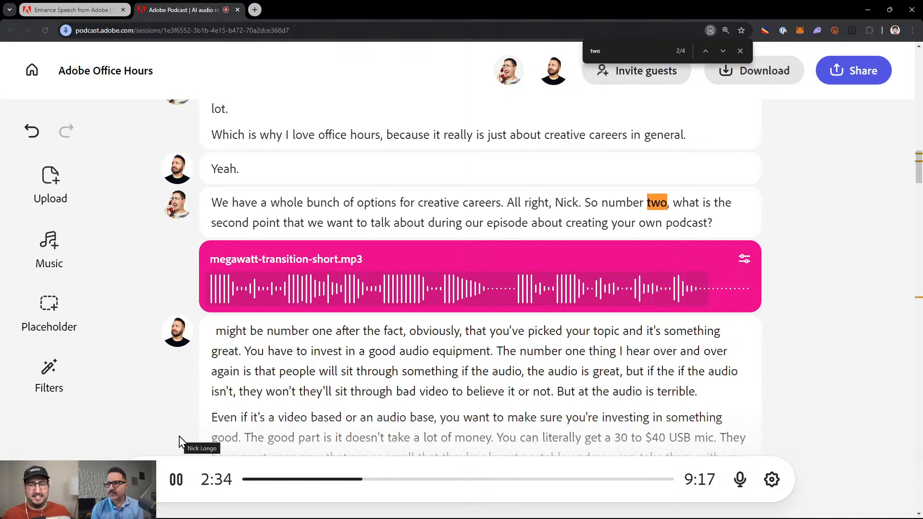
left_click(176, 479)
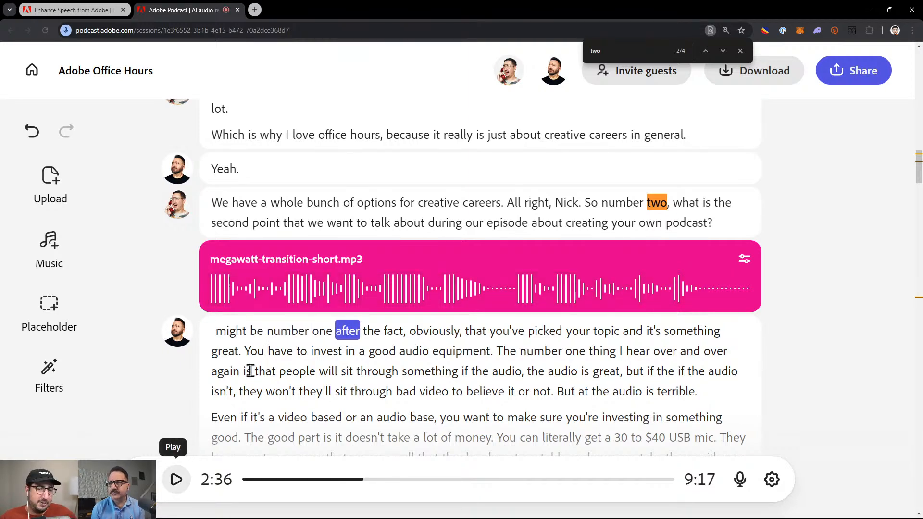
Search the transcript for "three" to find where the third point begins.
scroll(324, 380, "down", 2)
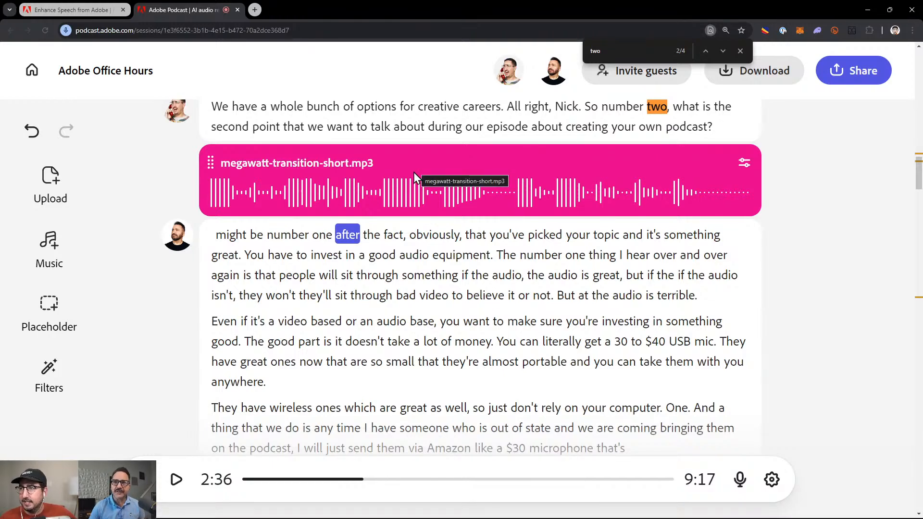
scroll(225, 289, "down", 6)
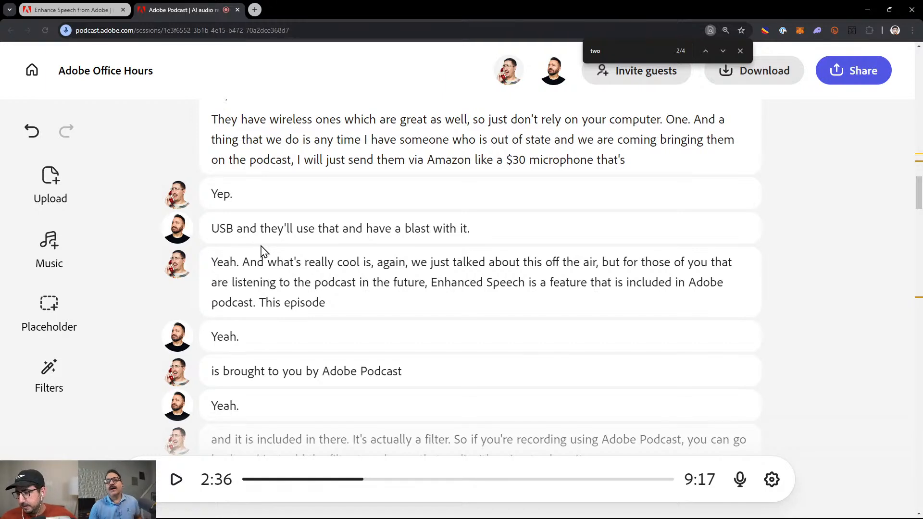
scroll(263, 250, "down", 2)
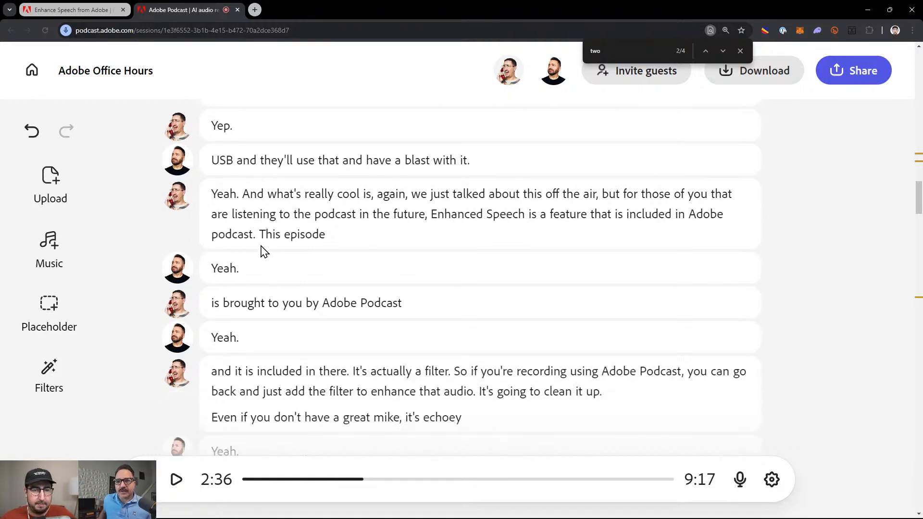
left_click_drag(610, 52, 578, 61)
type("t")
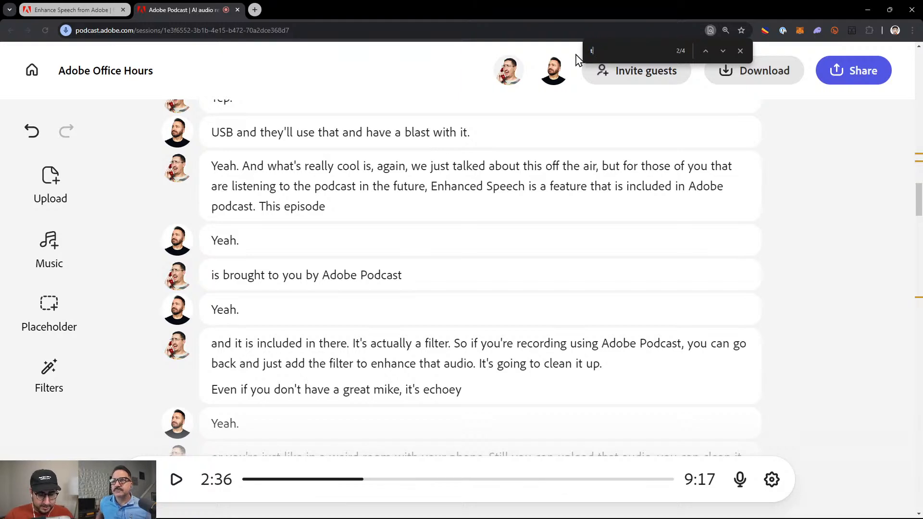
type("hree")
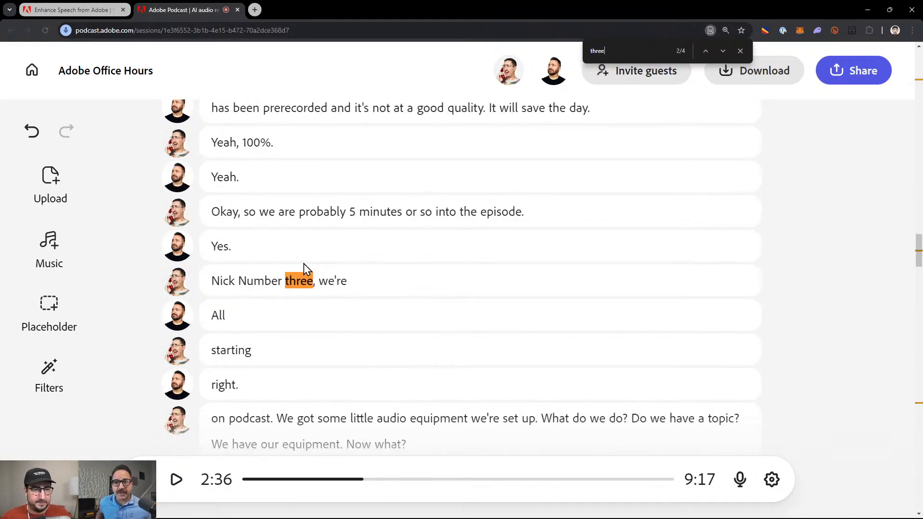
Play from the start of the "Number three, we're" line and pause within the "on podcast" paragraph.
left_click(214, 282)
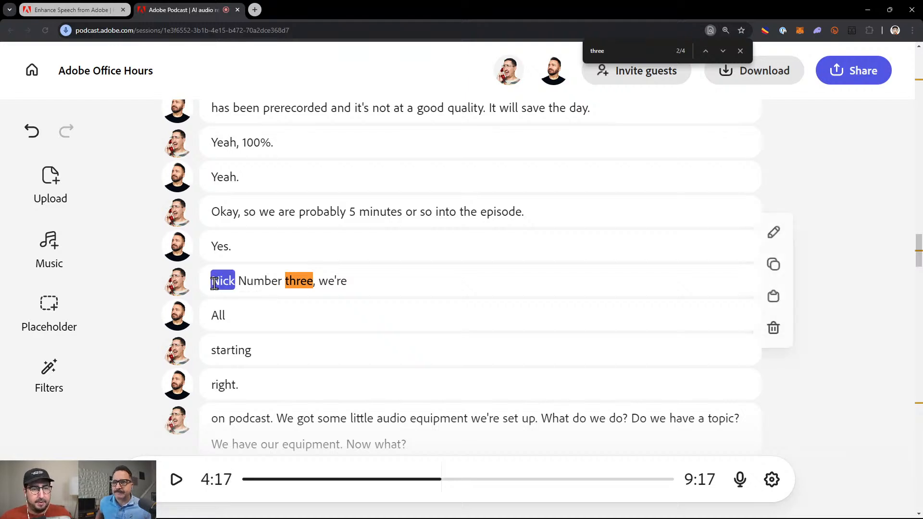
left_click(178, 481)
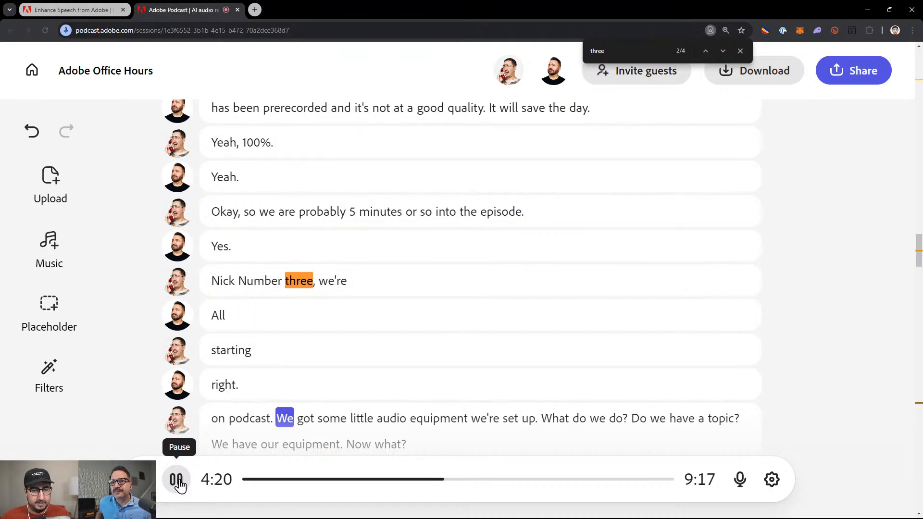
left_click(178, 481)
Insert the short Bassline transition after "We have our equipment. Now what?".
scroll(264, 351, "down", 4)
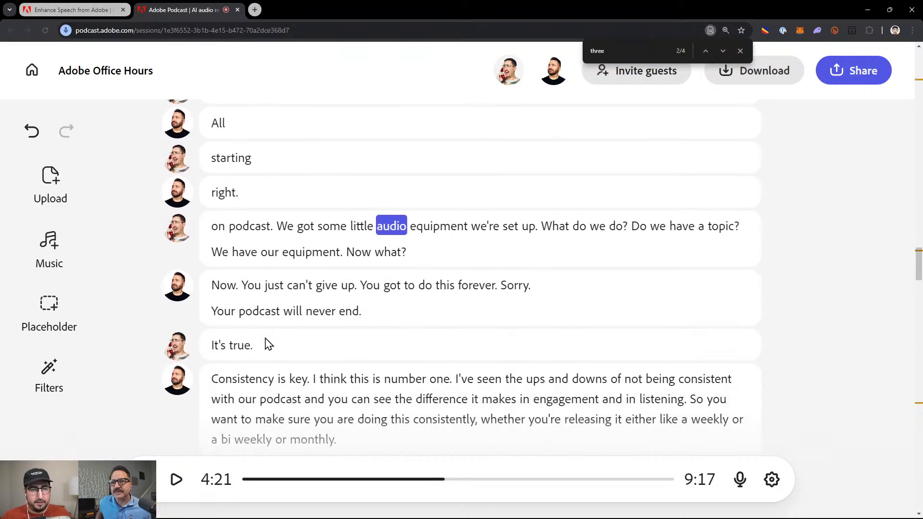
left_click(427, 256)
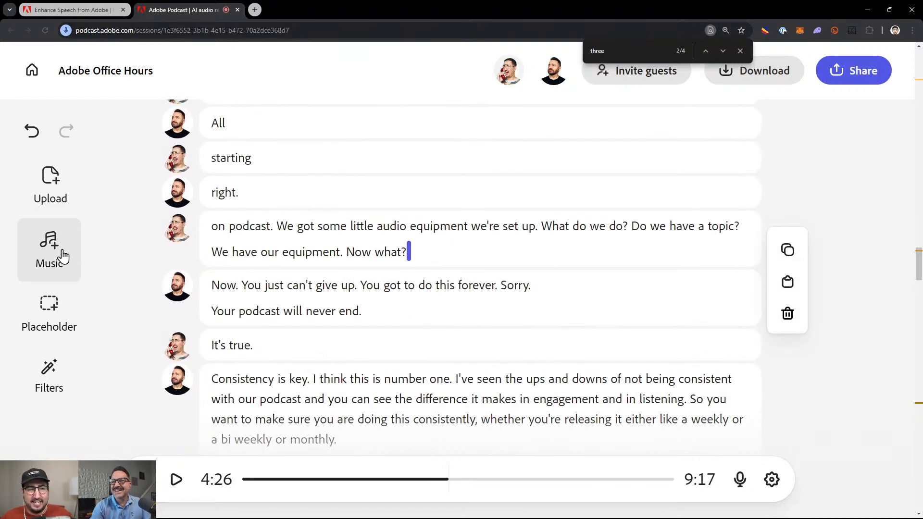
left_click(62, 257)
scroll(103, 294, "down", 5)
left_click(120, 260)
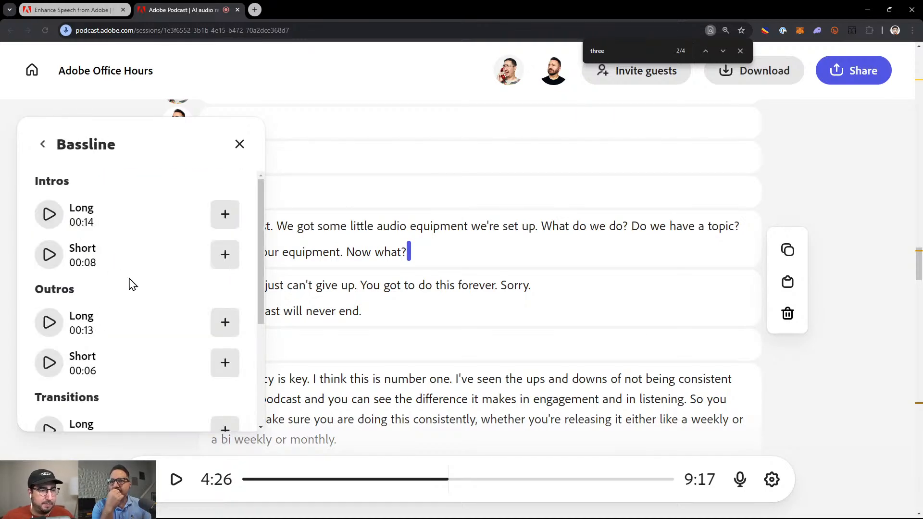
scroll(130, 298, "down", 2)
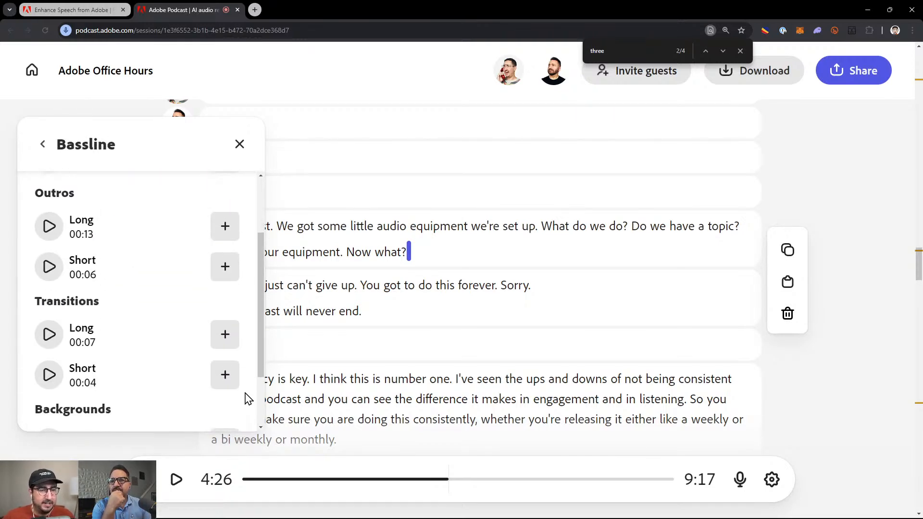
left_click(225, 375)
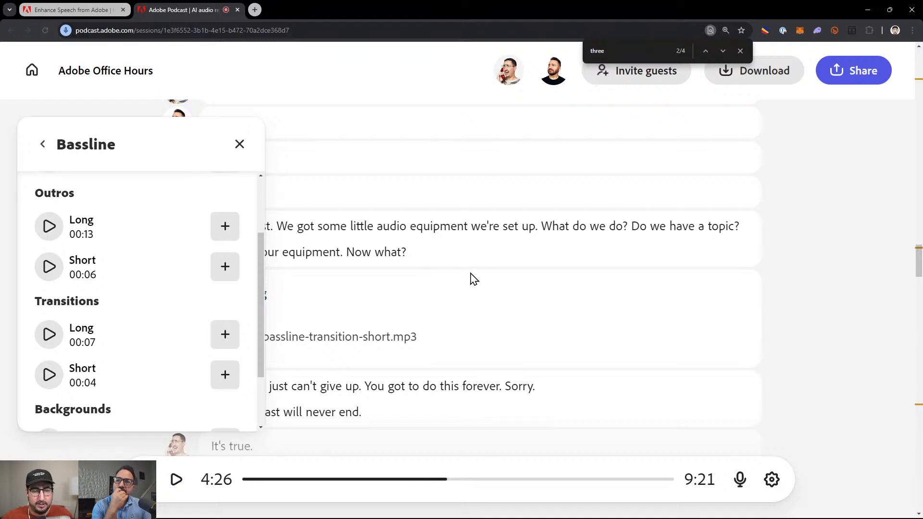
Turn on fade in for the bassline-transition-short.mp3 clip.
left_click(743, 289)
left_click(743, 288)
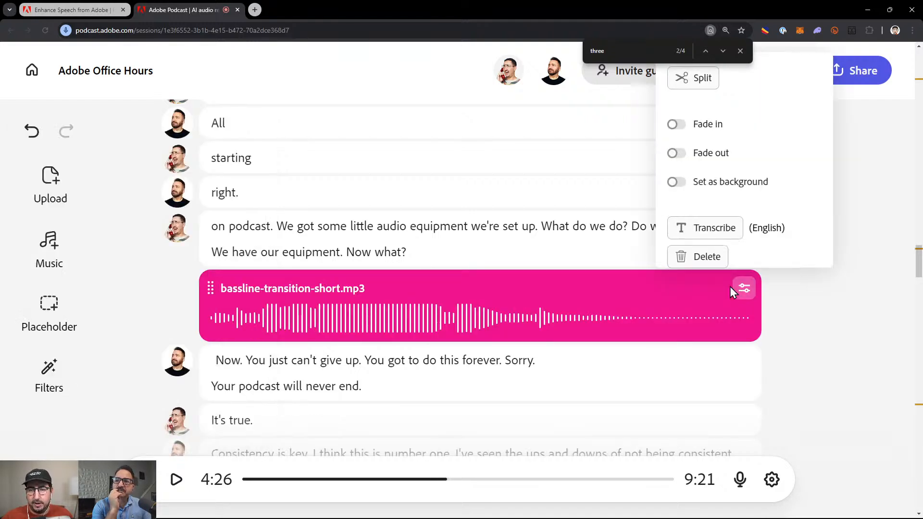
left_click(675, 124)
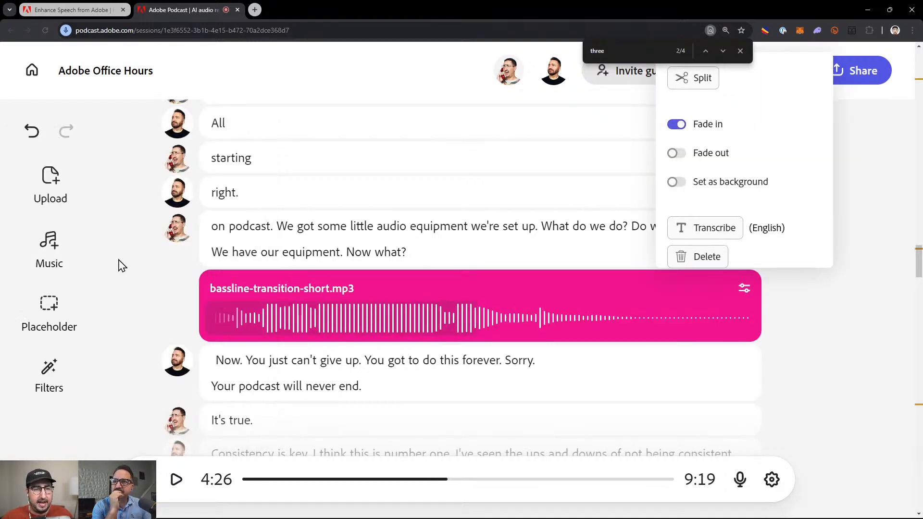
Play from the word "All" through the bassline transition to hear its fade in, then pause.
left_click(228, 225)
left_click(217, 126)
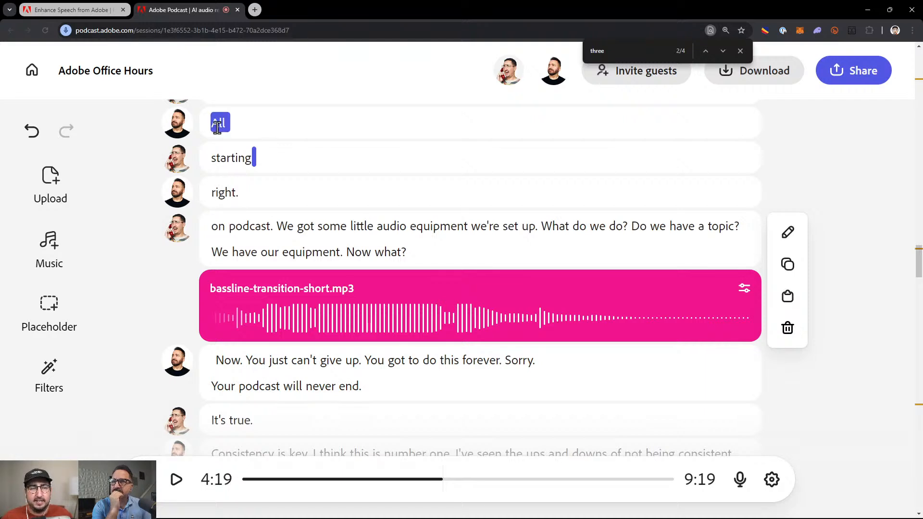
left_click(176, 479)
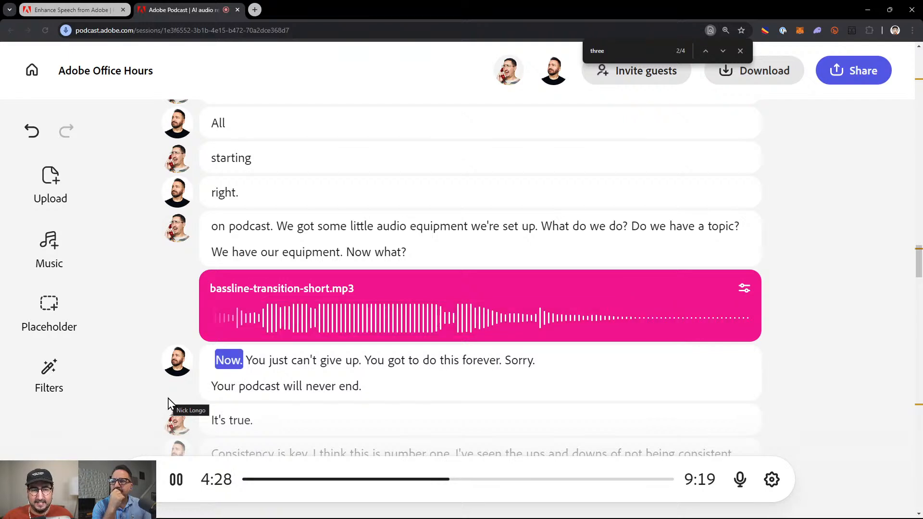
left_click(176, 479)
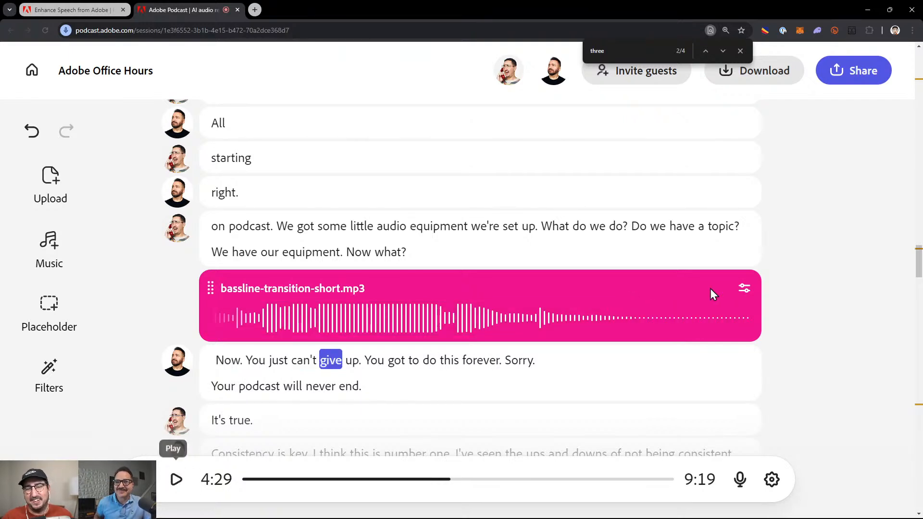
Turn off fade in for the bassline-transition-short.mp3 clip and replay from "Now what?".
left_click(745, 288)
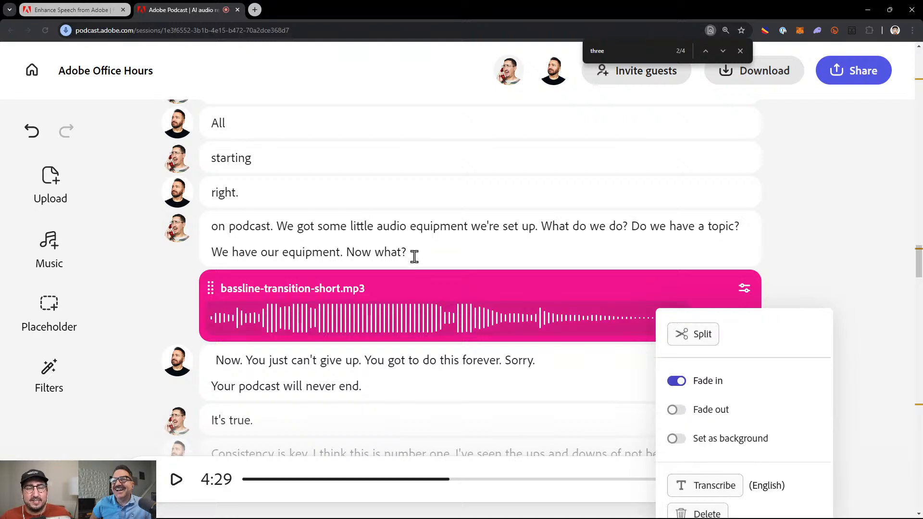
double_click(356, 253)
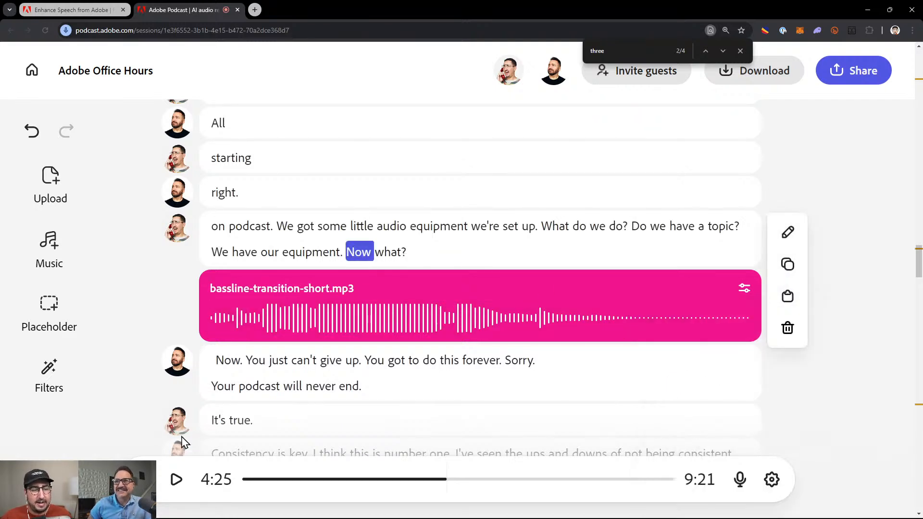
left_click(176, 480)
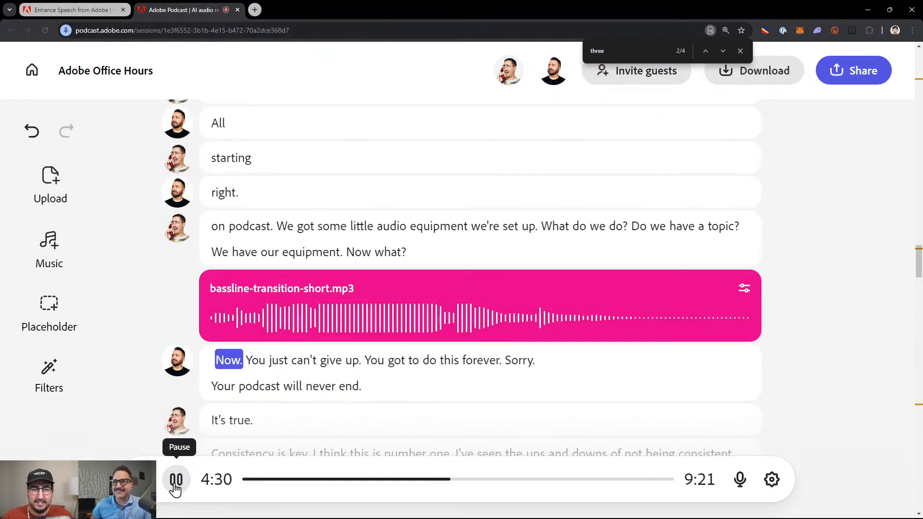
Pause the playback and search the transcript for "four".
left_click(175, 479)
scroll(336, 265, "down", 4)
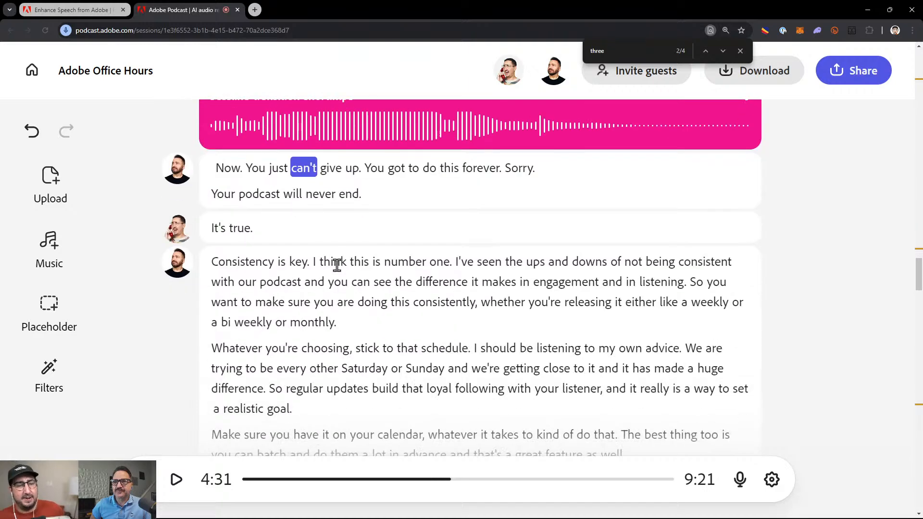
scroll(337, 265, "down", 3)
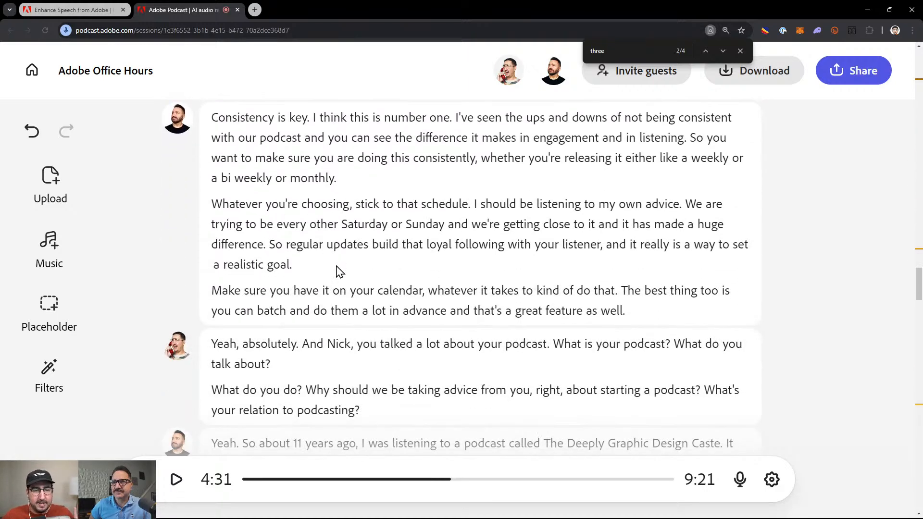
scroll(336, 272, "down", 2)
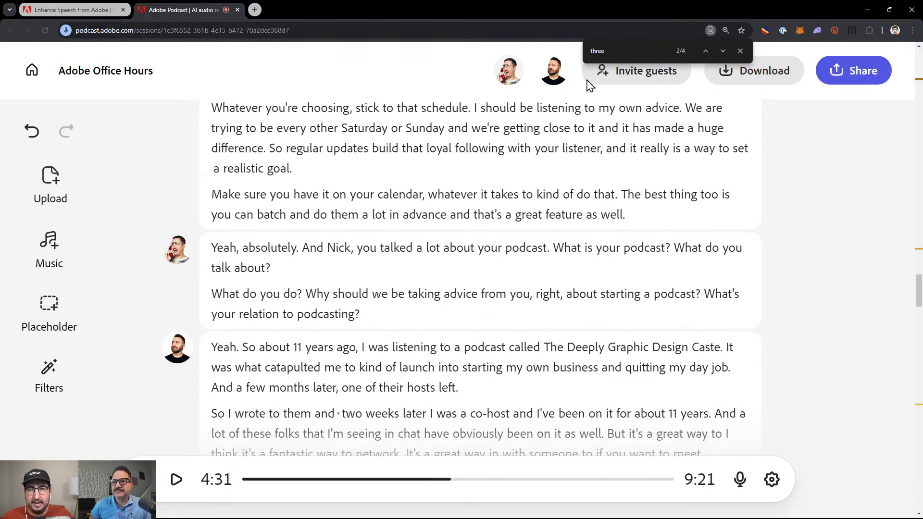
key("ctrl+f")
type("four")
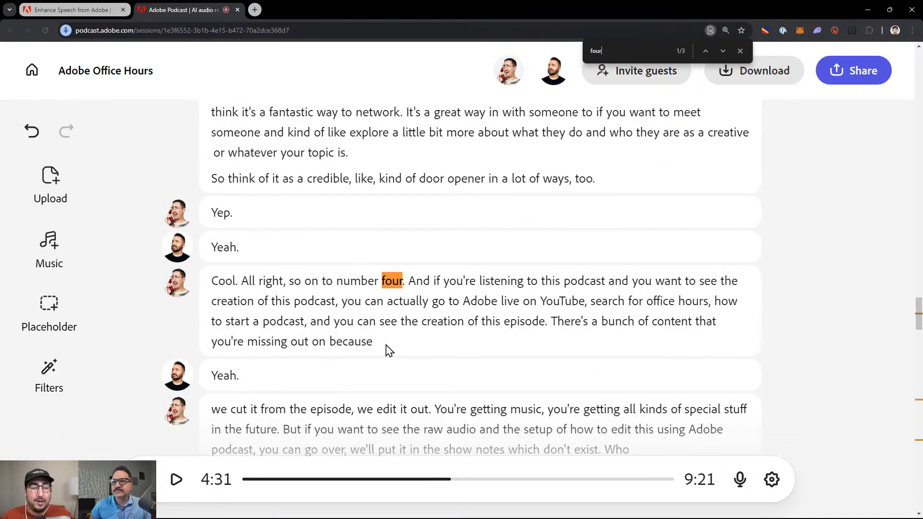
Read through the transcript after "so on to number four" to examine the off-topic talk that follows it.
scroll(402, 347, "down", 3)
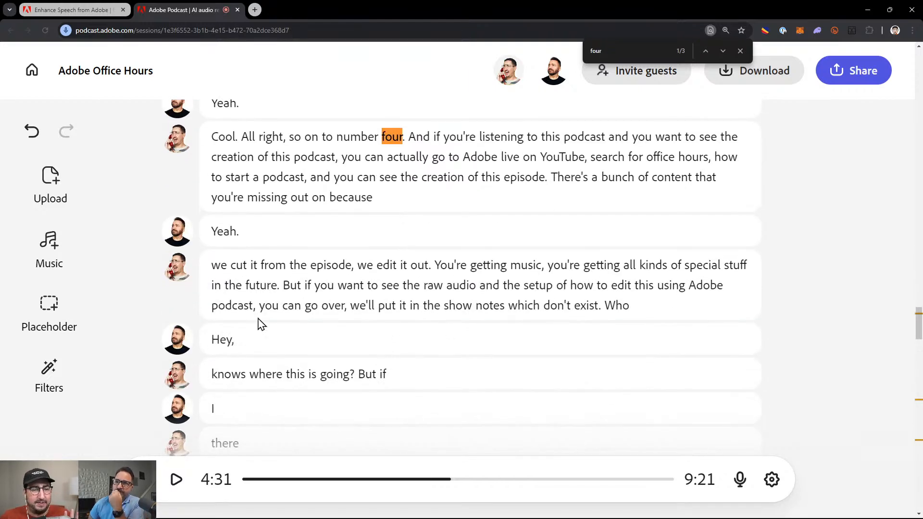
scroll(325, 301, "down", 3)
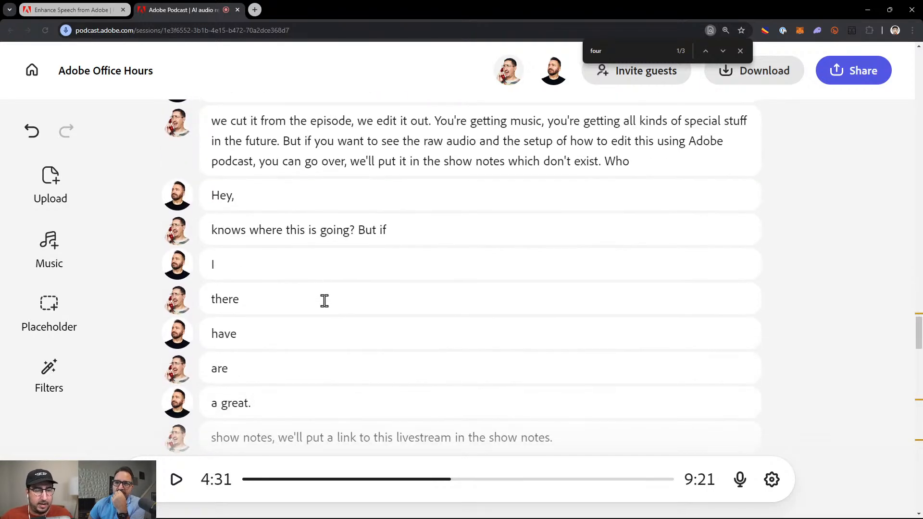
scroll(324, 301, "down", 2)
scroll(330, 310, "down", 3)
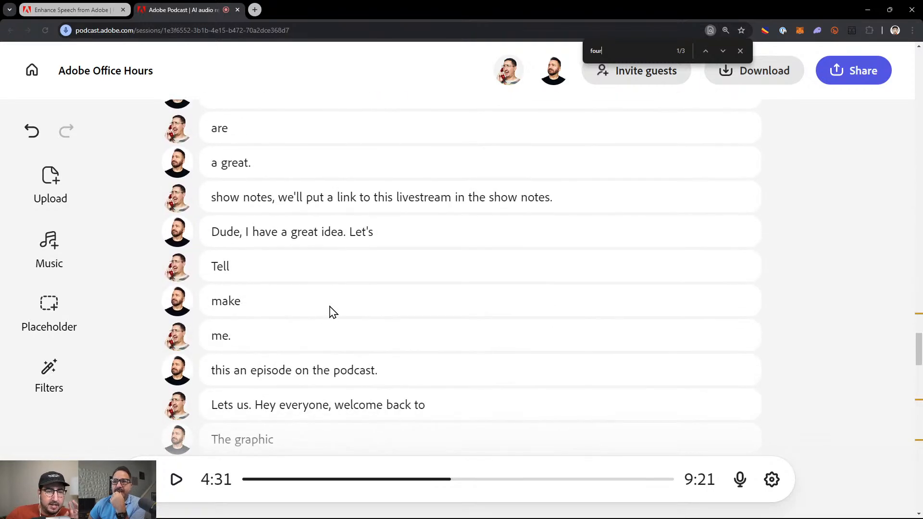
scroll(330, 309, "up", 5)
scroll(298, 291, "up", 1)
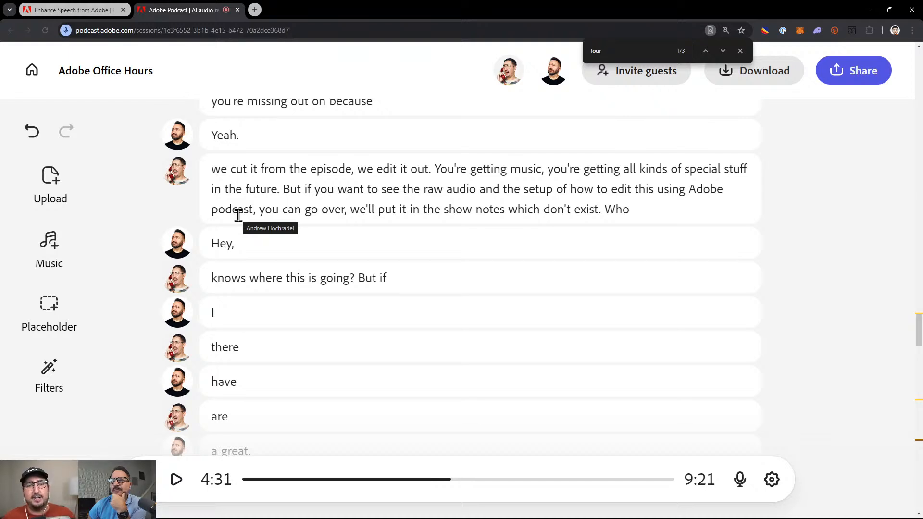
scroll(269, 193, "up", 2)
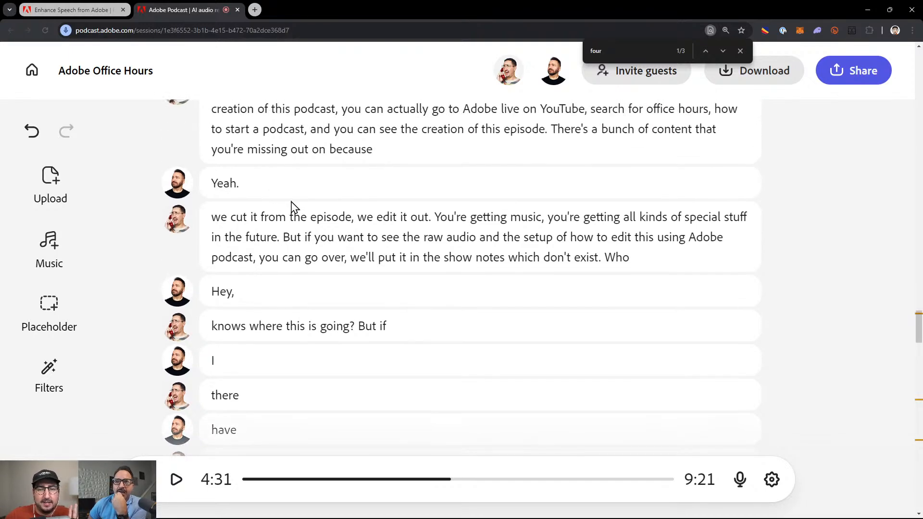
scroll(294, 221, "up", 1)
scroll(287, 232, "down", 1)
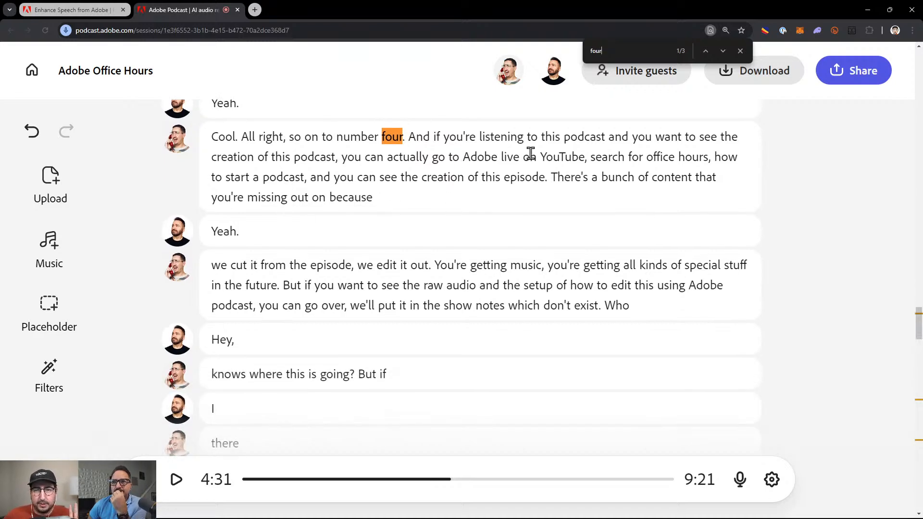
Play from "Cool. All right, so on to number four" into "the creation of this podcast", then pause.
double_click(553, 179)
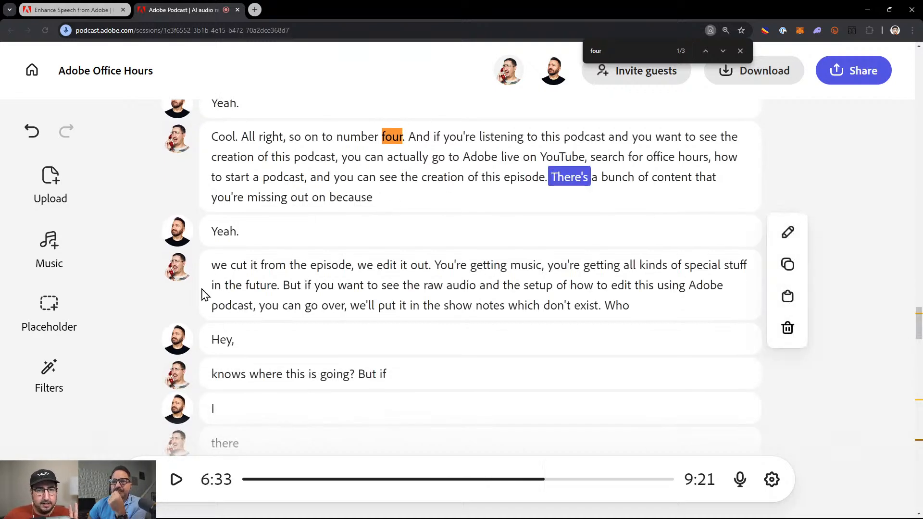
double_click(235, 140)
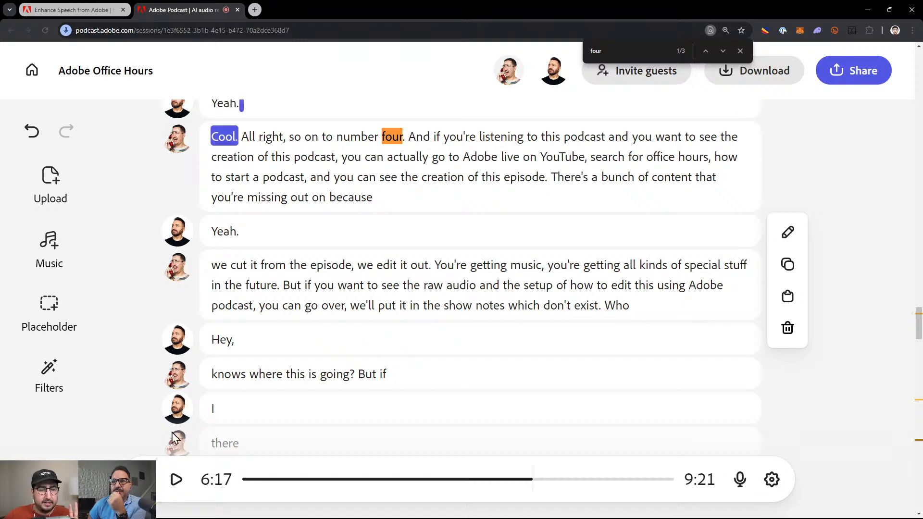
left_click(176, 480)
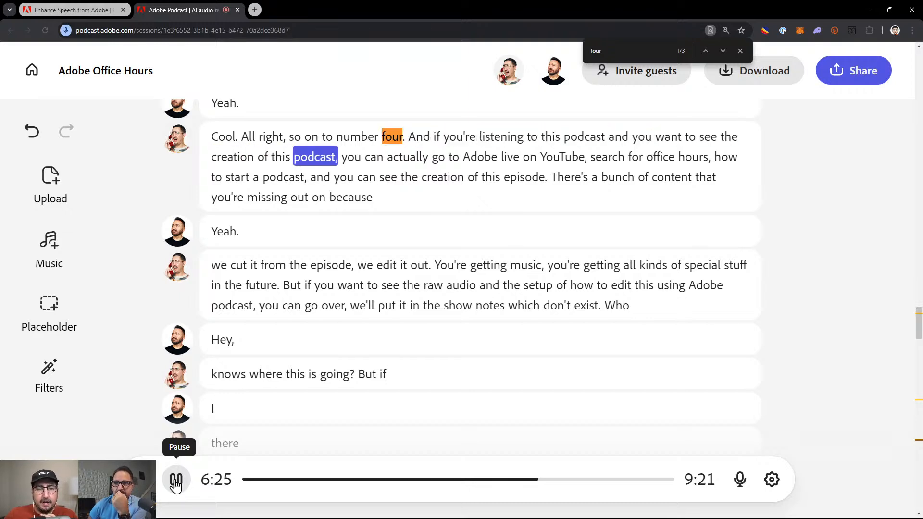
left_click(176, 480)
Delete the off-topic passage from "And if you're listening to this podcast" through "pivot, pivoting." before "Okay. So number".
left_click(427, 138)
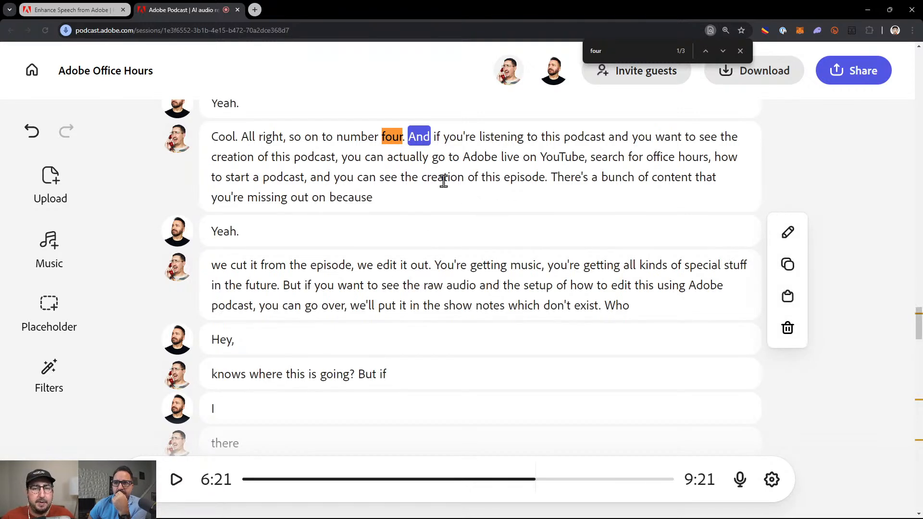
left_click(423, 196)
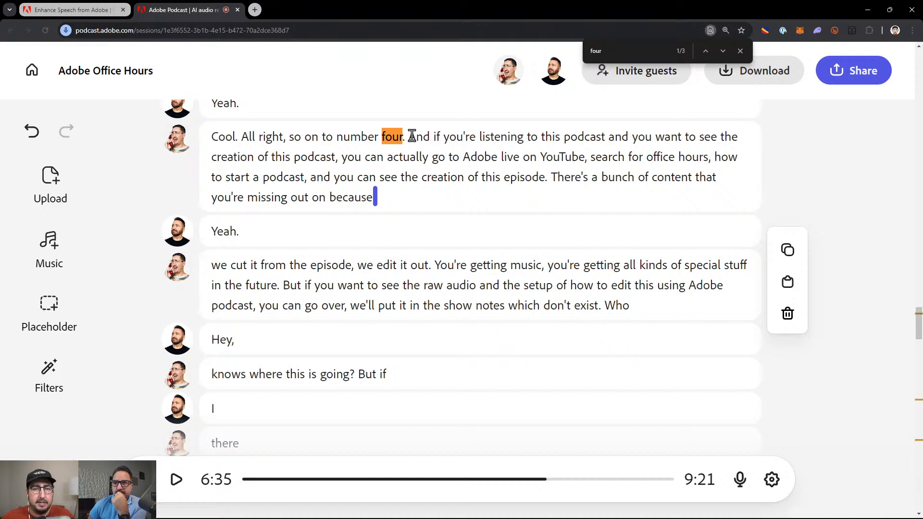
mouse_move(412, 137)
left_mouse_down()
mouse_move(465, 286)
mouse_move(428, 352)
mouse_move(425, 345)
mouse_move(416, 355)
mouse_move(355, 232)
mouse_move(411, 149)
left_mouse_up()
left_click_drag(315, 143, 285, 146)
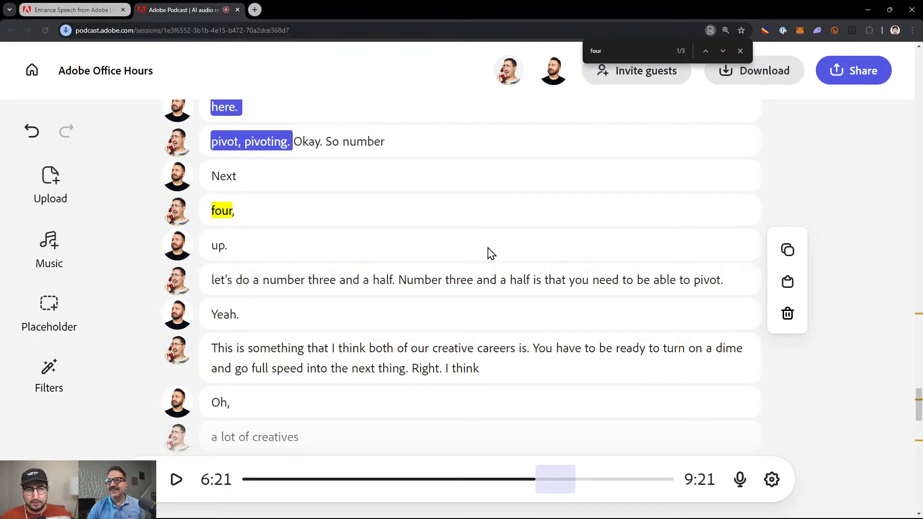
left_click(787, 314)
Play the transcript around the cut, first from after "Okay. So number", then from "All right, so on to number four".
scroll(489, 241, "up", 3)
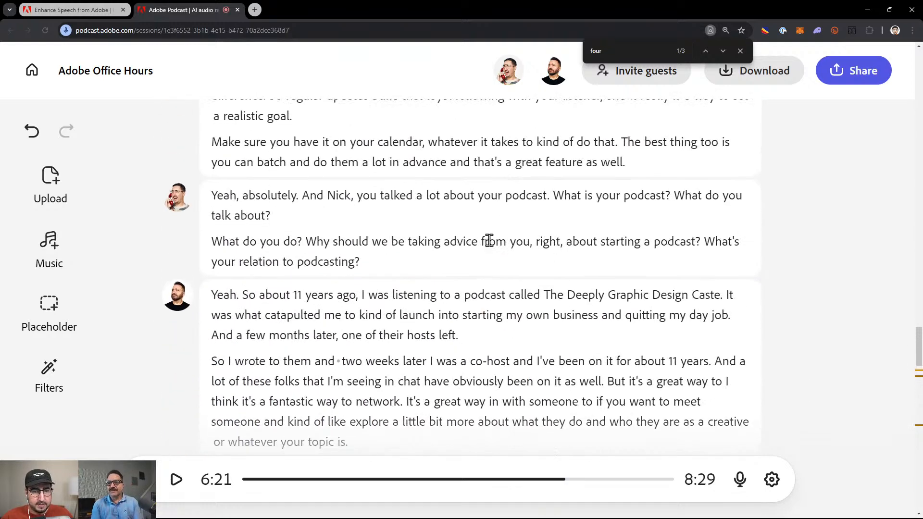
scroll(490, 241, "down", 4)
scroll(493, 246, "up", 3)
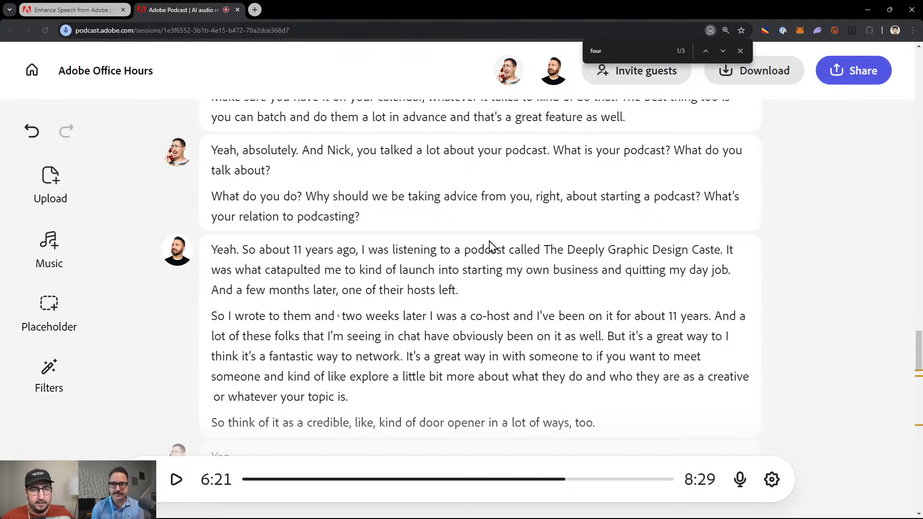
scroll(490, 246, "down", 3)
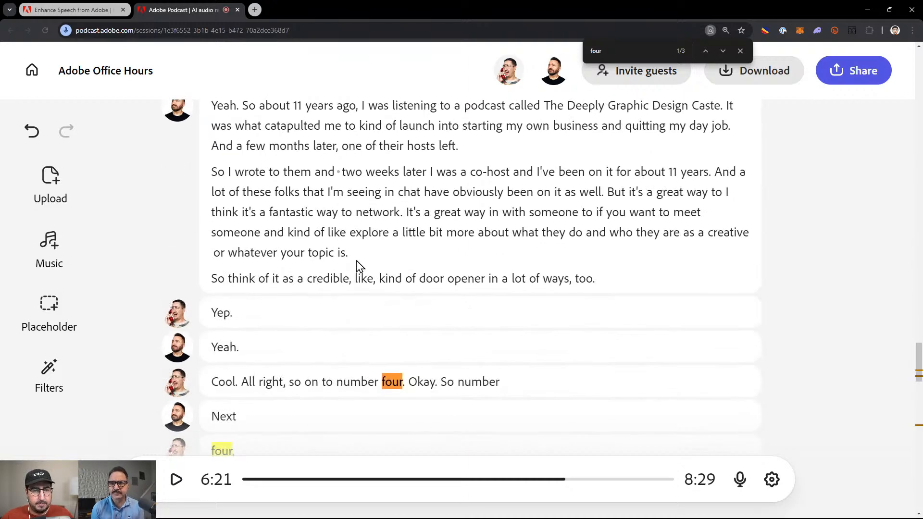
scroll(359, 267, "down", 4)
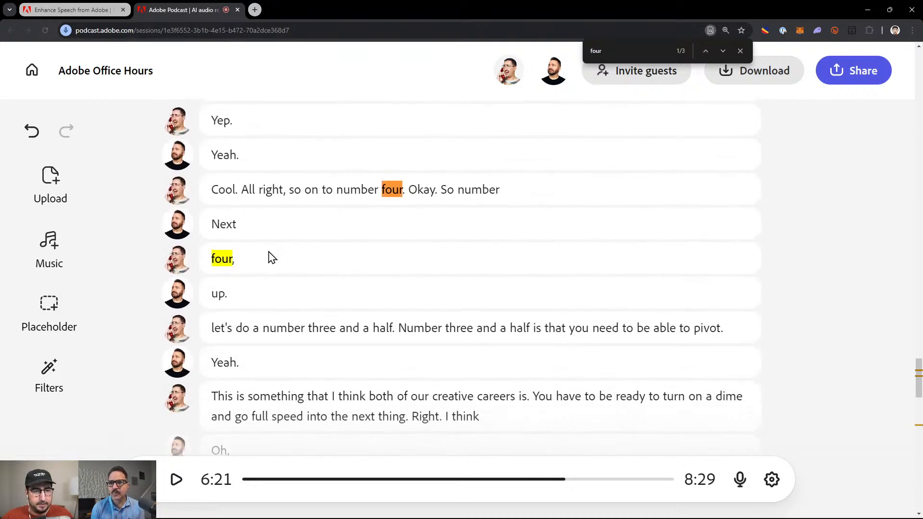
left_click_drag(253, 242, 502, 189)
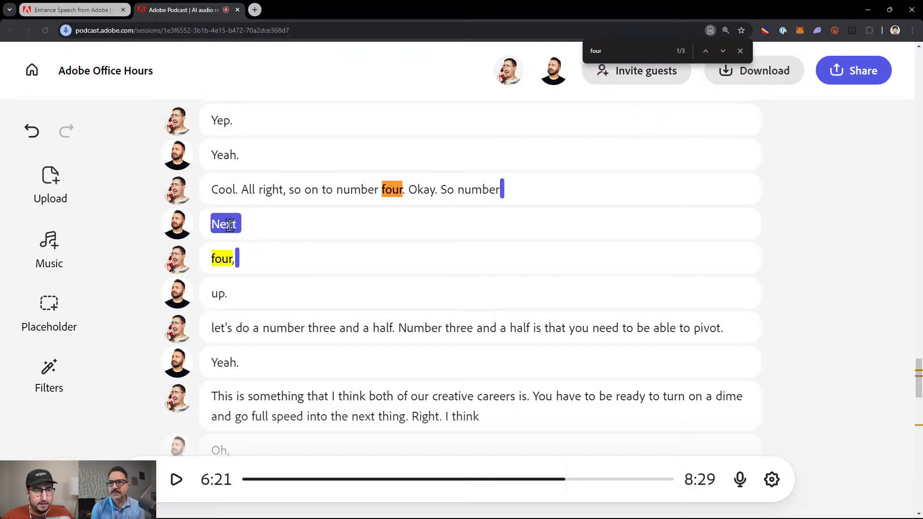
left_click(176, 480)
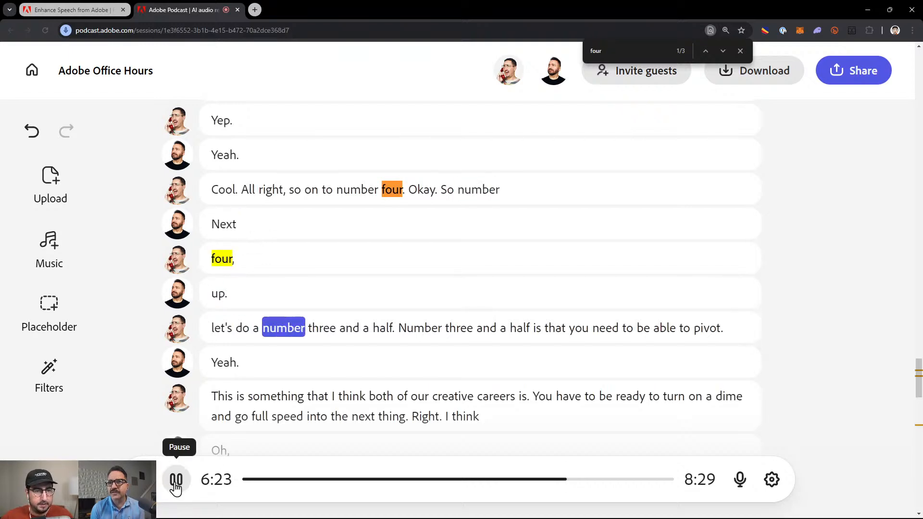
left_click(176, 479)
left_click(264, 188)
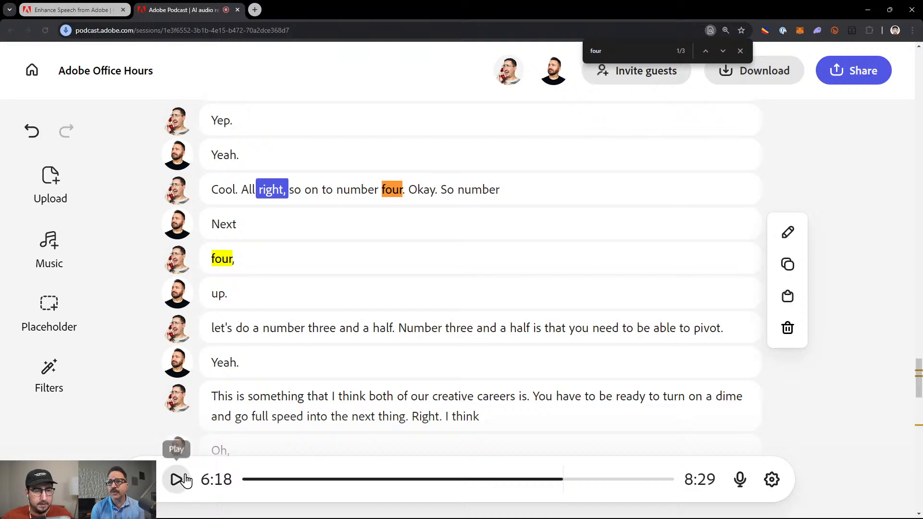
left_click(177, 481)
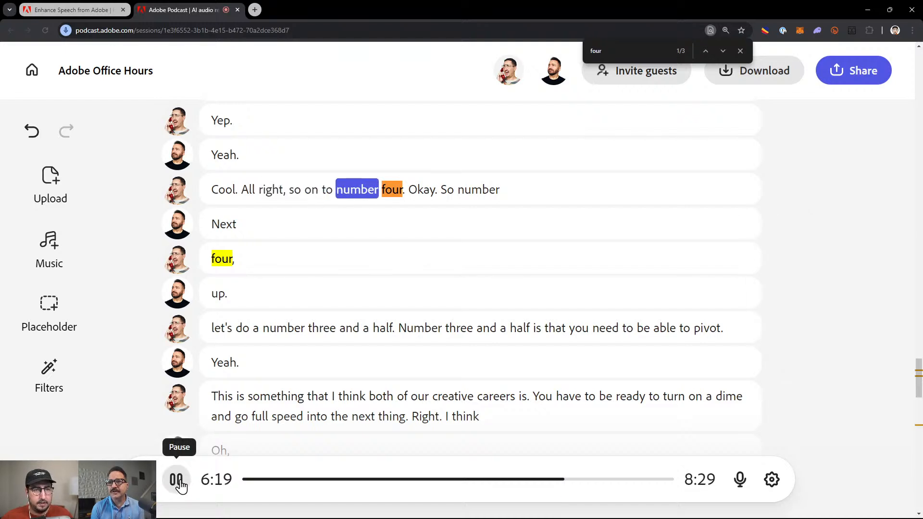
left_click(177, 480)
Record an aside of about 20 seconds between "Yep." and "Cool. All right", in place of "Yeah.", telling listeners where to find the whole livestream.
scroll(288, 265, "up", 3)
left_click(272, 302)
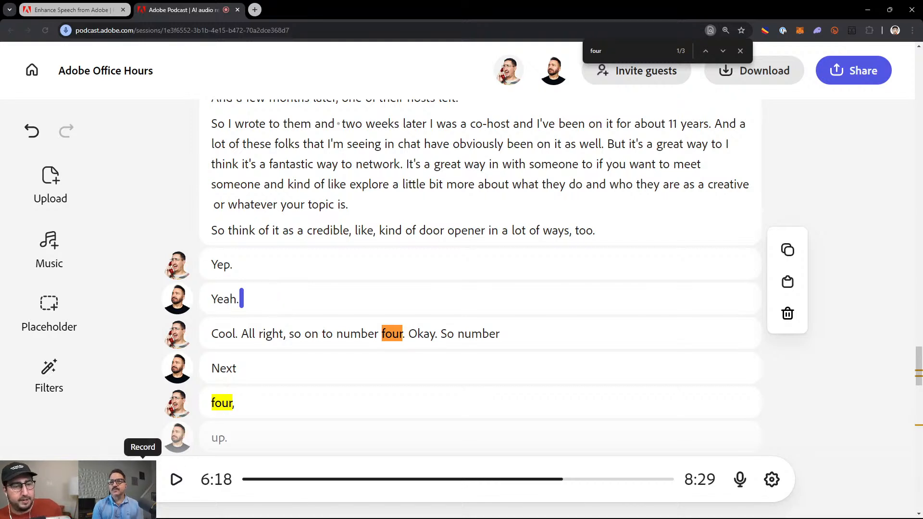
left_click(143, 463)
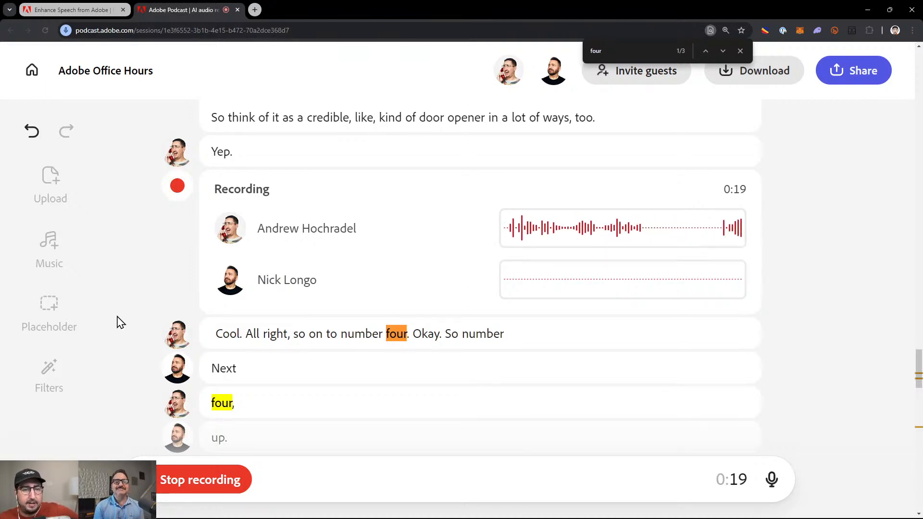
left_click(205, 480)
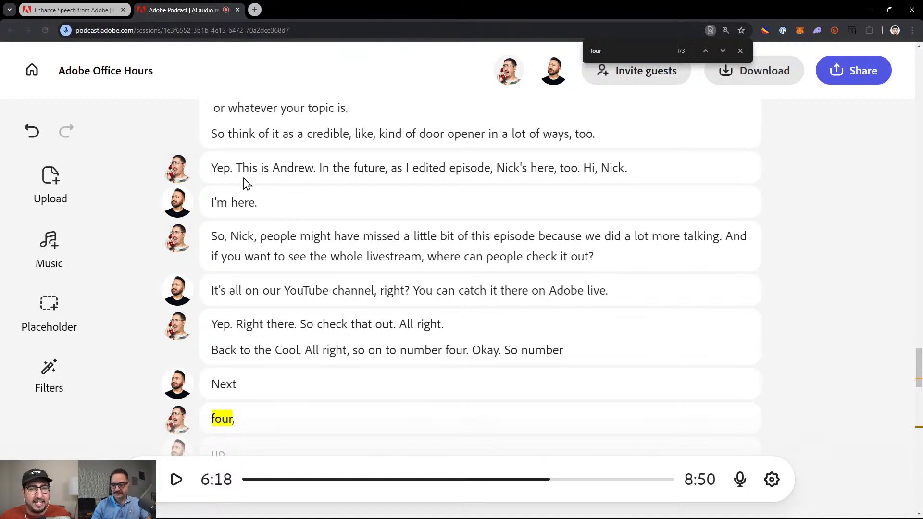
Play from "So think of it as a credible" into the start of the newly recorded aside, then pause.
scroll(242, 212, "up", 2)
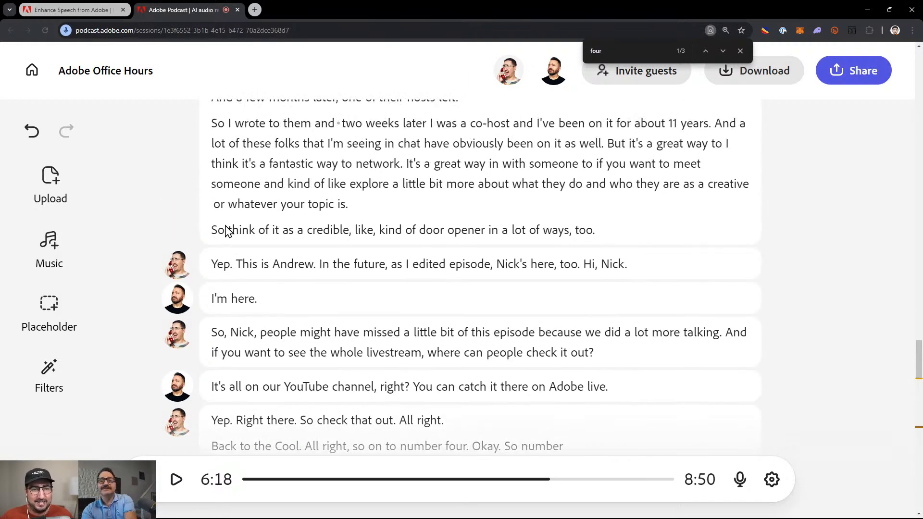
double_click(227, 231)
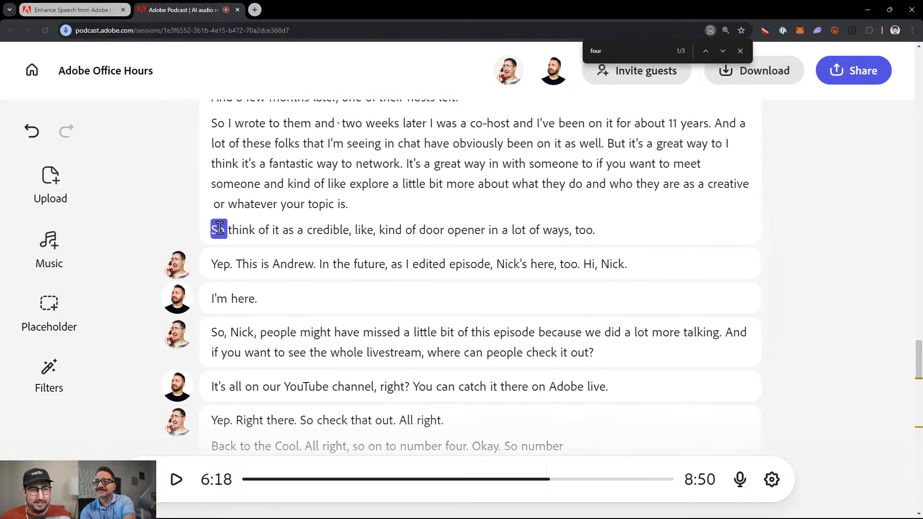
left_click(178, 479)
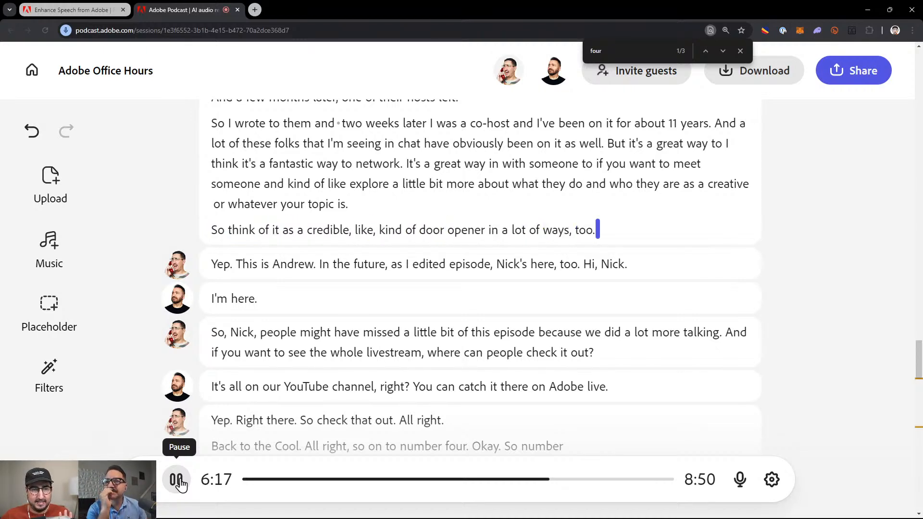
left_click(178, 480)
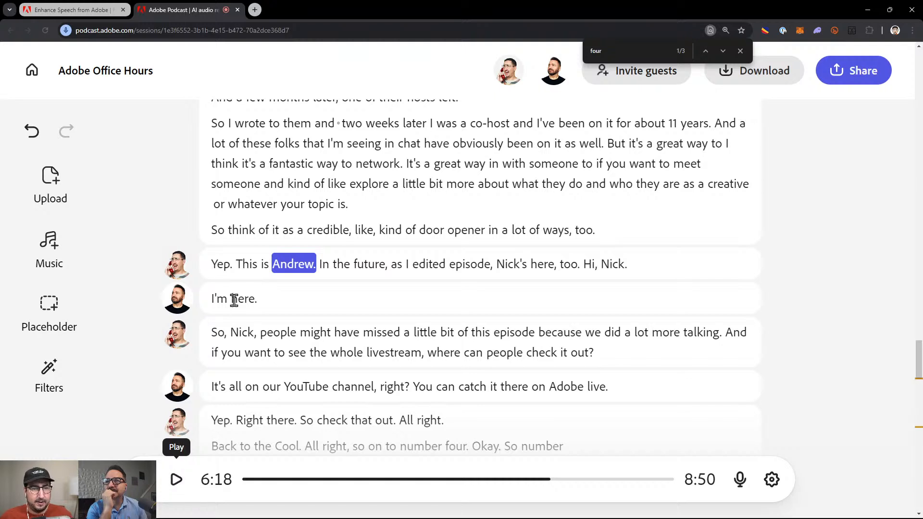
left_click(236, 272)
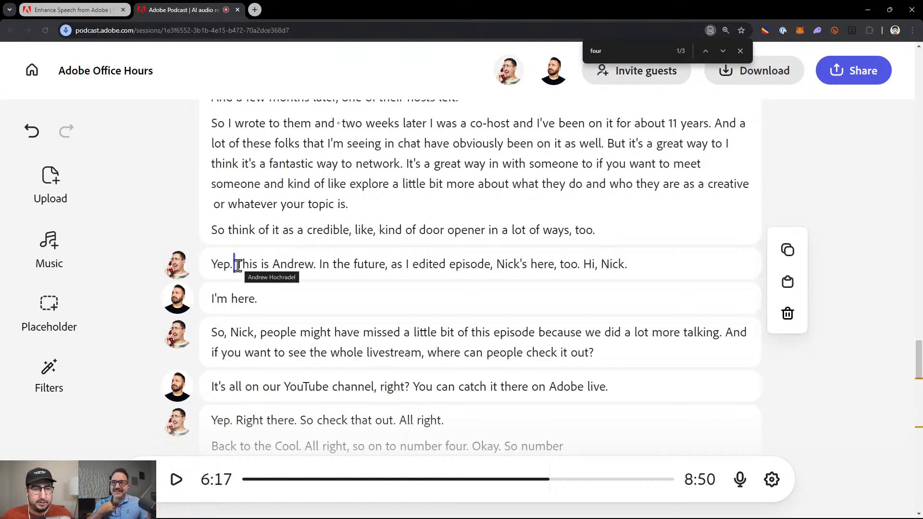
left_click(62, 255)
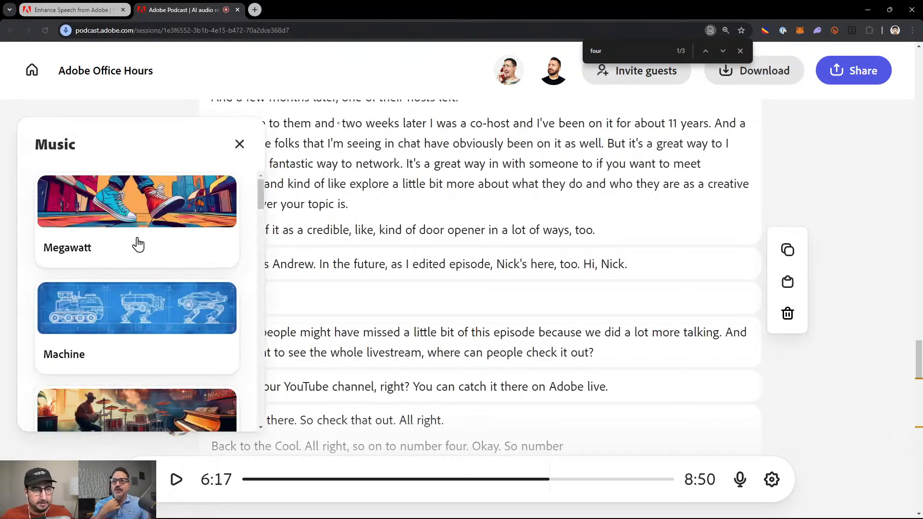
left_click(329, 251)
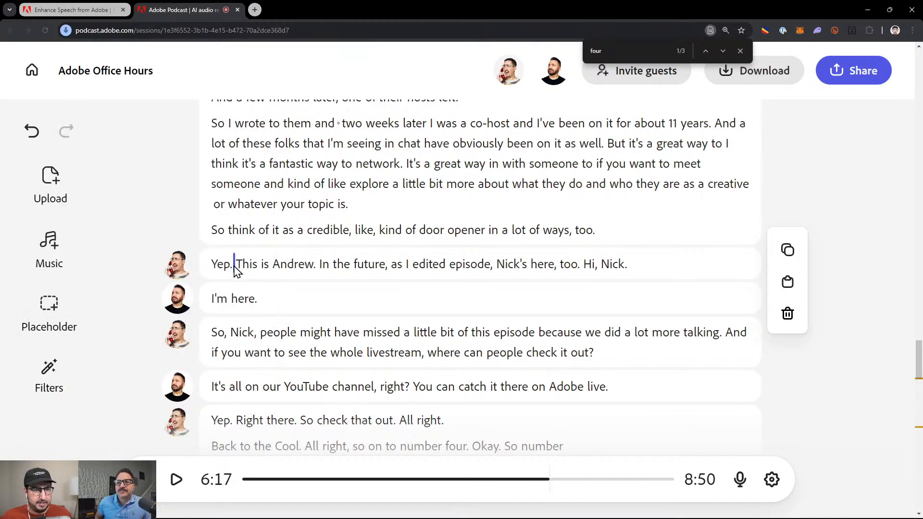
Delete "Yep." from the start of the recorded aside and insert the short Fuzz transition after "in a lot of ways, too.".
left_click_drag(237, 268, 216, 269)
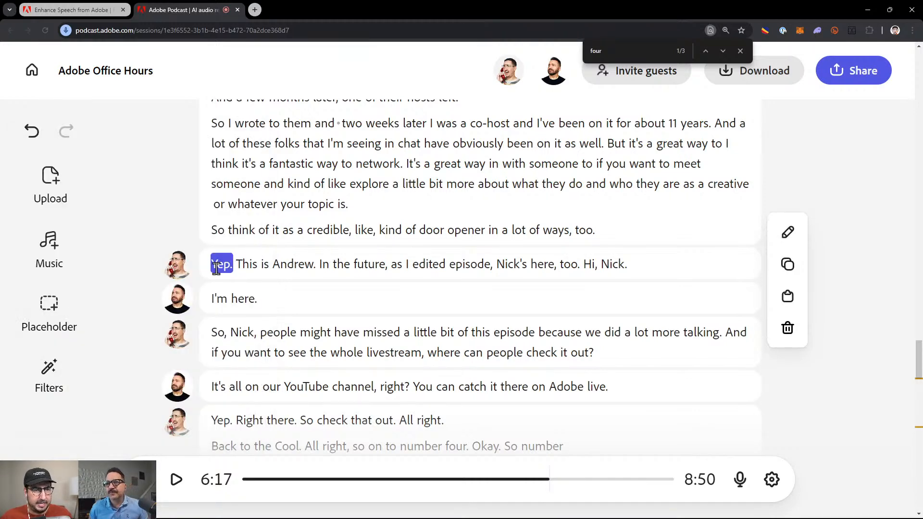
left_click(780, 332)
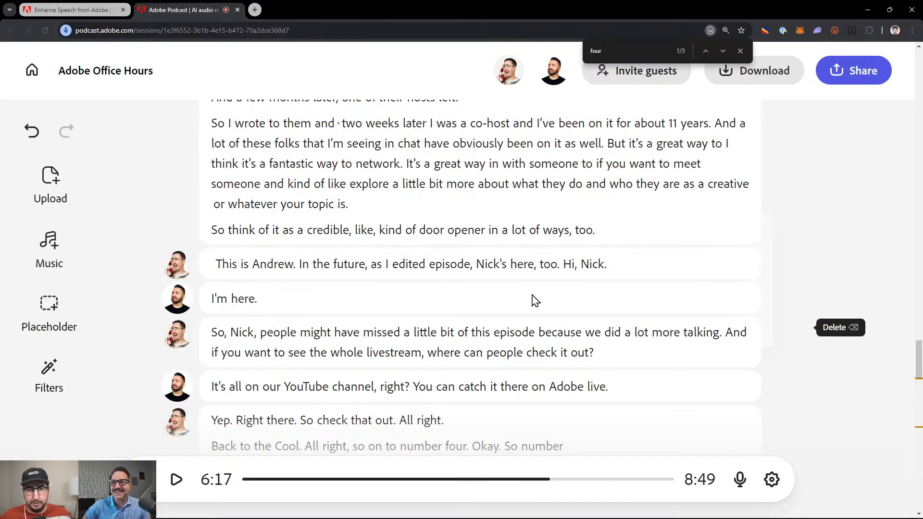
left_click(595, 234)
left_click(76, 254)
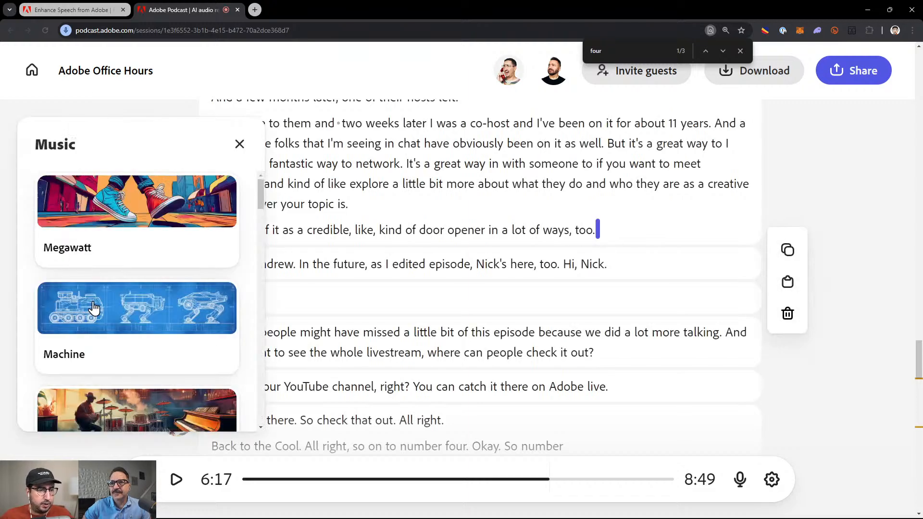
scroll(92, 309, "down", 15)
left_click(124, 302)
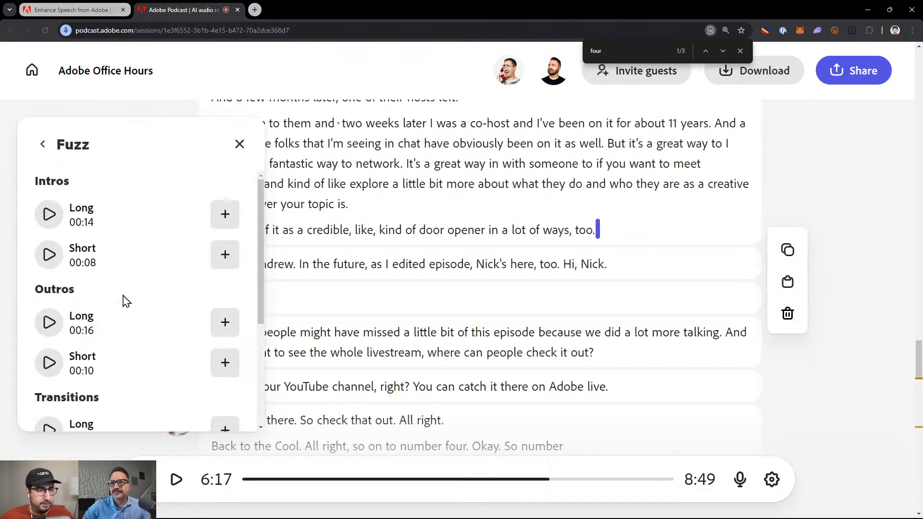
scroll(123, 301, "down", 2)
left_click(225, 380)
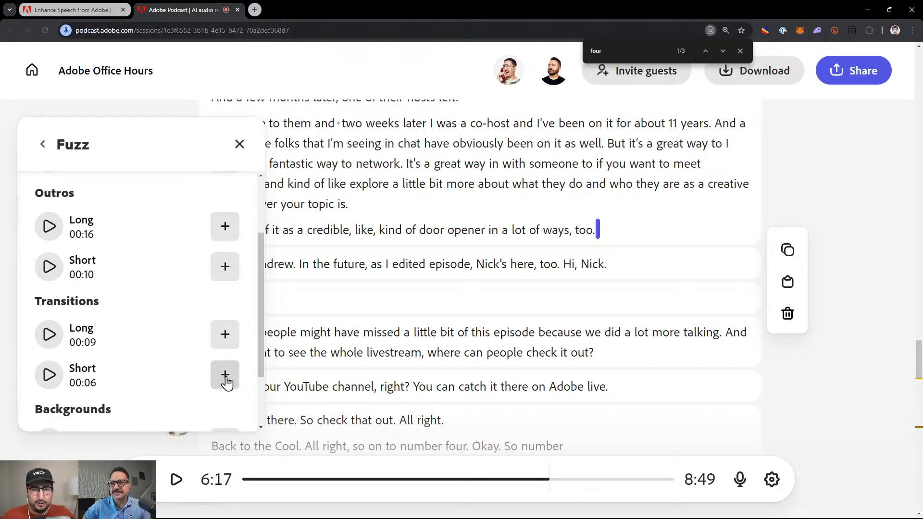
left_click(839, 213)
Insert the short Underworld transition after "So check that out. All right." at the end of the recorded aside.
scroll(498, 267, "down", 6)
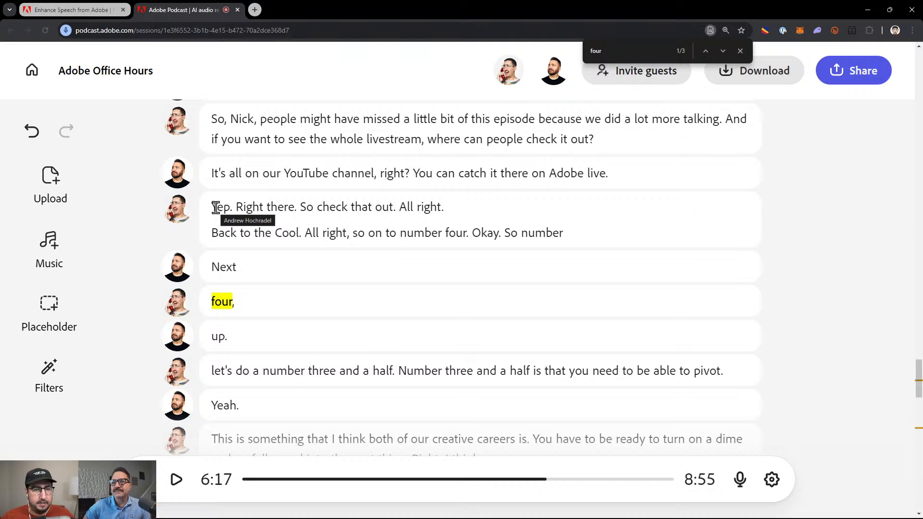
left_click(452, 210)
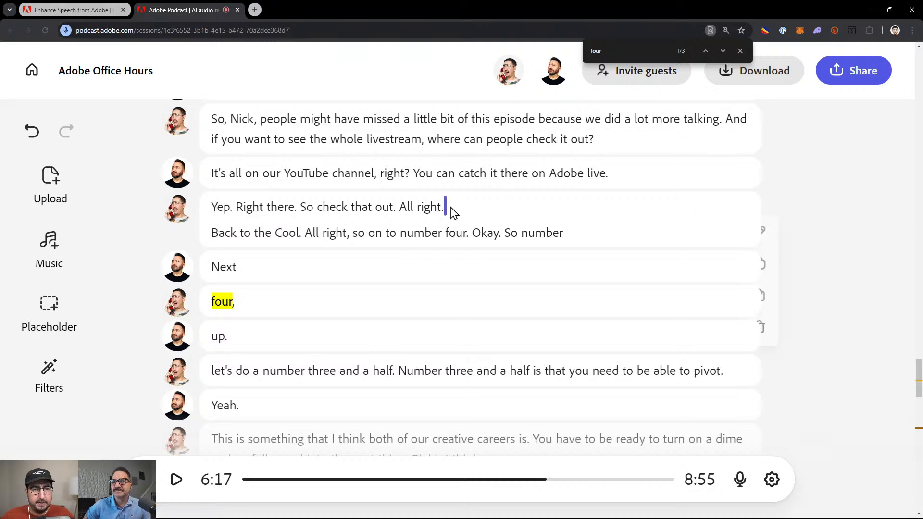
left_click(65, 268)
scroll(125, 289, "down", 5)
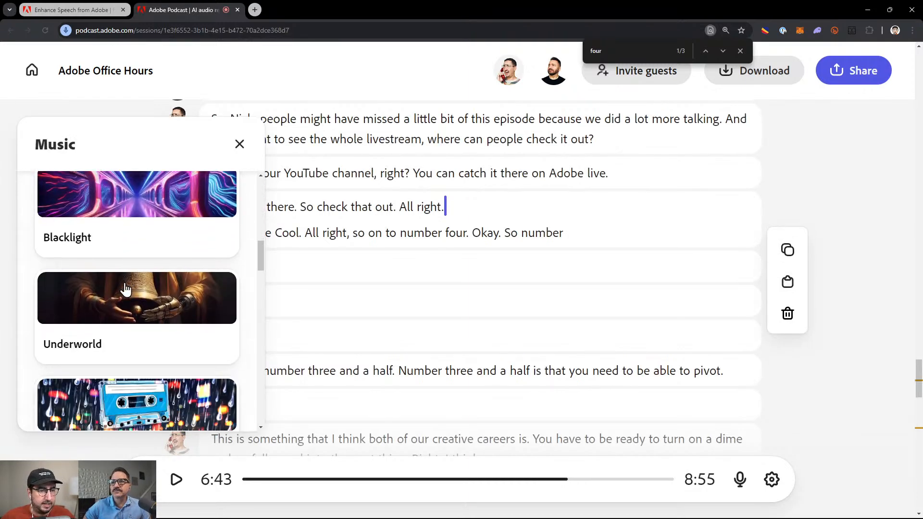
scroll(124, 289, "down", 3)
scroll(129, 277, "up", 2)
left_click(130, 278)
scroll(163, 274, "down", 3)
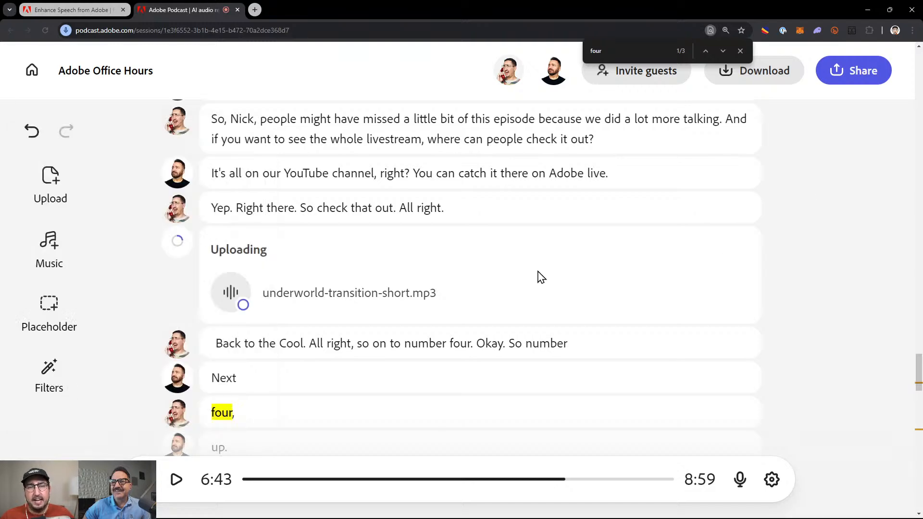
Play from "whatever your topic is" through both transitions and the aside into "so on to number four", then pause.
scroll(541, 277, "up", 3)
scroll(362, 280, "up", 3)
scroll(362, 279, "down", 3)
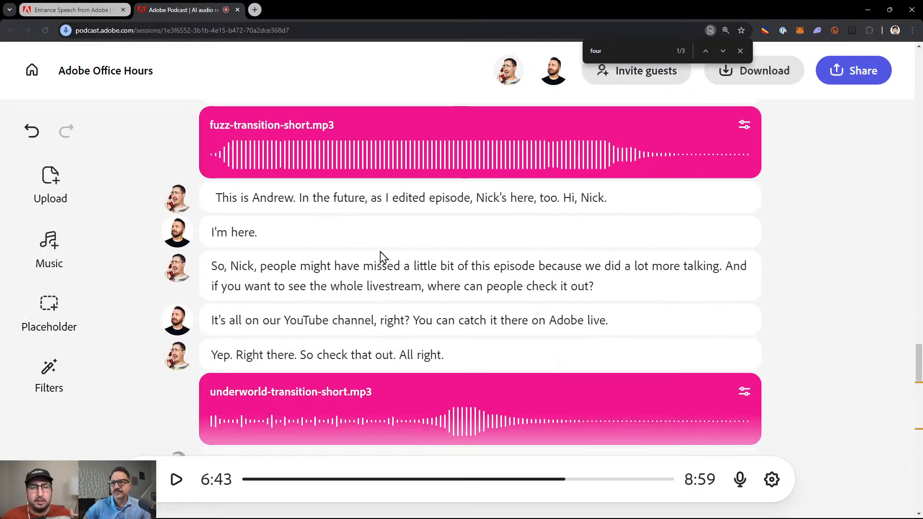
scroll(379, 257, "up", 1)
scroll(292, 133, "up", 2)
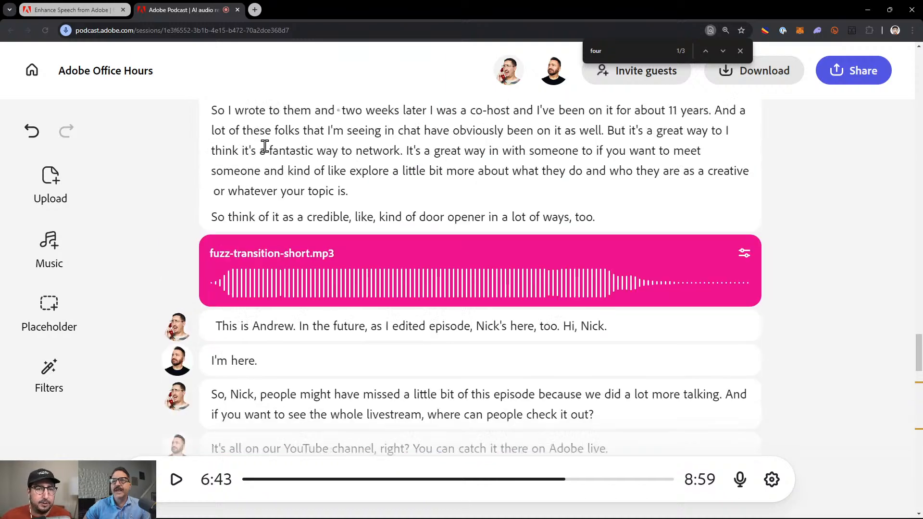
double_click(251, 204)
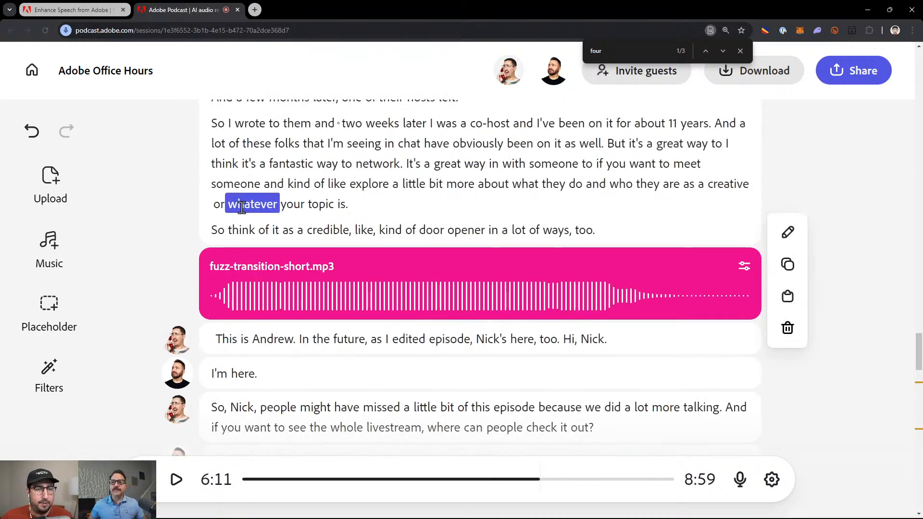
left_click(180, 484)
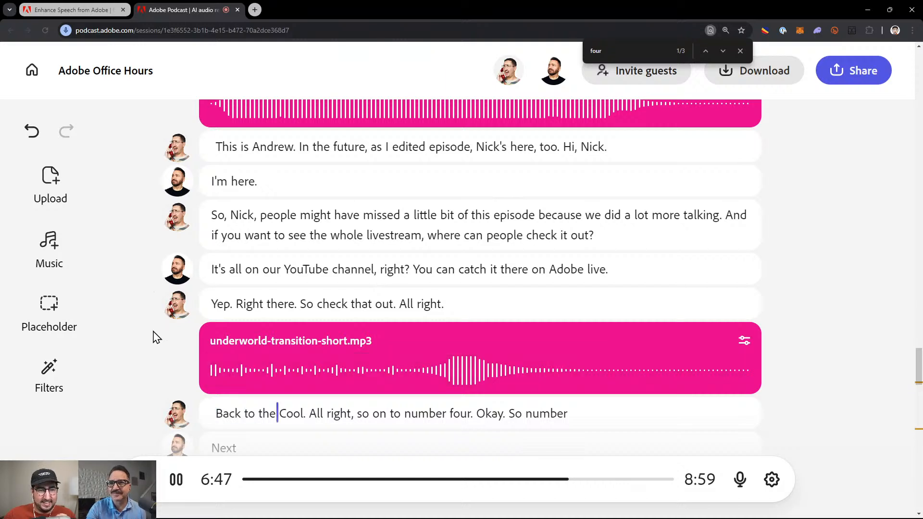
left_click(176, 481)
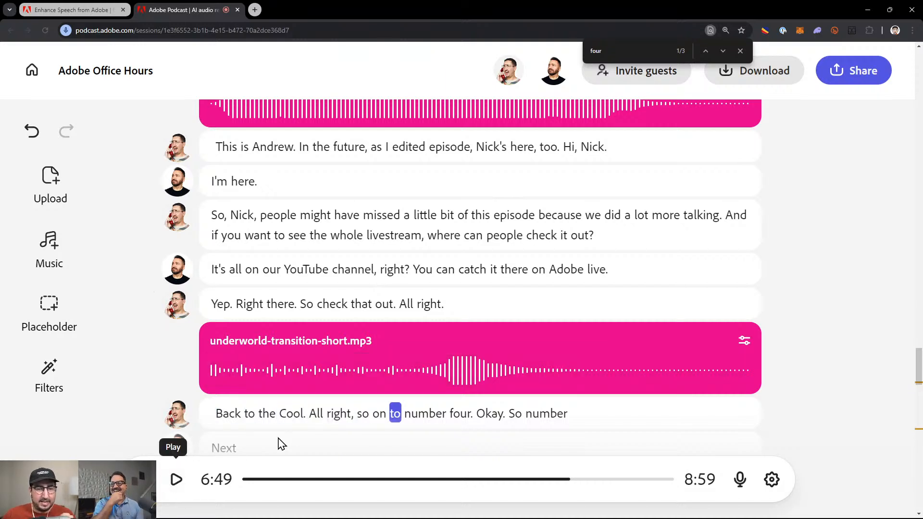
Delete "Back to the Cool. All right," directly after the Underworld transition.
left_click(318, 414)
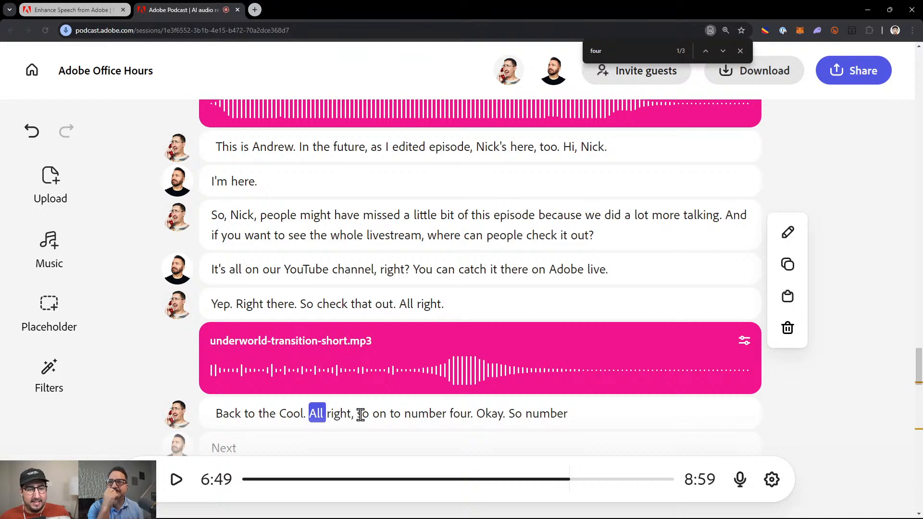
mouse_move(361, 415)
left_mouse_down()
mouse_move(214, 422)
mouse_move(355, 417)
left_mouse_up()
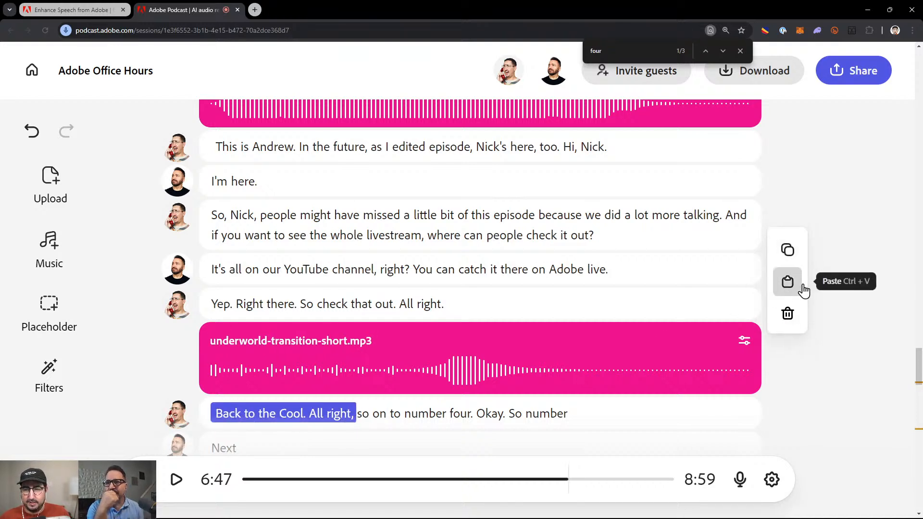
left_click(788, 315)
Play from the end of "So check that out. All right." through the Underworld transition to "number four", then pause.
left_click(476, 312)
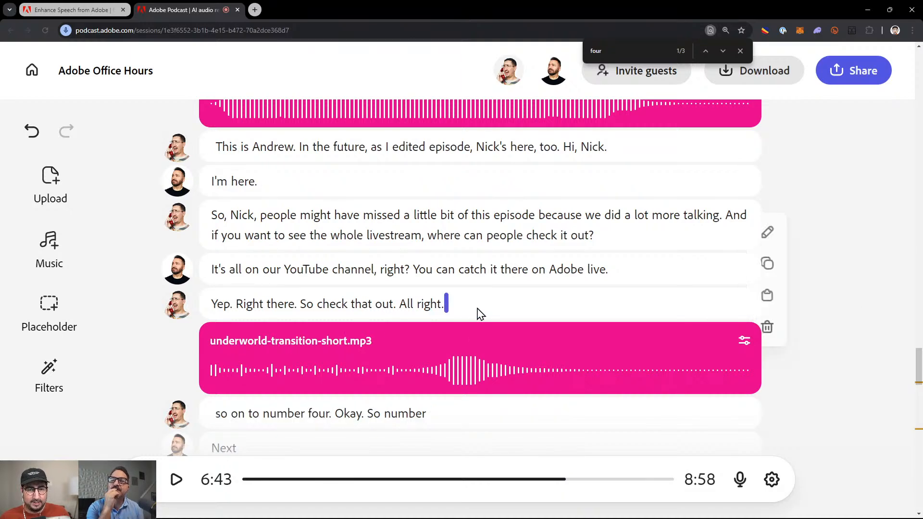
left_click(176, 480)
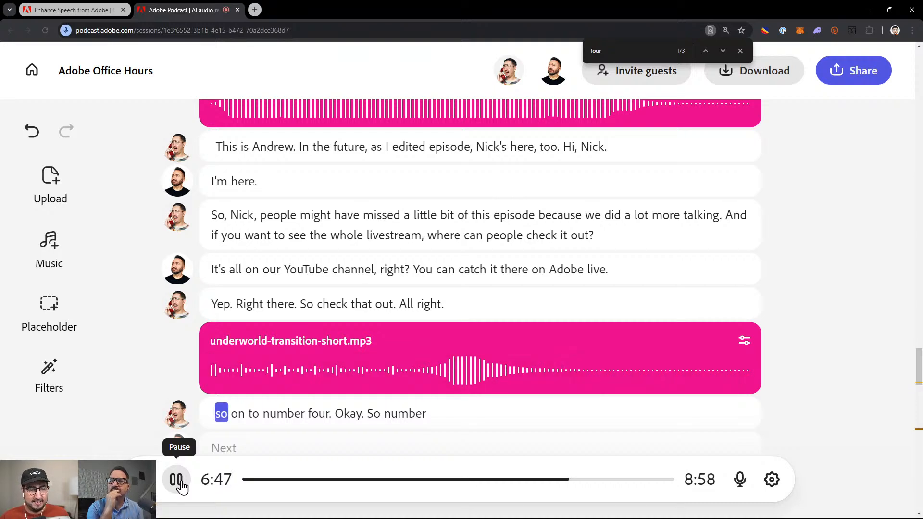
left_click(180, 482)
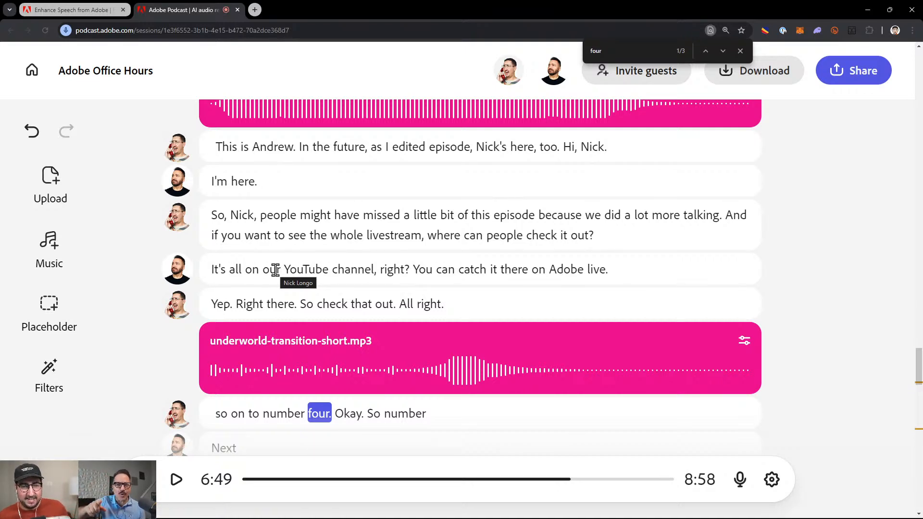
View the Enhance Speech filter for the recorded aside, then return to its transcript without changing the filter.
double_click(291, 215)
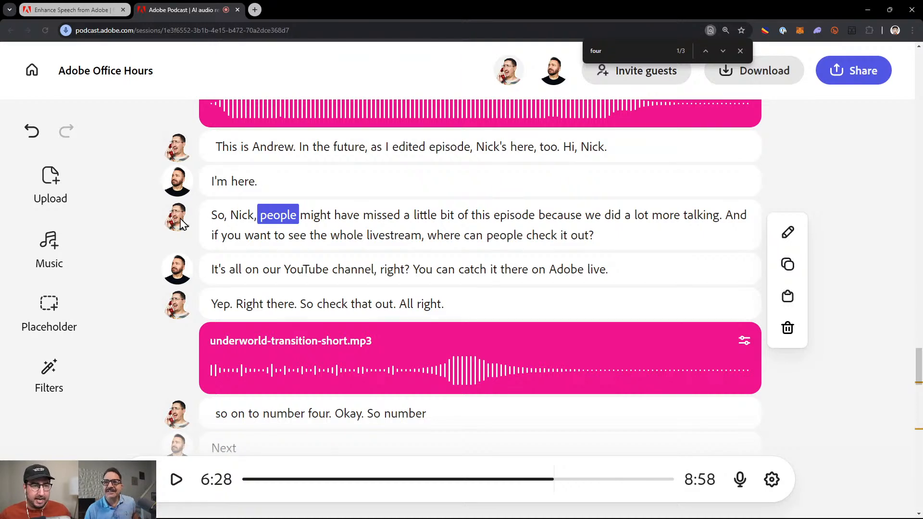
left_click(46, 387)
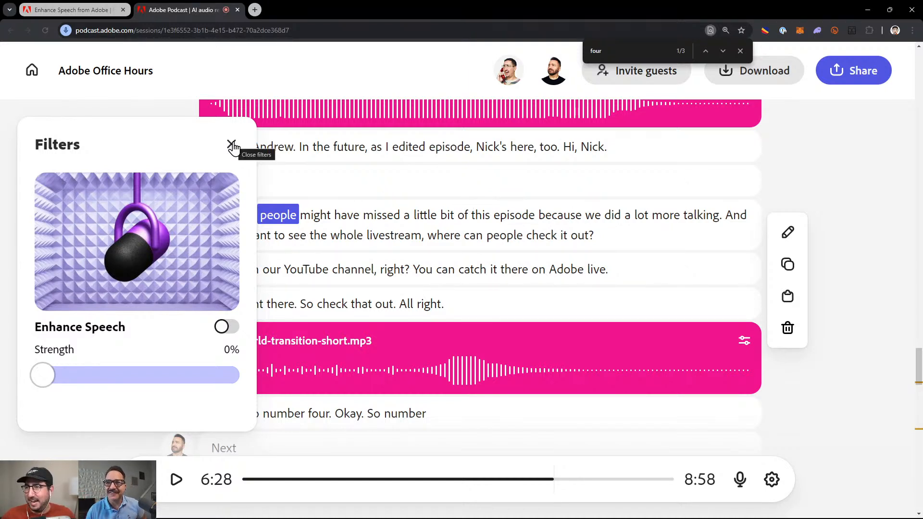
left_click(497, 235)
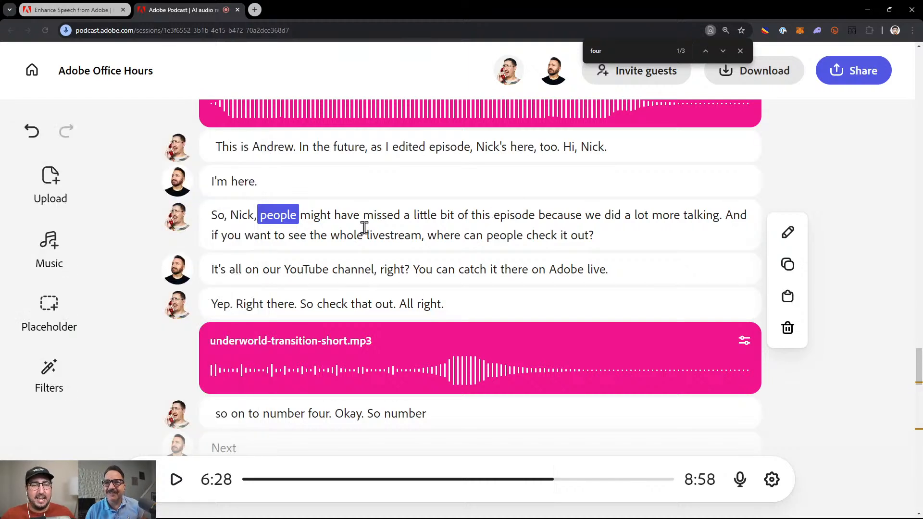
left_click(312, 238)
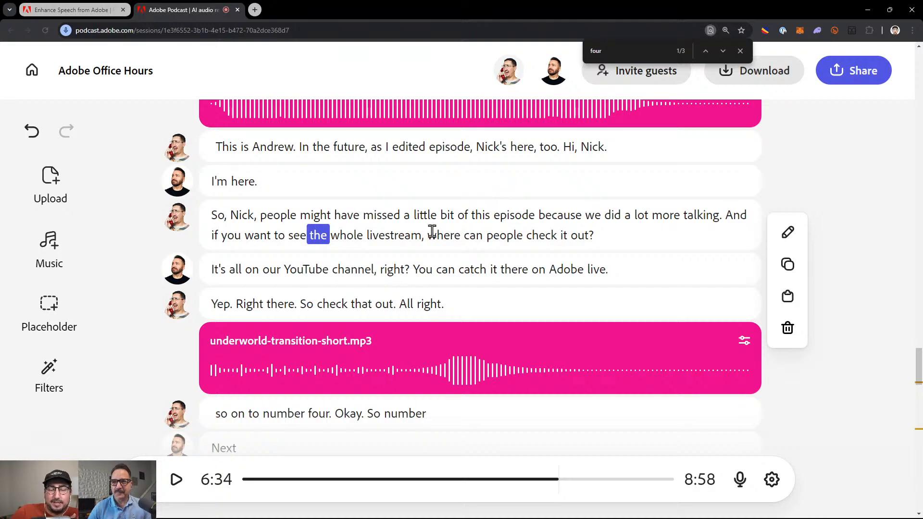
Look through the remaining transcript to its end, then back to the passage about engaging with the audience.
scroll(522, 233, "down", 4)
scroll(392, 212, "down", 8)
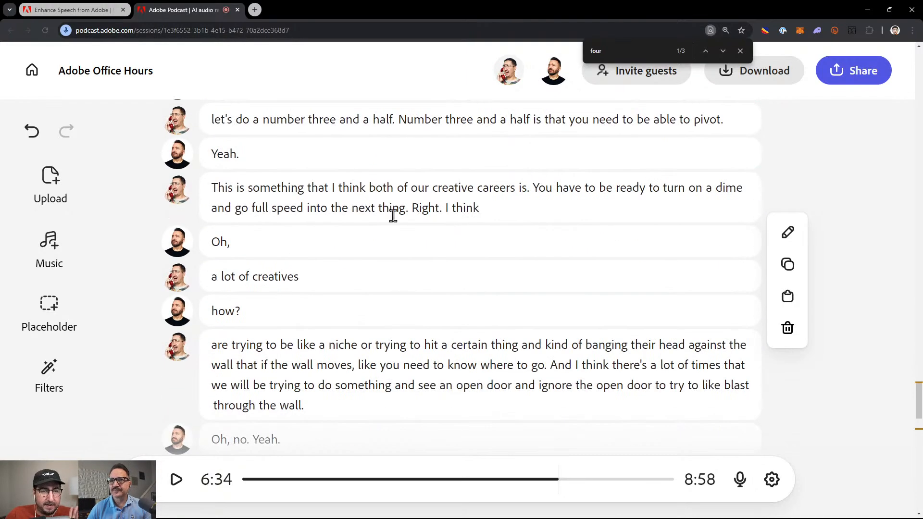
scroll(342, 227, "up", 7)
scroll(342, 227, "down", 2)
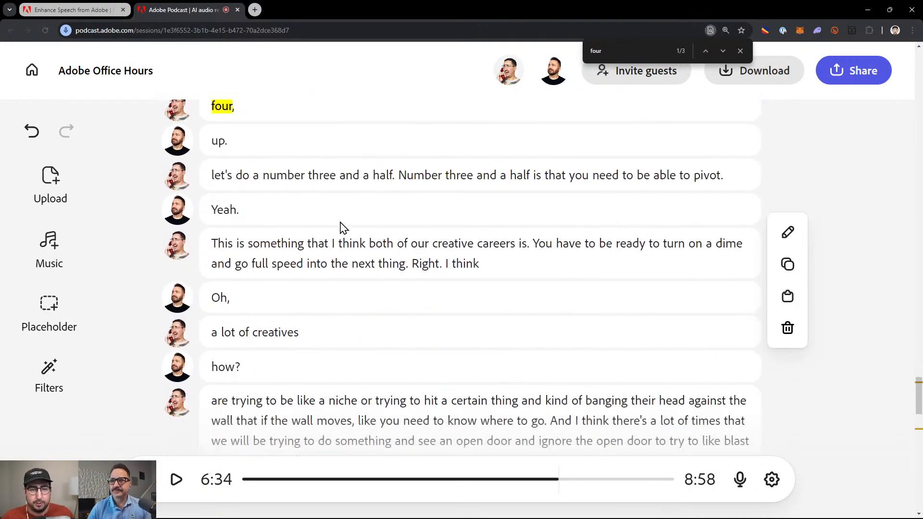
scroll(340, 227, "up", 3)
scroll(343, 228, "down", 15)
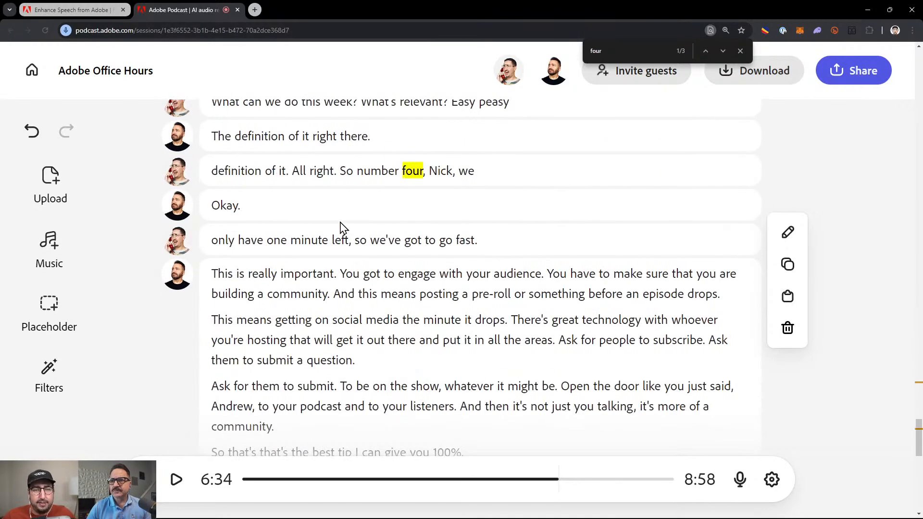
scroll(343, 228, "down", 8)
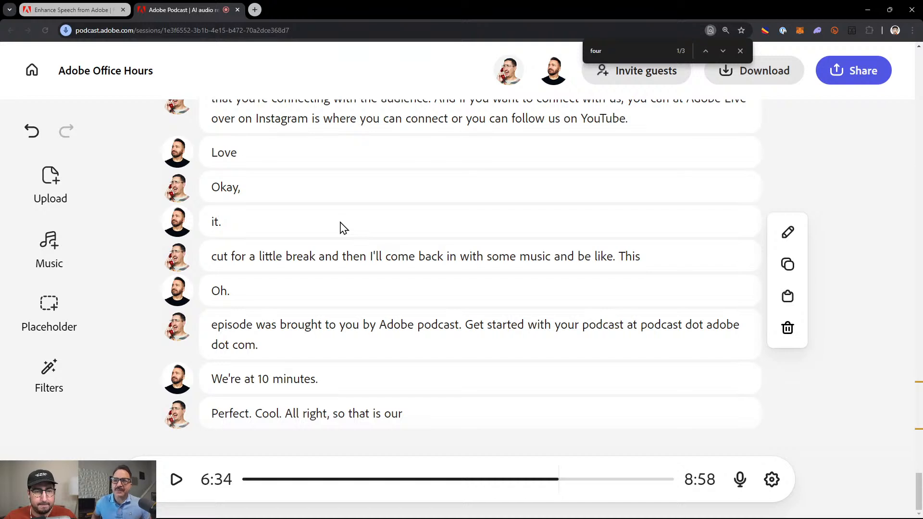
scroll(342, 227, "up", 2)
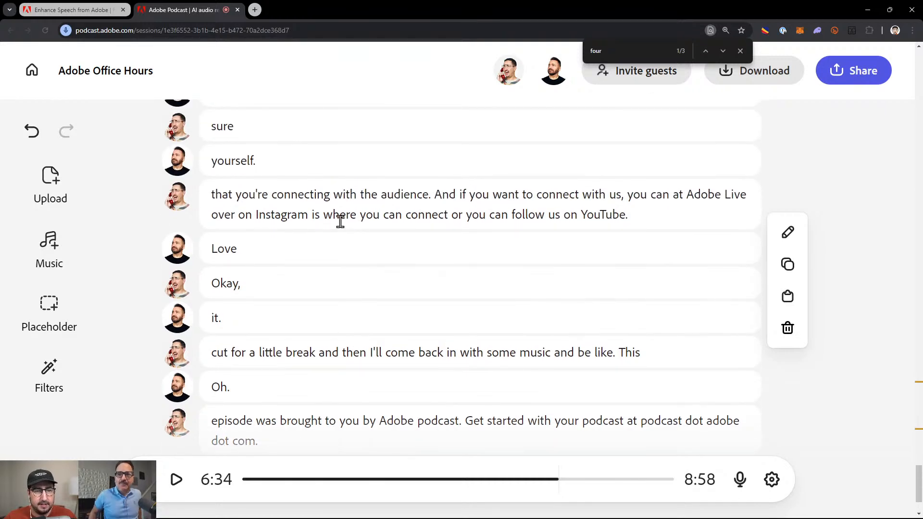
scroll(340, 222, "up", 1)
scroll(342, 227, "up", 7)
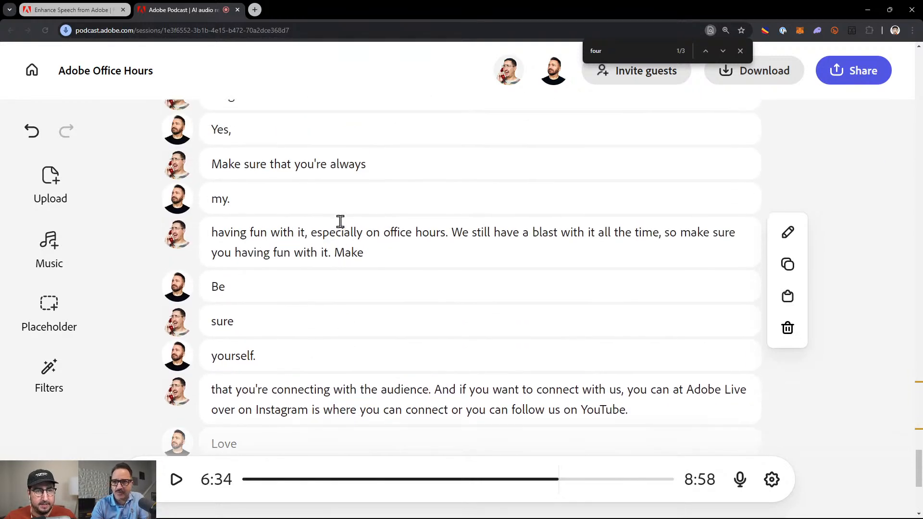
scroll(342, 227, "up", 1)
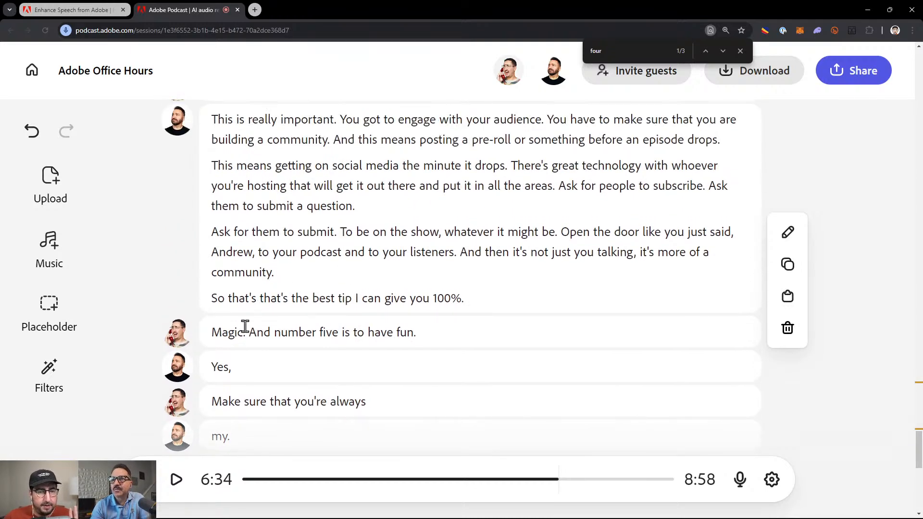
Play the closing passage from "Love" to "some music and be like" and pause.
scroll(278, 286, "down", 3)
scroll(286, 291, "down", 4)
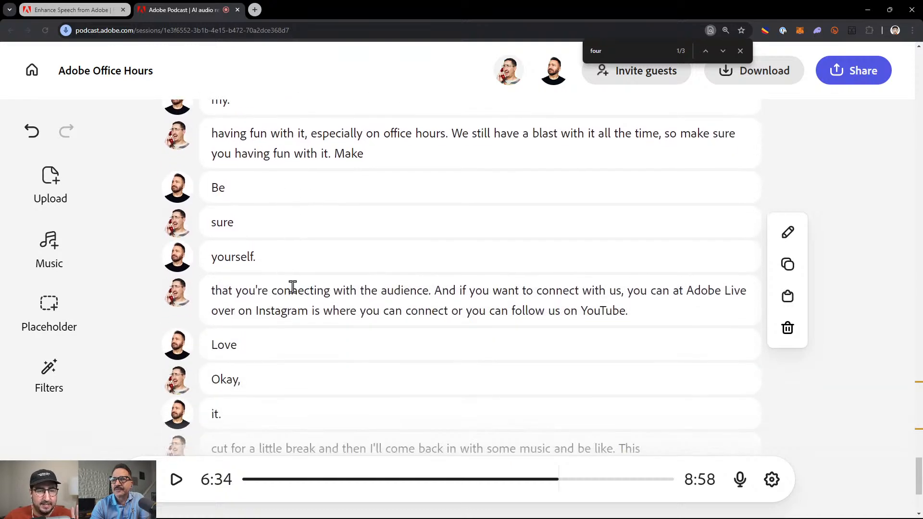
scroll(283, 290, "down", 2)
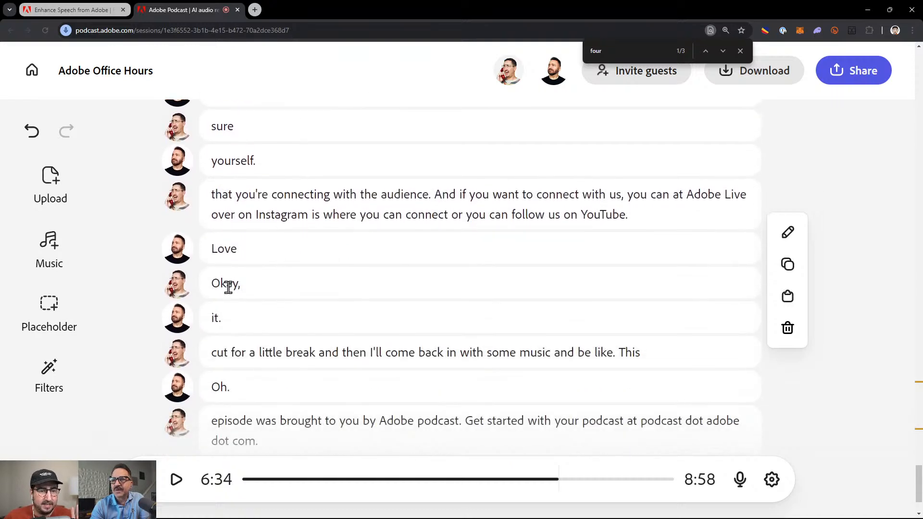
scroll(229, 290, "down", 1)
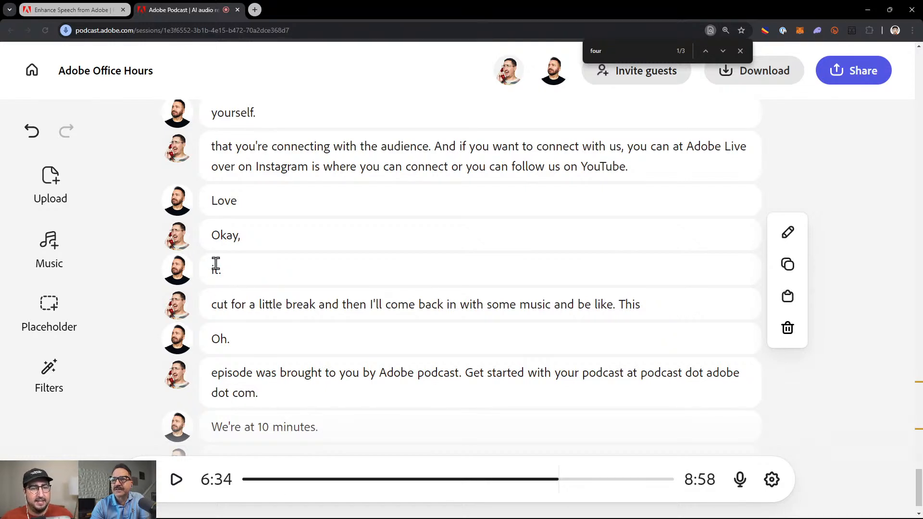
double_click(218, 202)
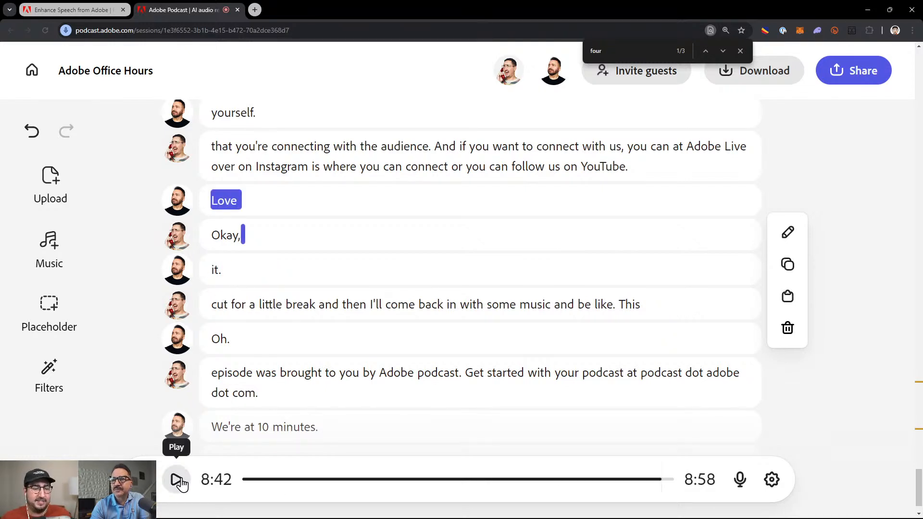
left_click(177, 481)
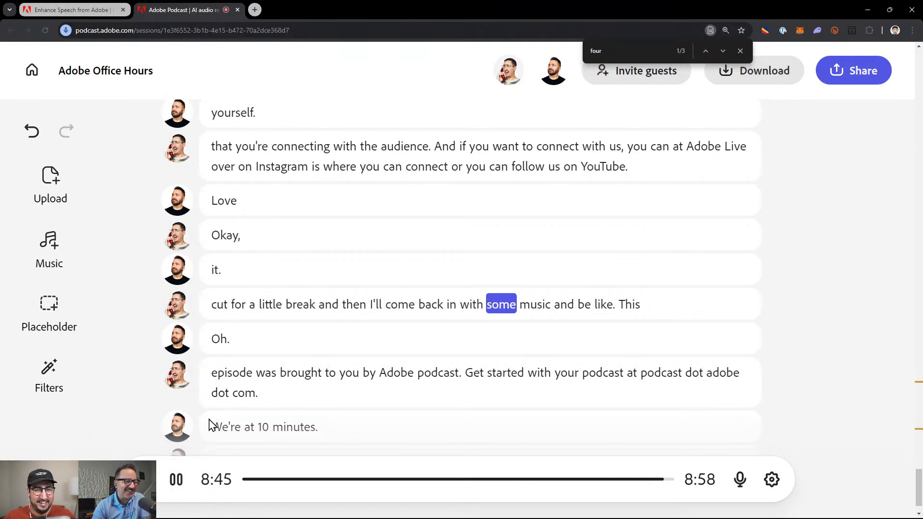
left_click(177, 483)
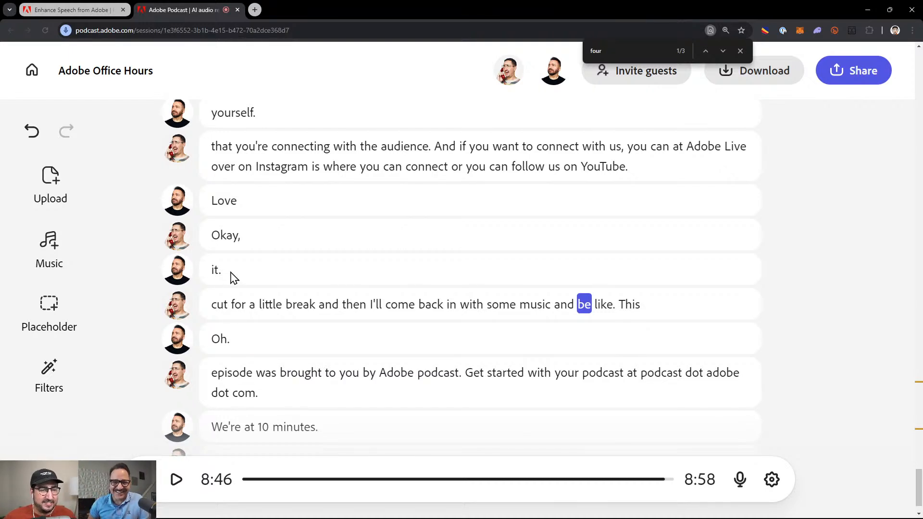
Briefly play the audio directly after "Oh." near the end of the transcript and pause it.
left_click(229, 273)
left_click(250, 303)
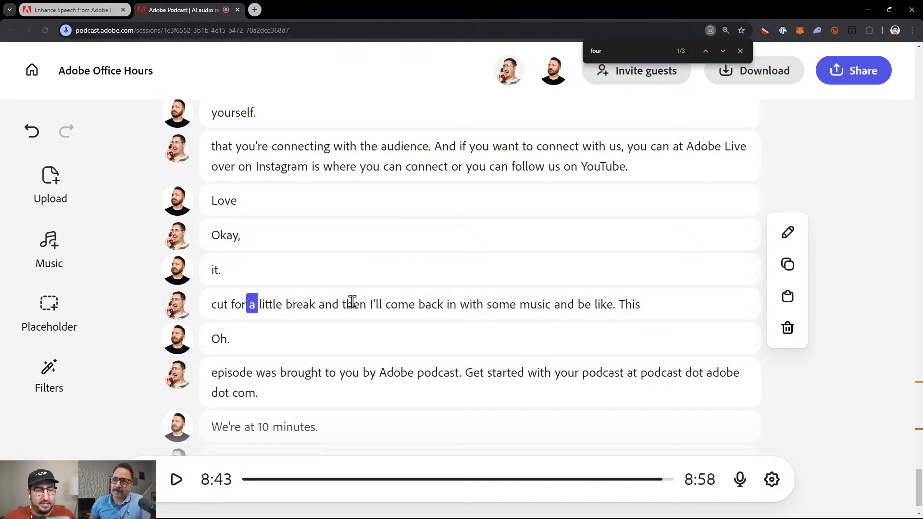
scroll(353, 304, "down", 1)
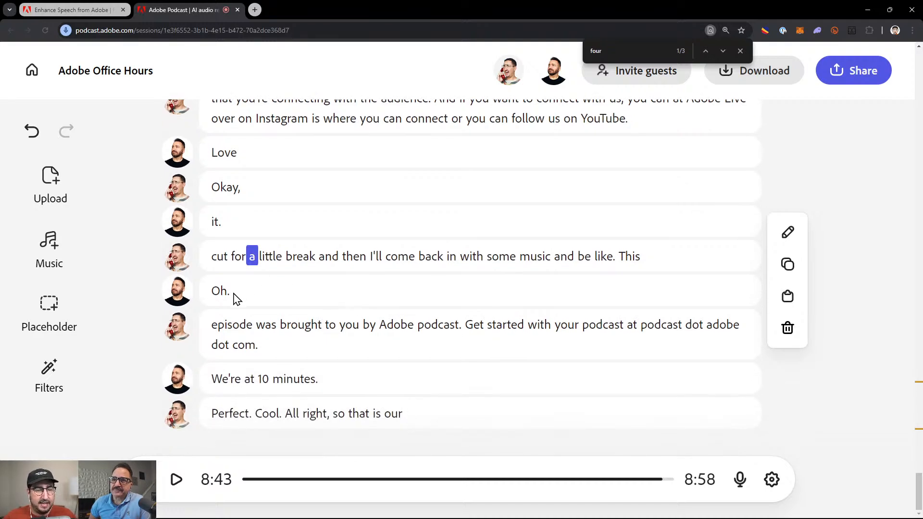
left_click(233, 292)
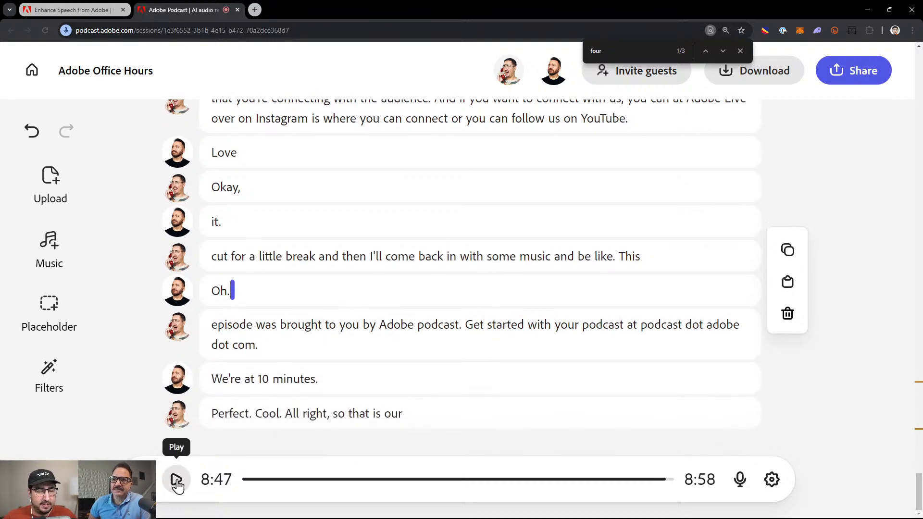
left_click(176, 479)
left_click(176, 479)
Delete "This" and "Oh." between "be like." and "episode was brought to you by Adobe podcast".
left_click(221, 291)
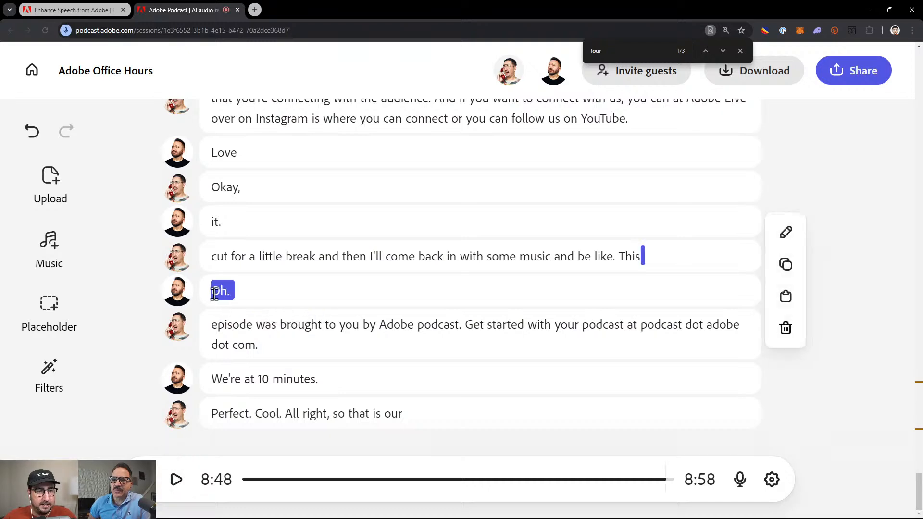
left_click(252, 258)
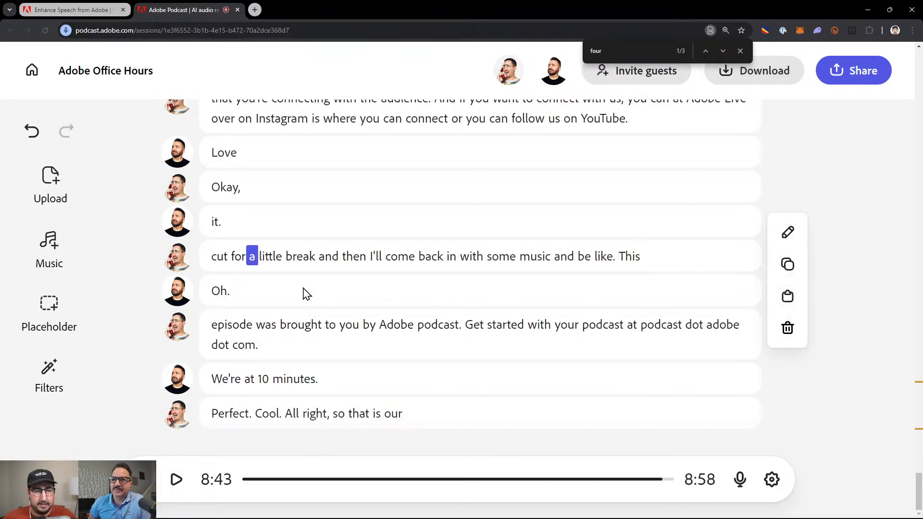
left_click(230, 291)
left_click(231, 291)
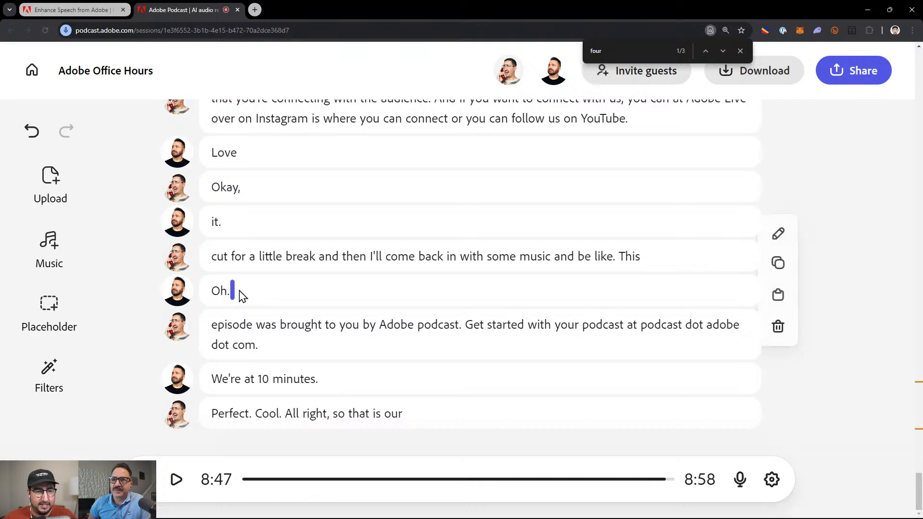
left_click(788, 315)
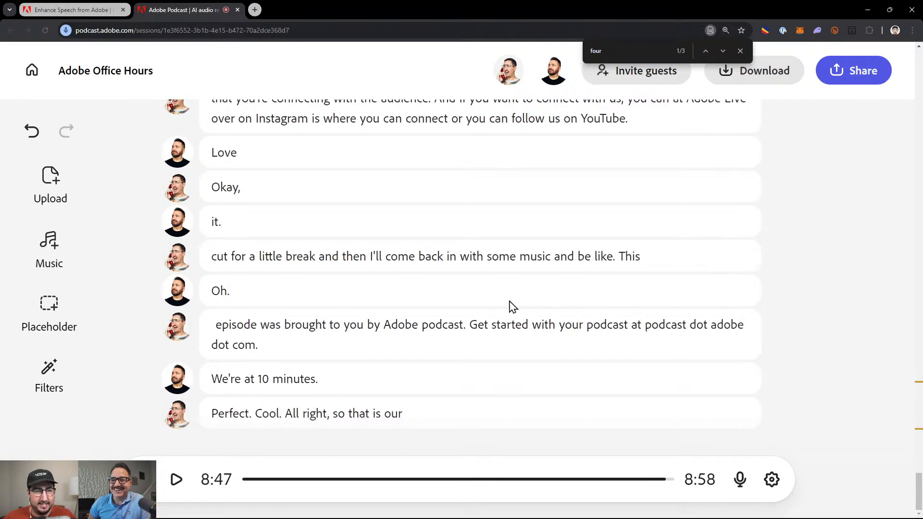
left_click(236, 291)
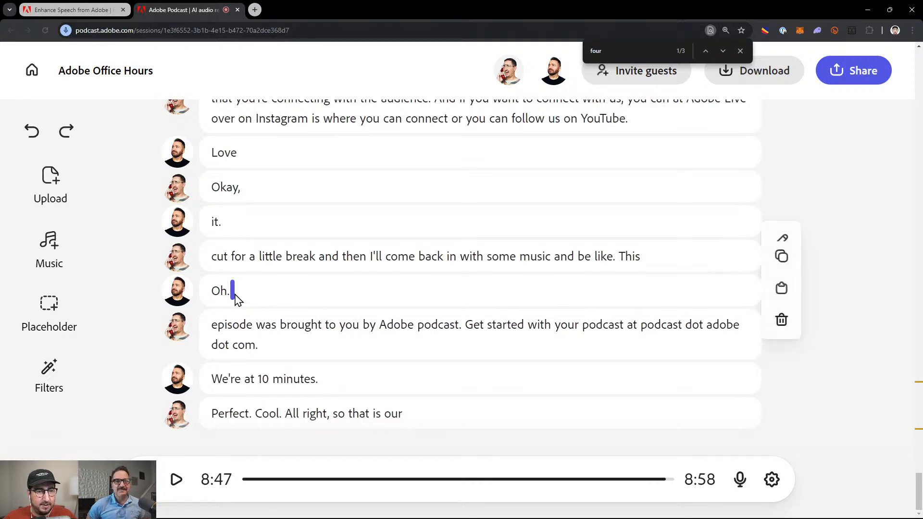
left_click(784, 314)
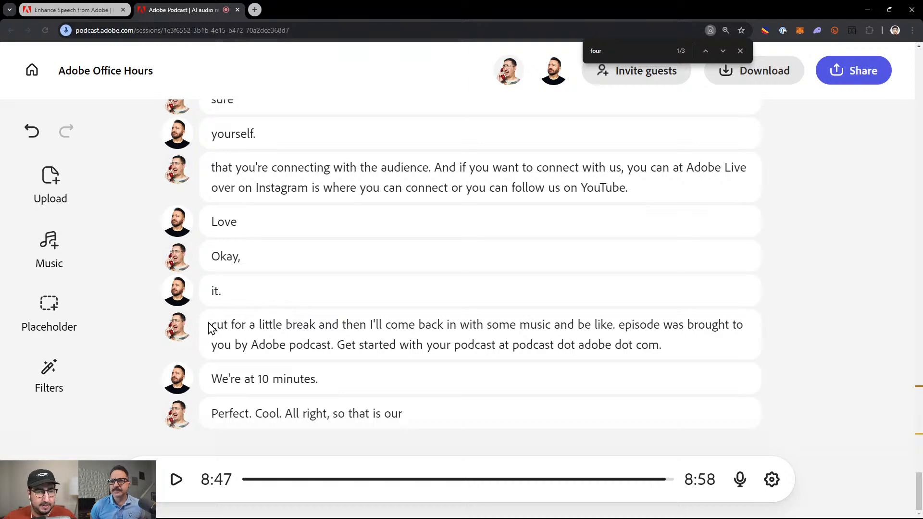
Play the joined line from "episode was brought to you" for a moment and pause.
left_click_drag(208, 325, 241, 221)
left_click(177, 479)
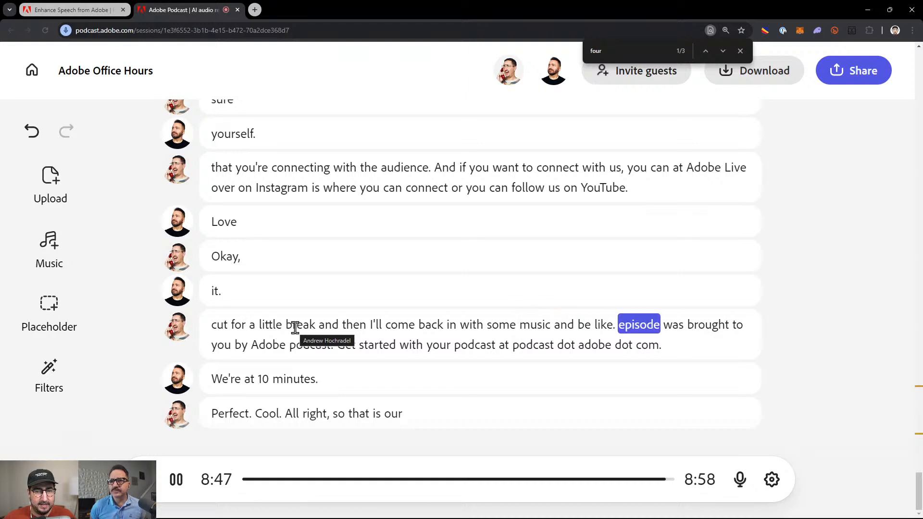
left_click(176, 479)
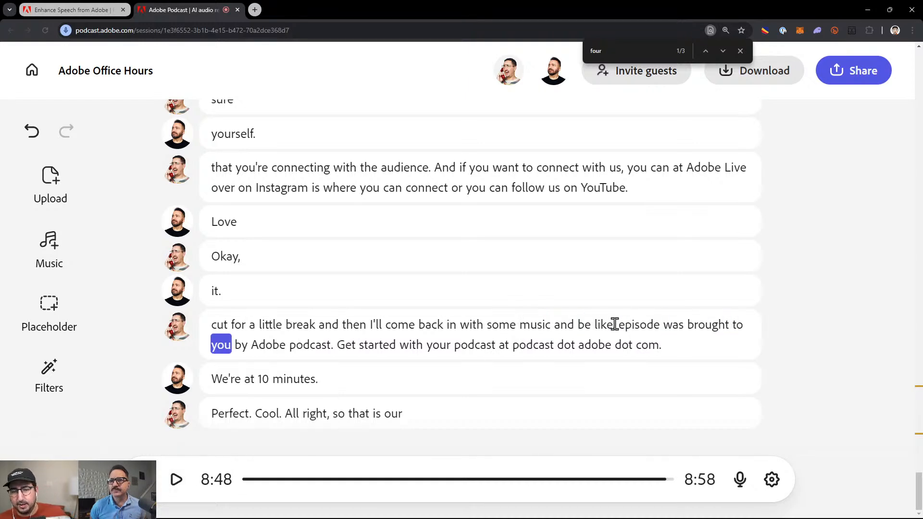
Insert the Short outro from the Shimmer music set between "be like." and "episode was brought to you".
left_click(616, 327)
double_click(613, 324)
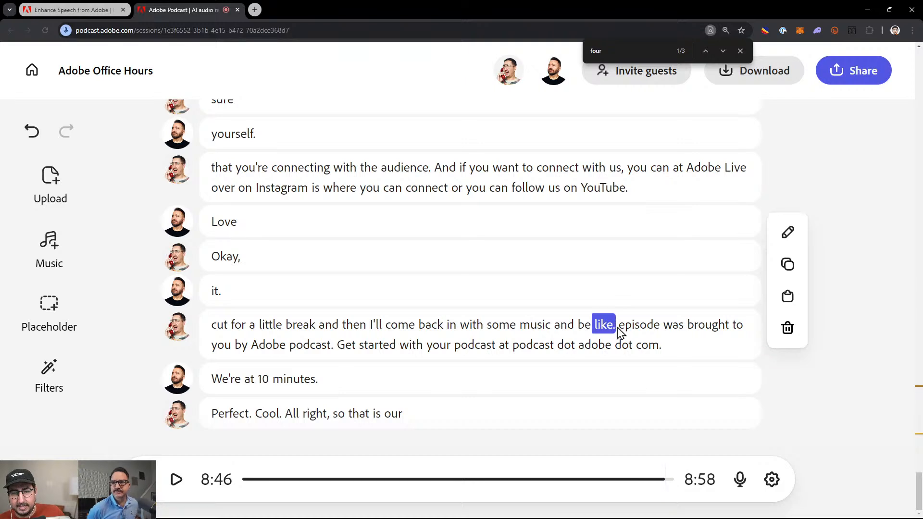
left_click(619, 328)
left_click(58, 242)
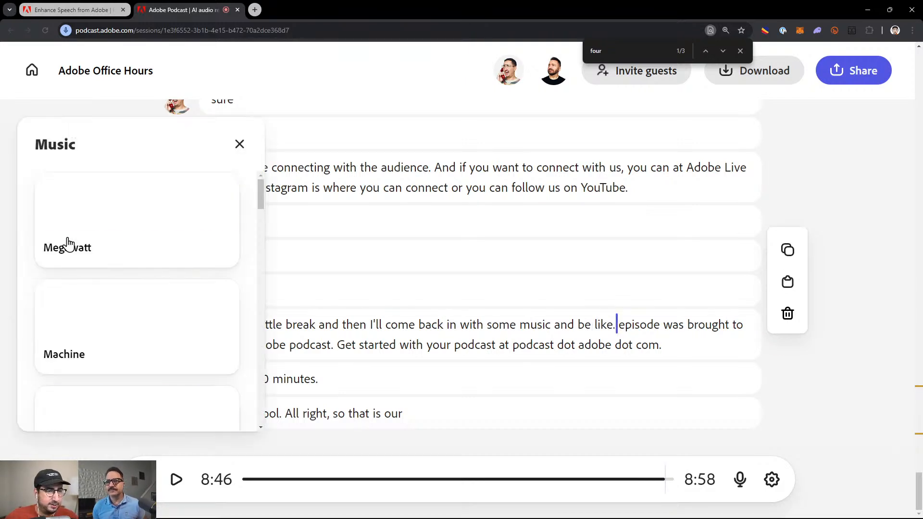
scroll(141, 230, "down", 12)
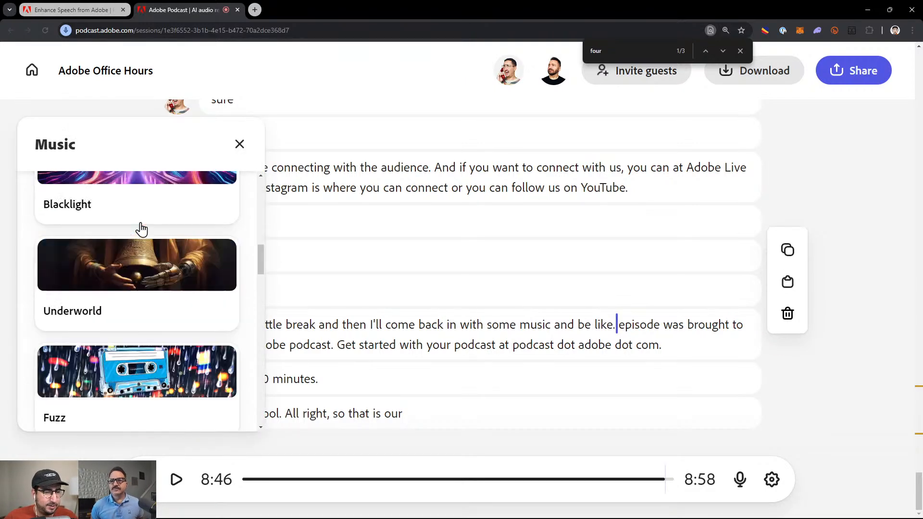
scroll(141, 262, "down", 5)
left_click(148, 229)
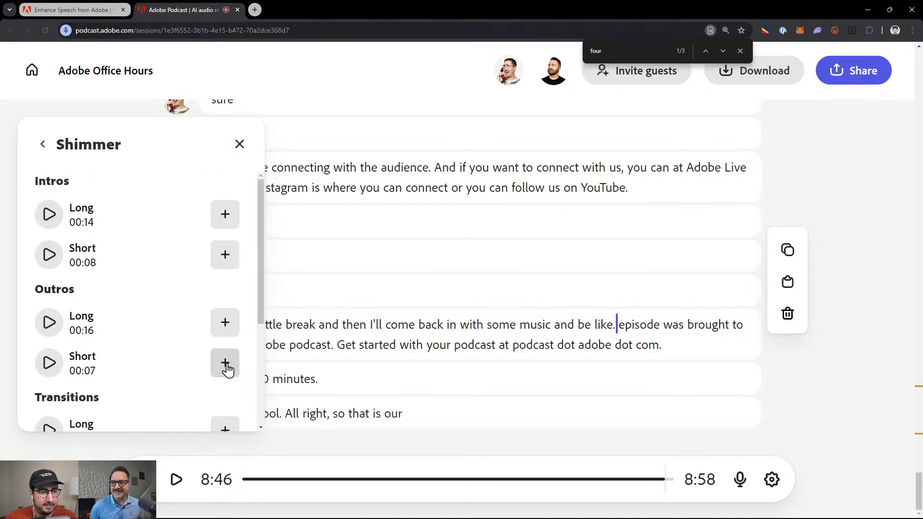
scroll(151, 350, "down", 2)
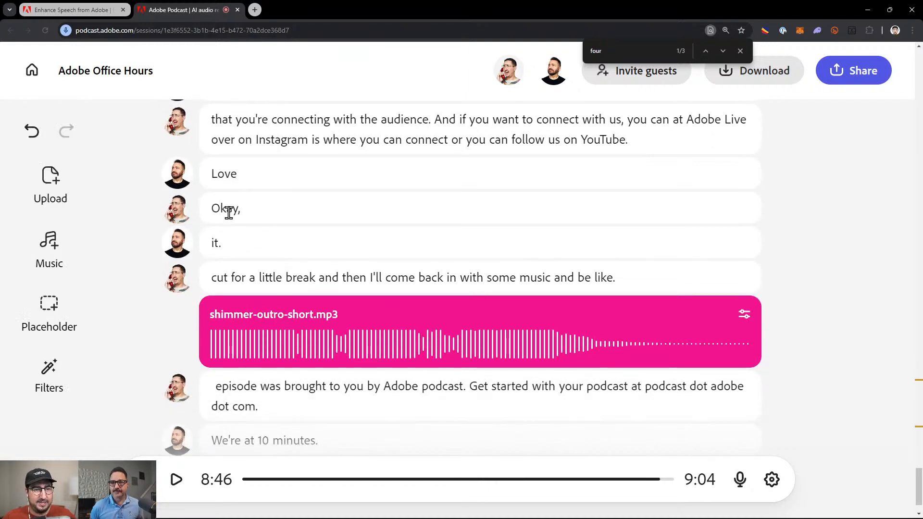
Play from "Love" through the Shimmer outro to "Perfect." and pause.
double_click(224, 178)
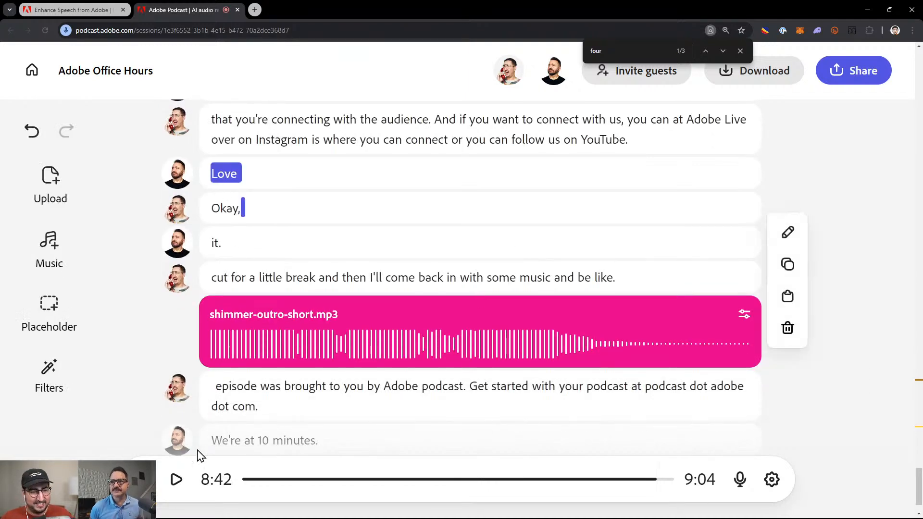
left_click(177, 479)
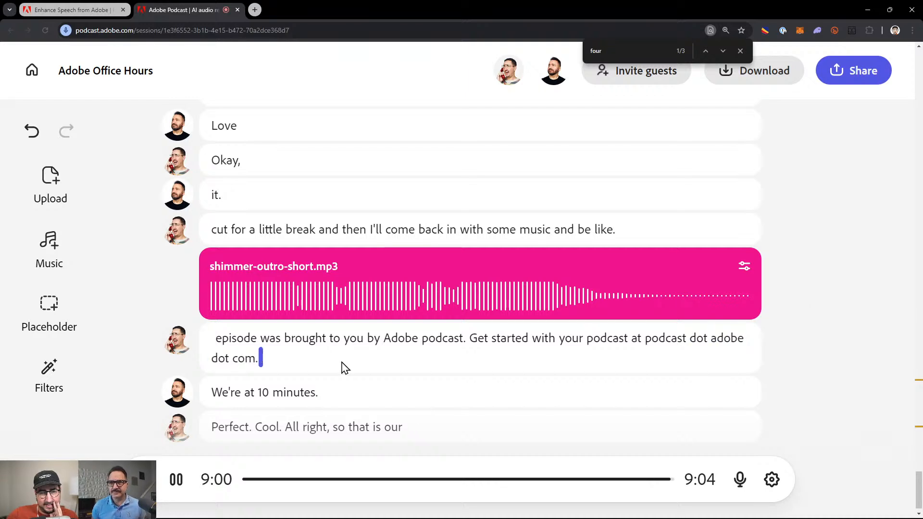
key("space")
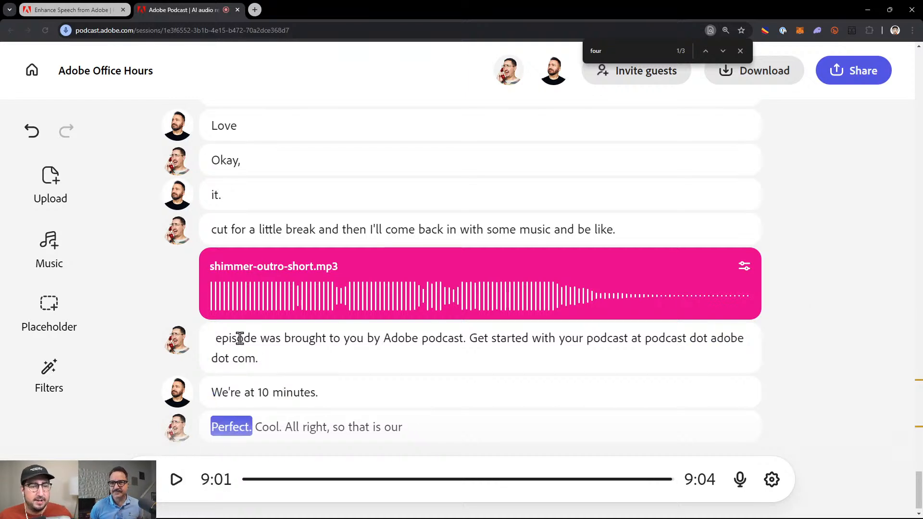
Delete all the transcript after the Shimmer outro, from "episode was brought to you" to "so that is our".
double_click(238, 338)
left_click(256, 344)
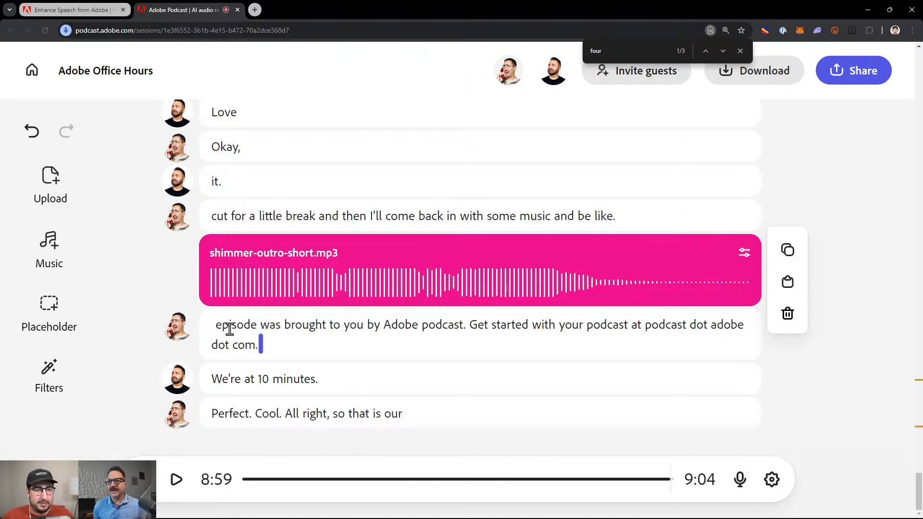
left_click_drag(212, 325, 410, 416)
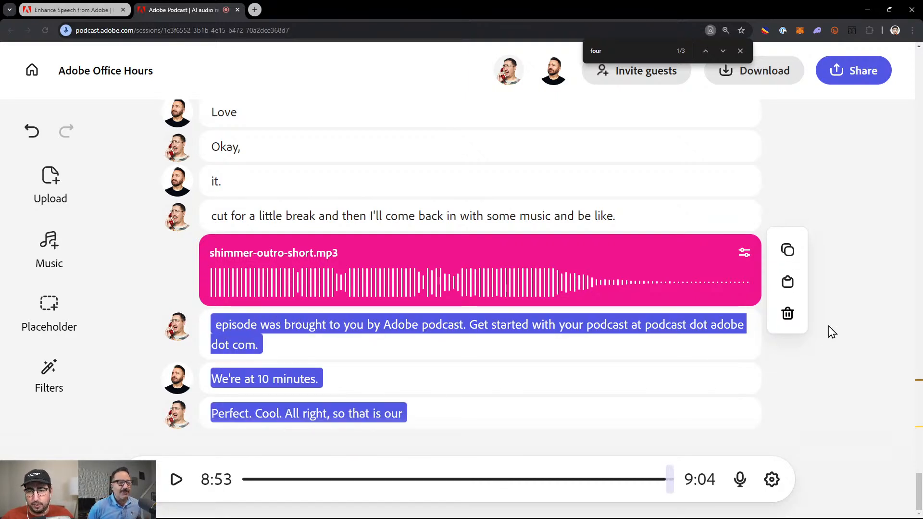
left_click(789, 314)
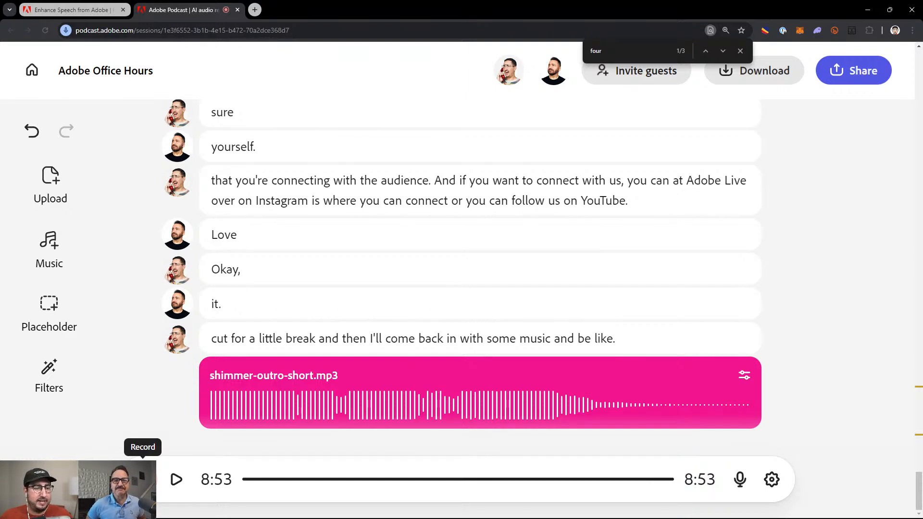
Record a short spoken take after the Shimmer outro and delete all of its transcribed text.
left_click(143, 479)
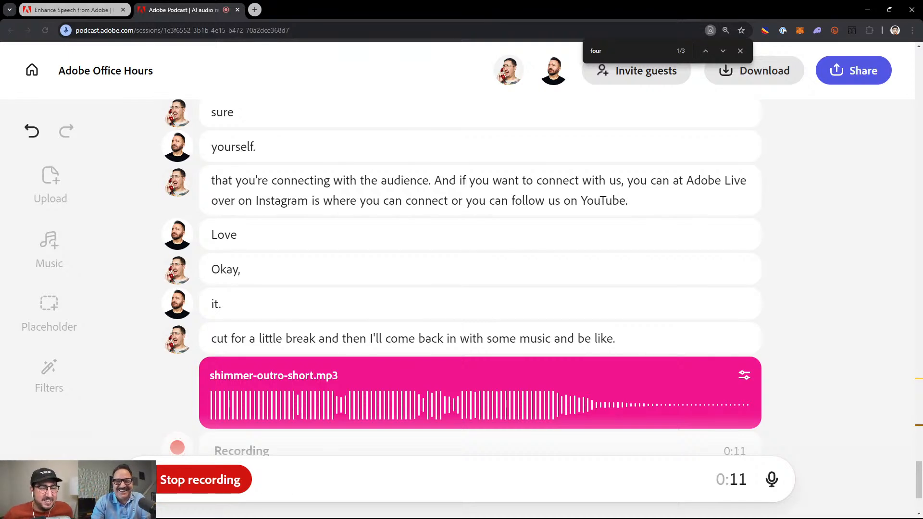
left_click(192, 480)
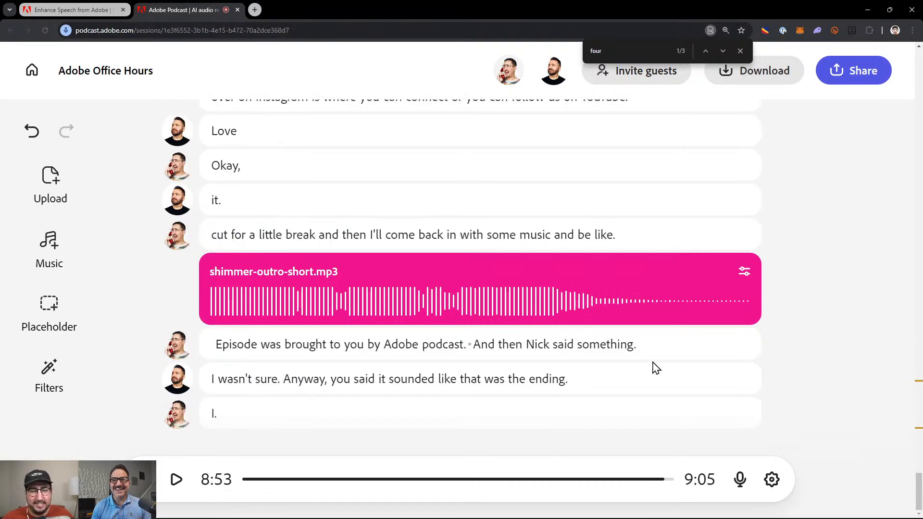
left_click_drag(217, 345, 527, 419)
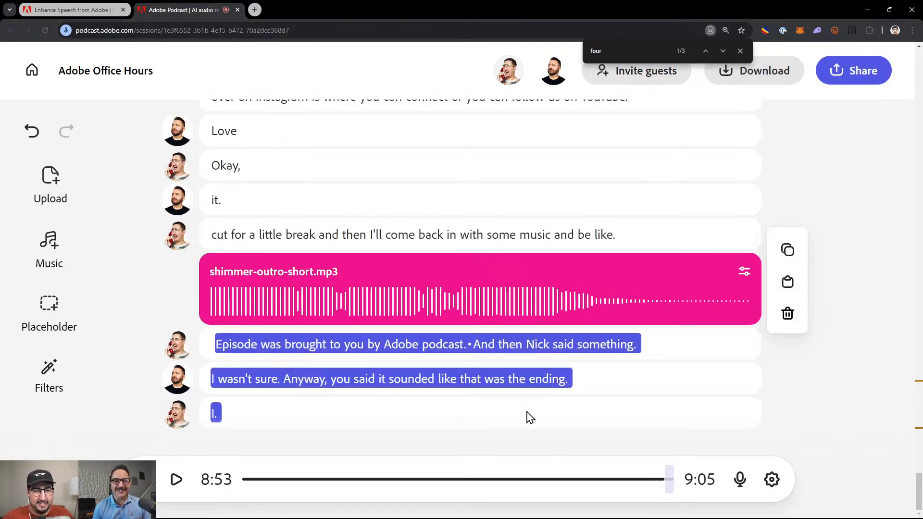
left_click(786, 314)
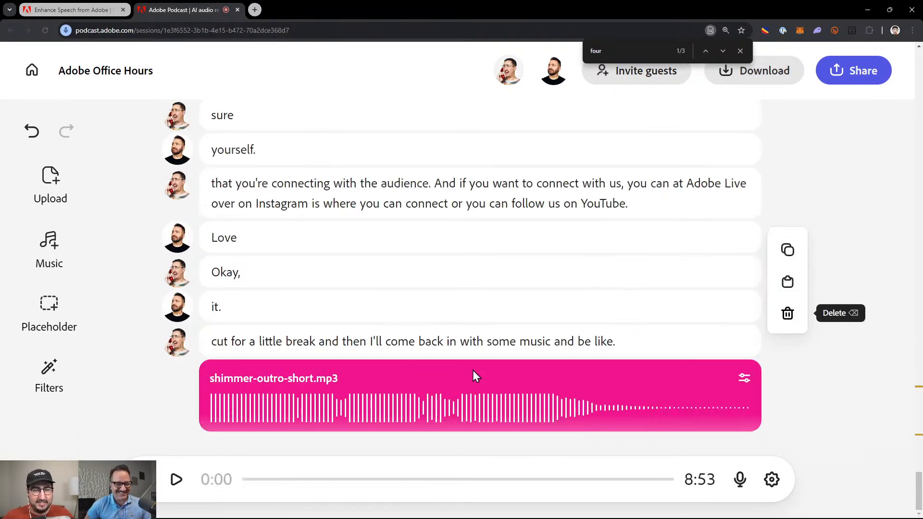
Start a new voice recording at the end of the session, directly after the Shimmer outro.
left_click(776, 397)
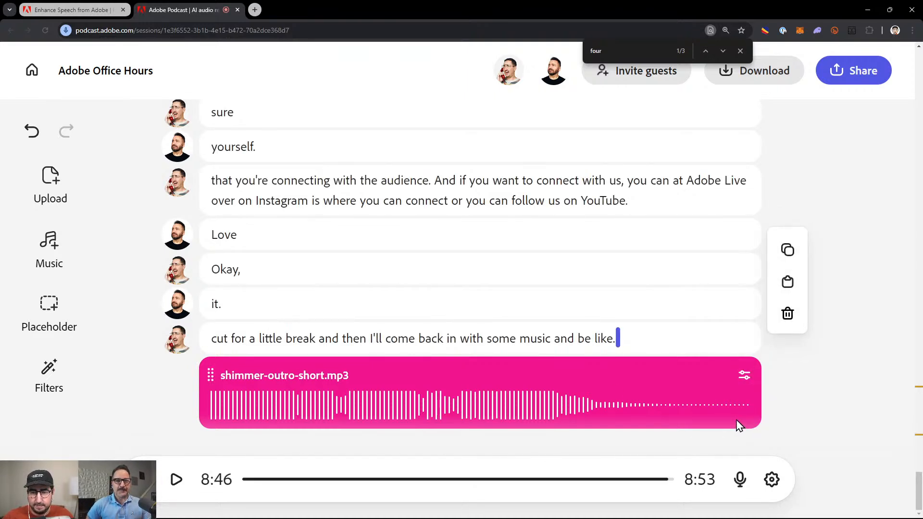
left_click(737, 422)
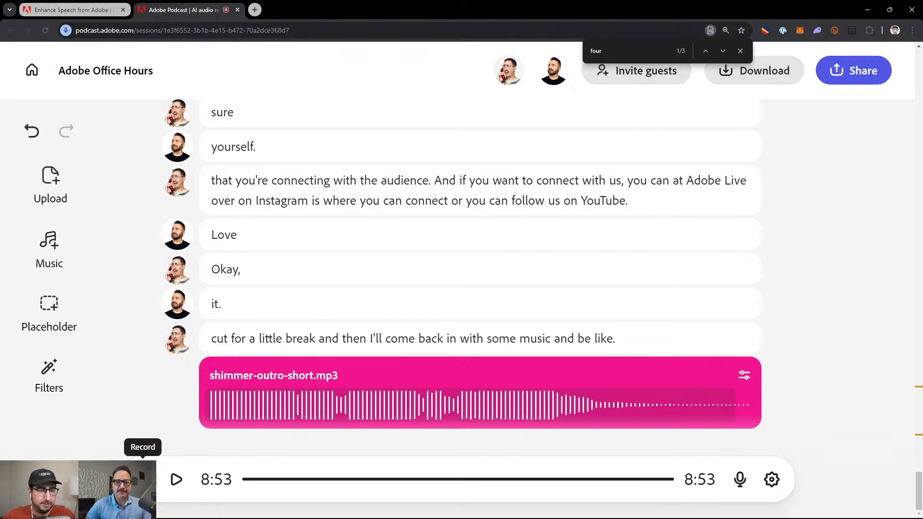
left_click(144, 479)
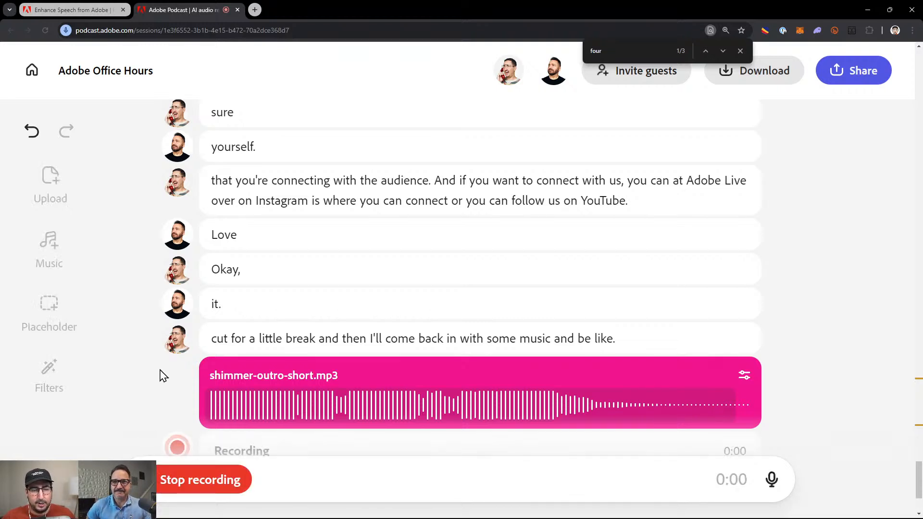
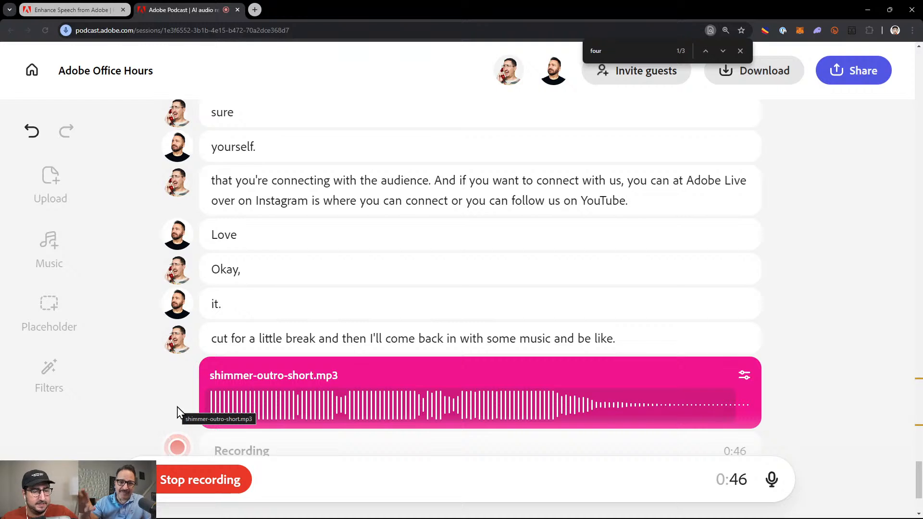
Stop the voice recording of the closing take after the Shimmer outro.
left_click(179, 481)
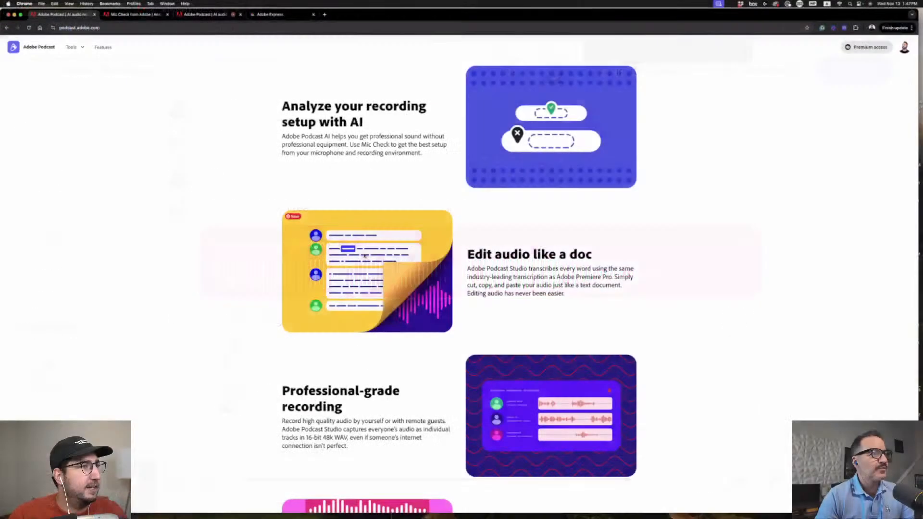
Look through the feature overview on the Adobe Podcast home page, from the AI-powered audio APIs back to the Enhance Speech section.
scroll(376, 243, "down", 7)
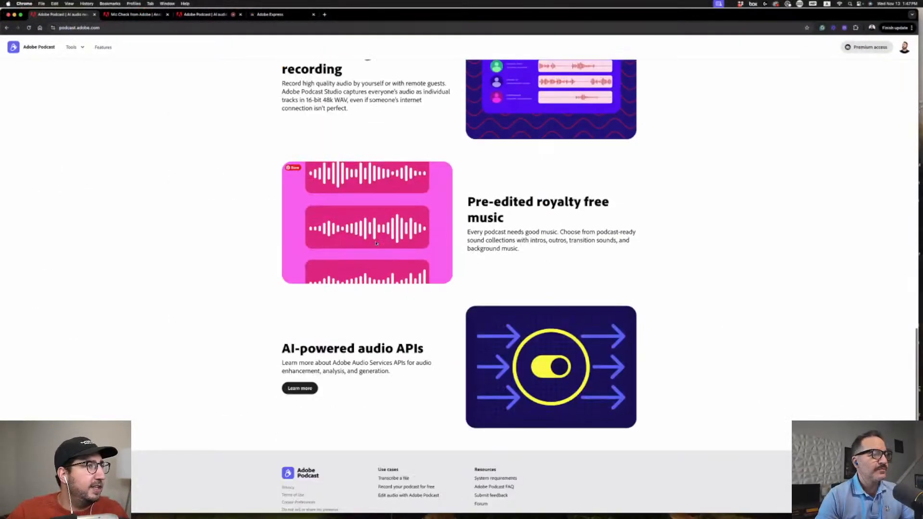
scroll(376, 244, "down", 2)
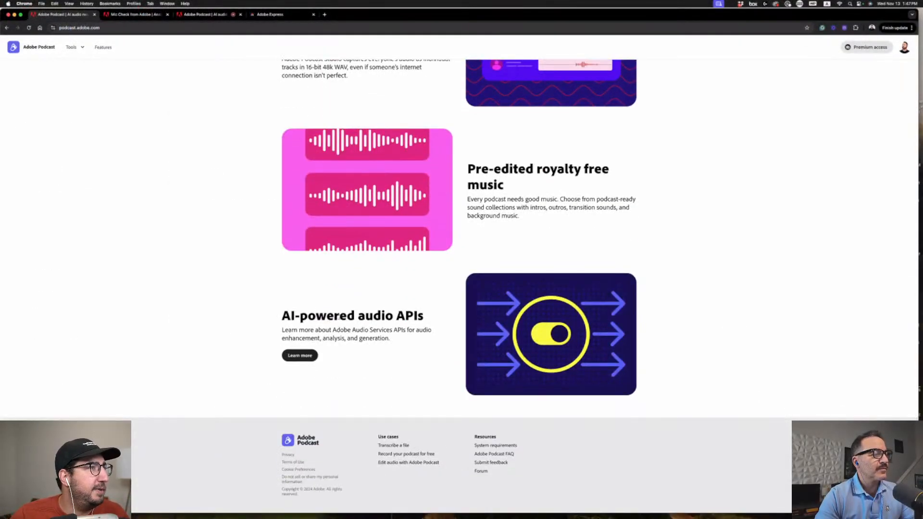
scroll(561, 301, "up", 3)
scroll(561, 301, "up", 10)
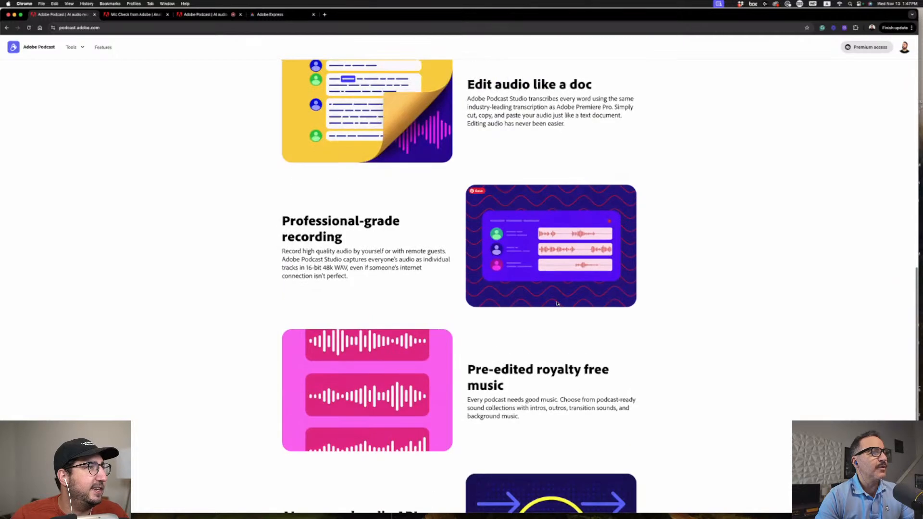
scroll(556, 302, "up", 4)
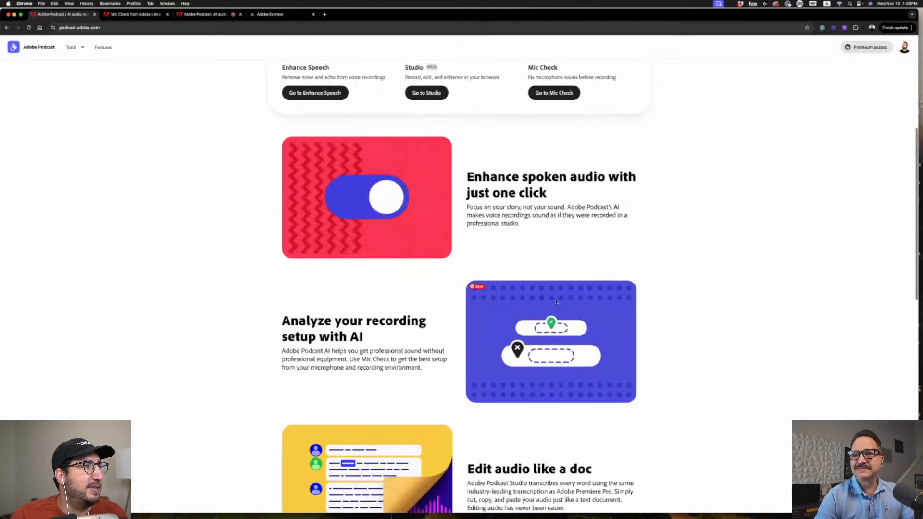
scroll(556, 302, "up", 3)
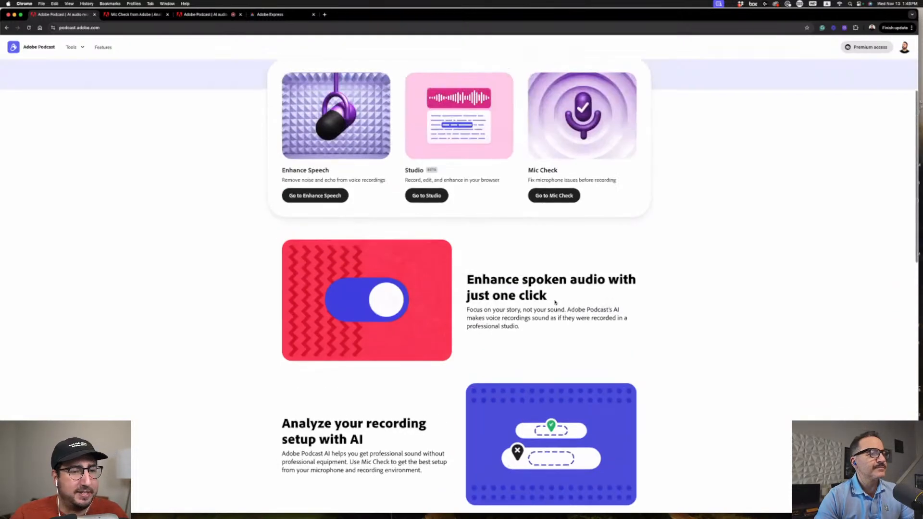
scroll(555, 303, "down", 8)
scroll(546, 327, "down", 10)
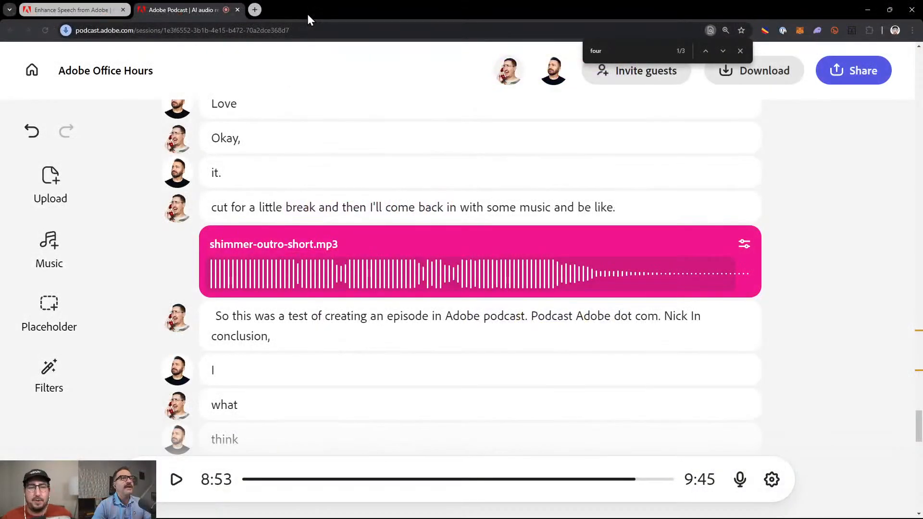
Play the new closing take from "So this was a test" and pause at "this got".
double_click(220, 317)
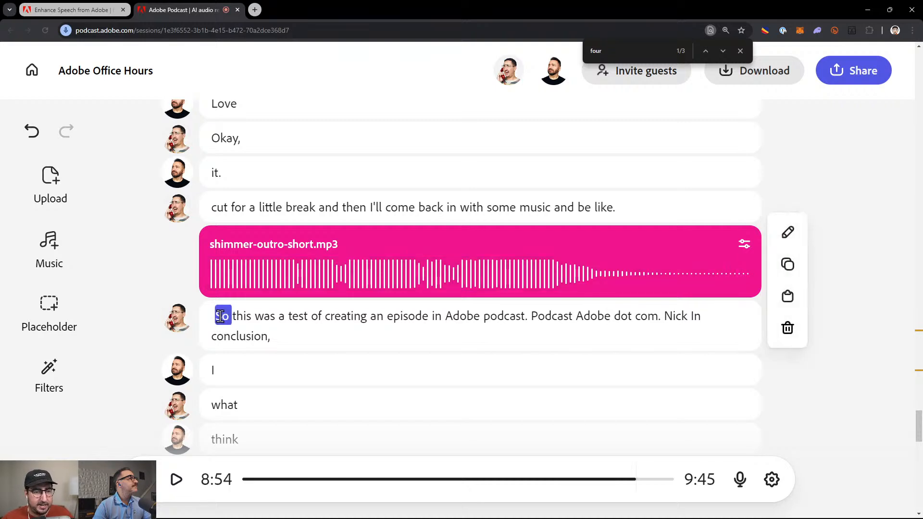
scroll(220, 317, "down", 2)
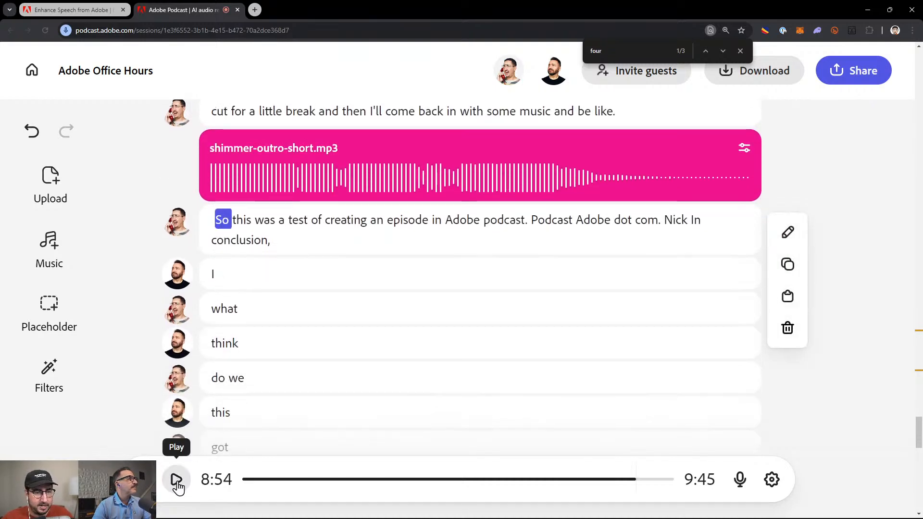
left_click(177, 480)
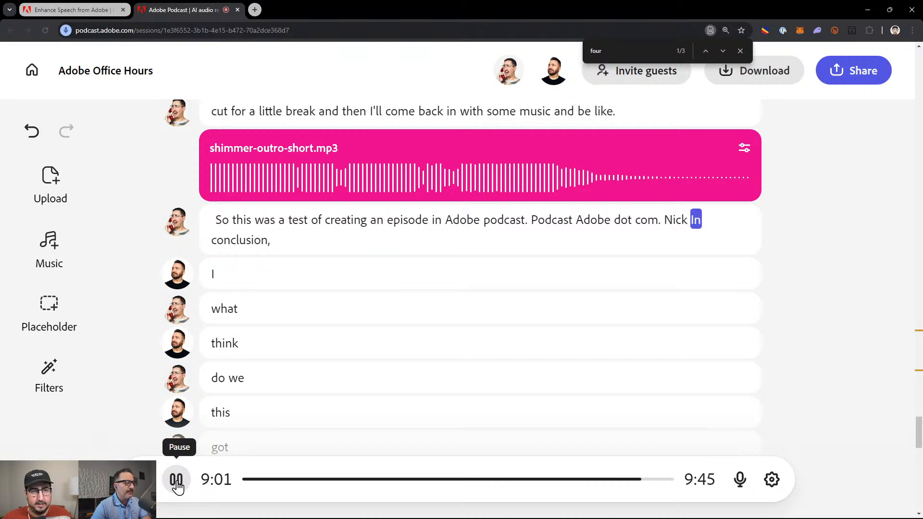
left_click(177, 479)
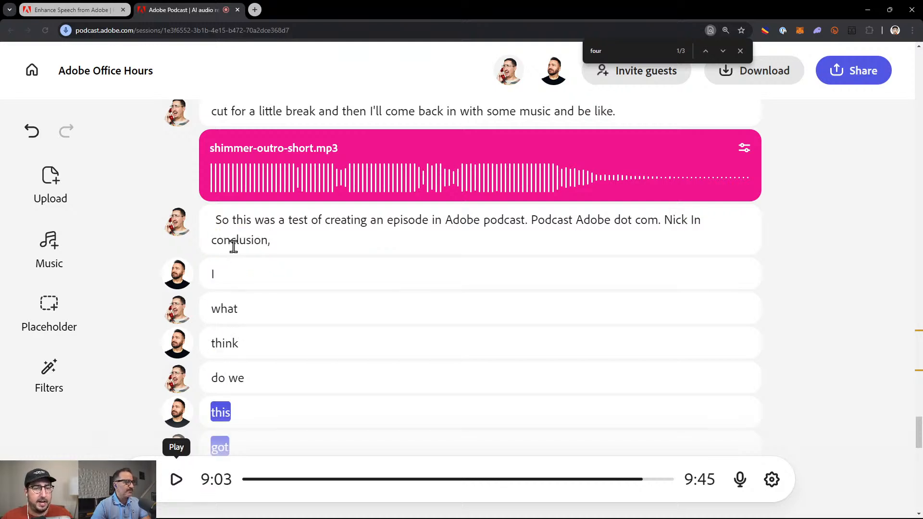
Delete the overlapping talk in the closing take, from "conclusion," to "for using Adobe Podcast?".
scroll(240, 242, "down", 2)
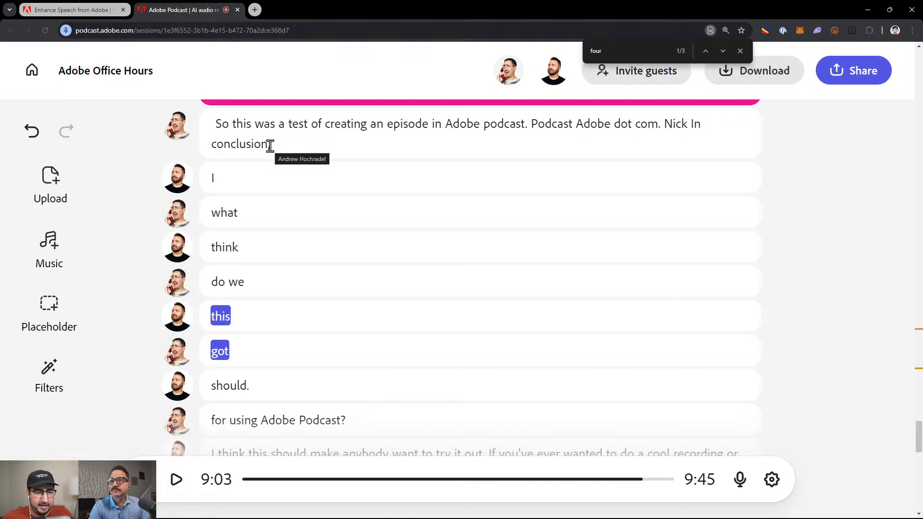
left_click_drag(271, 146, 269, 166)
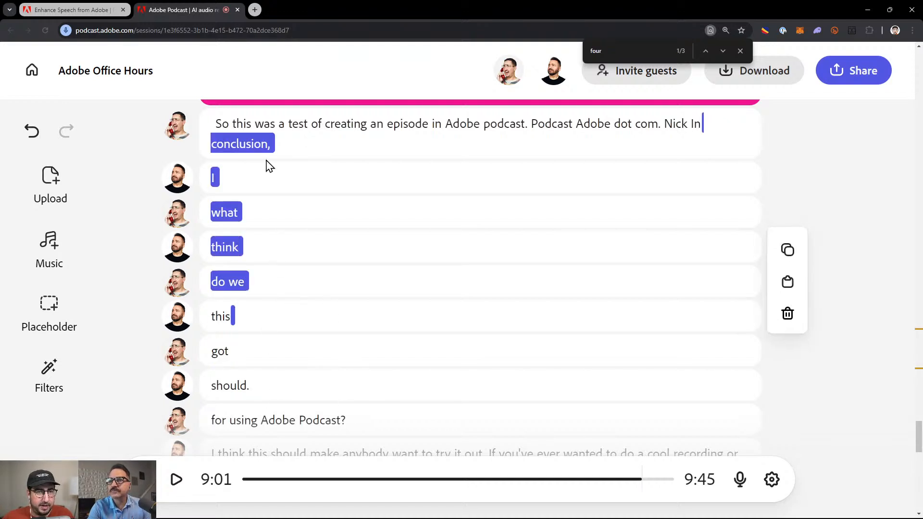
left_click(213, 182)
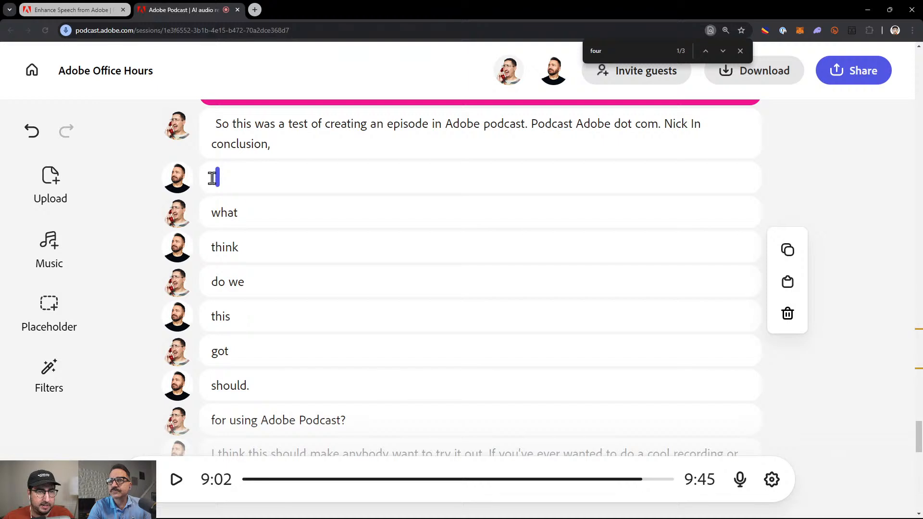
left_click_drag(212, 178, 365, 420)
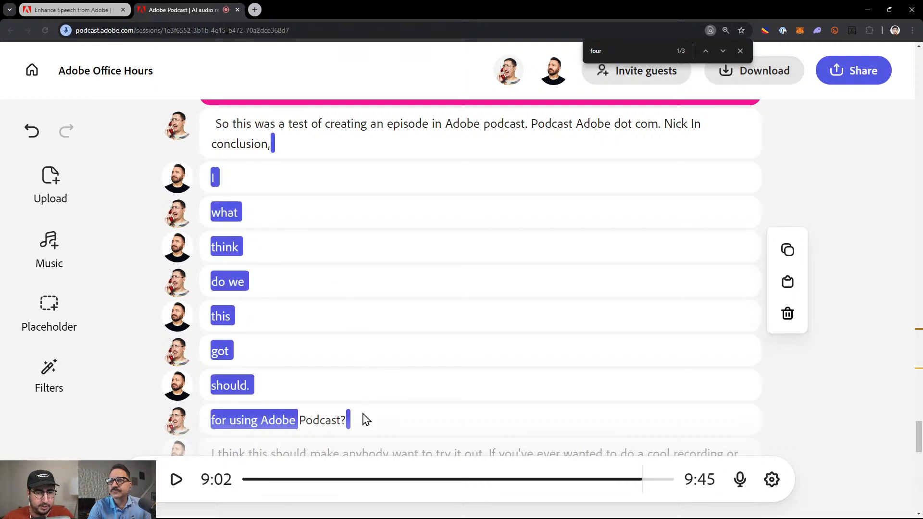
left_click(788, 313)
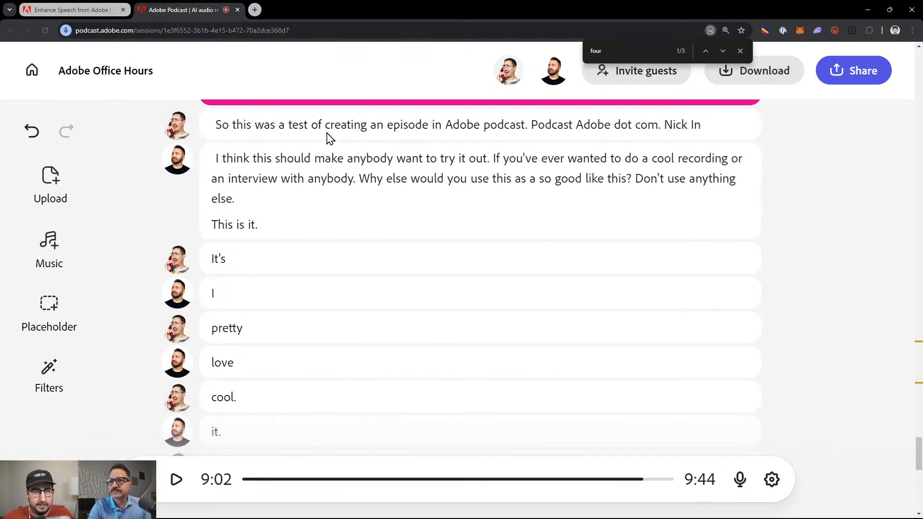
Play the trimmed closing take across the new cut and pause at "Why else would".
double_click(345, 126)
left_click(177, 478)
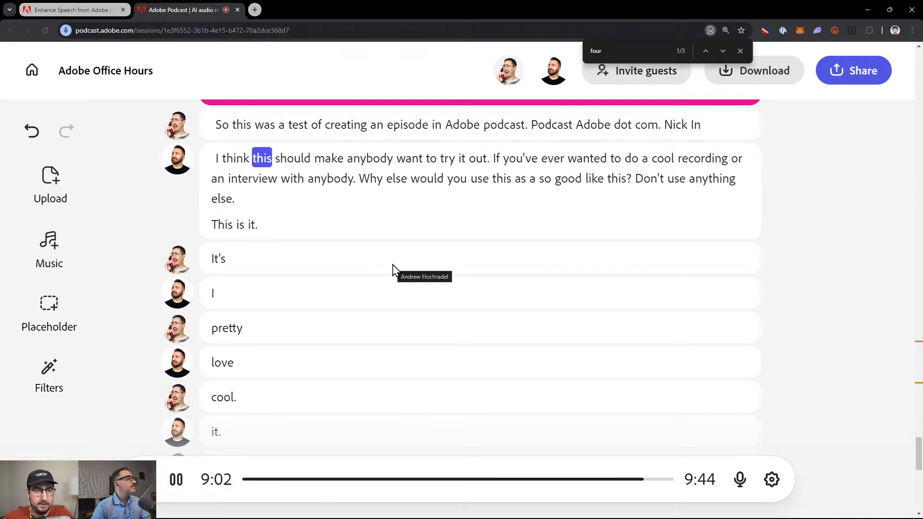
scroll(297, 281, "down", 10)
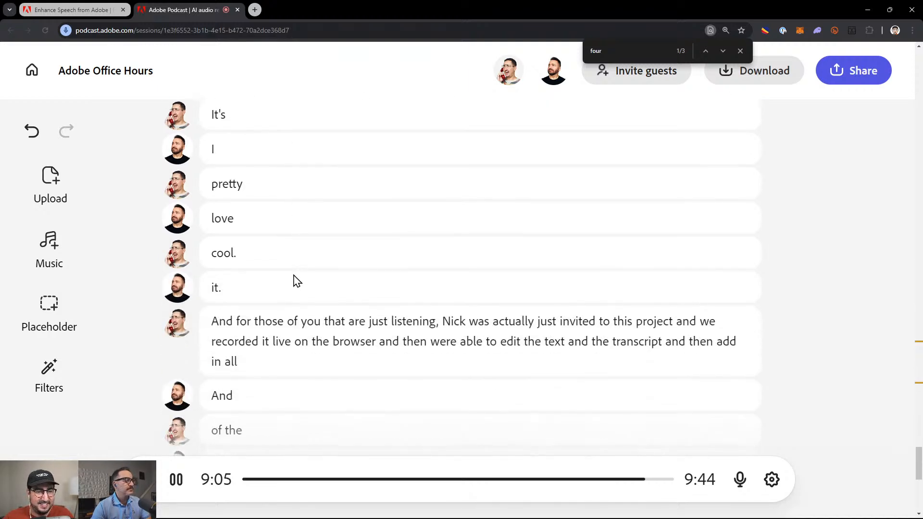
scroll(296, 282, "down", 2)
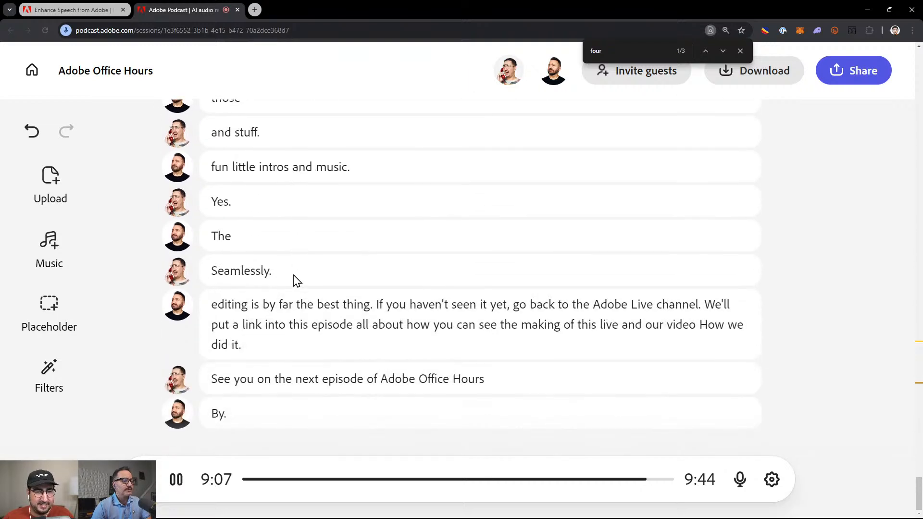
scroll(297, 370, "up", 6)
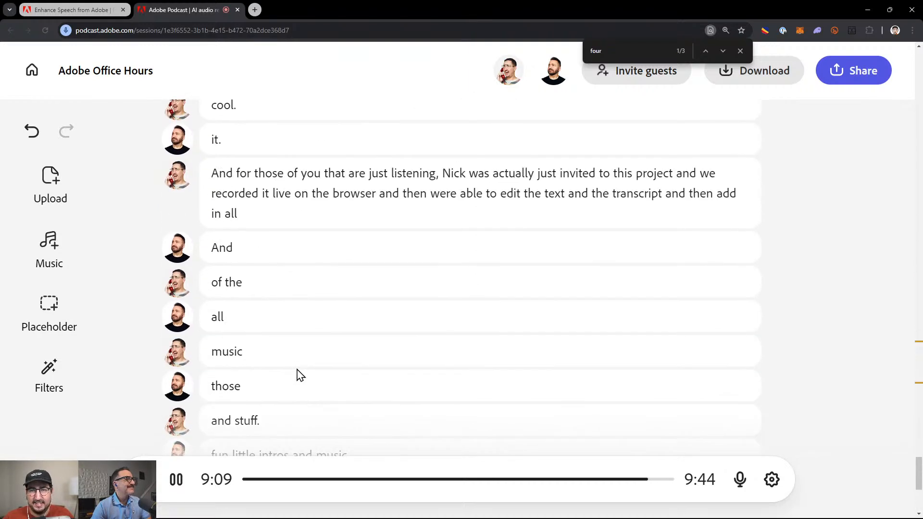
left_click(177, 480)
Close the page search for "four" and return to the earlier Enhance discussion in the transcript.
scroll(639, 261, "up", 1)
scroll(649, 221, "up", 5)
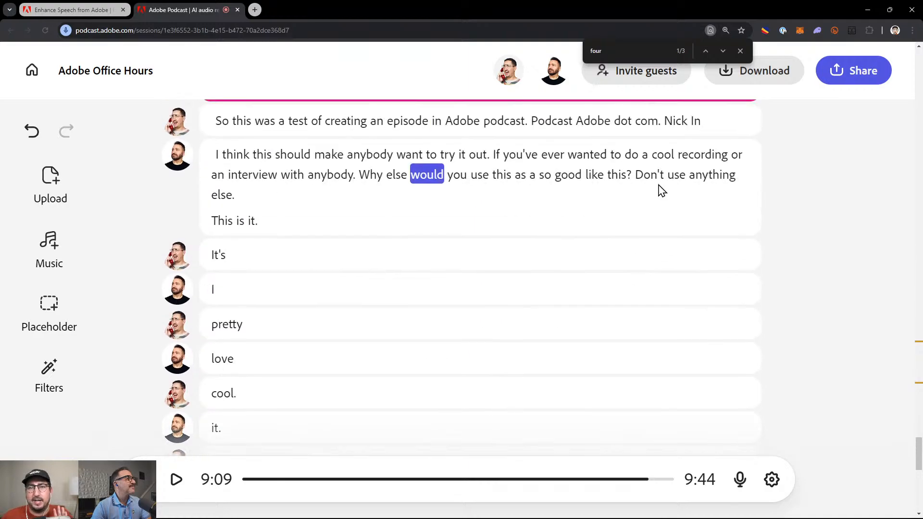
left_click(740, 51)
scroll(468, 243, "up", 5)
scroll(454, 242, "up", 20)
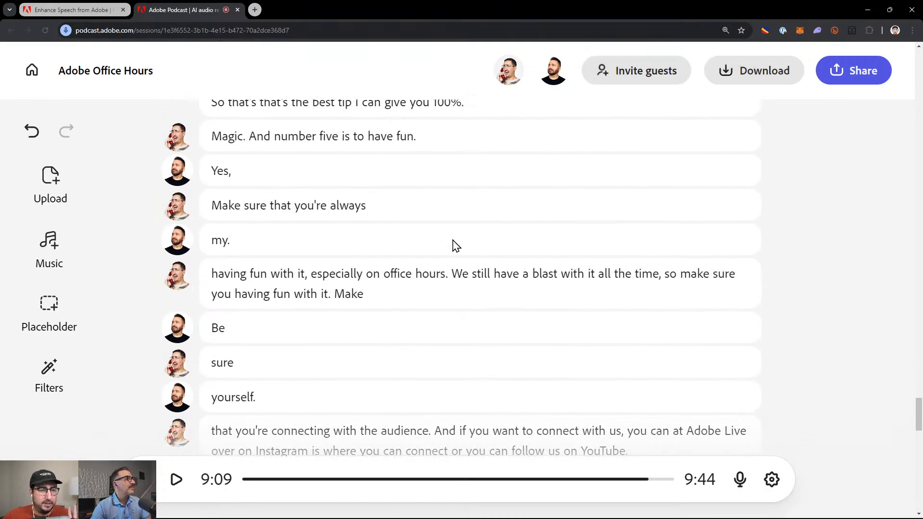
scroll(453, 241, "up", 20)
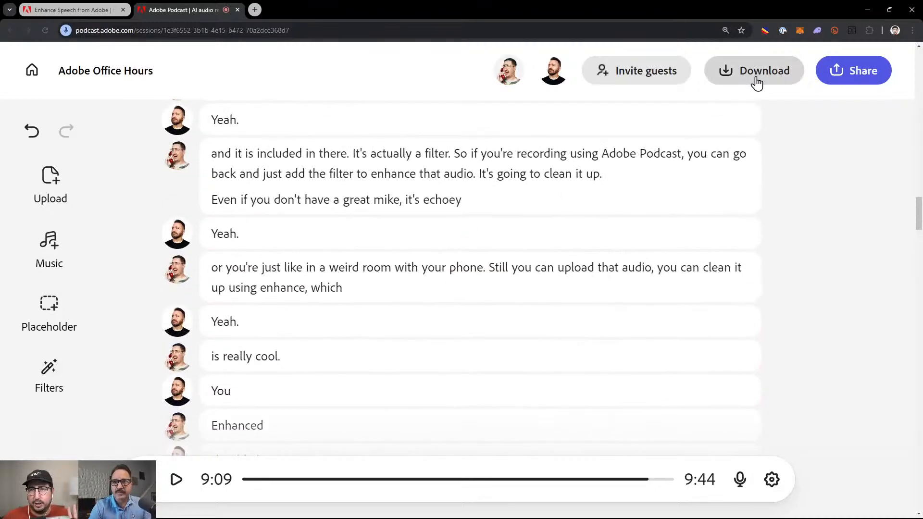
Examine the session's template sharing information and its download options, and return to the session.
left_click(848, 81)
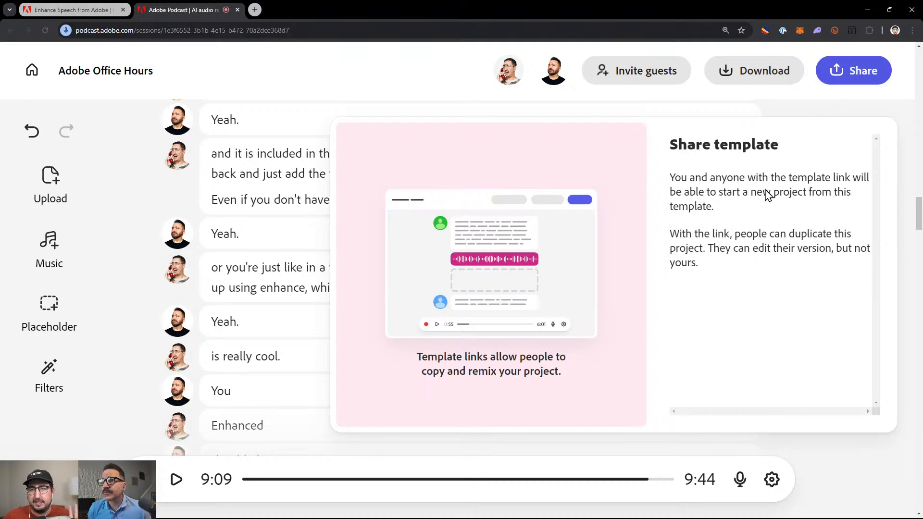
left_click(426, 84)
left_click(745, 72)
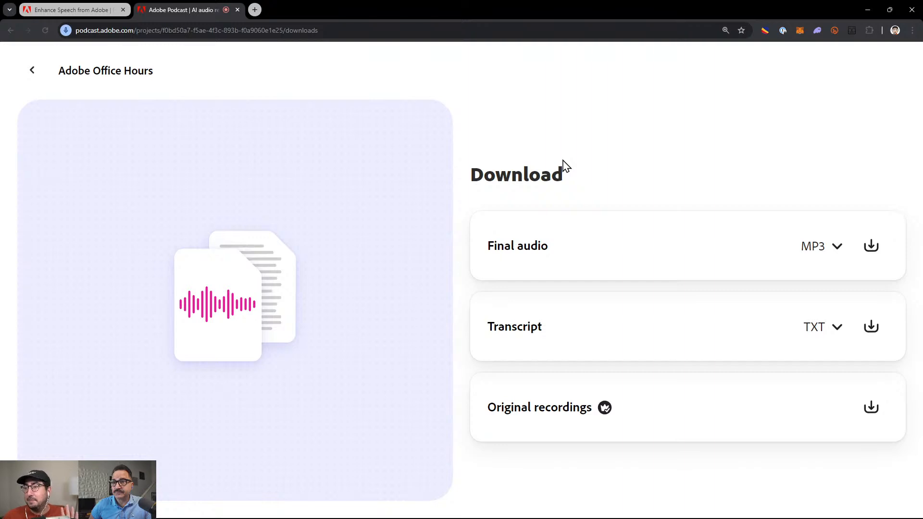
left_click(32, 70)
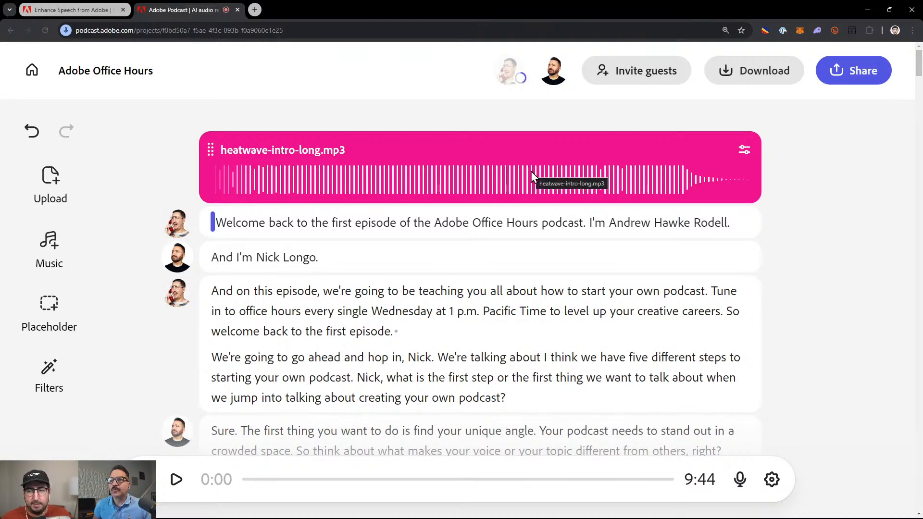
Download the session's final audio as an MP3.
left_click(756, 81)
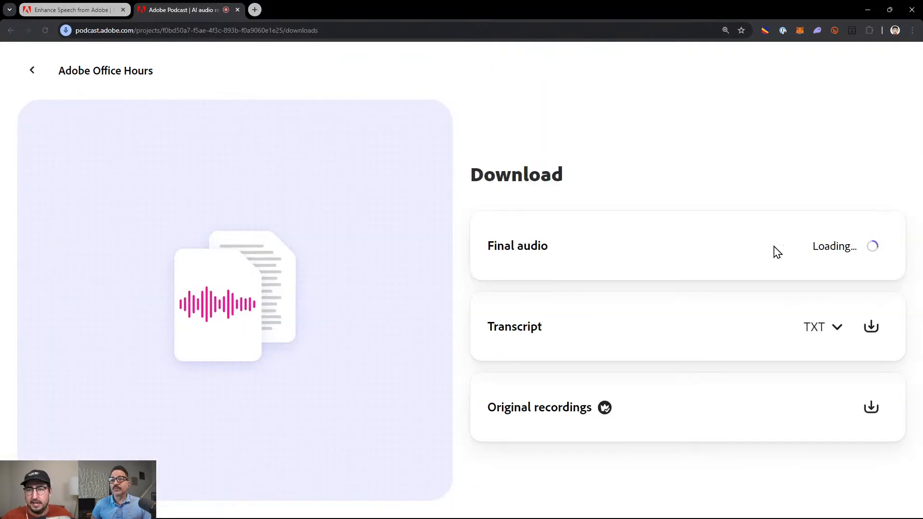
left_click(870, 248)
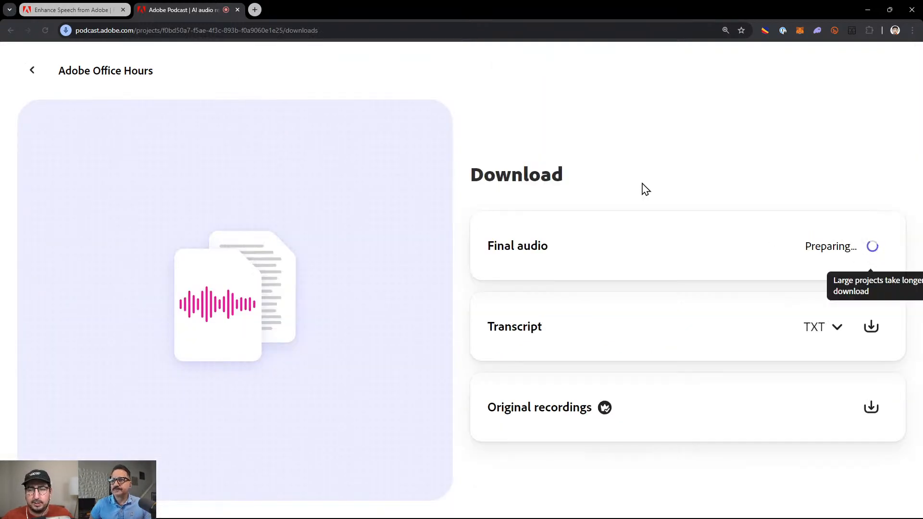
Load podcast.adobe.com/studio in the browser tab that holds Enhance Speech.
left_click(65, 11)
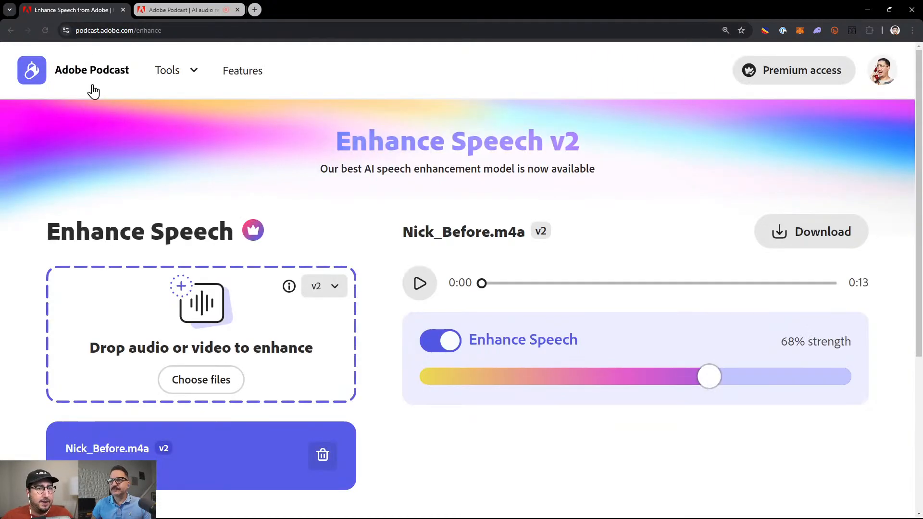
left_click(120, 31)
left_click(173, 30)
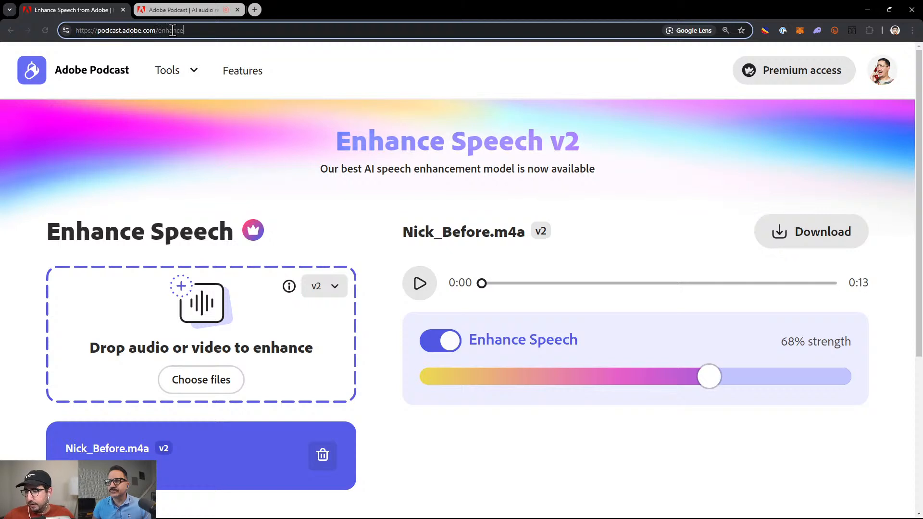
key("BackSpace")
key("BackSpace")
key("BackSpace")
key("BackSpace")
key("BackSpace")
key("BackSpace")
key("BackSpace")
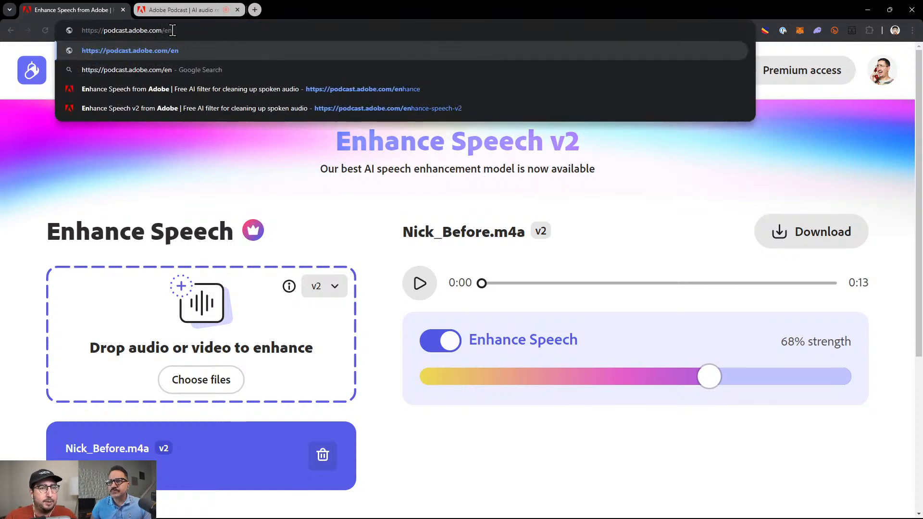
type("studio")
key("Return")
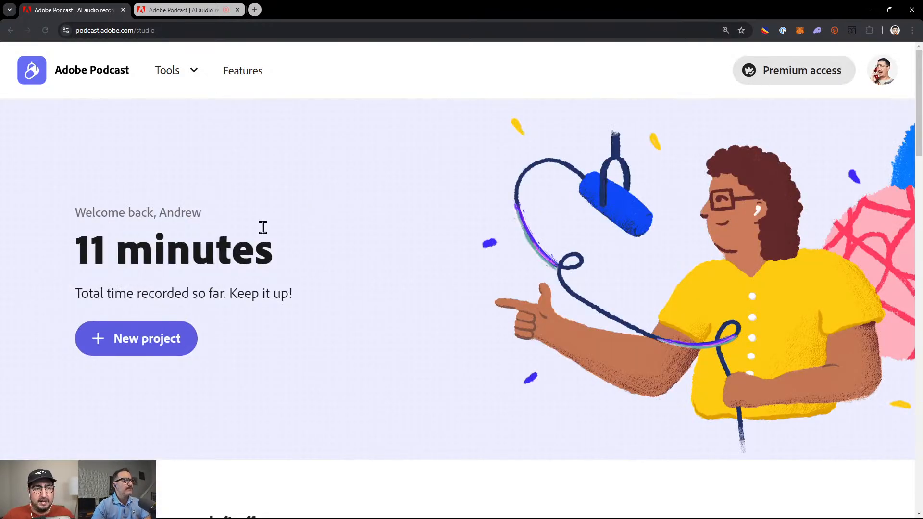
Find the podcast cover art among the graphics templates on the Studio page.
scroll(232, 244, "down", 15)
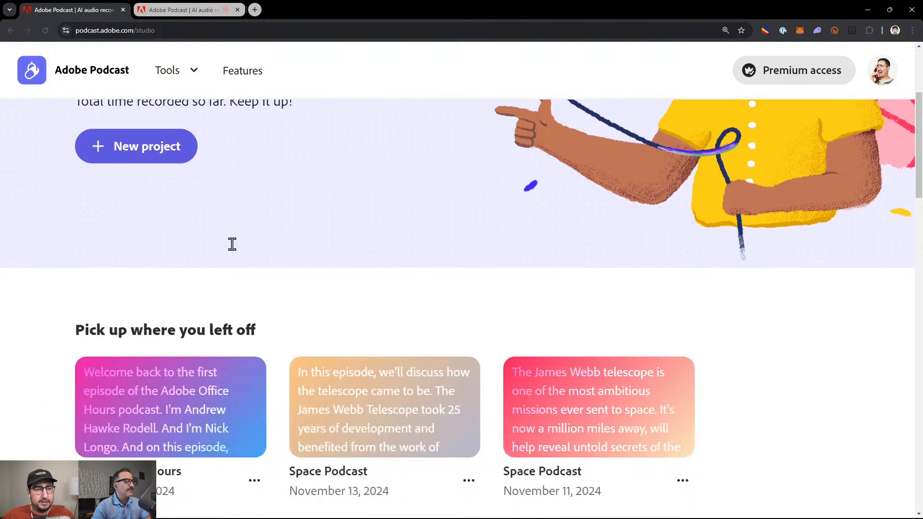
scroll(232, 247, "down", 10)
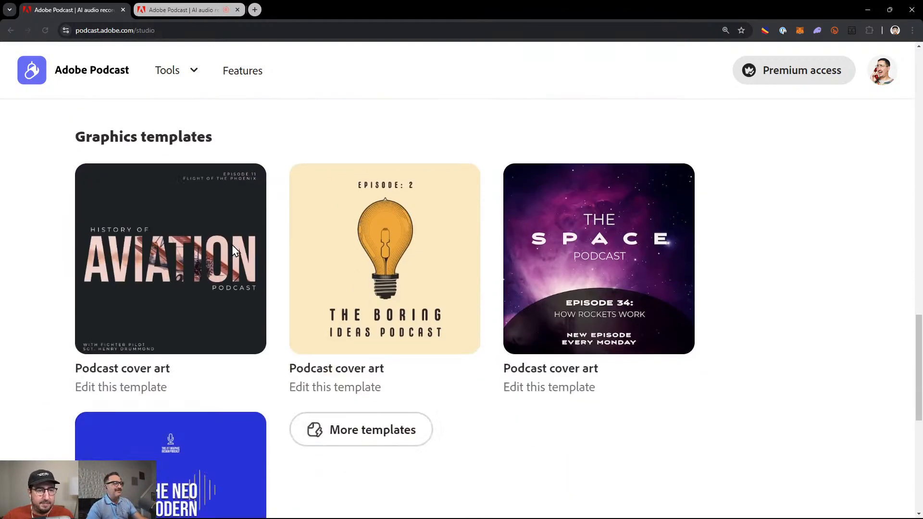
scroll(271, 280, "down", 1)
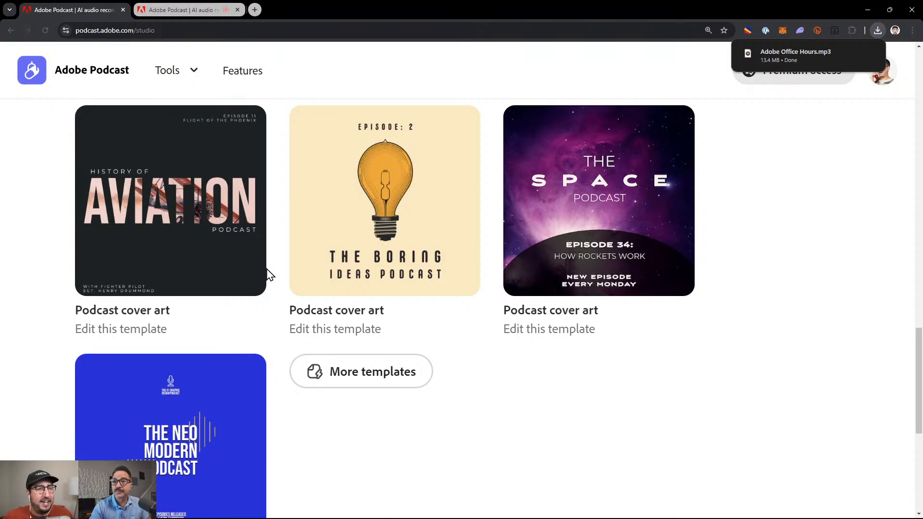
Close the browser tab holding the Adobe Office Hours session's download page.
left_click(192, 15)
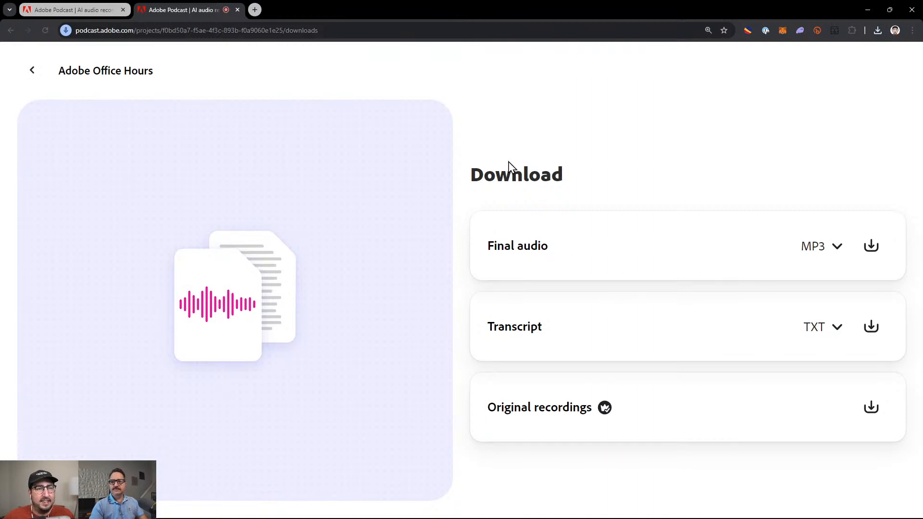
left_click(237, 10)
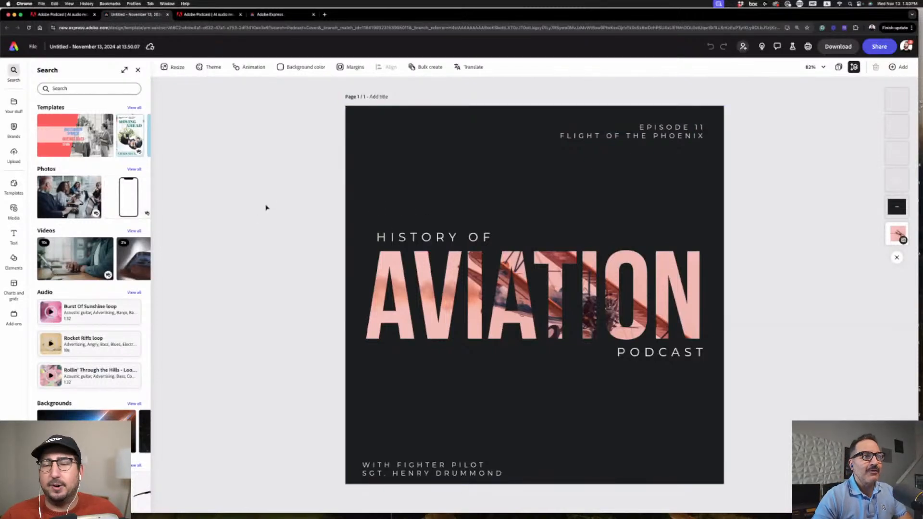
Open the AVIATION title of the podcast cover for editing and bring up the design's sharing options.
double_click(474, 280)
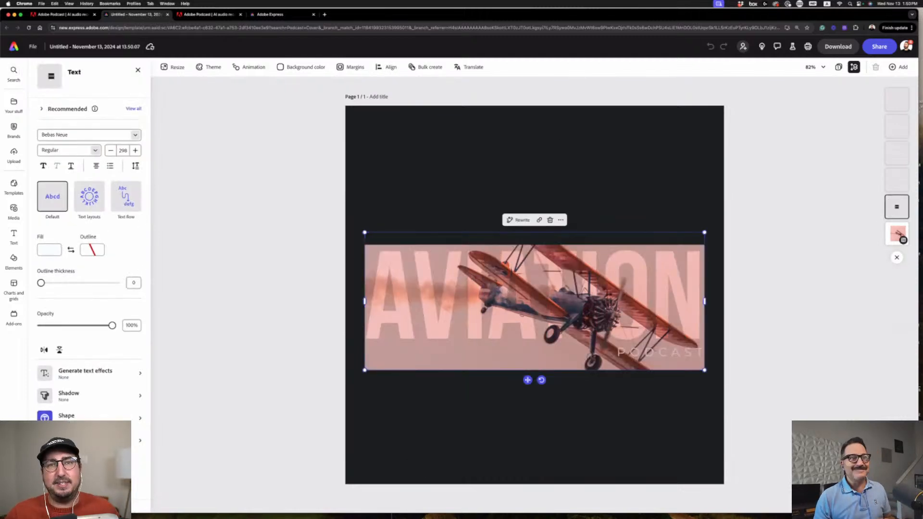
left_click(879, 46)
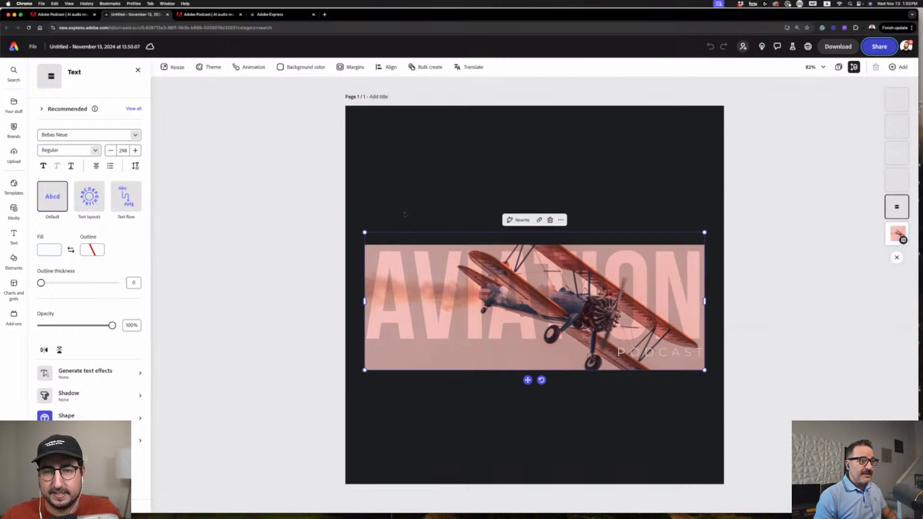
Replace the AVIATION cutout title with OFFICE and HOURS on two lines.
left_click(334, 247)
double_click(432, 289)
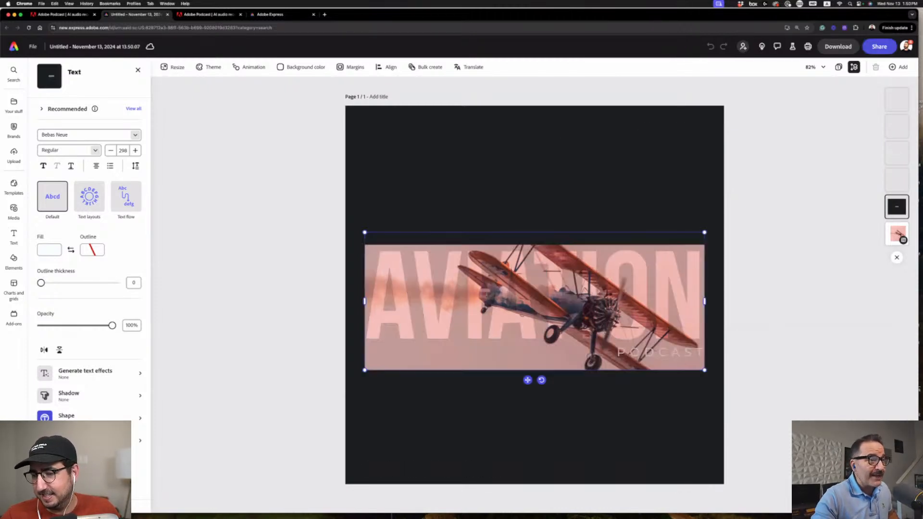
type("OFFICE")
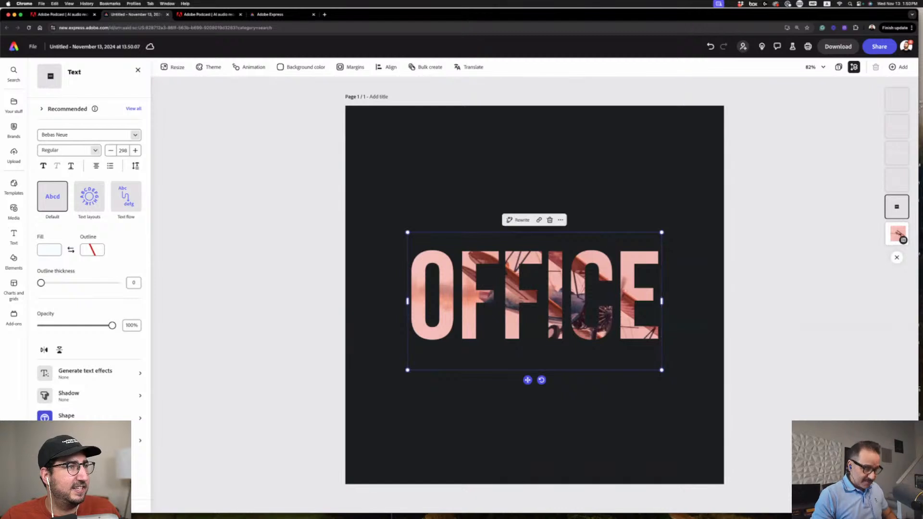
key("Return")
type("HOURS")
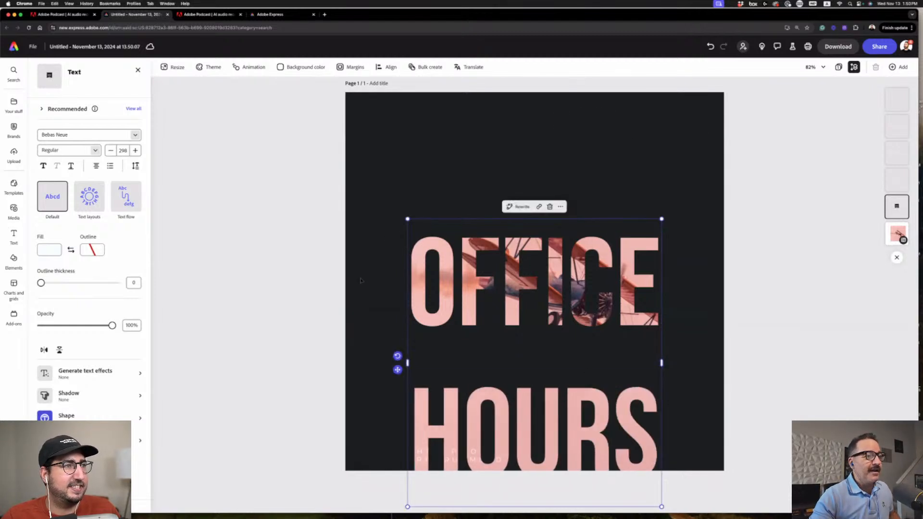
key("Escape")
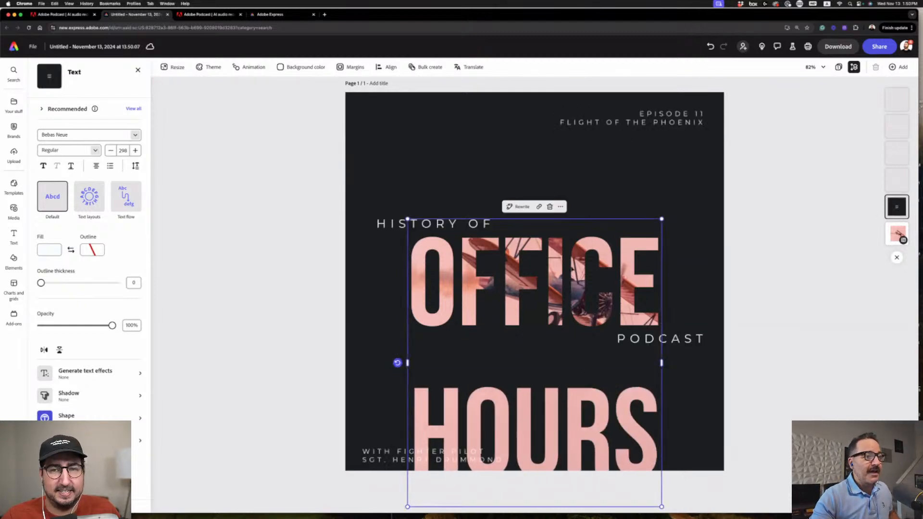
Move the OFFICE HOURS title up into the cover's middle and place PODCAST below the end of HOURS.
left_click_drag(586, 254, 586, 179)
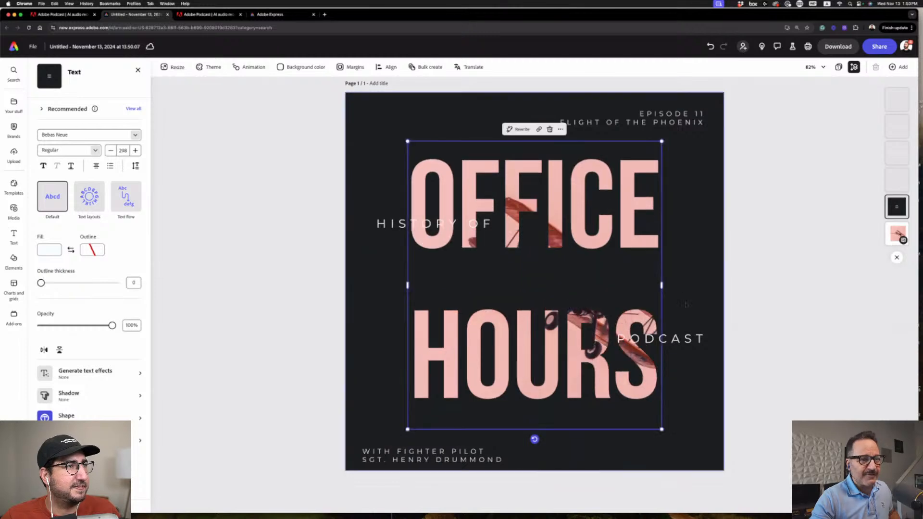
left_click_drag(686, 346, 637, 414)
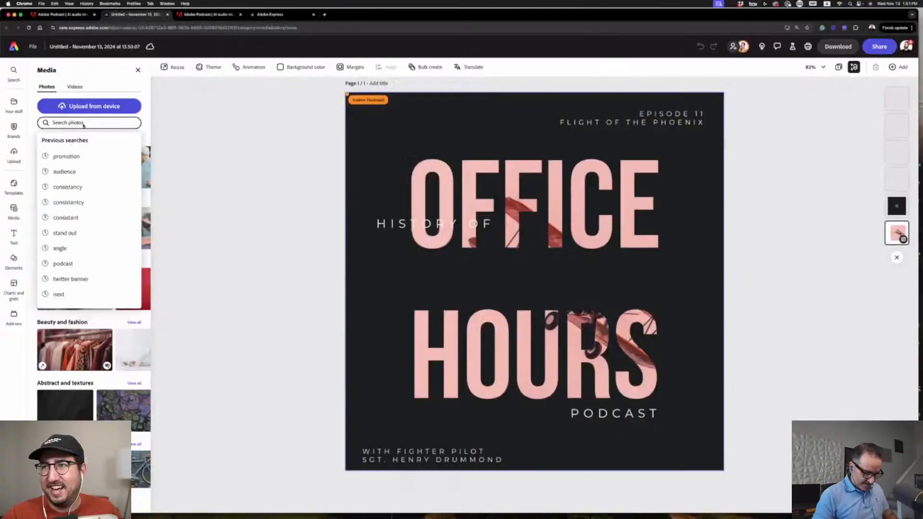
Search the media photos for "podcast".
type("podca")
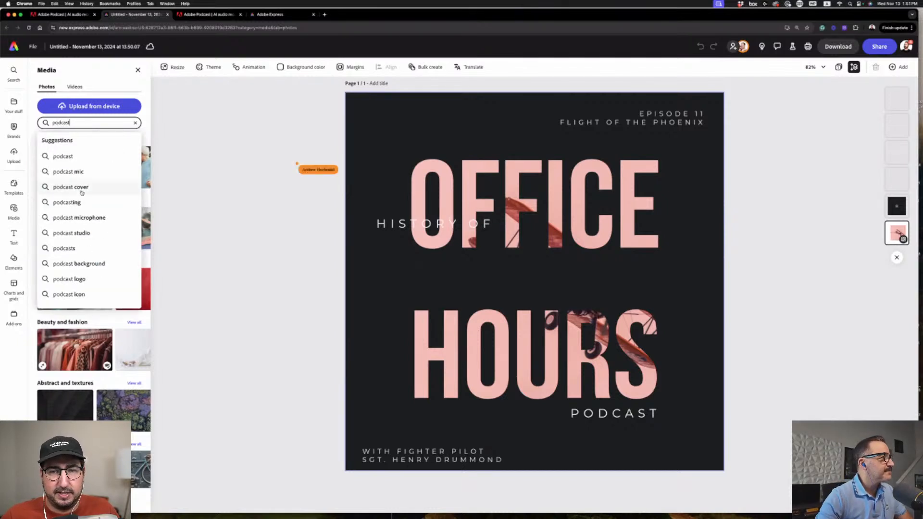
type("st")
left_click(71, 157)
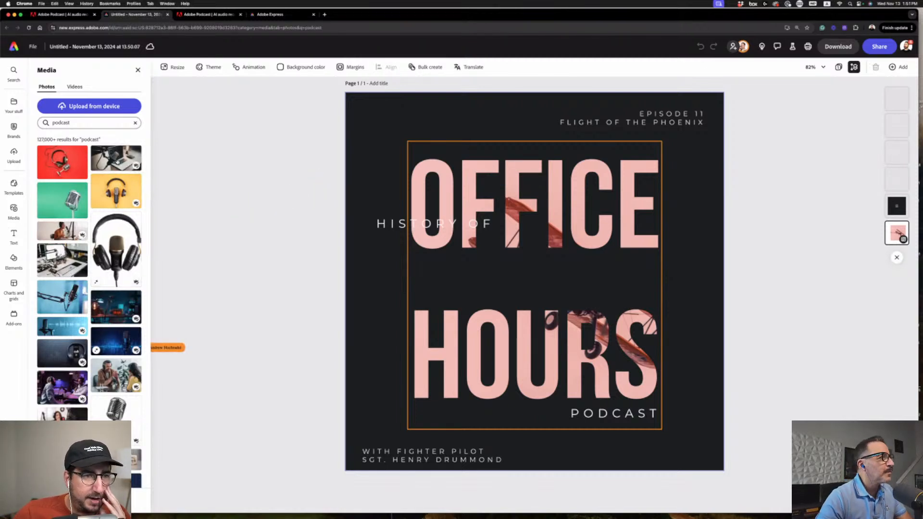
Try three different podcast photos as the image showing through the OFFICE HOURS cutout title.
left_click(117, 162)
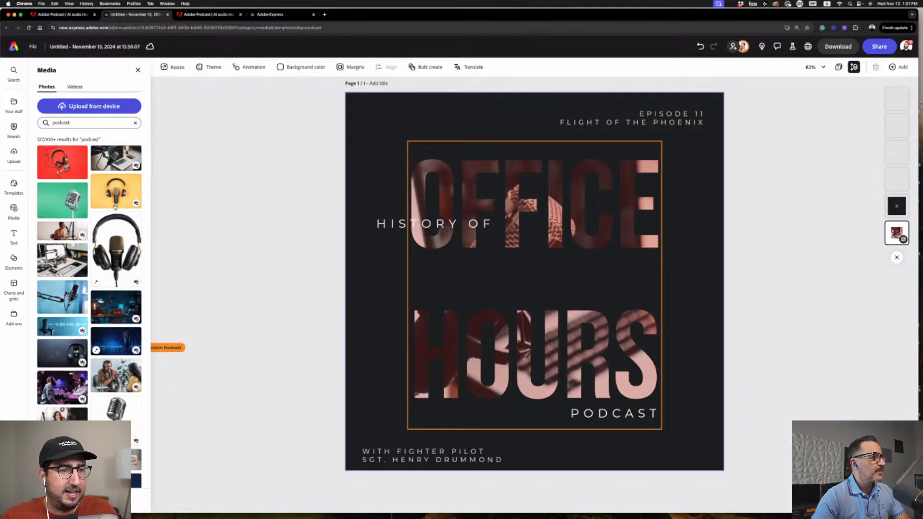
left_click(99, 380)
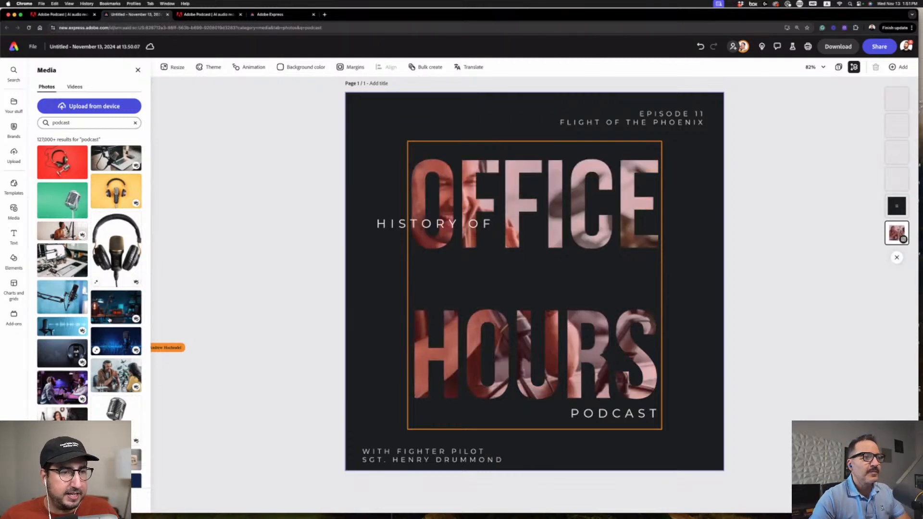
left_click(65, 415)
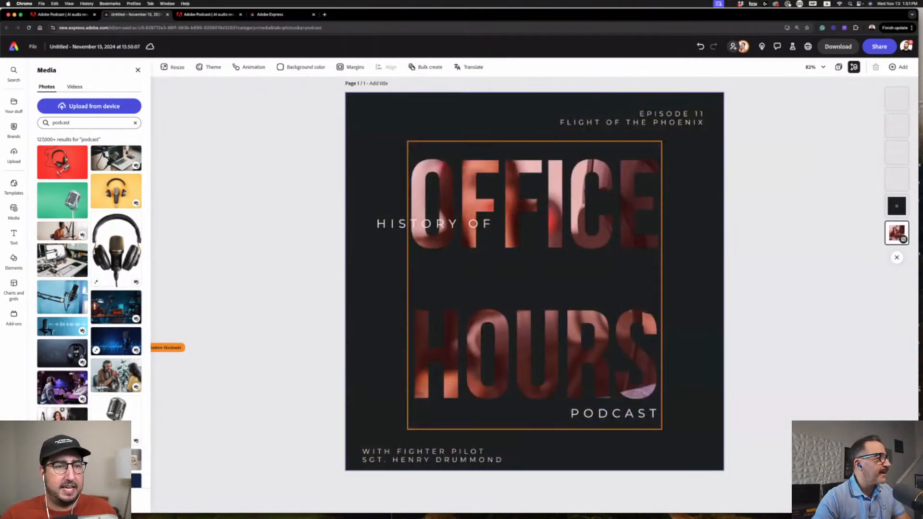
Examine the shape settings of the OFFICE HOURS title, including the Cutout text option.
scroll(67, 267, "down", 5)
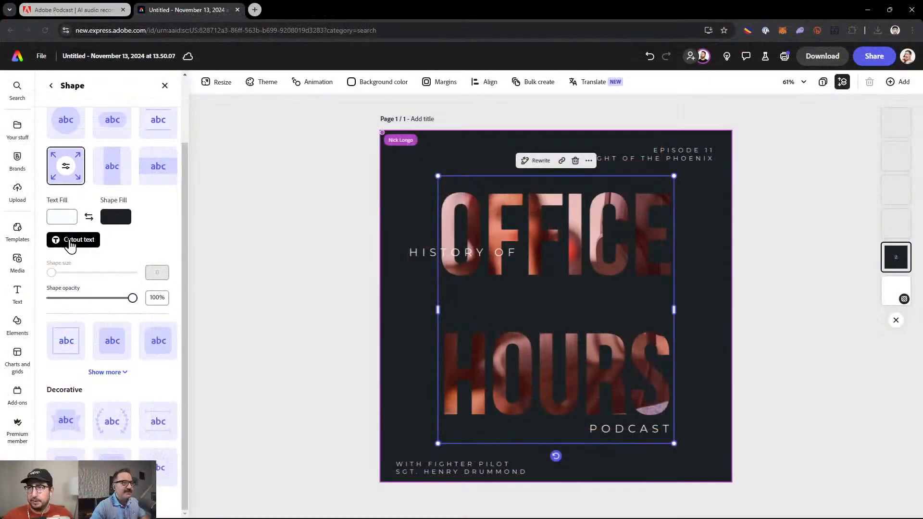
left_click(322, 216)
left_click(541, 210)
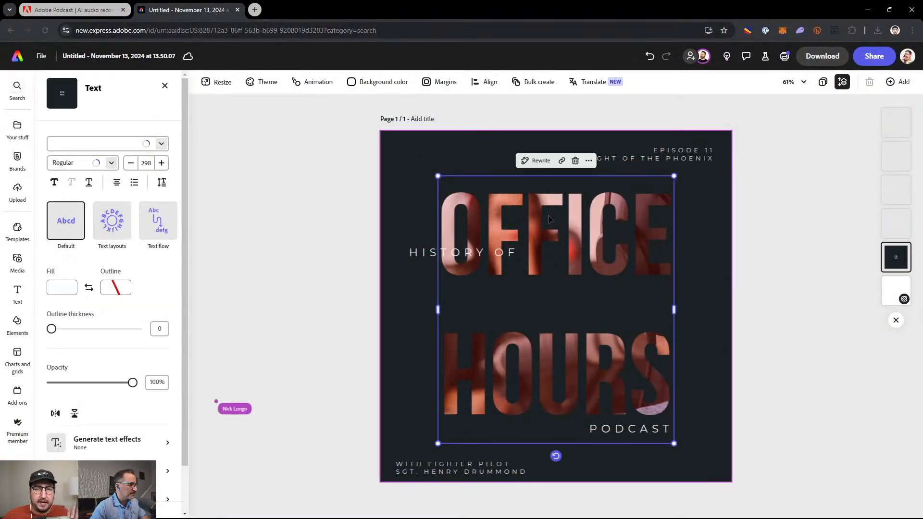
scroll(117, 340, "down", 3)
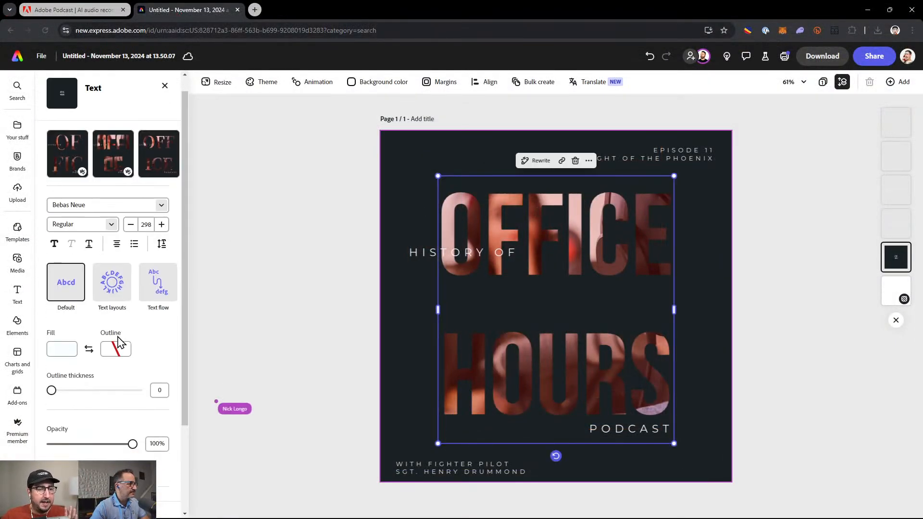
left_click(84, 451)
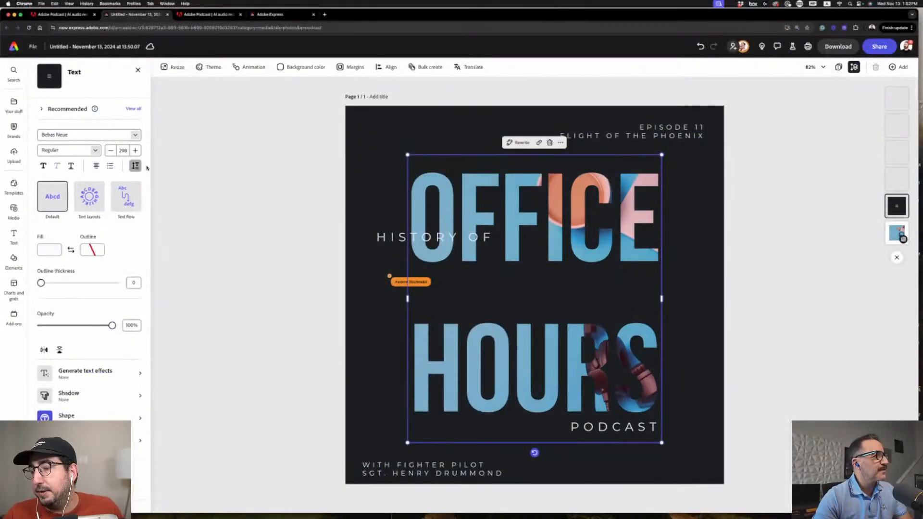
Reduce the OFFICE HOURS title's line spacing to 0.74 so that both lines sit close together.
left_click(135, 165)
left_click_drag(114, 229, 100, 229)
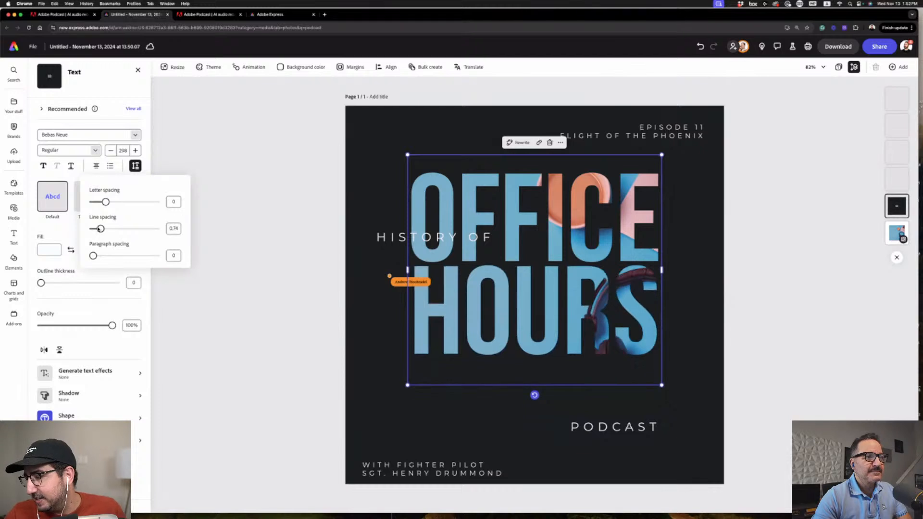
left_click(285, 222)
left_click(320, 260)
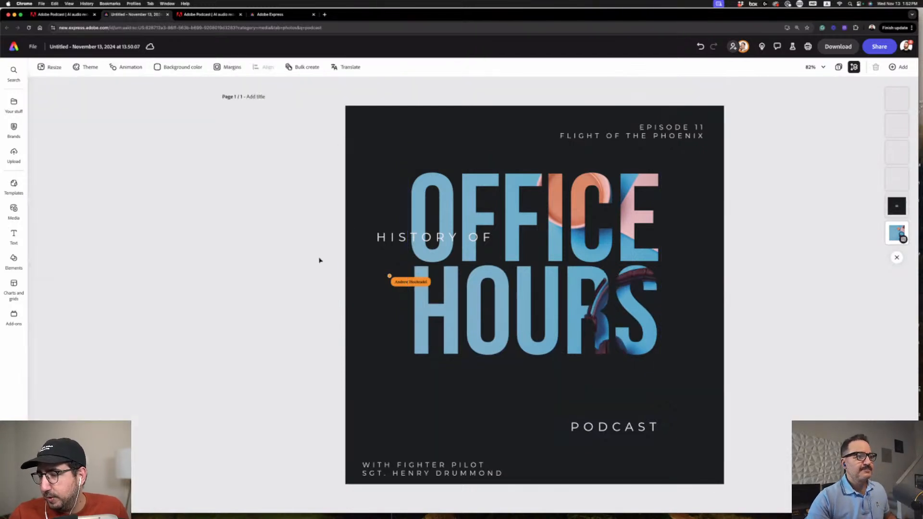
Move the HISTORY OF line above OFFICE and change its text to FIRST EVER.
left_click_drag(362, 240, 462, 158)
double_click(462, 158)
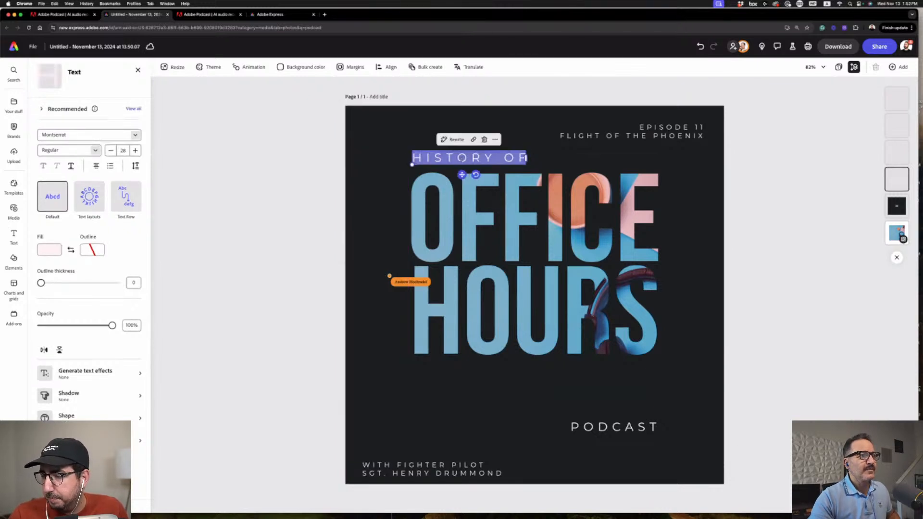
type("F")
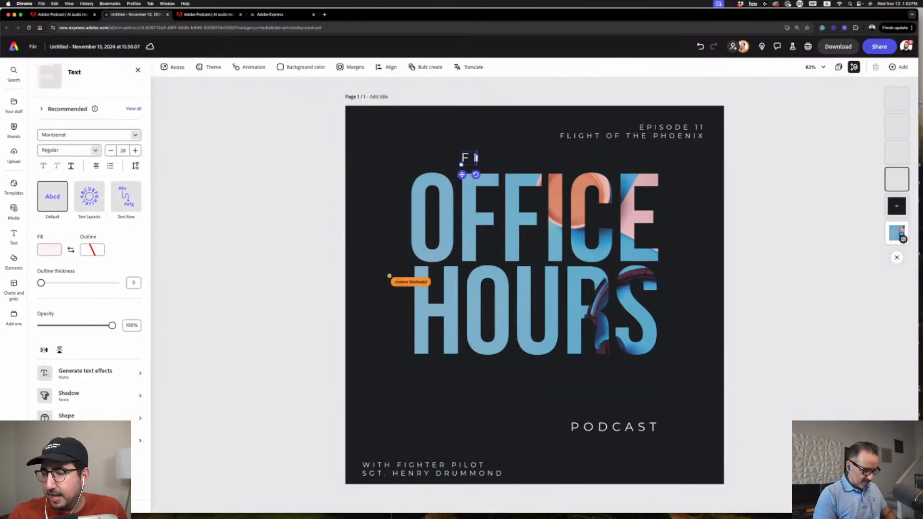
type("IRST EVER")
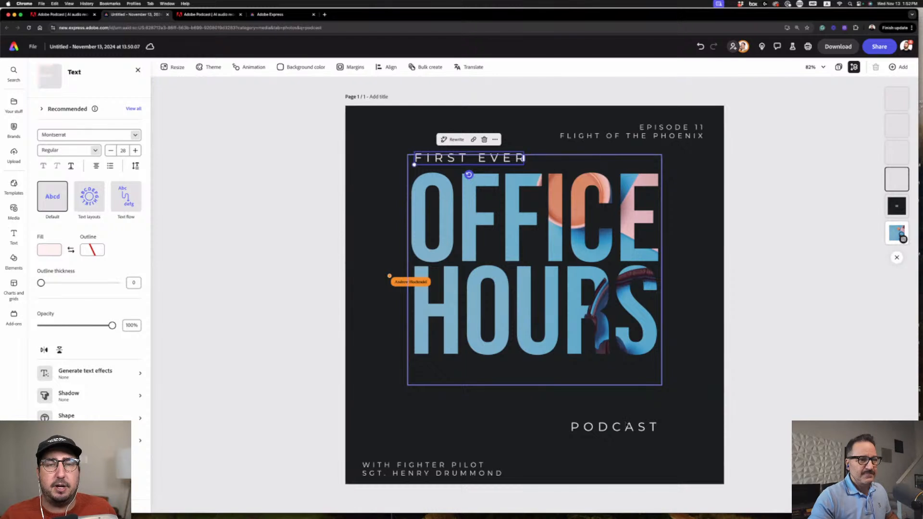
Enlarge PODCAST to size 45 directly below HOURS and align FIRST EVER with the left edge of OFFICE.
left_click_drag(572, 417, 520, 379)
left_click(522, 156)
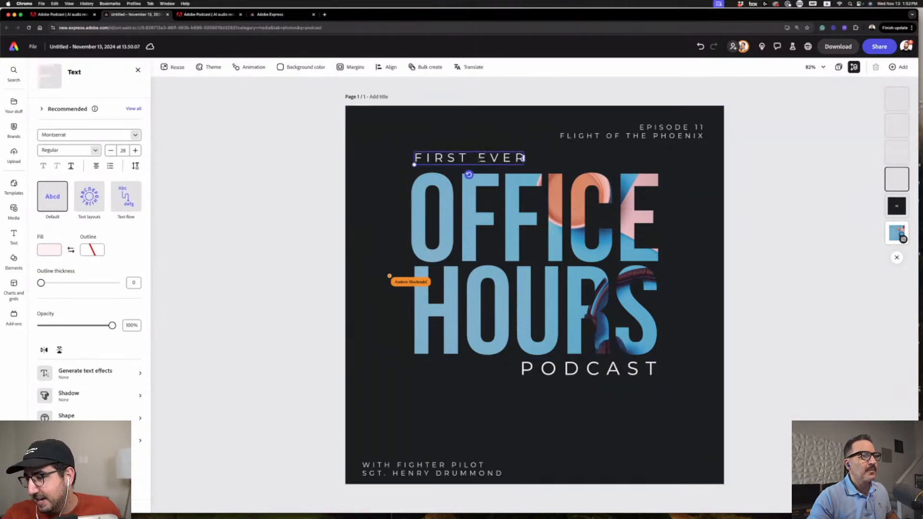
left_click_drag(472, 164, 479, 159)
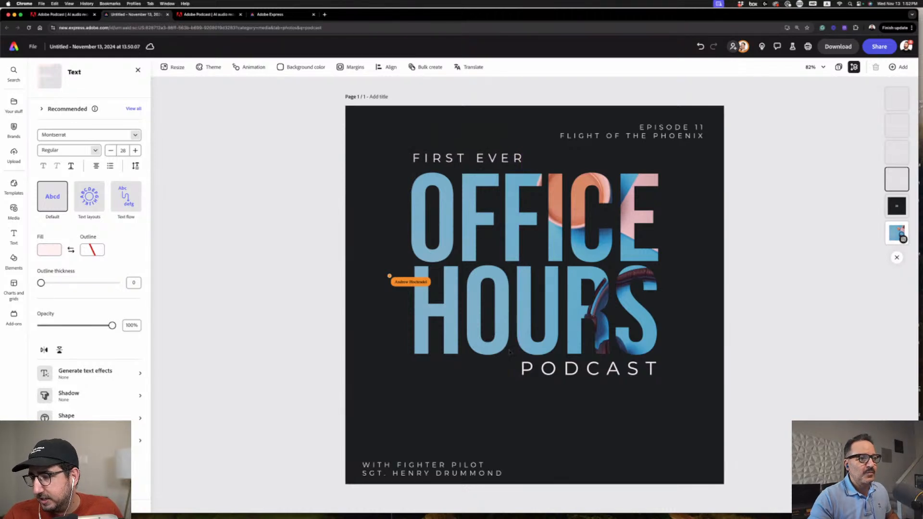
left_click(603, 369)
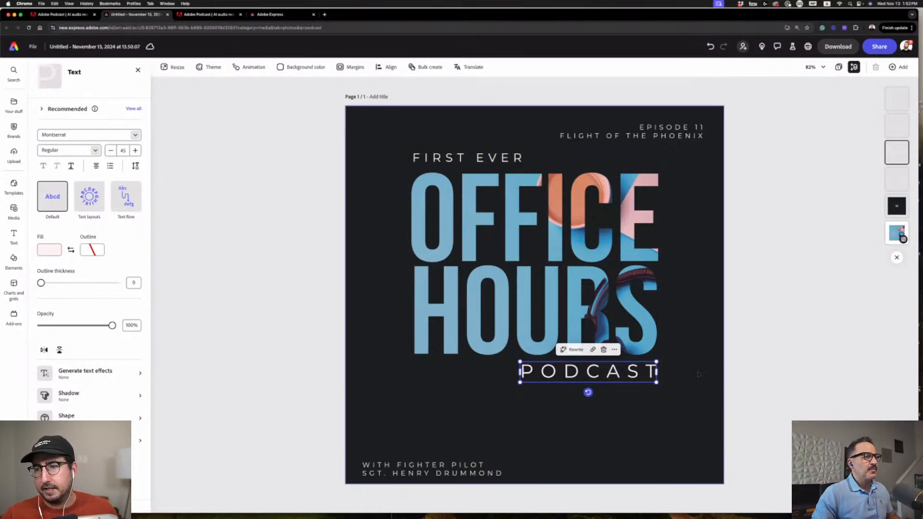
left_click(368, 369)
Move the fighter pilot caption slightly up and replace its text with "BROUGHT RO YOU BY:".
left_click_drag(396, 477, 395, 453)
double_click(399, 448)
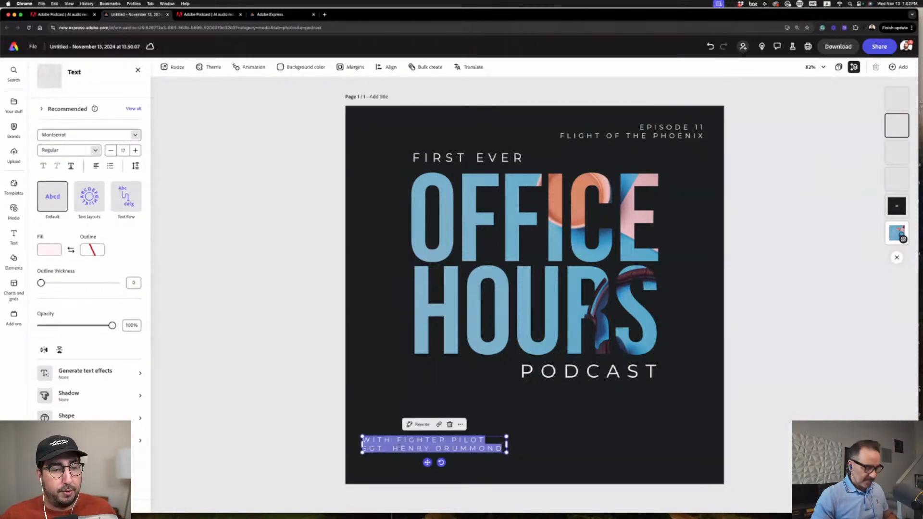
type("BROUGHT RO YOU B")
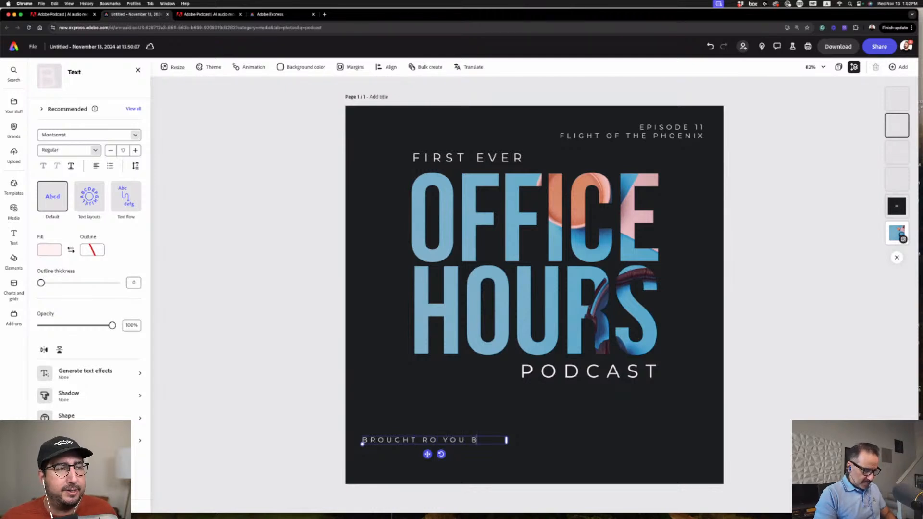
type("Y:")
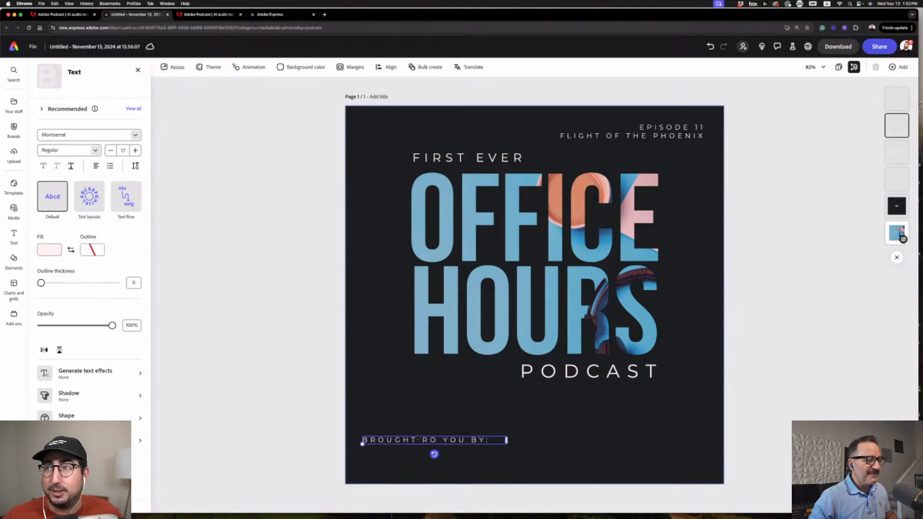
Duplicate the "BROUGHT RO YOU BY:" line directly beneath itself and change the lower copy to ADOBE PODCAST.
left_click(396, 425)
left_click_drag(396, 425, 395, 441)
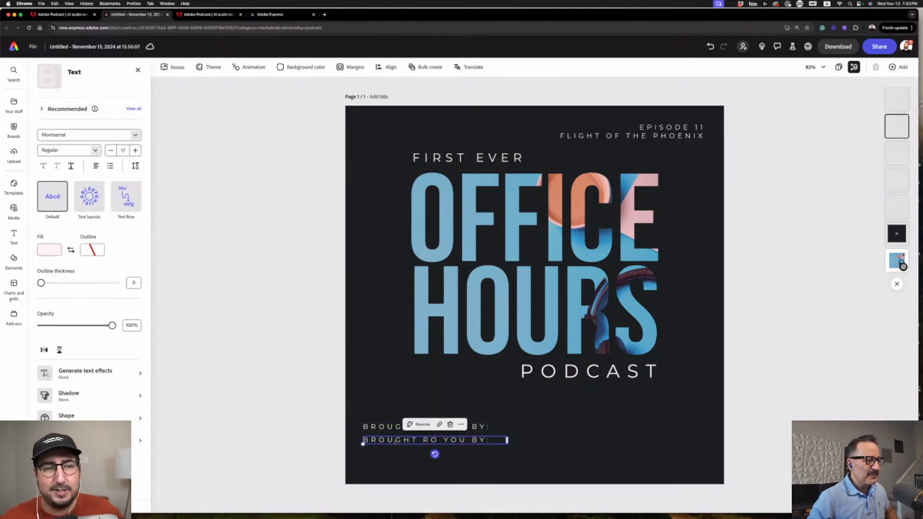
double_click(395, 441)
type("AD")
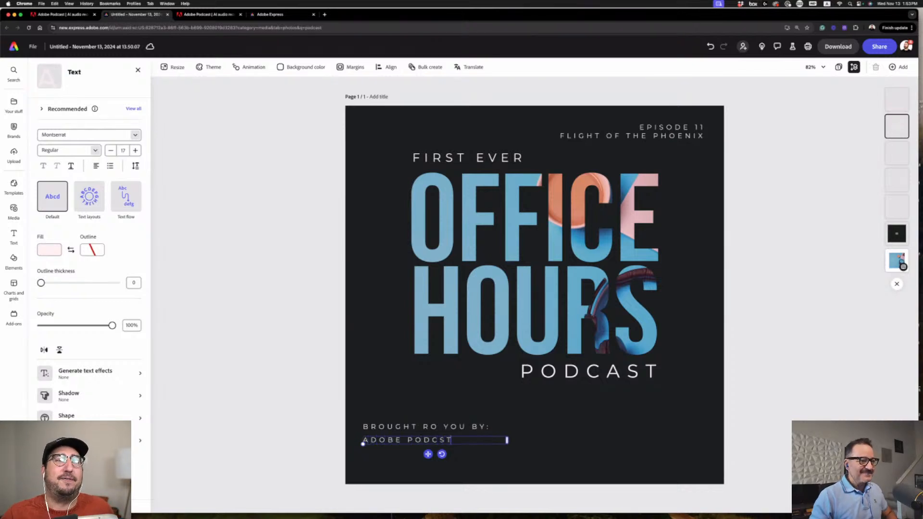
type("OBE PODCST")
key("BackSpace")
key("BackSpace")
key("BackSpace")
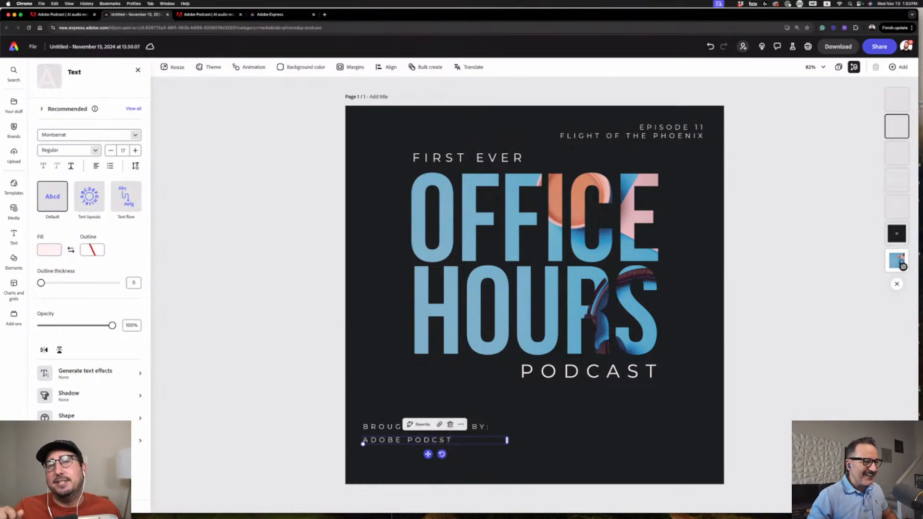
left_click(440, 440)
type("A")
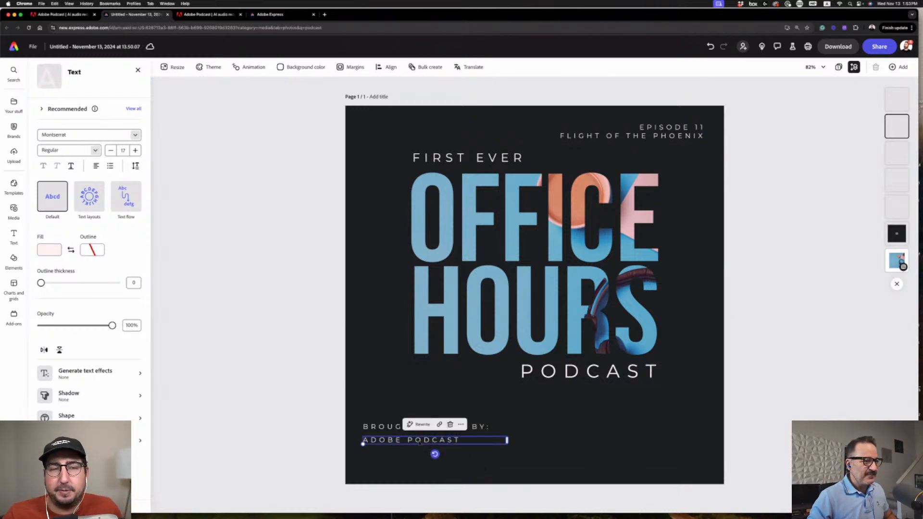
Set the ADOBE PODCAST line to ExtraBold at size 21 and widen its text box to fit one line.
key("super+a")
left_click(95, 151)
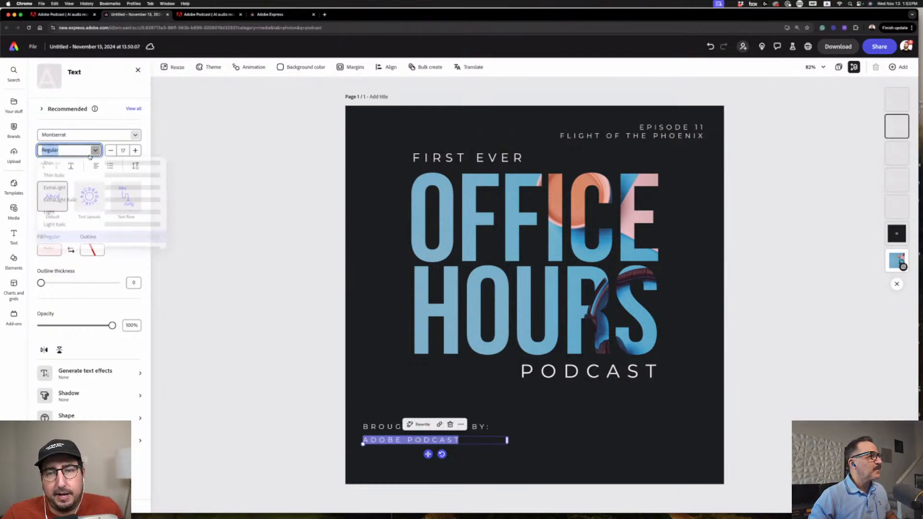
scroll(94, 239, "down", 5)
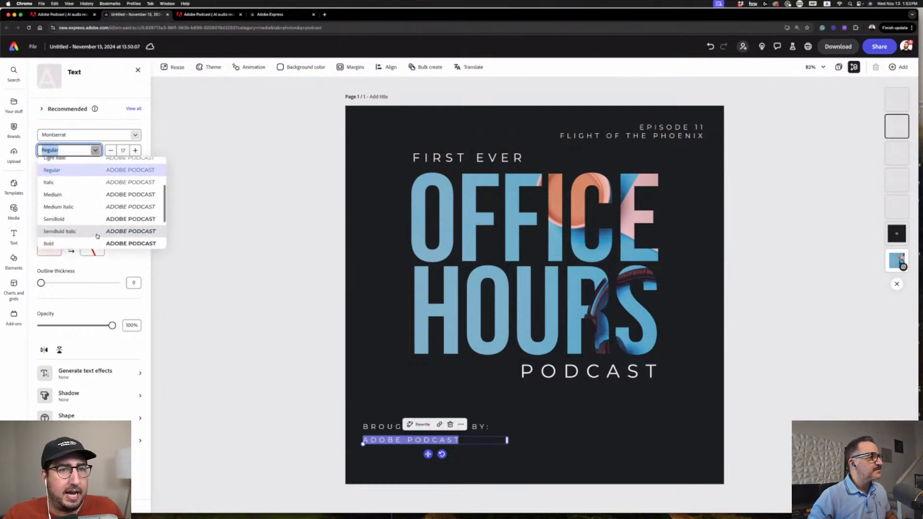
left_click(91, 242)
left_click(135, 151)
left_click(135, 151)
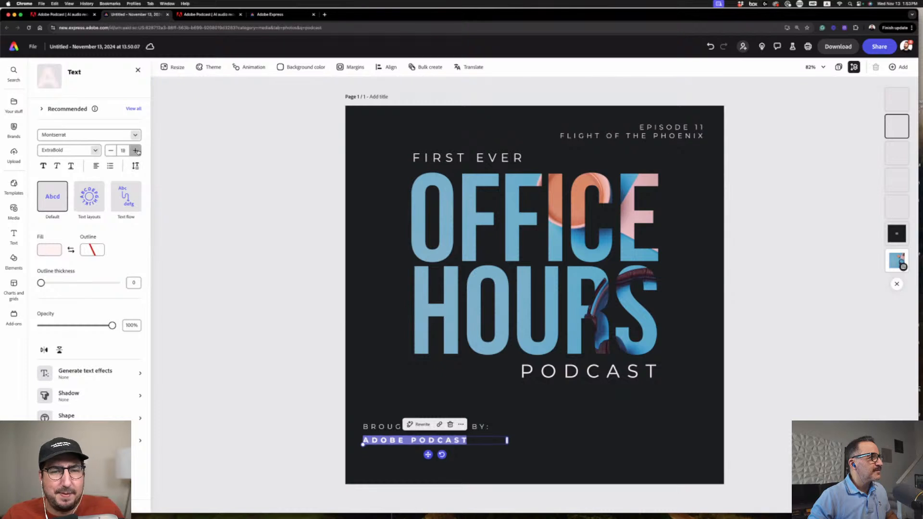
left_click(135, 150)
left_click(135, 151)
left_click(135, 150)
left_click(135, 151)
left_click(135, 151)
left_click(135, 151)
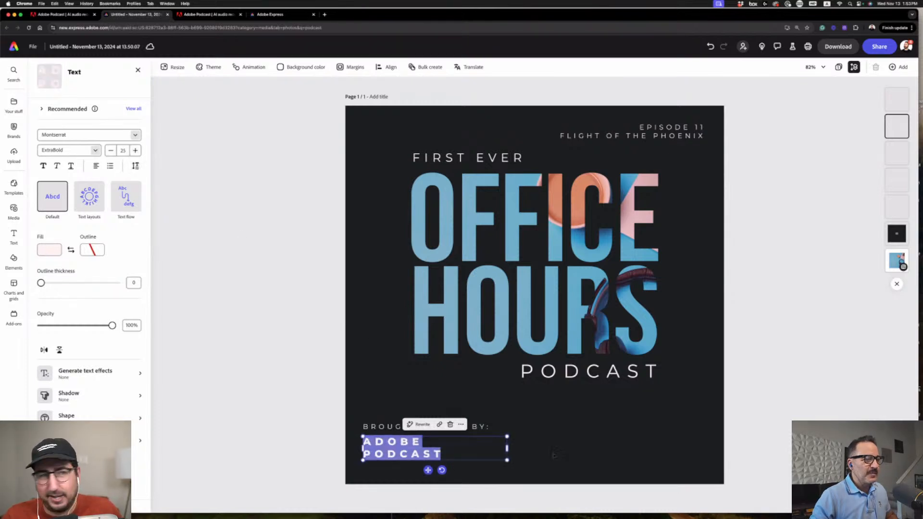
left_click_drag(507, 448, 534, 443)
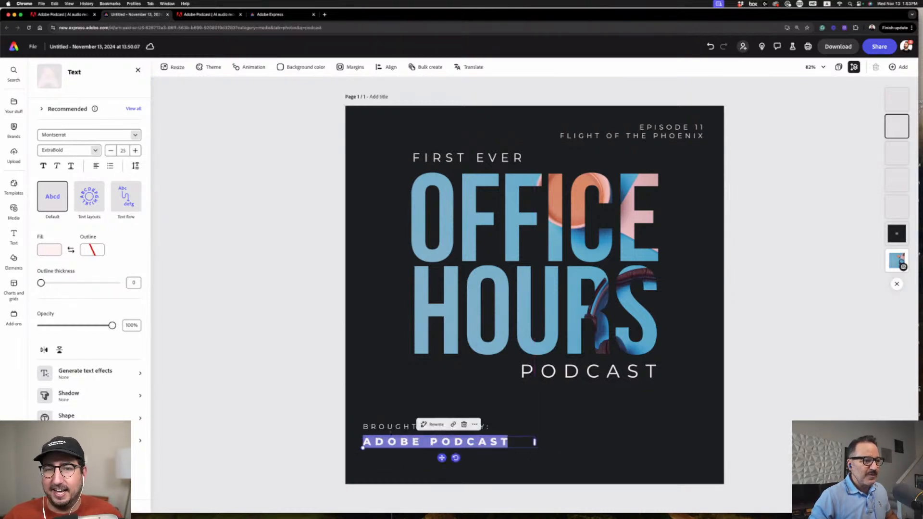
Move the "BROUGHT RO YOU BY:" and ADOBE PODCAST lines together slightly down toward the cover's lower edge.
left_click(403, 427)
left_click(392, 442, "shift")
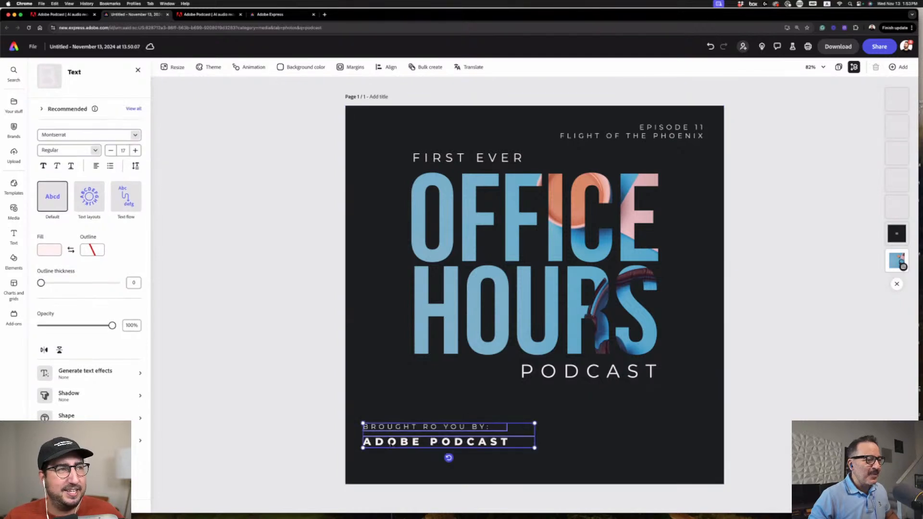
left_click_drag(392, 442, 392, 454)
left_click(327, 392)
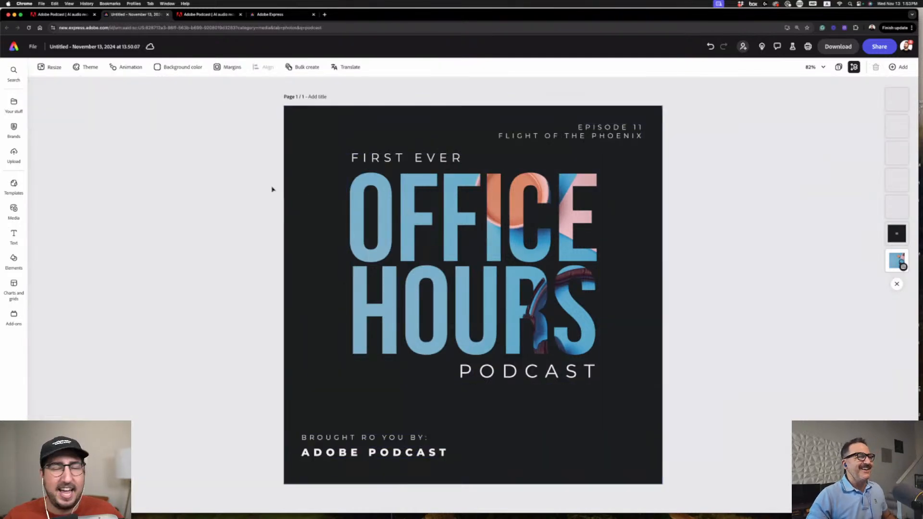
Move OFFICE HOURS and PODCAST down together toward the cover's centre and bring FIRST EVER down directly above OFFICE.
left_click_drag(257, 196, 476, 360)
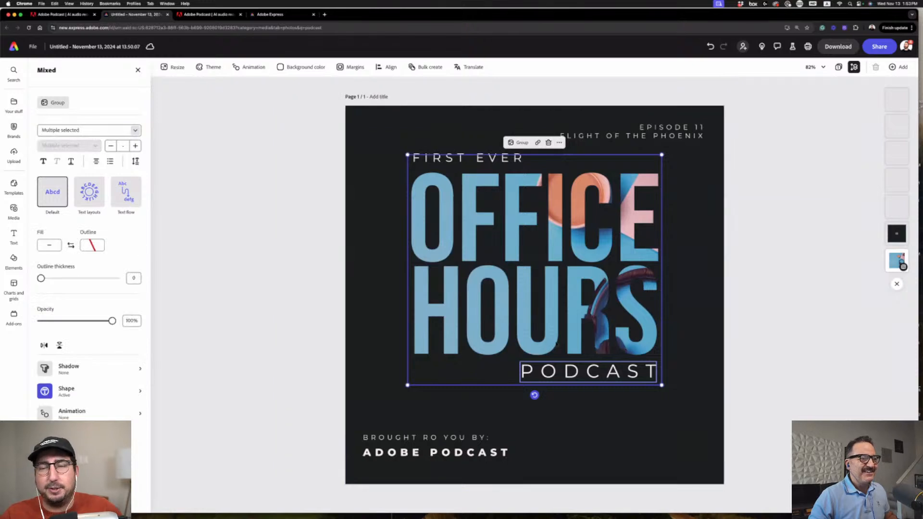
left_click_drag(551, 347, 552, 372)
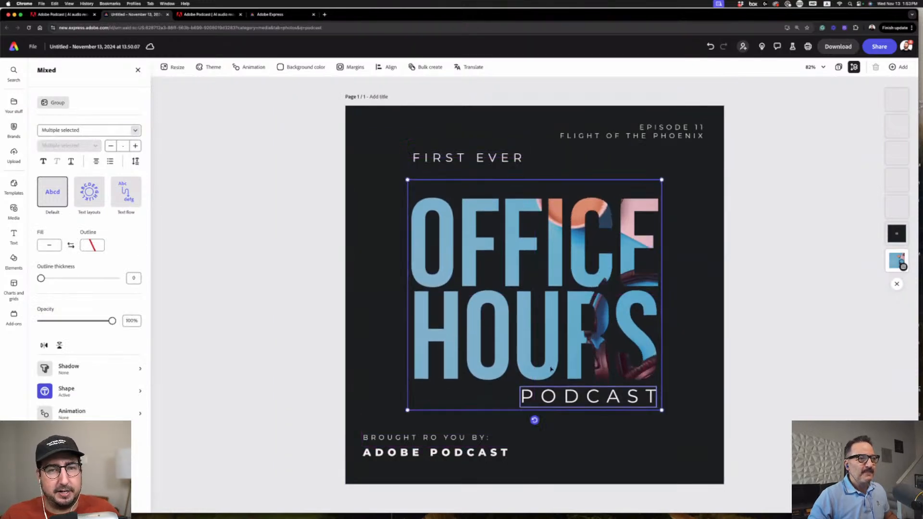
left_click(469, 187)
left_click_drag(424, 162, 424, 192)
left_click(201, 253)
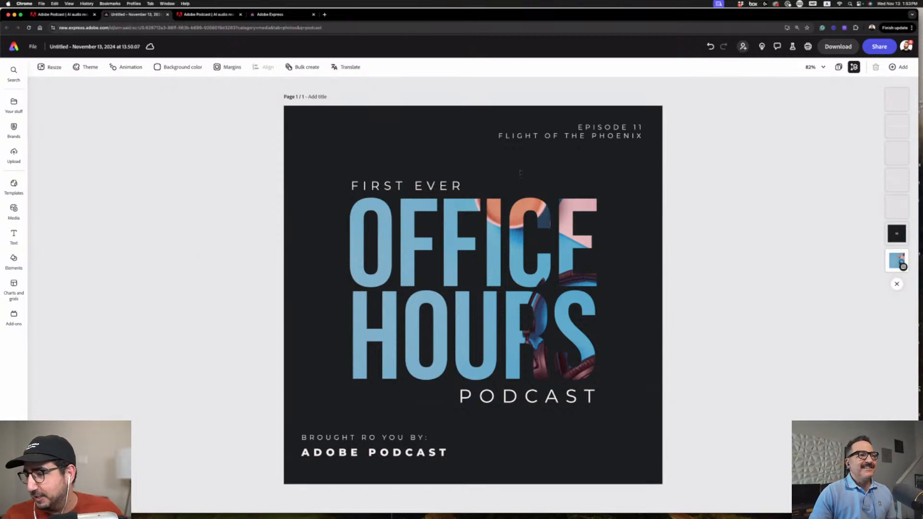
Replace FLIGHT OF THE PHOENIX with HOW TO MAKE YOUR OWN PODCAST and widen the text box toward the cover's centre.
double_click(601, 136)
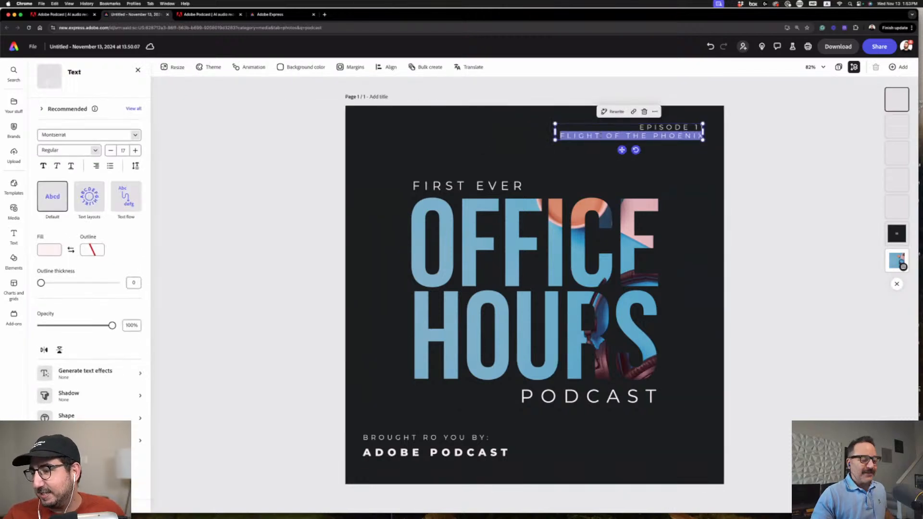
type("HOW TO")
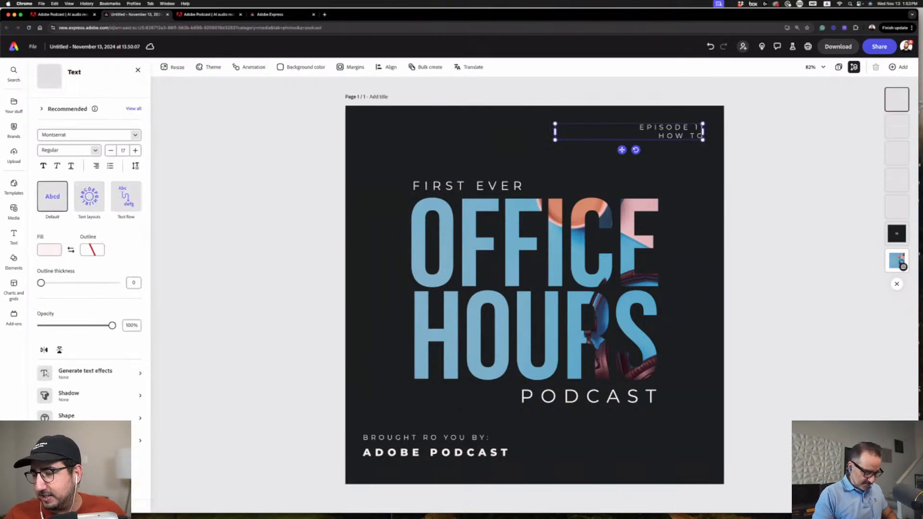
type(" MAKE YOUR O")
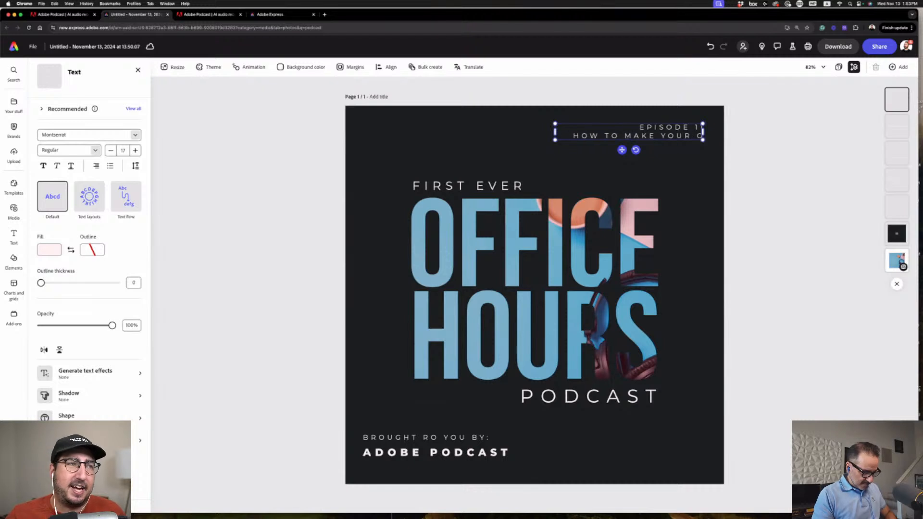
type("WN PODCAST")
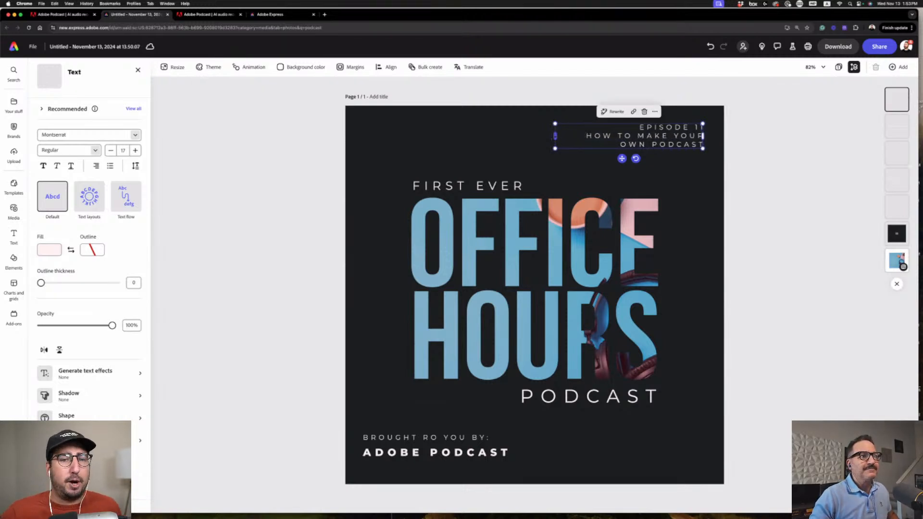
left_click_drag(555, 136, 467, 134)
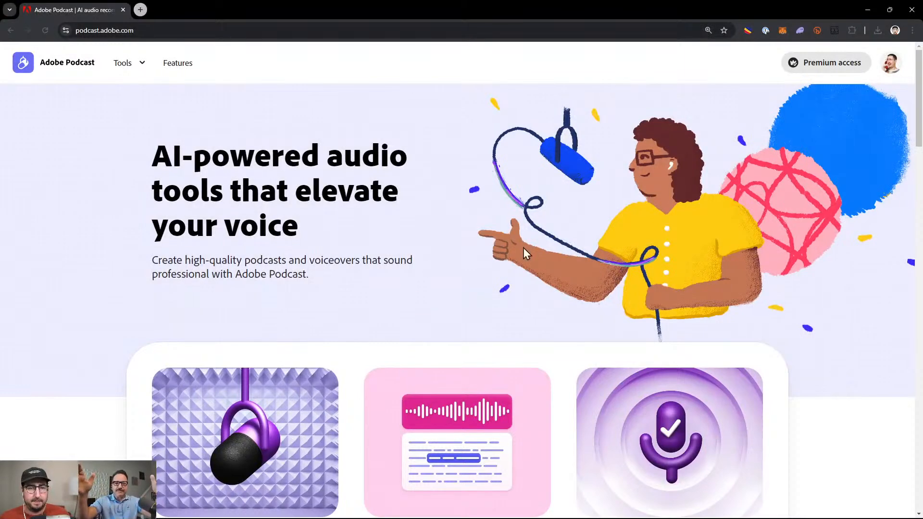
Switch to the Adobe Podcast home page and open Studio from the tool cards.
scroll(794, 235, "down", 2)
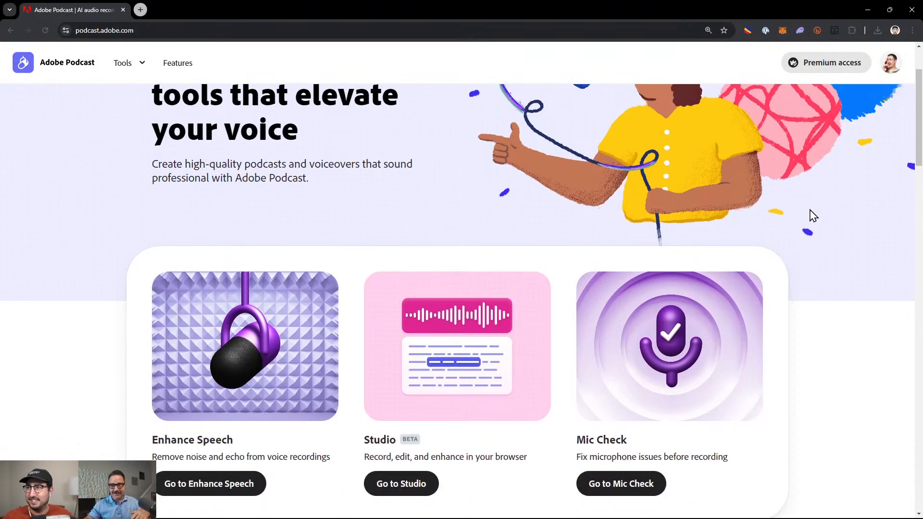
scroll(824, 203, "down", 1)
scroll(826, 204, "down", 5)
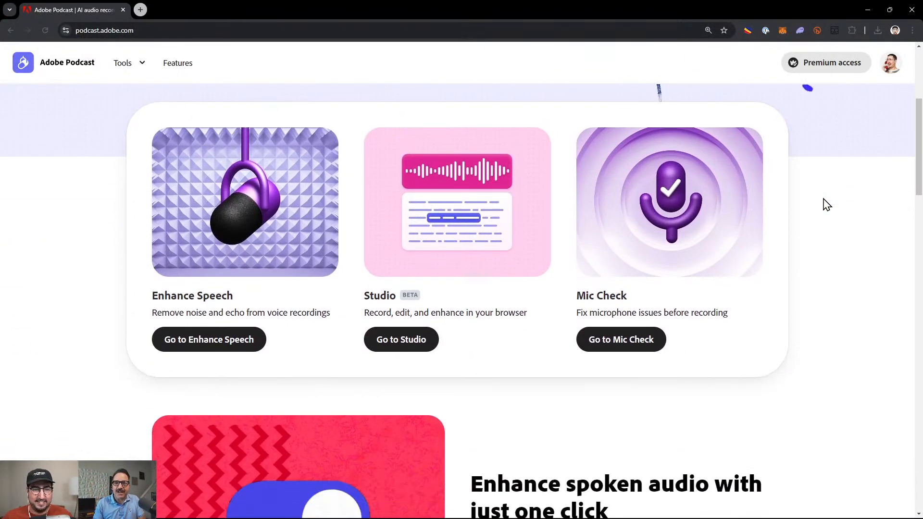
scroll(826, 204, "up", 5)
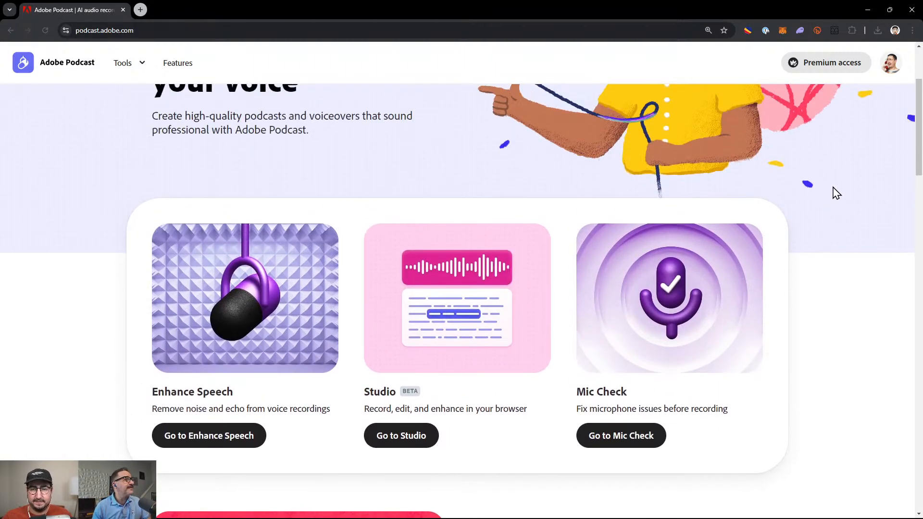
scroll(837, 193, "down", 1)
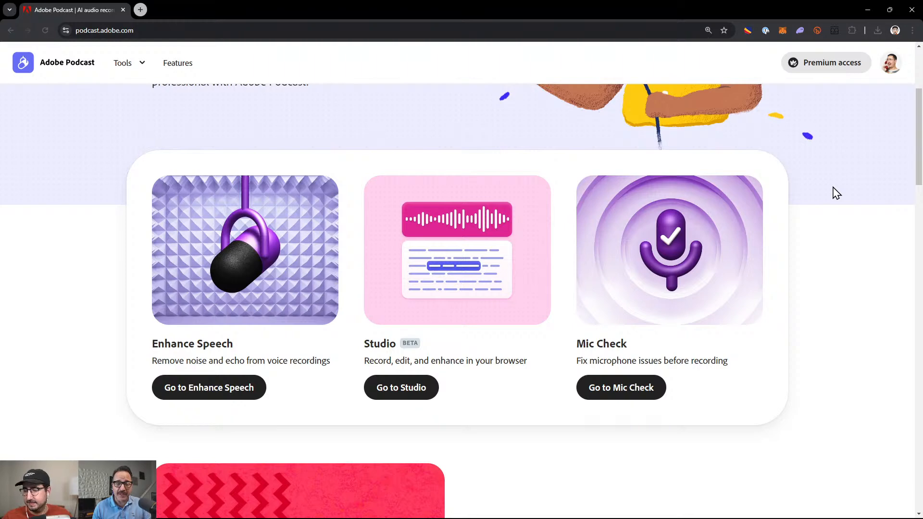
left_click(402, 387)
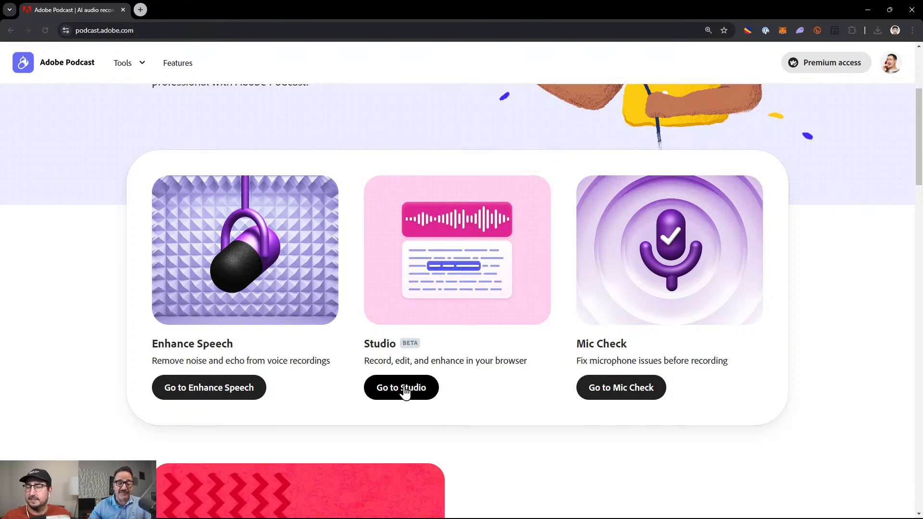
Open the recent Adobe Office Hours project in Studio at the beginning of its transcript.
scroll(208, 227, "down", 5)
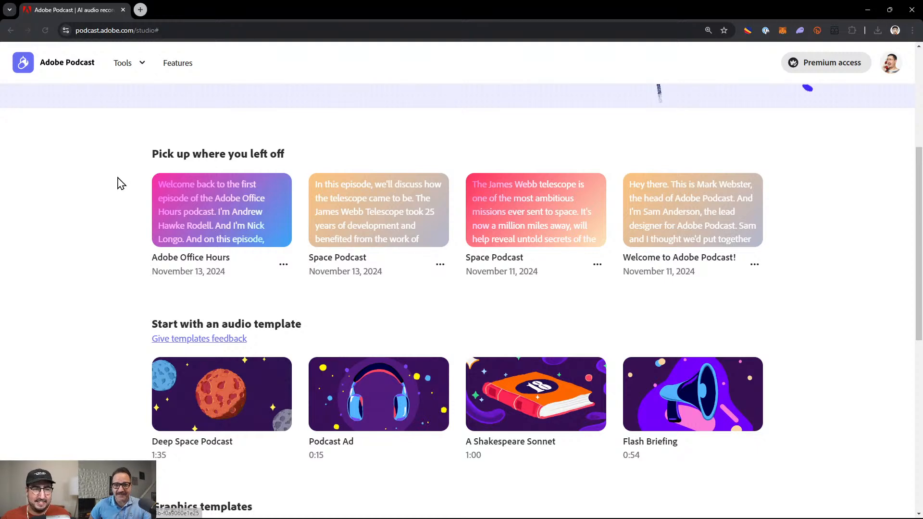
left_click(201, 222)
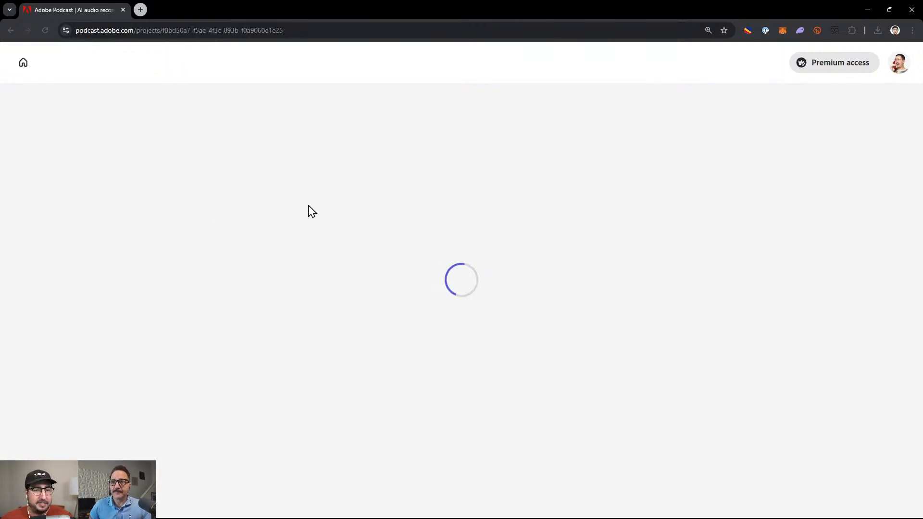
scroll(381, 212, "down", 15)
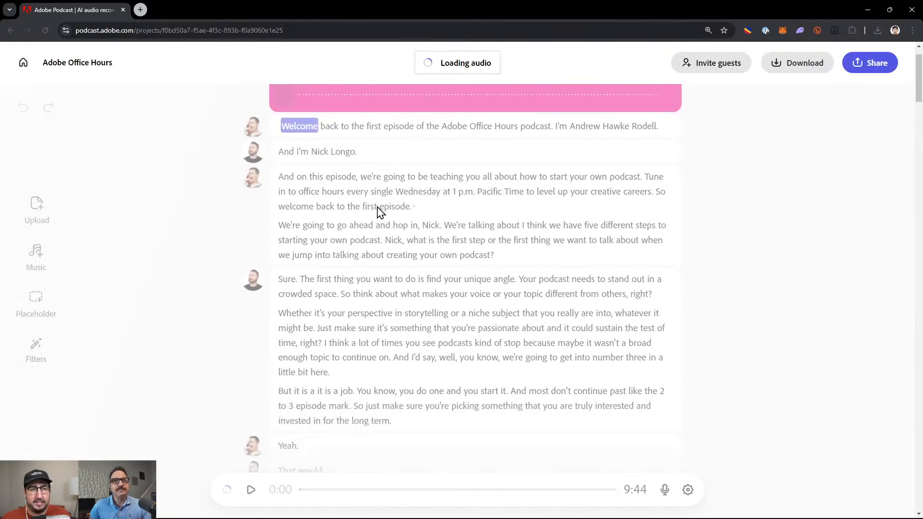
scroll(379, 212, "down", 15)
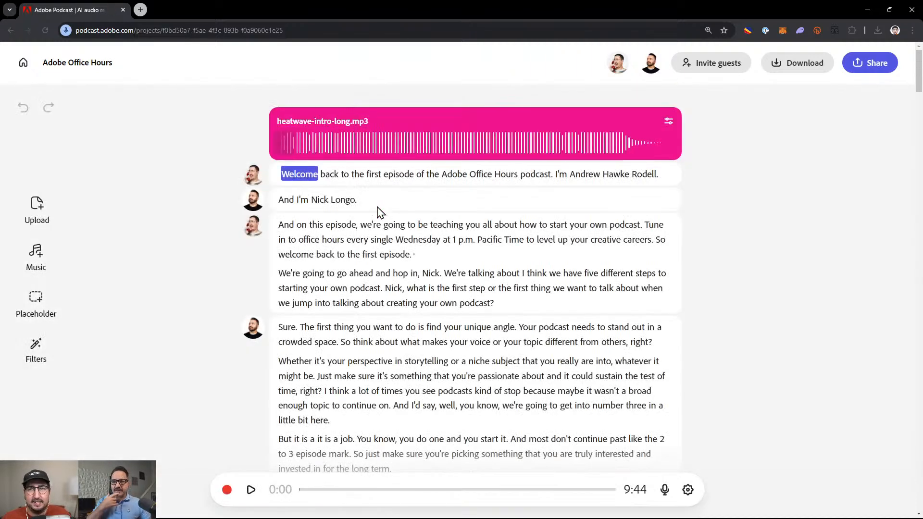
scroll(380, 213, "down", 1)
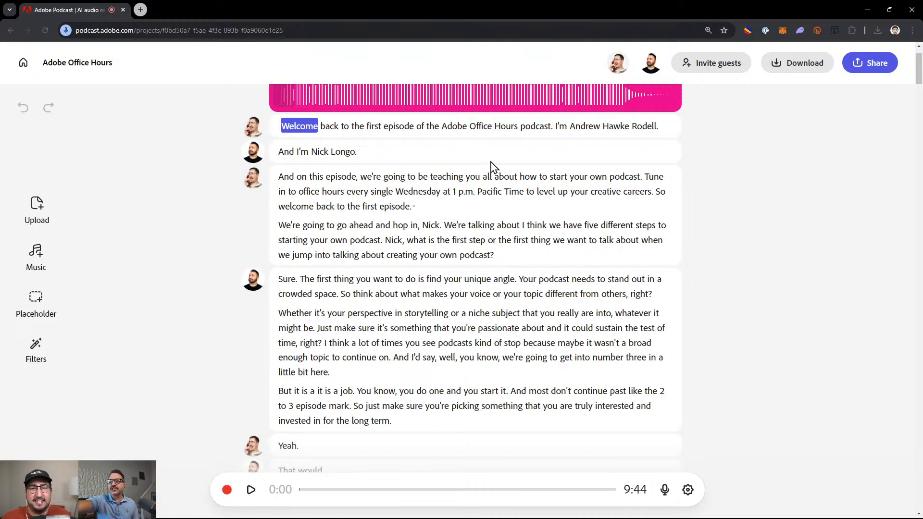
Create and copy a shareable template link for the Adobe Office Hours project, and return to the Studio home page.
left_click(876, 64)
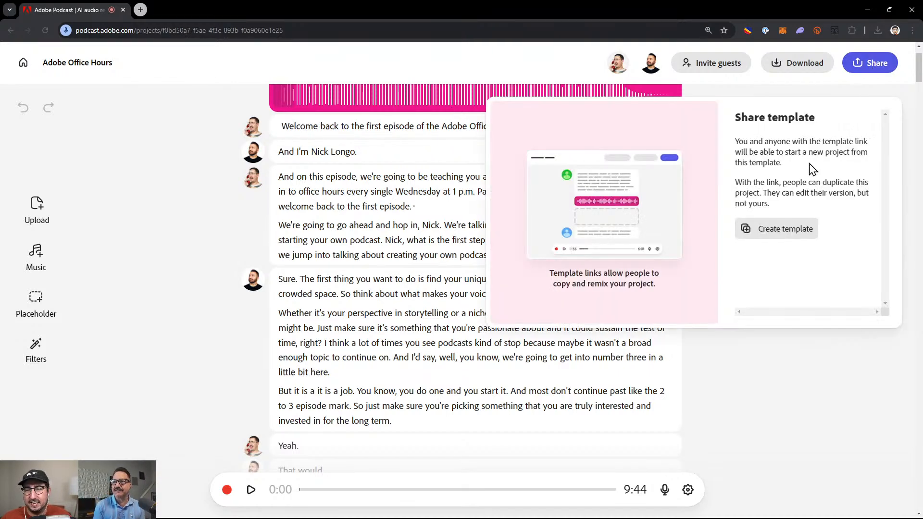
left_click(770, 233)
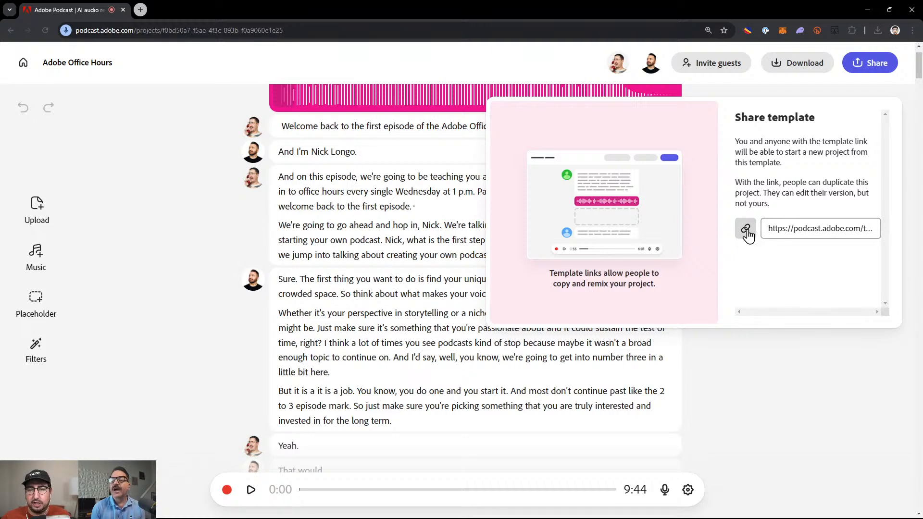
left_click(746, 232)
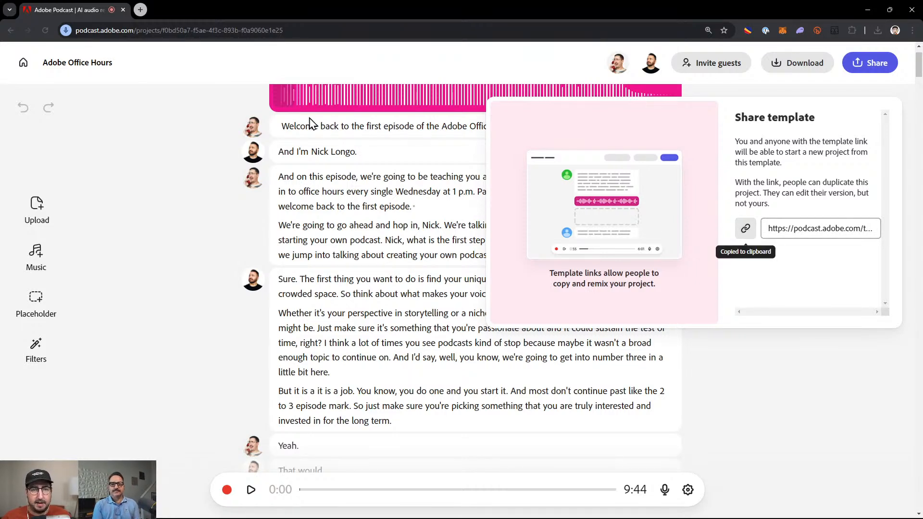
left_click(23, 62)
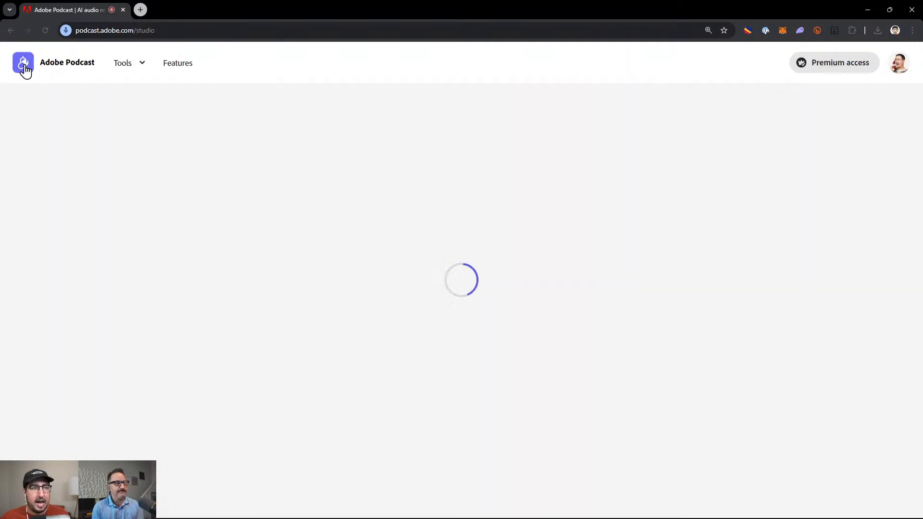